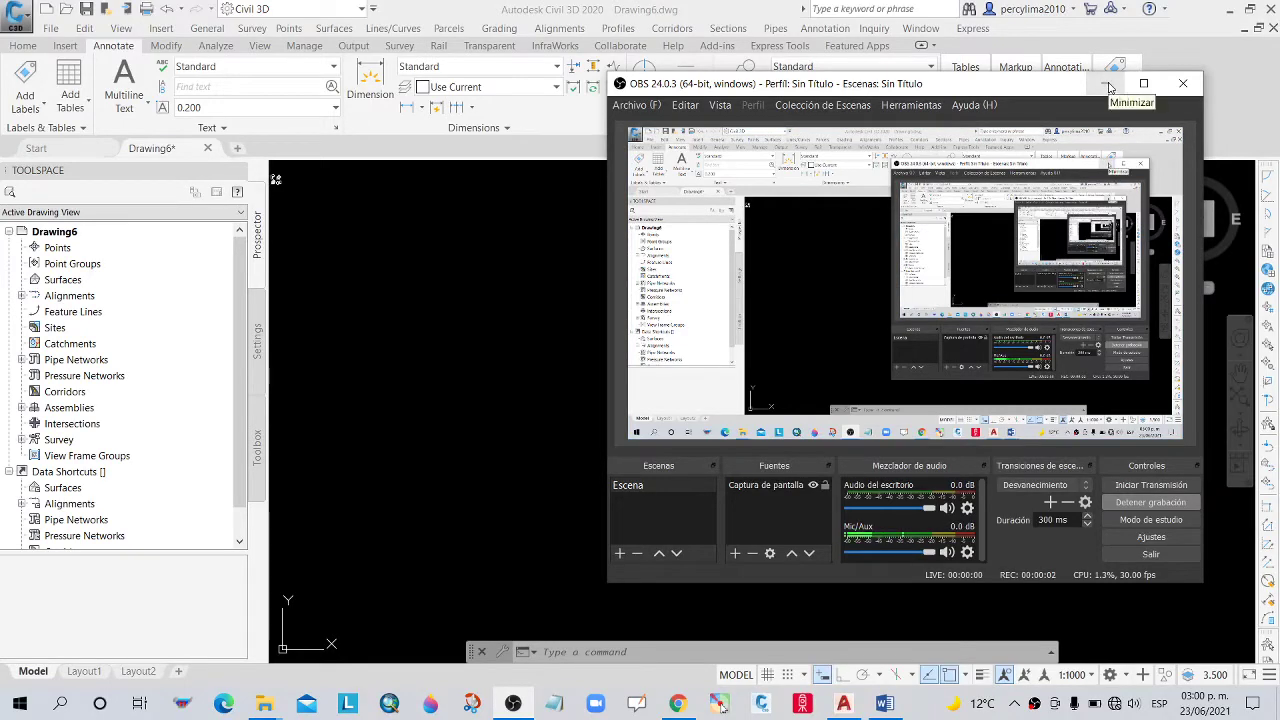
Cancel the stray window selection in Civil 3D and bring the PRACTICA TOPOGRAFIA HIDRAULICA guide forward in Word.
left_click(1108, 87)
left_click(714, 354)
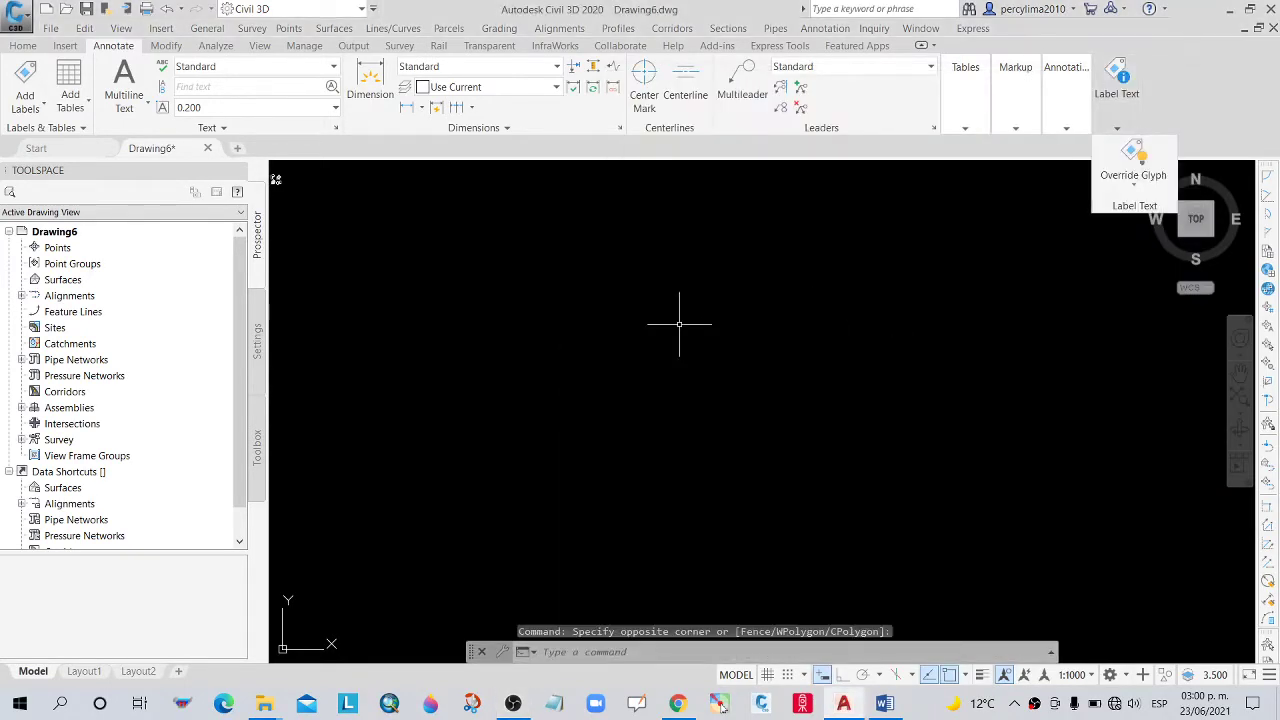
key("Escape")
left_click(737, 335)
left_click(668, 328)
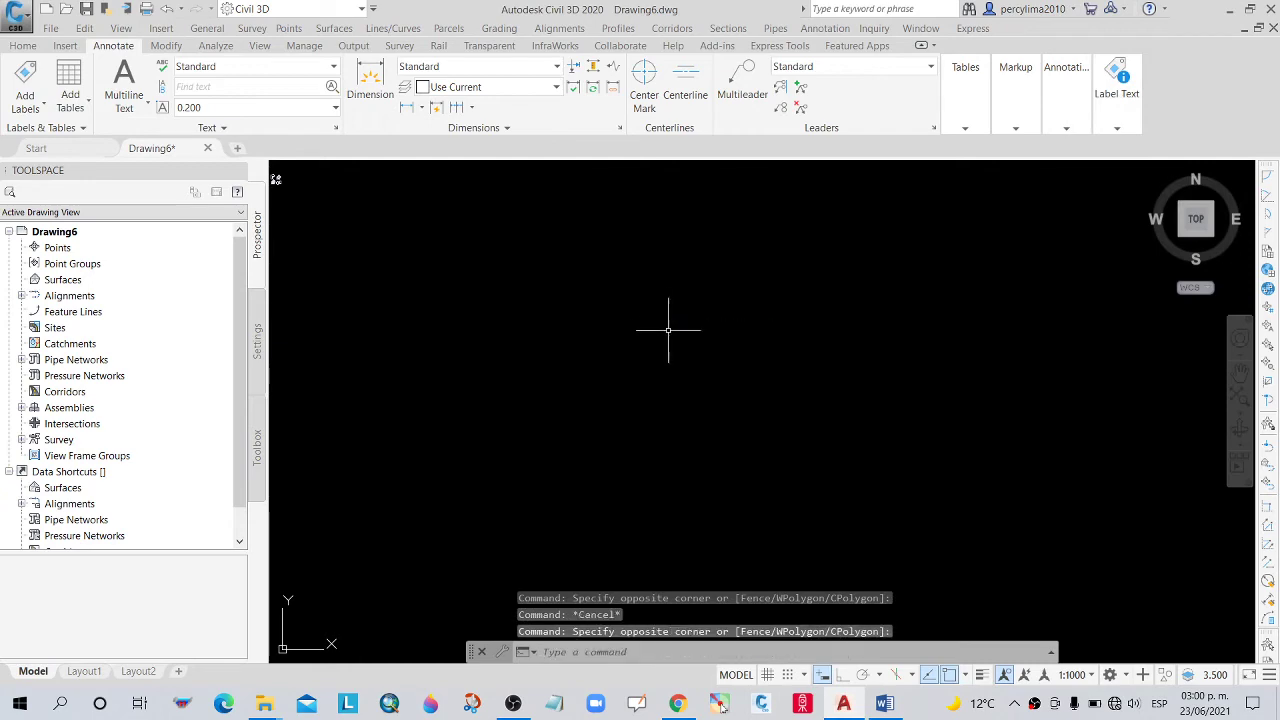
left_click(872, 708)
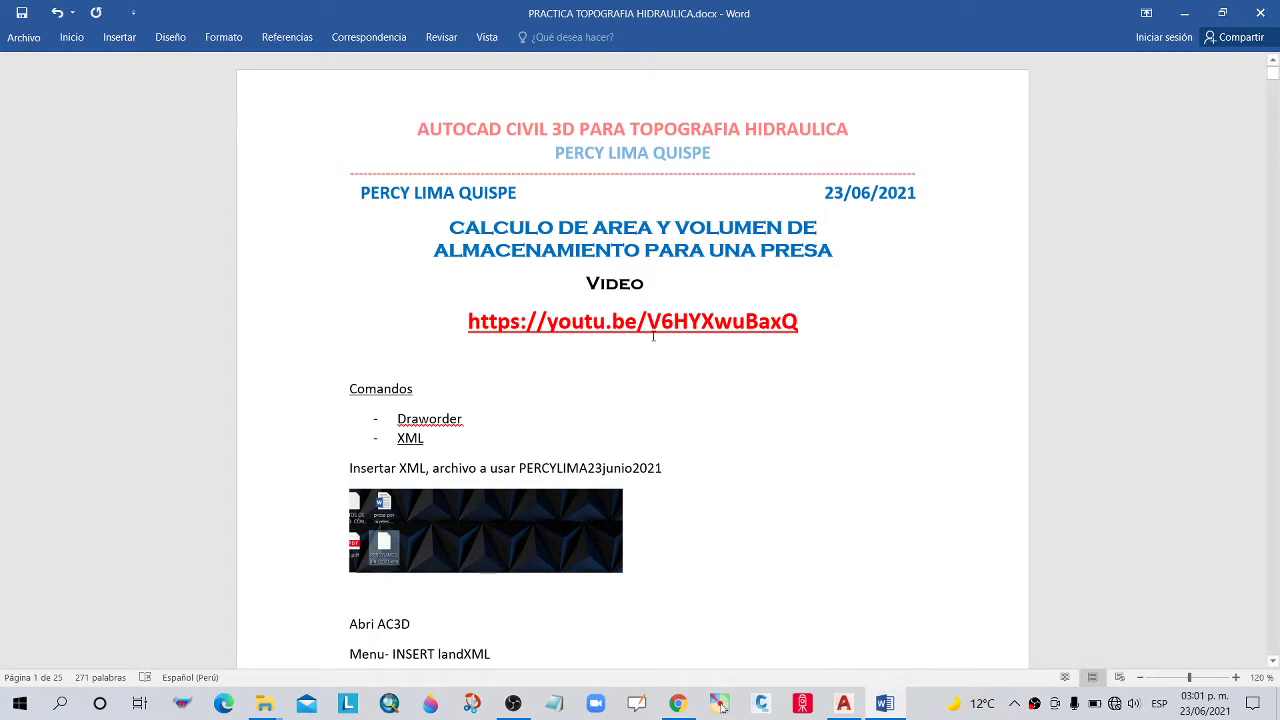
Scroll the guide to page 24's 'Elegir como superficie base' step for SUPERFICIE DE CARRETERA.
scroll(653, 336, "down", 2)
scroll(630, 340, "down", 5)
scroll(600, 345, "down", 4)
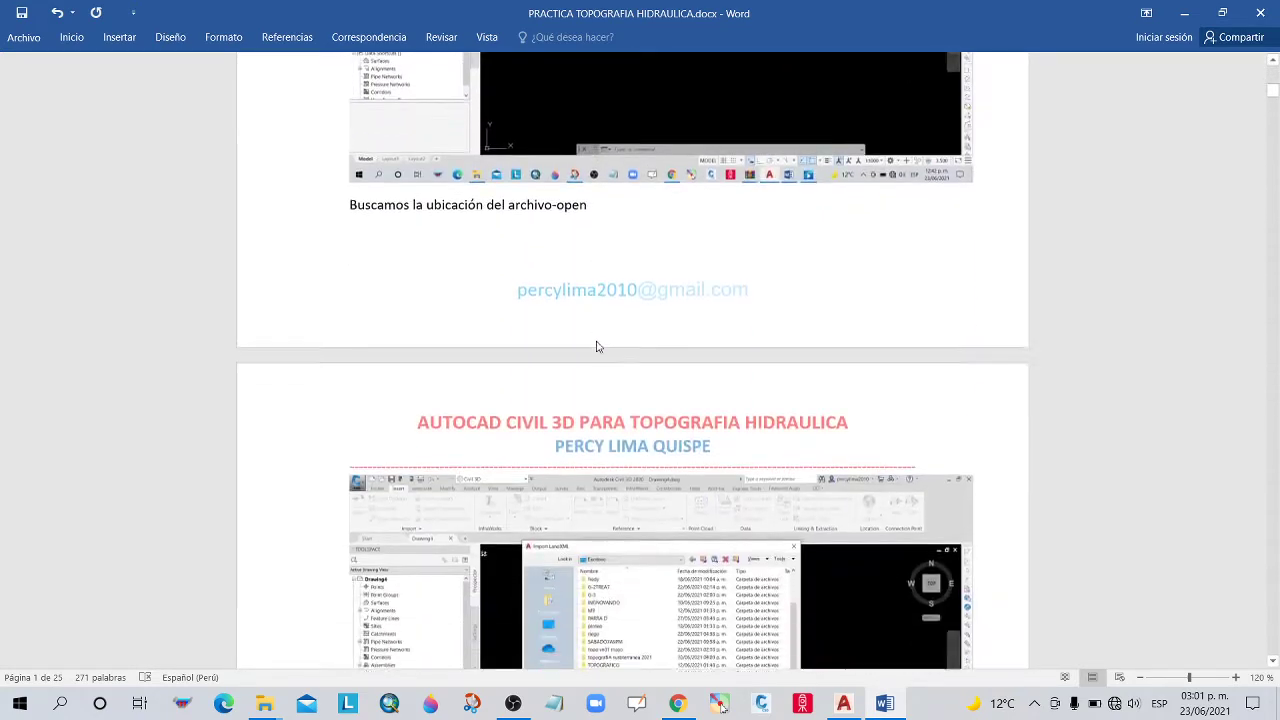
scroll(600, 330, "up", 7)
scroll(607, 315, "down", 2)
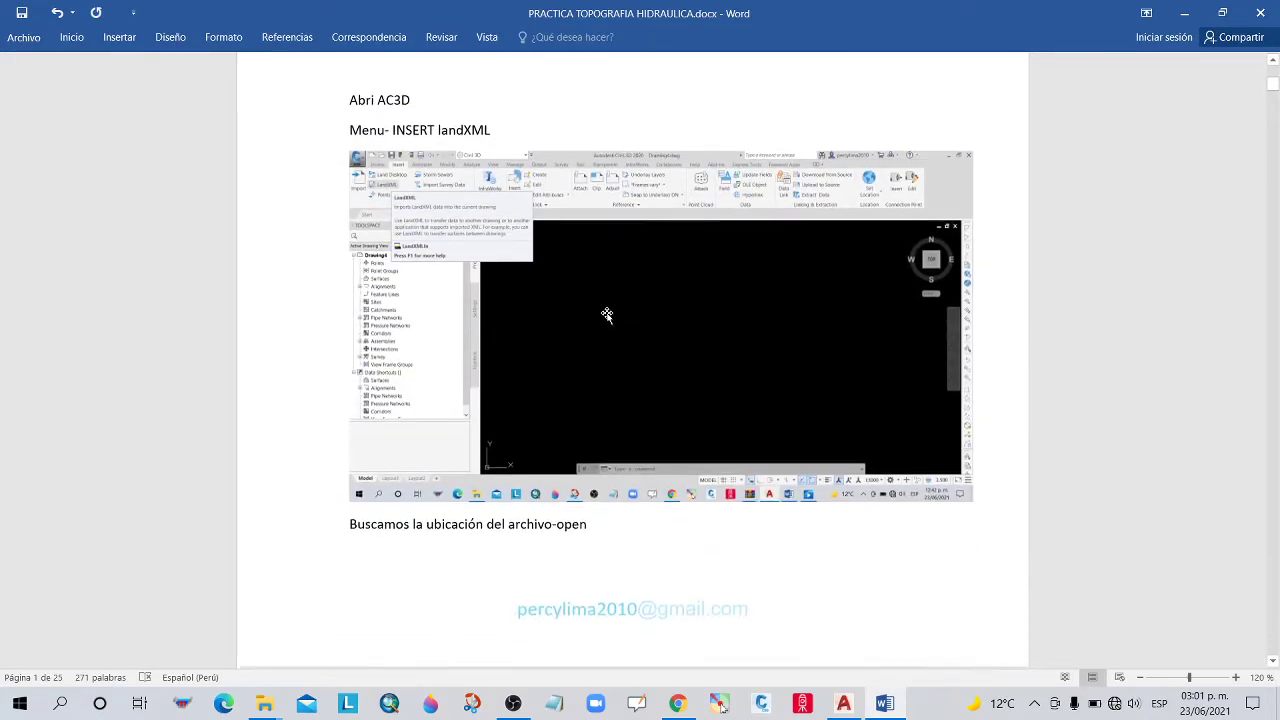
scroll(607, 315, "down", 5)
scroll(620, 329, "down", 4)
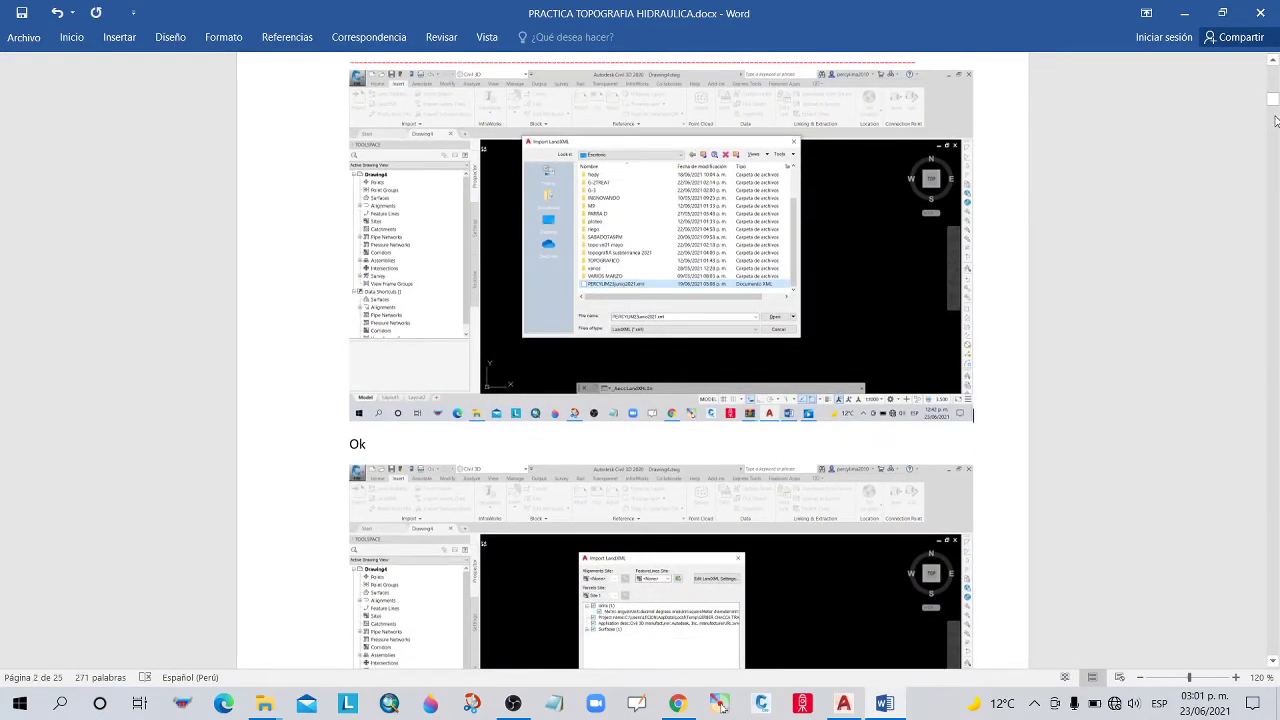
left_click_drag(1272, 100, 1278, 624)
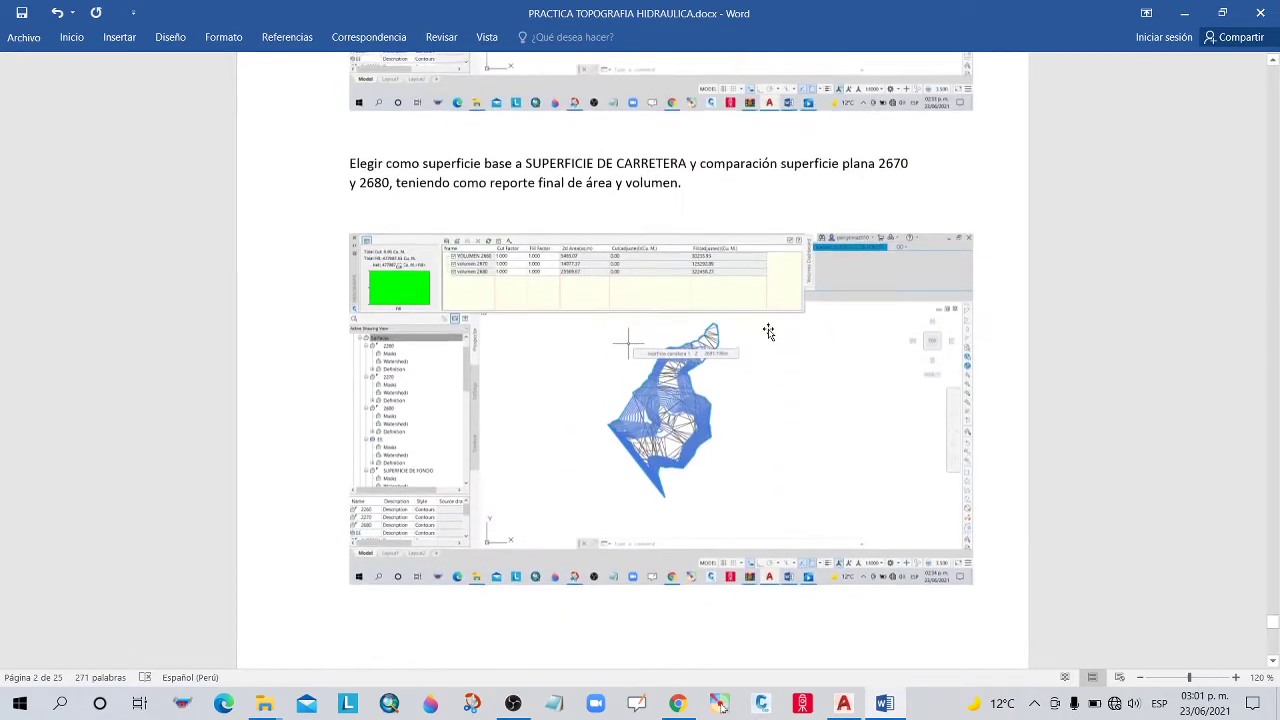
scroll(768, 332, "up", 1)
Zoom in on the guide page to read the volume-report step.
left_click(1236, 677)
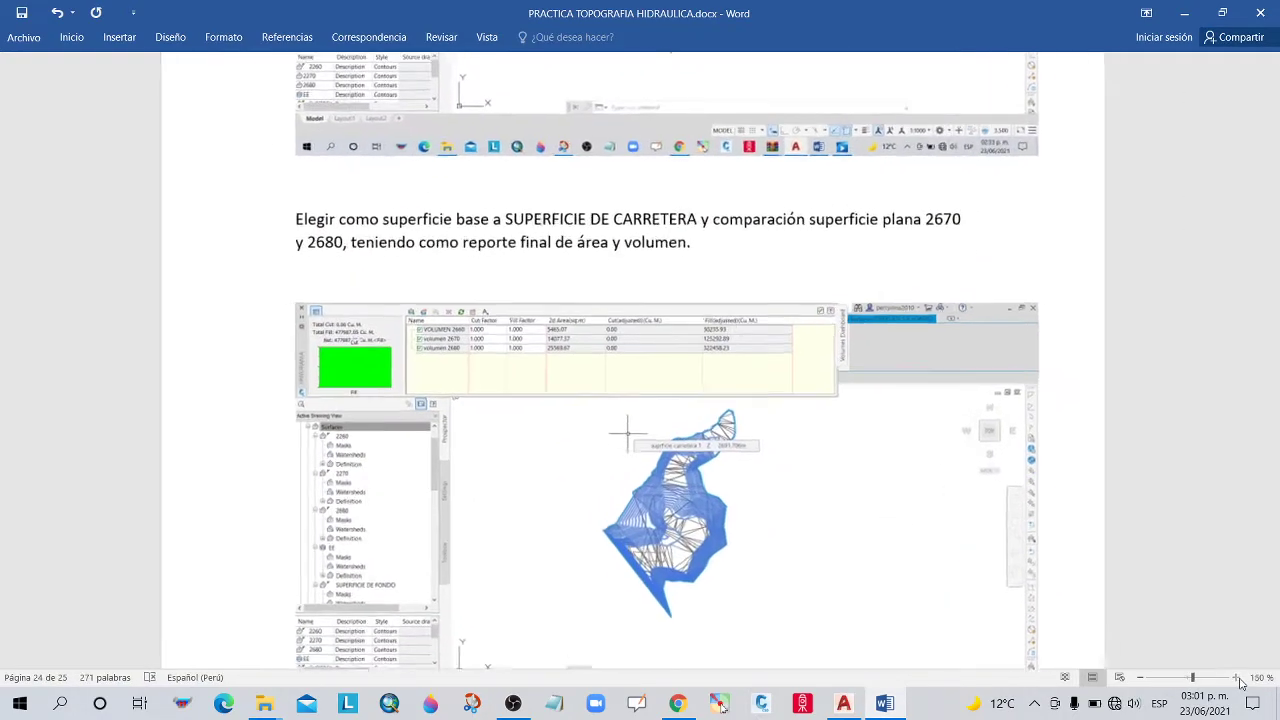
left_click(1236, 677)
left_click(1236, 677)
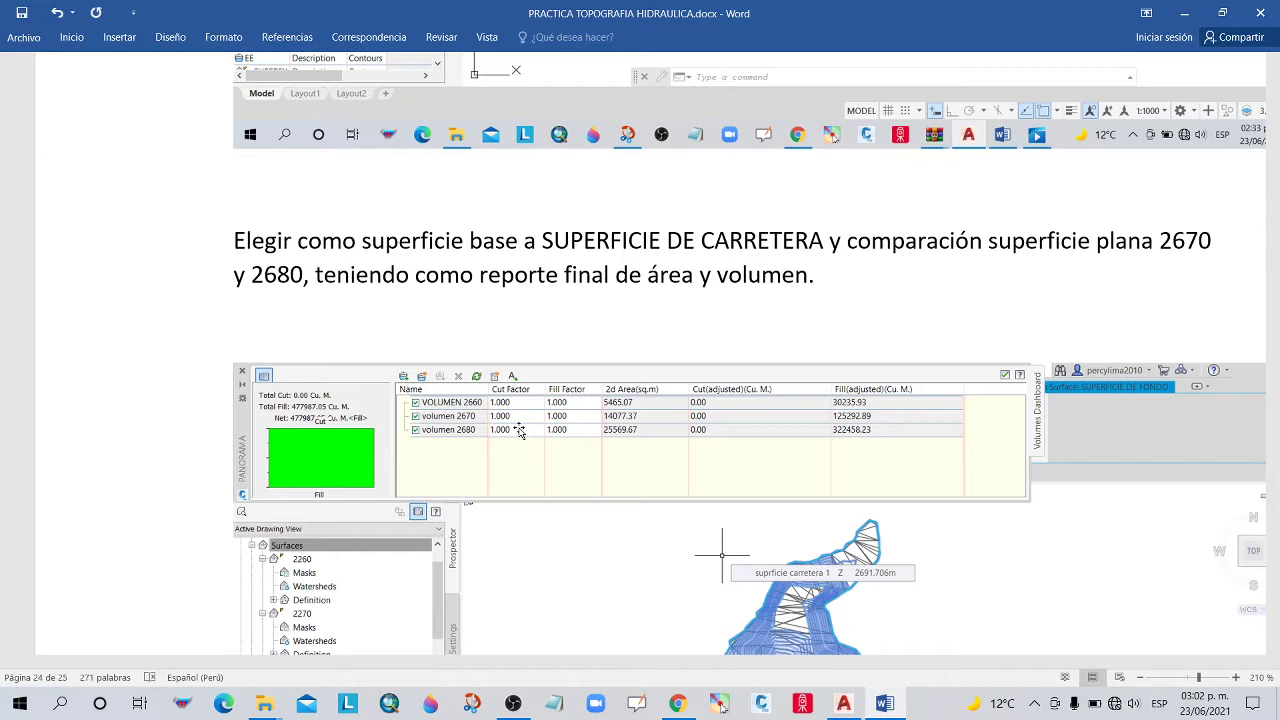
Return to the Comandos list, zoom the page to 160%, and minimise Word.
mouse_move(1273, 602)
left_mouse_down()
mouse_move(1256, 326)
mouse_move(1186, 366)
left_mouse_up()
scroll(984, 286, "down", 3)
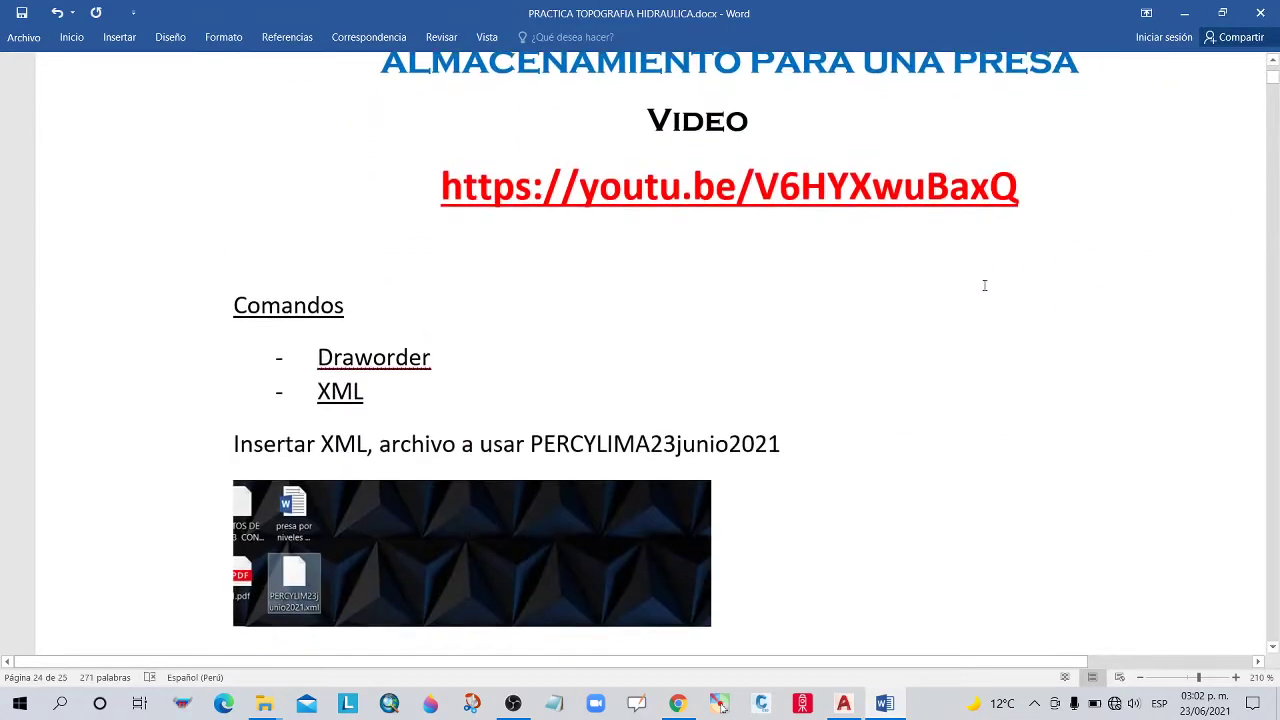
left_click(1141, 677)
left_click(1141, 677)
left_click(1141, 677)
left_click(1141, 677)
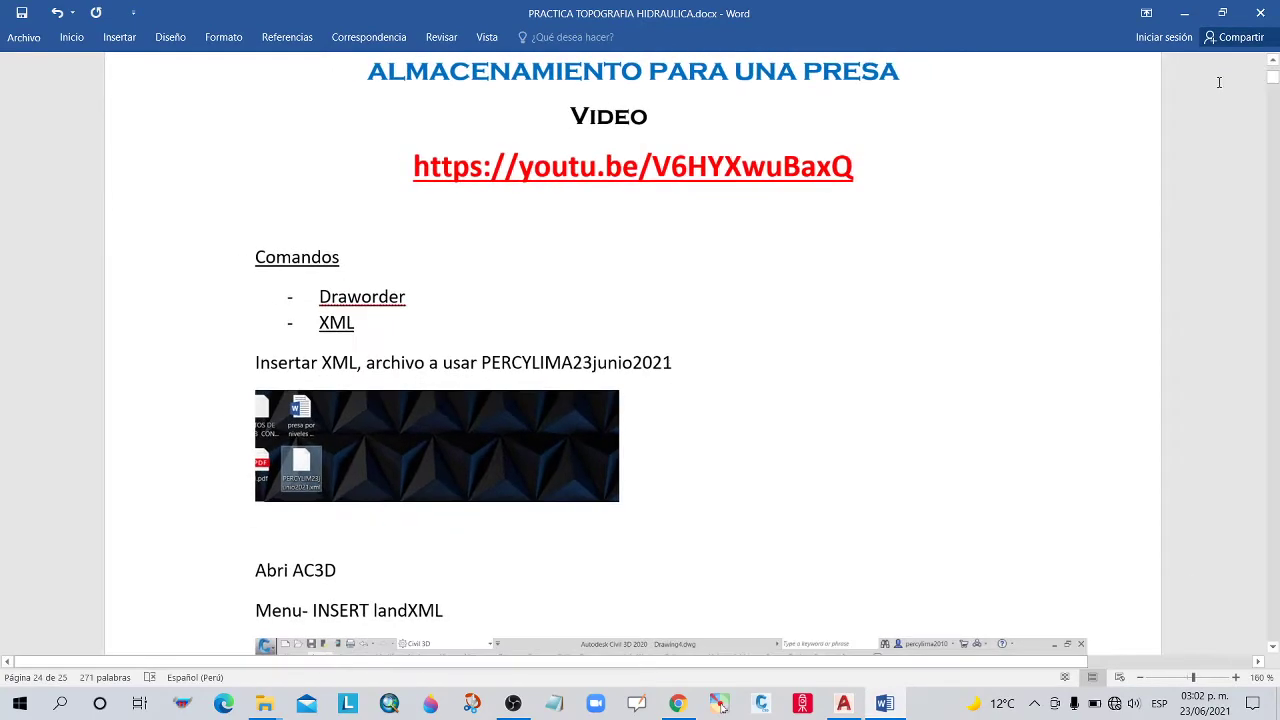
left_click(1141, 677)
left_click(1186, 19)
left_click(640, 374)
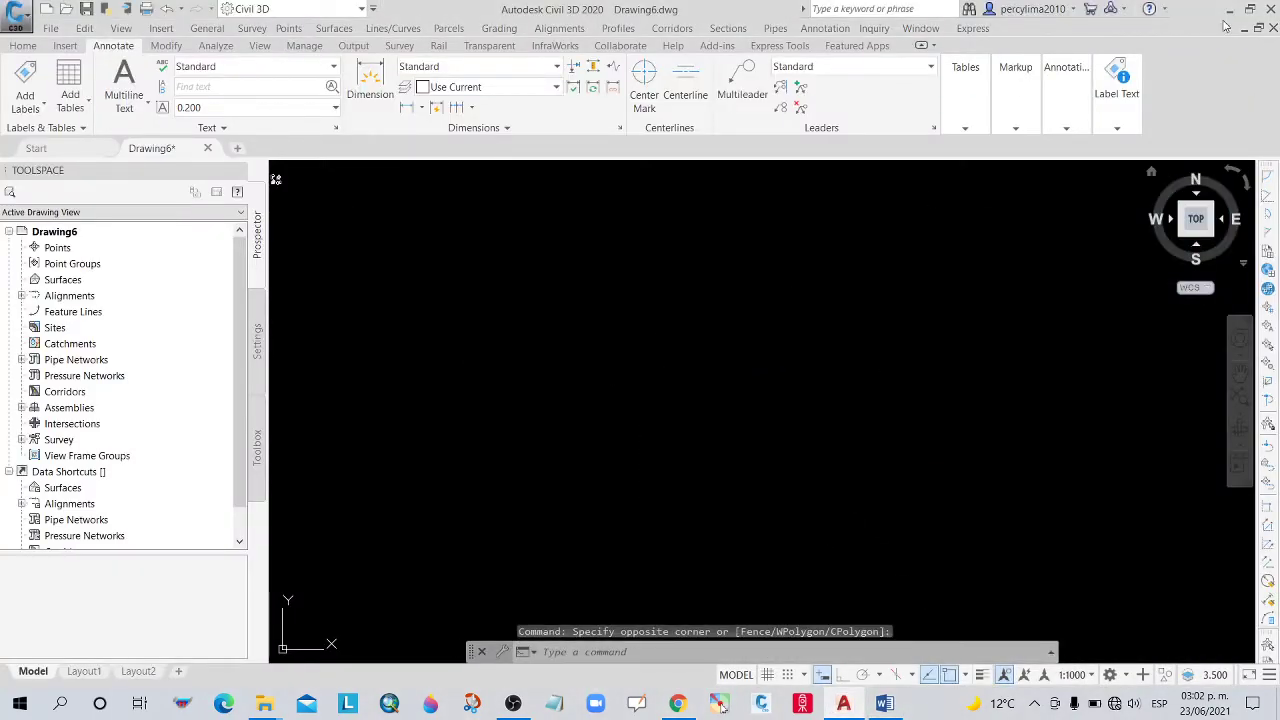
left_click(1232, 10)
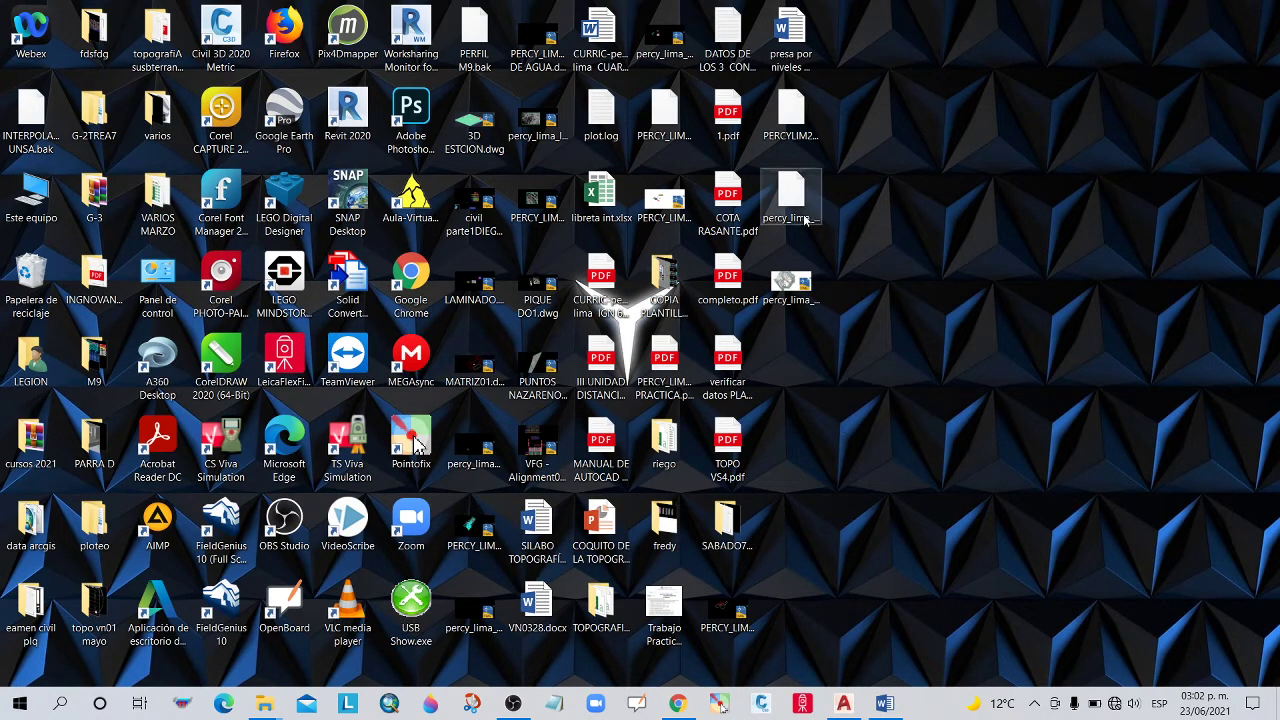
left_click(808, 220)
left_click(800, 148)
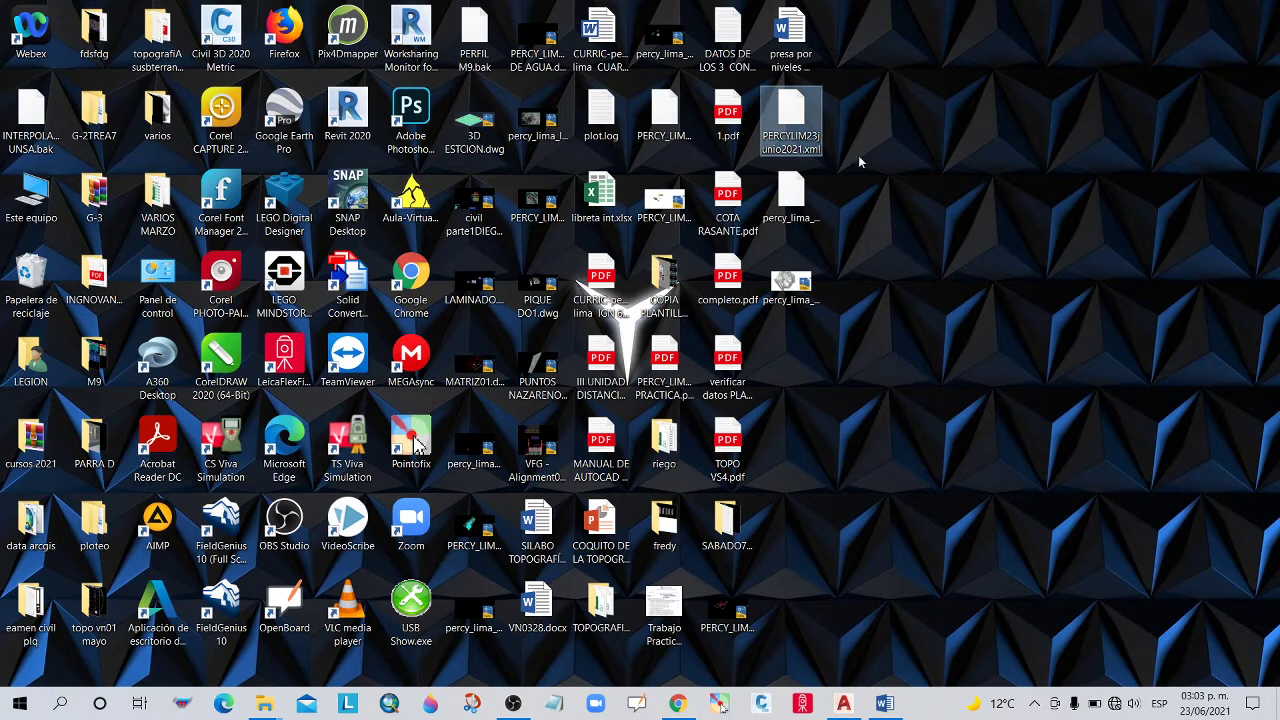
left_click(843, 703)
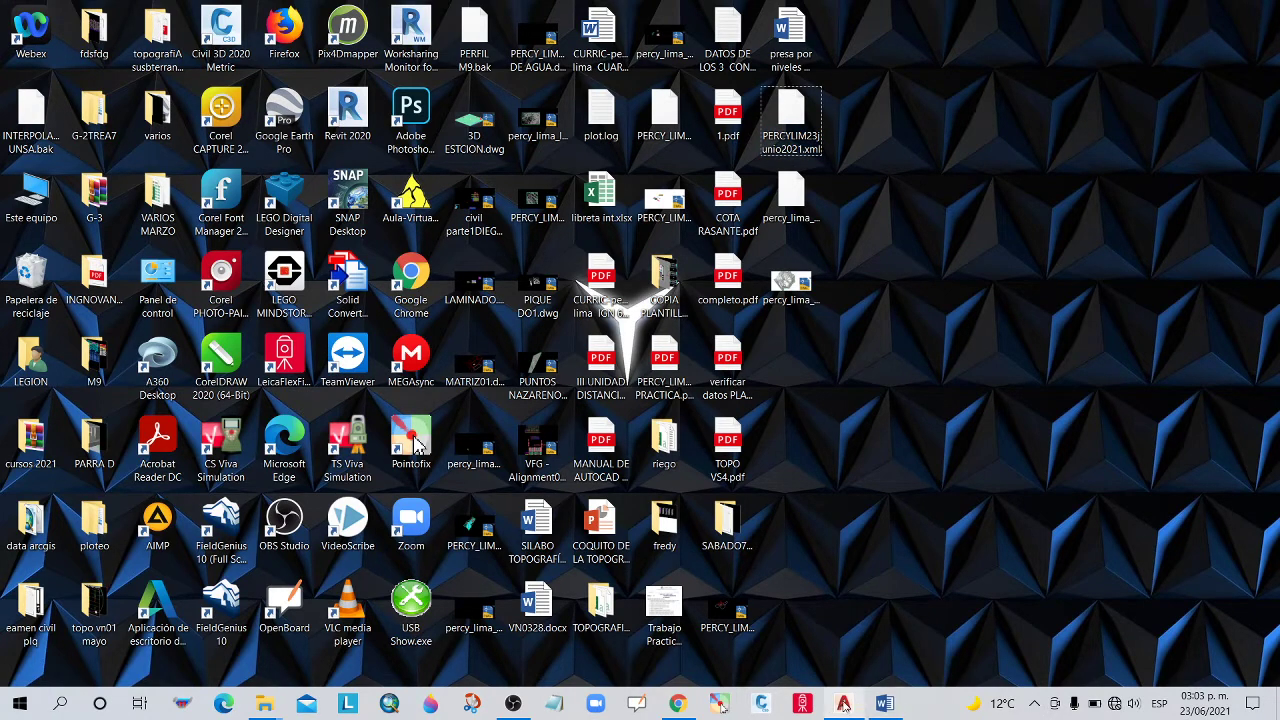
left_click(481, 327)
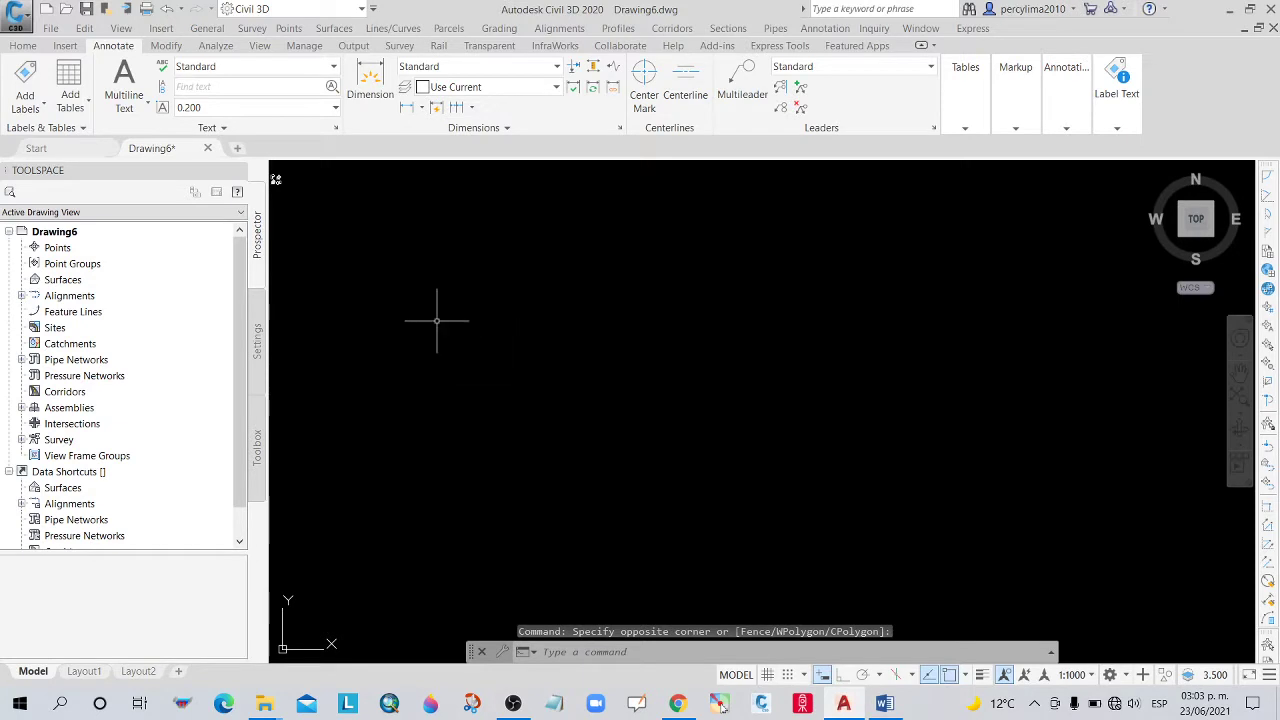
left_click(405, 280)
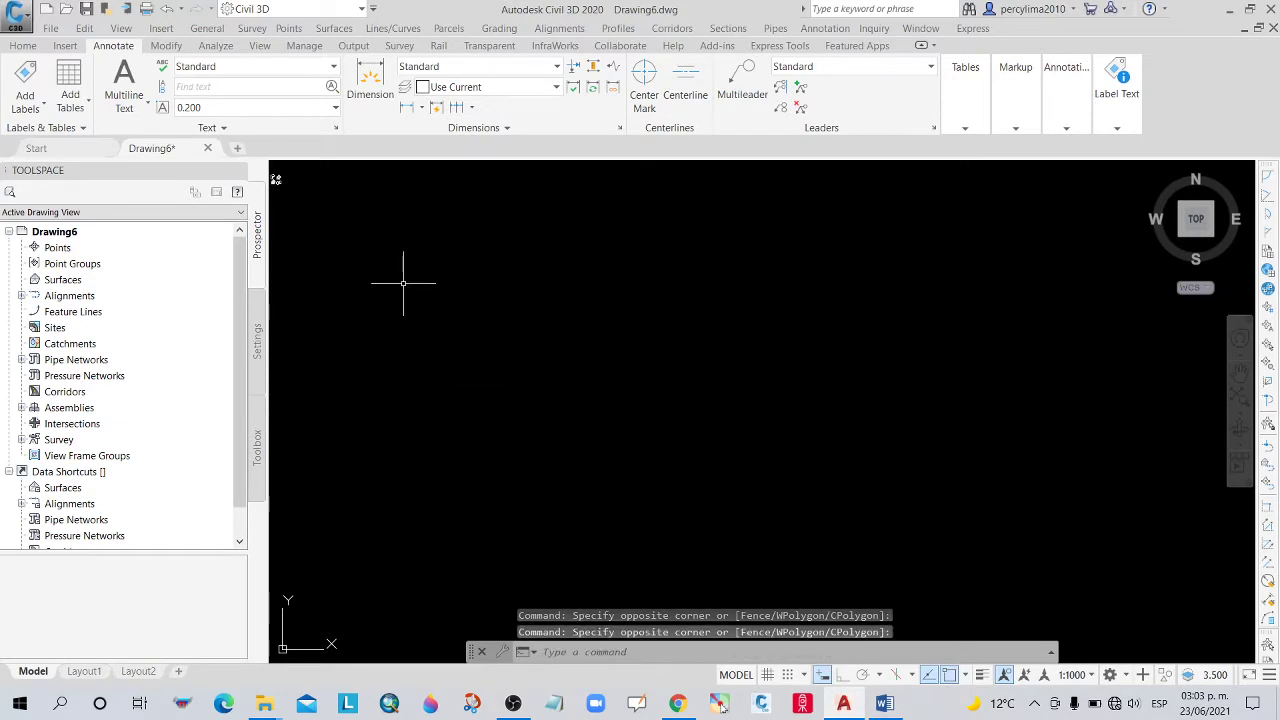
left_click(22, 46)
left_click(65, 46)
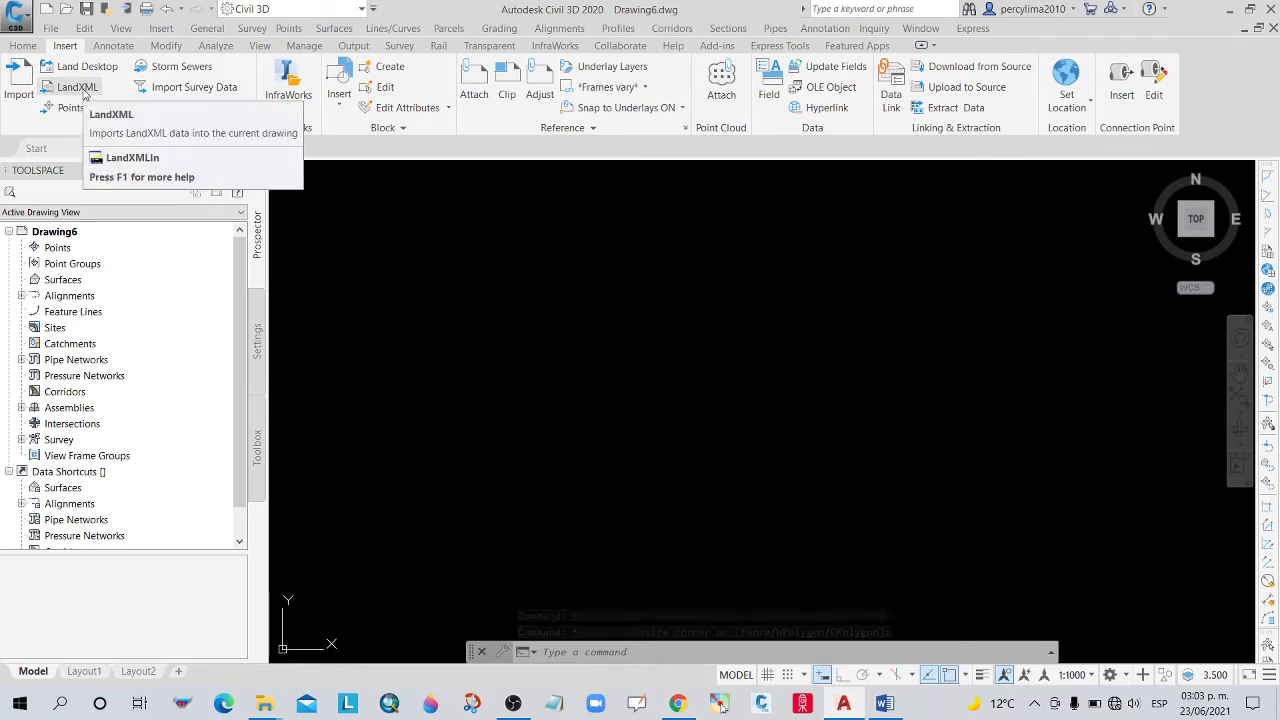
left_click(83, 91)
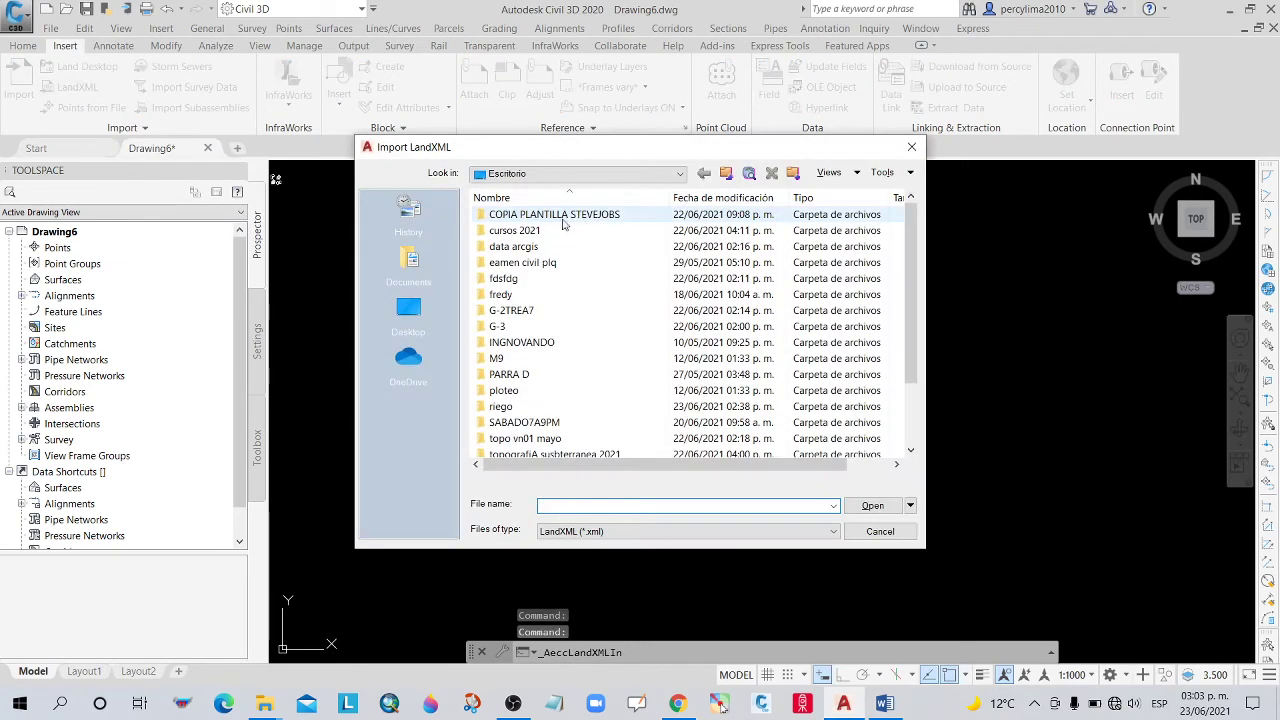
scroll(600, 400, "down", 2)
left_click(604, 439)
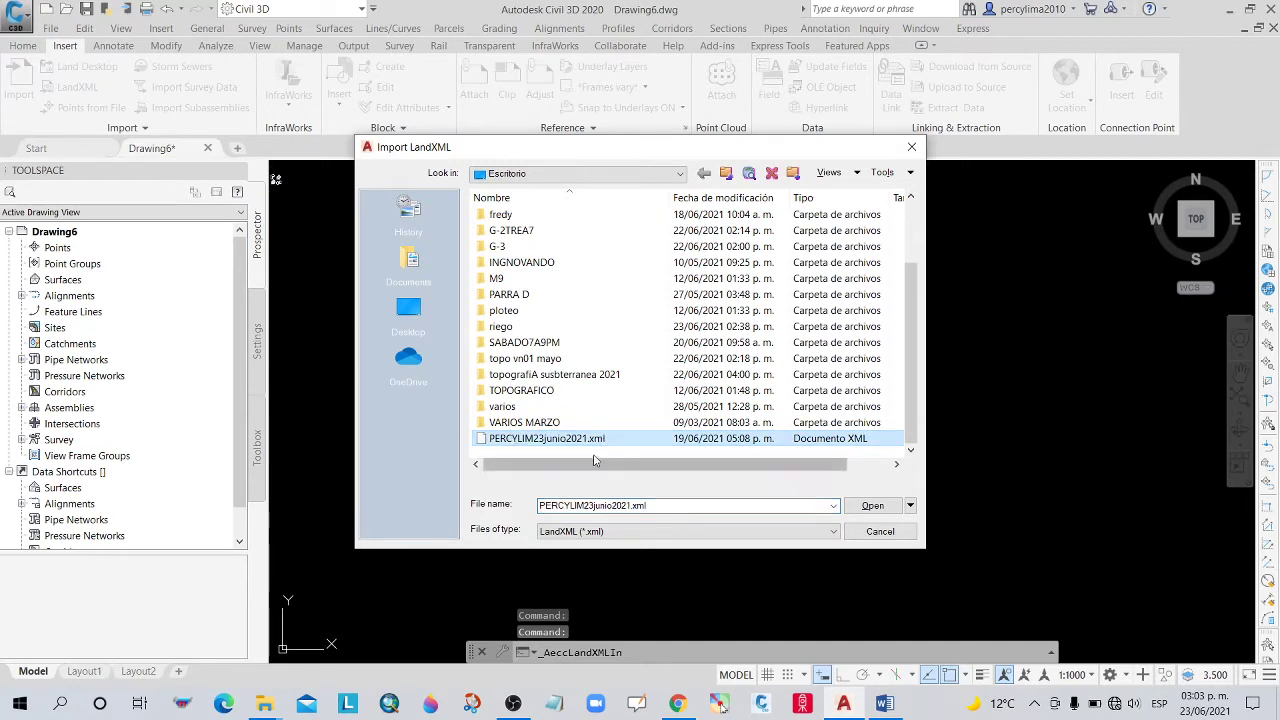
left_click(869, 510)
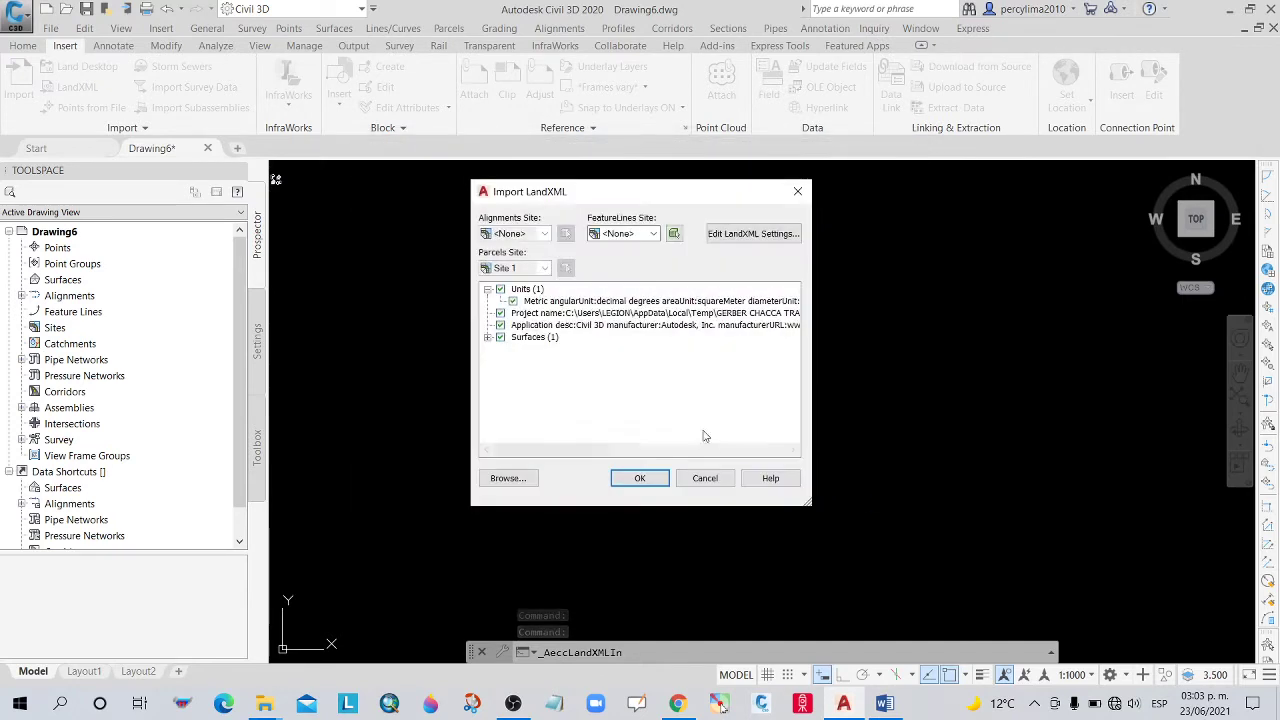
left_click(643, 478)
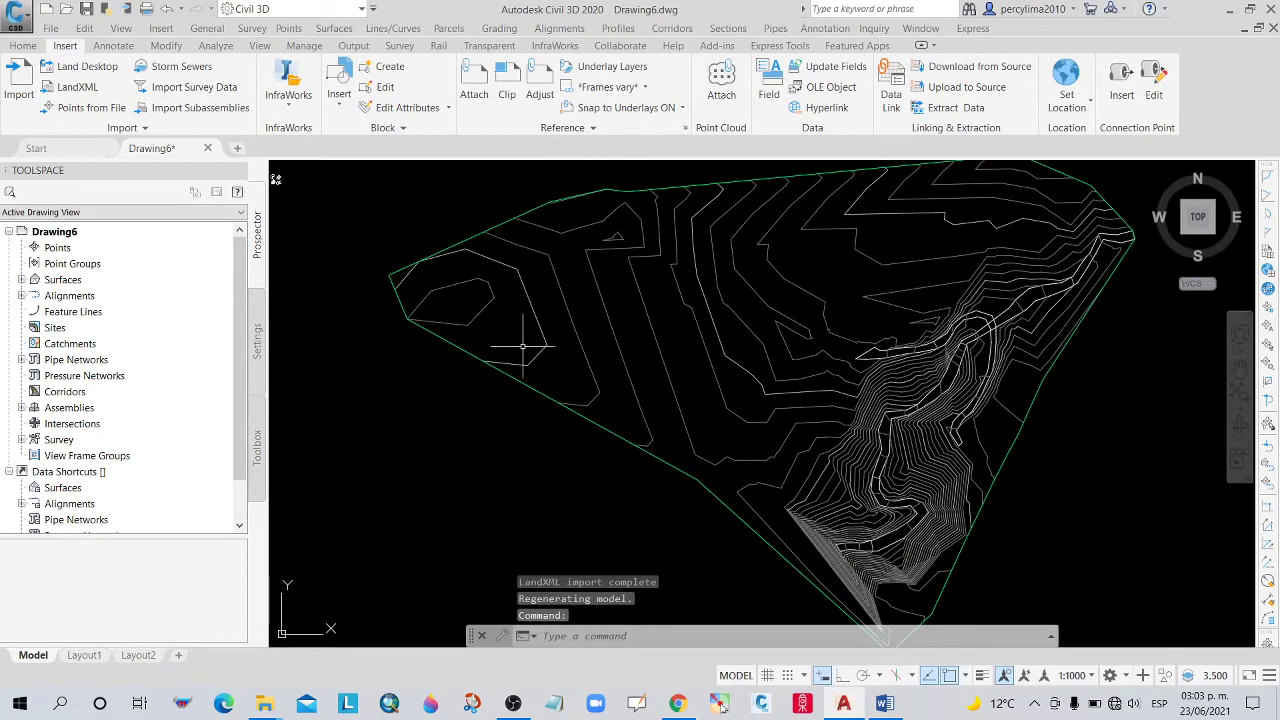
scroll(600, 380, "up", 2)
scroll(630, 360, "up", 2)
scroll(641, 352, "up", 2)
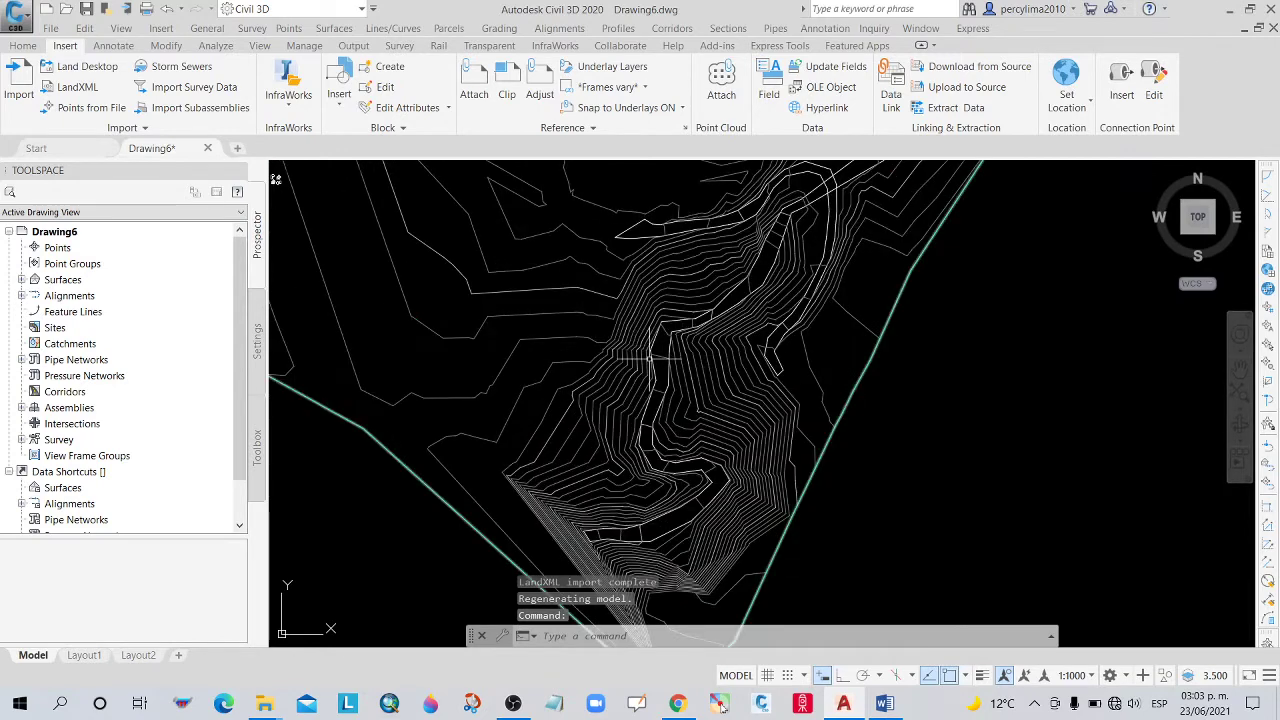
scroll(620, 355, "down", 3)
left_click(583, 334)
right_click(583, 334)
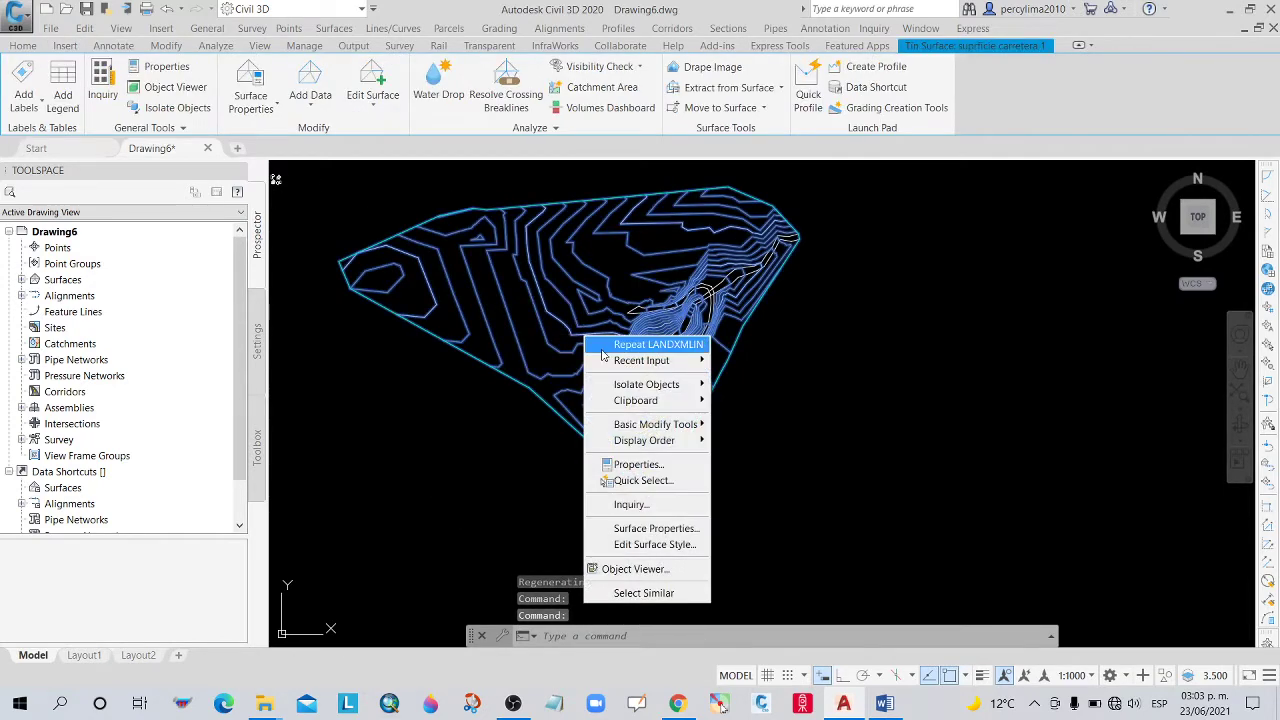
left_click(671, 571)
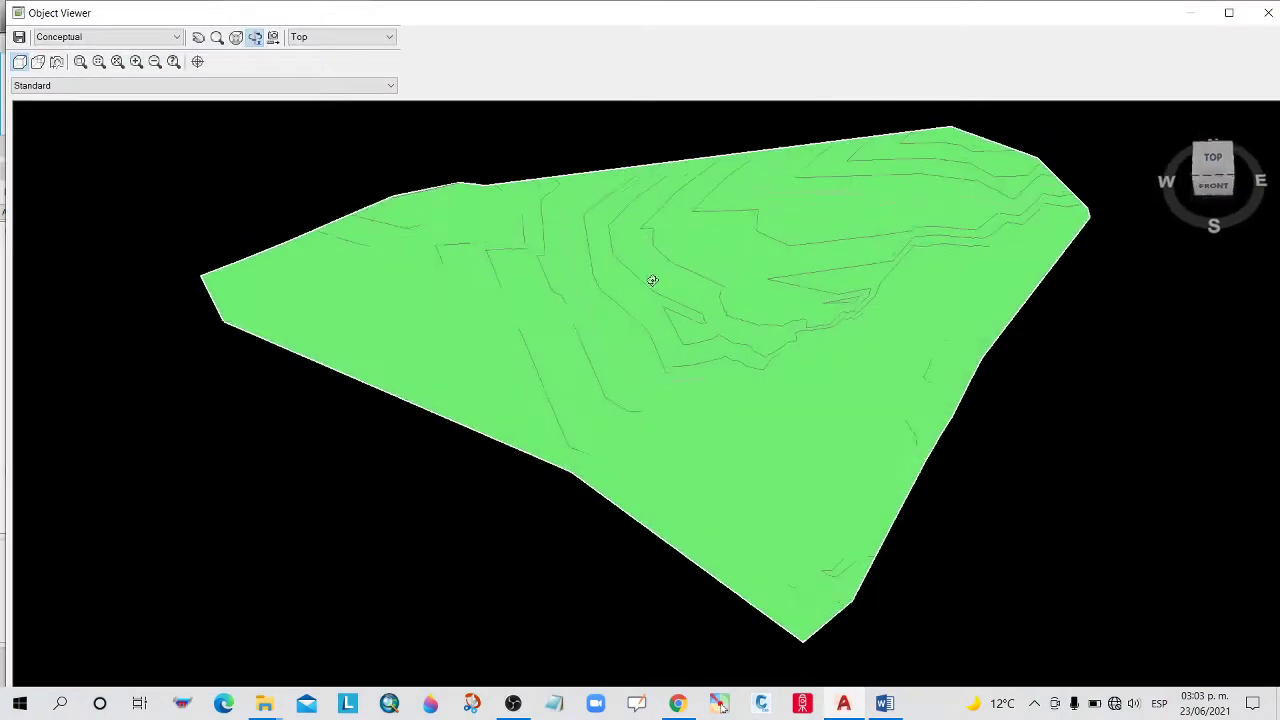
mouse_move(654, 277)
left_mouse_down()
mouse_move(782, 385)
mouse_move(748, 511)
mouse_move(651, 494)
mouse_move(834, 329)
mouse_move(878, 578)
left_mouse_up()
scroll(654, 498, "up", 3)
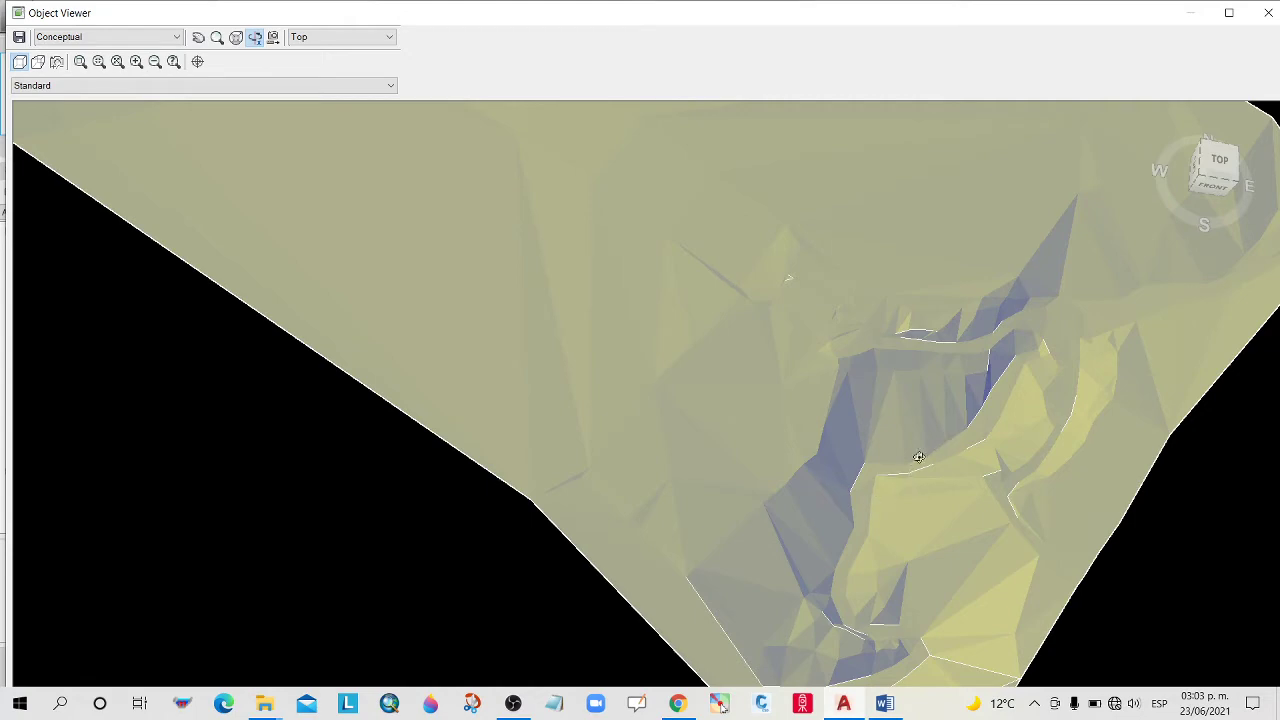
Erase the two diagonal polylines and the curved leftover polyline.
key("Escape")
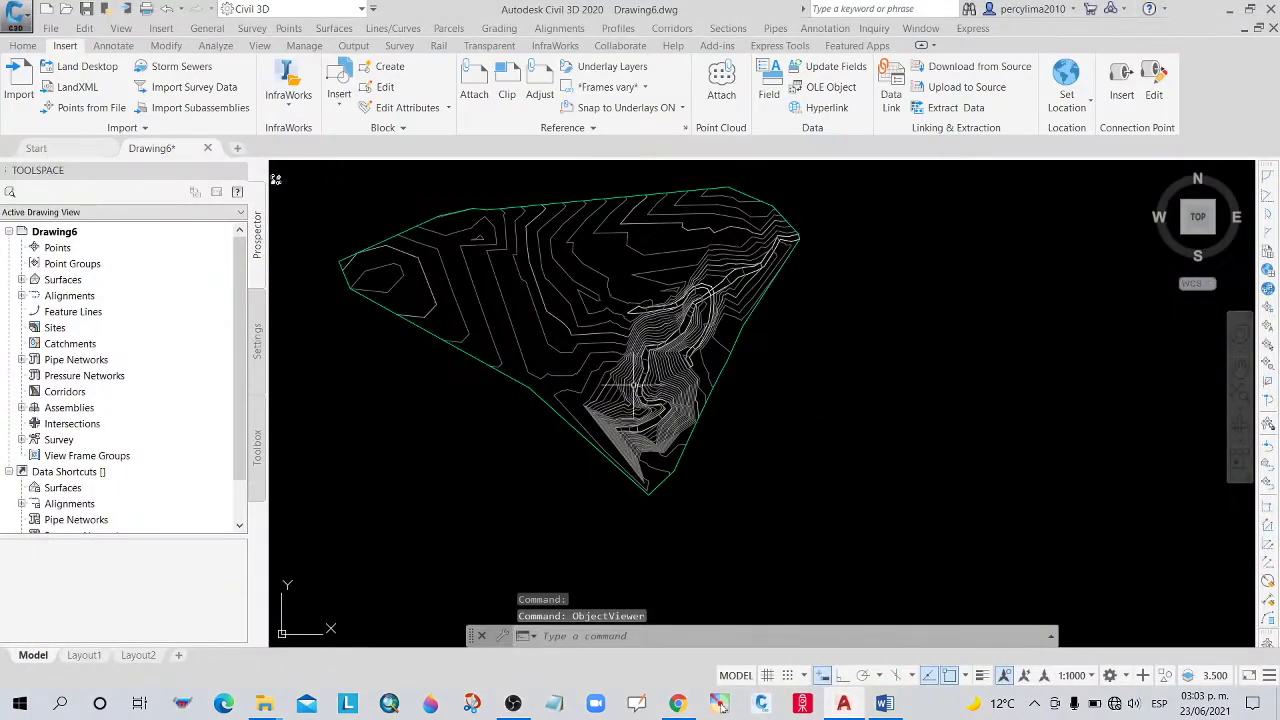
scroll(636, 372, "up", 3)
scroll(740, 350, "down", 1)
scroll(768, 285, "up", 2)
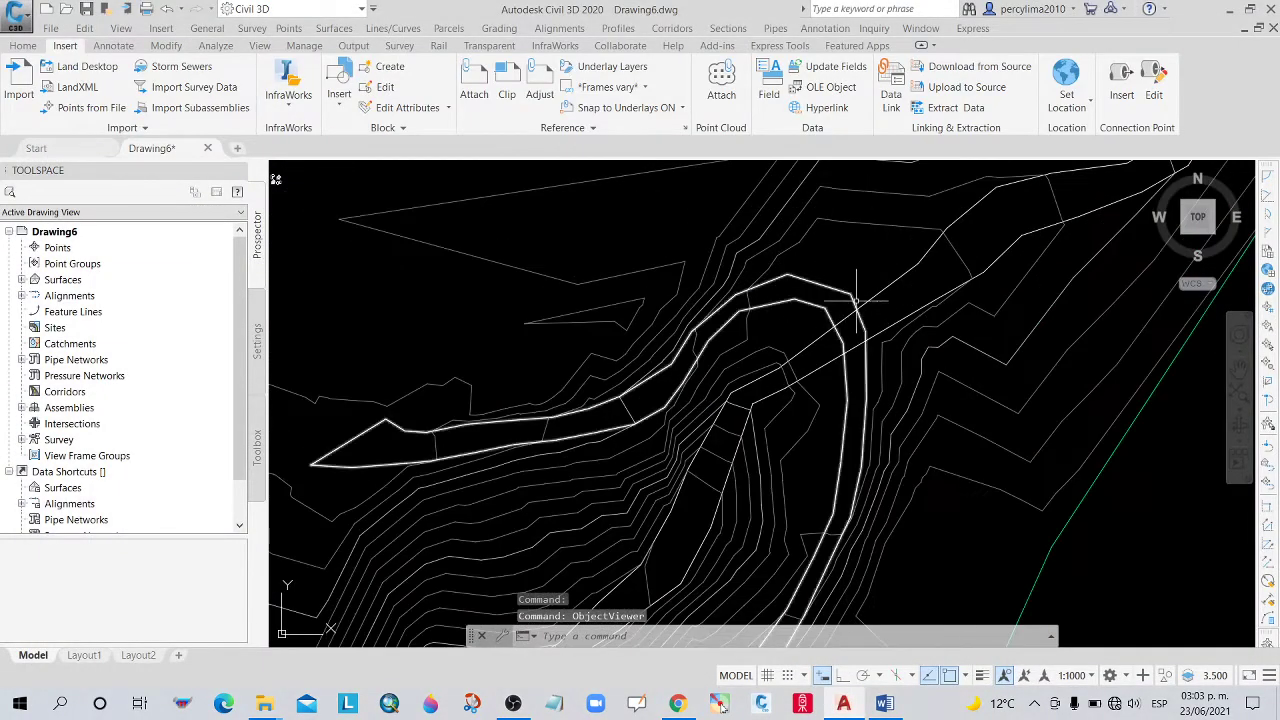
left_click(845, 318)
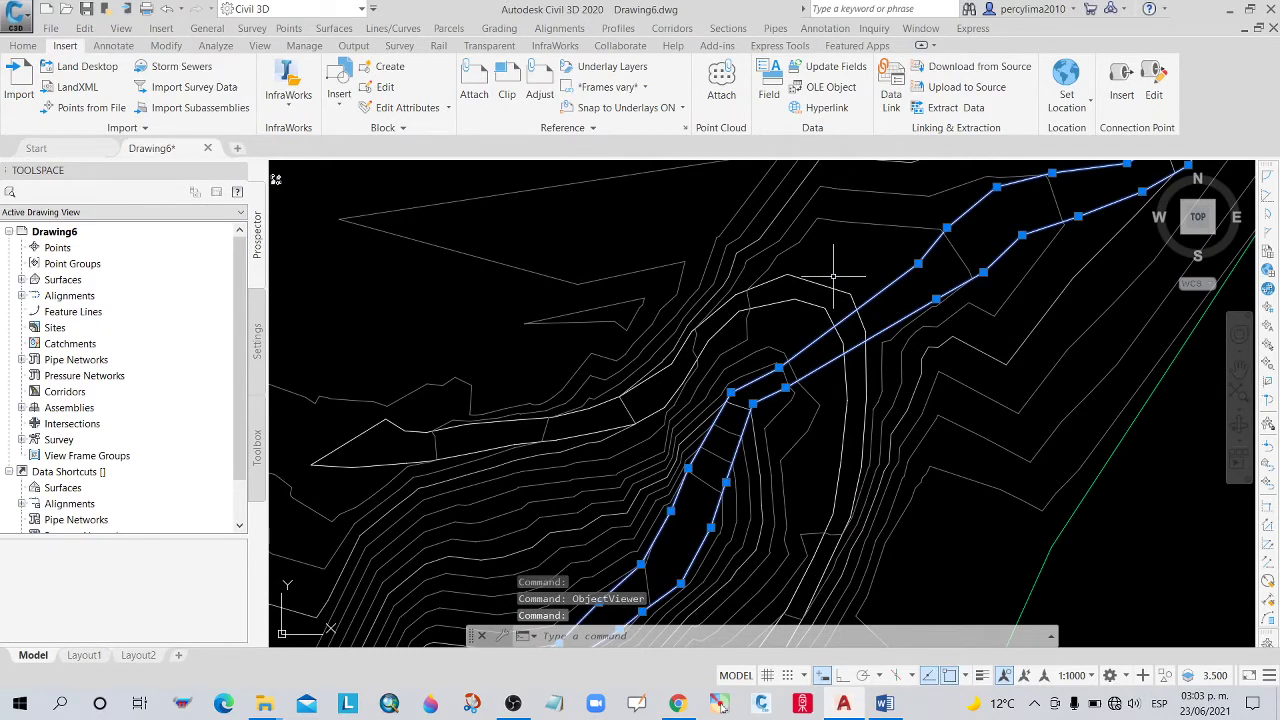
key("Delete")
left_click(849, 289)
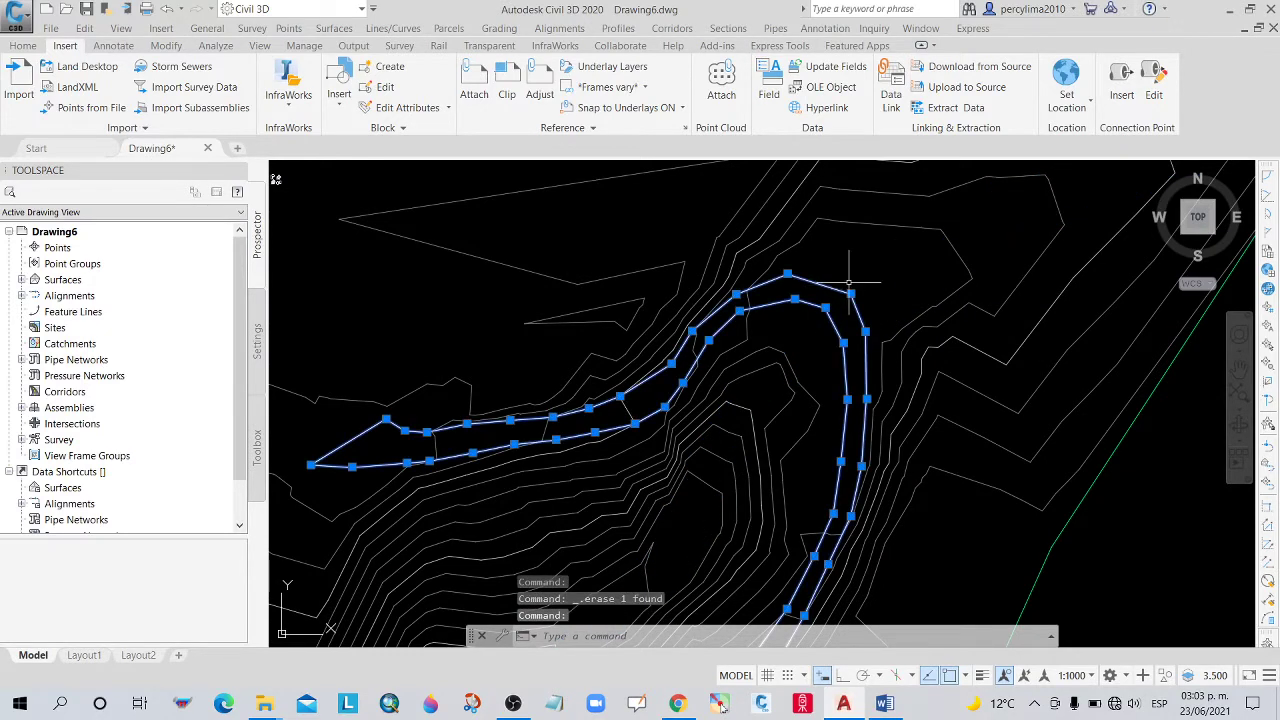
key("Delete")
Zoom out and select the TIN contour surface.
scroll(700, 290, "down", 3)
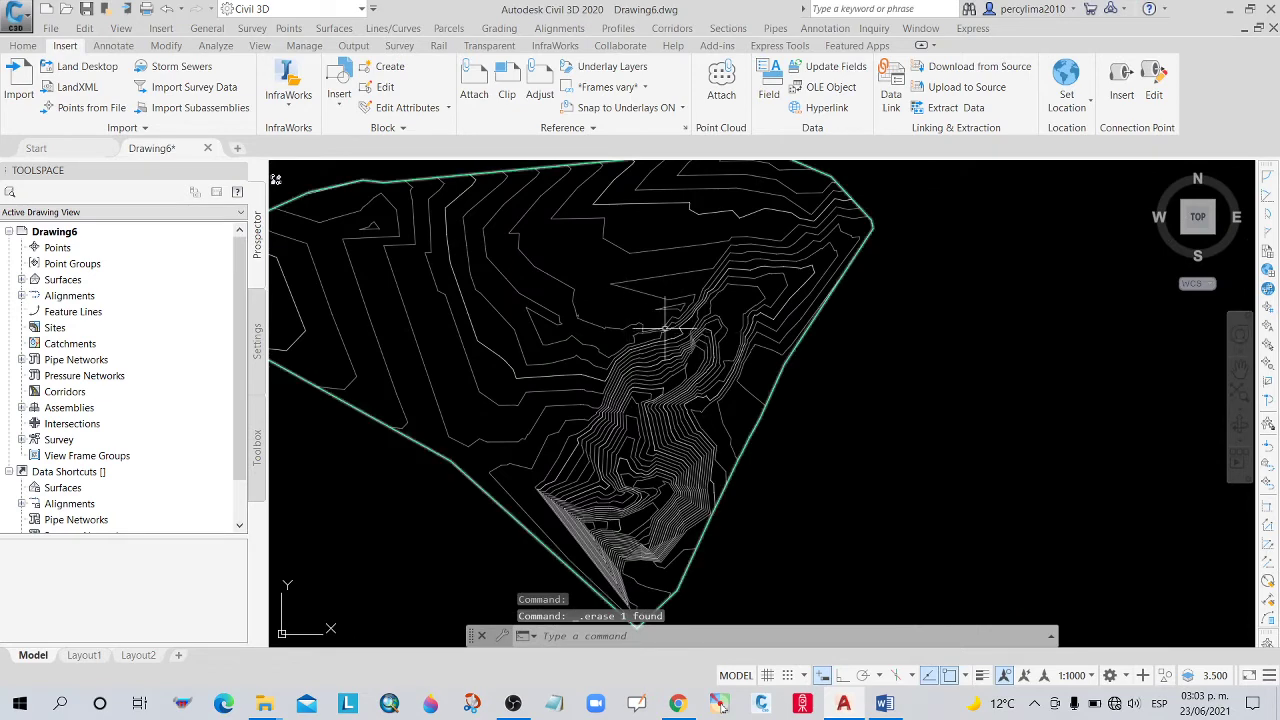
scroll(664, 328, "up", 2)
scroll(700, 316, "down", 3)
scroll(640, 330, "up", 3)
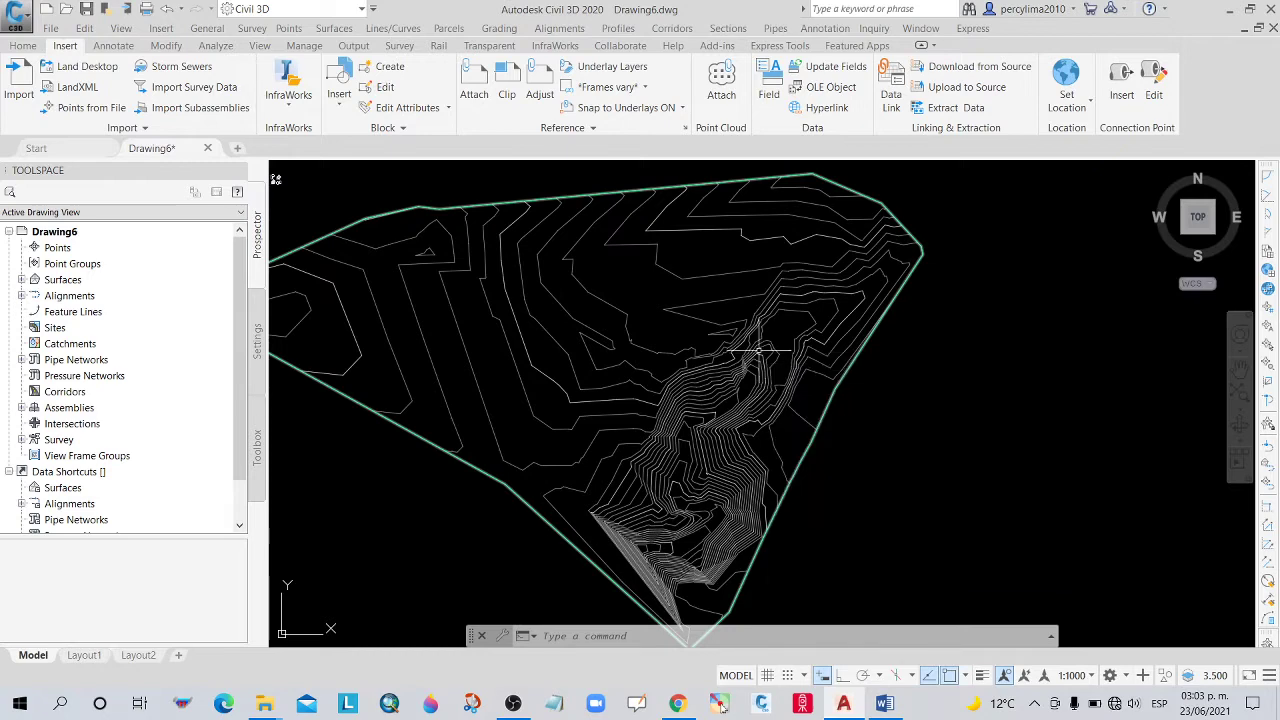
scroll(762, 381, "up", 2)
scroll(752, 404, "up", 5)
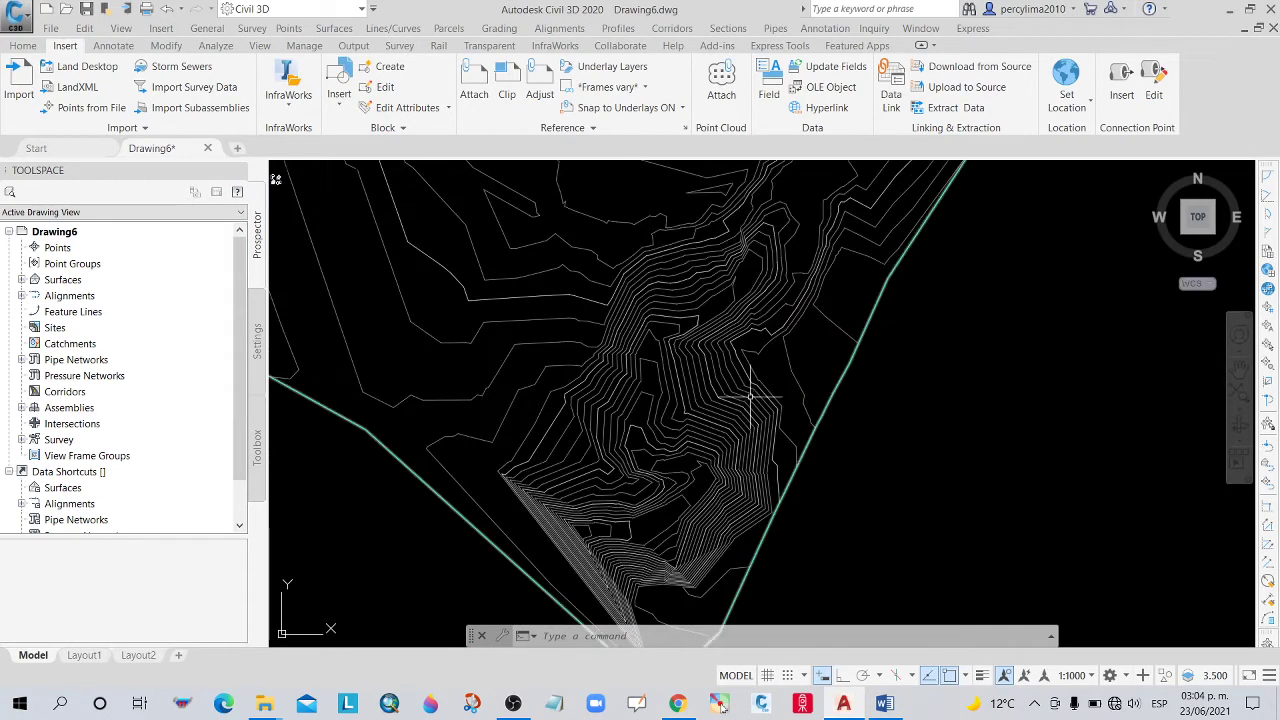
left_click(750, 395)
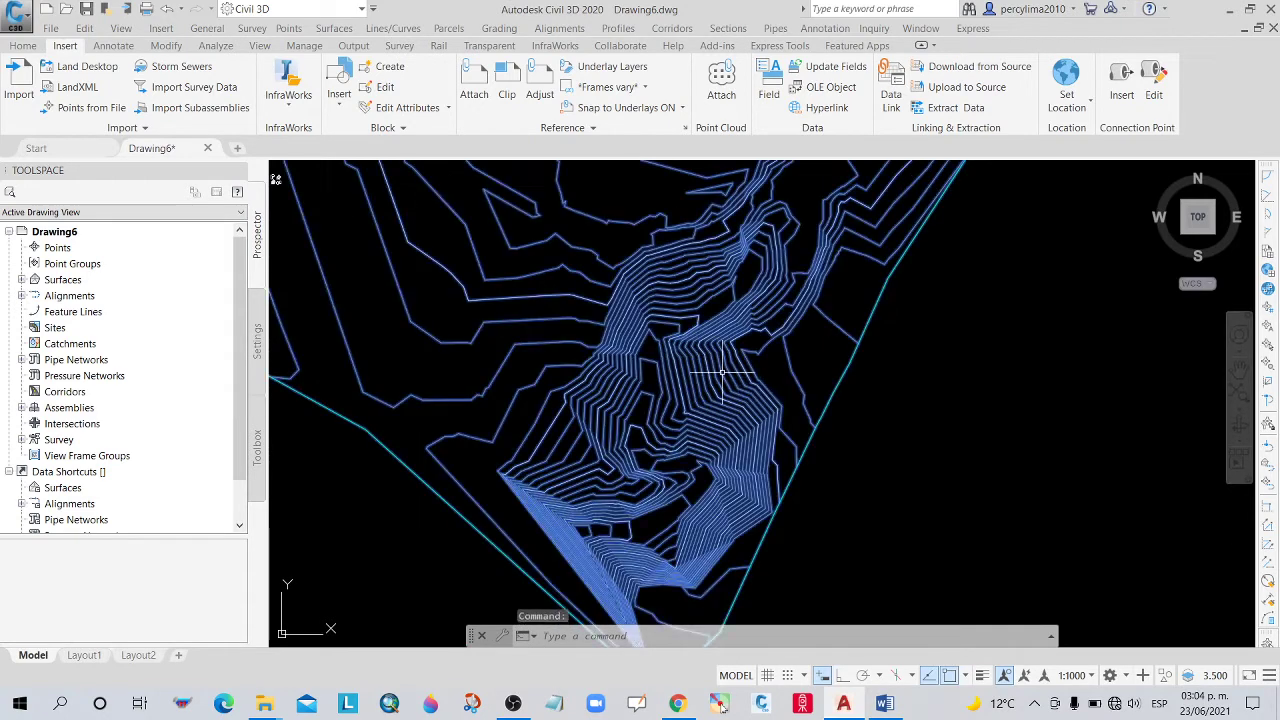
Add Contour - Multiple surface labels along a two-point line across the slope.
left_click(108, 46)
left_click(38, 104)
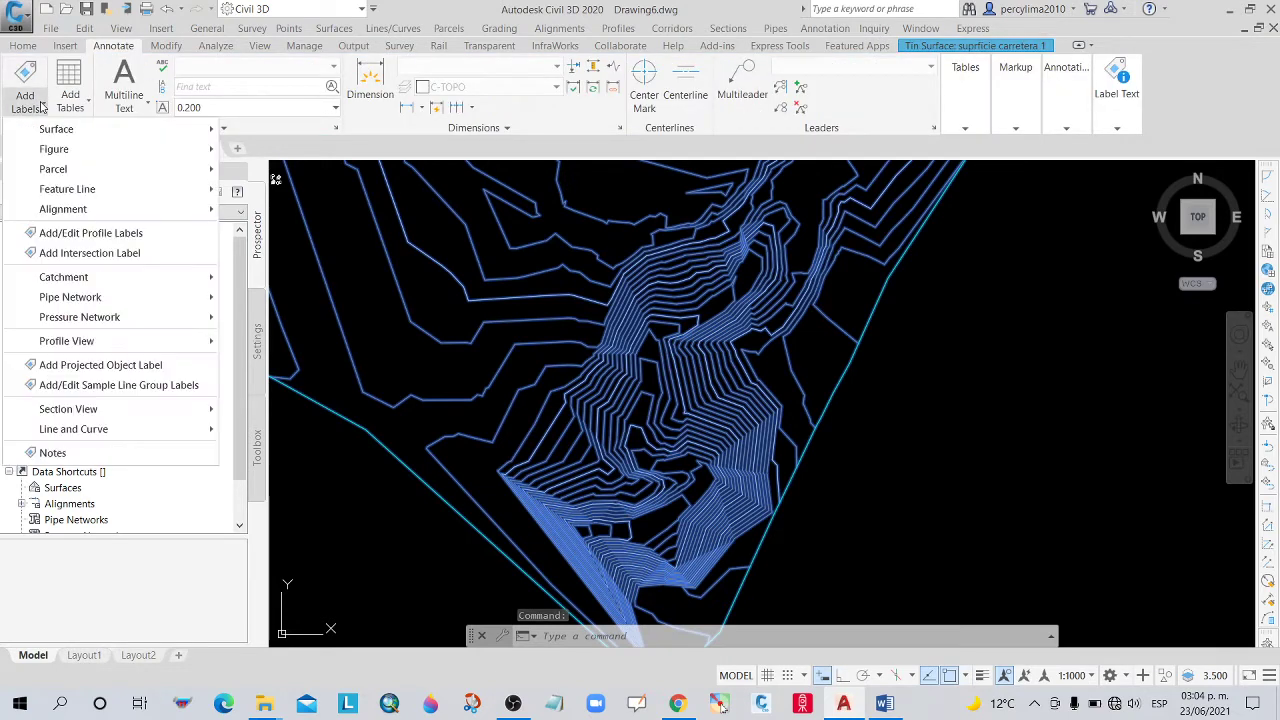
mouse_move(67, 189)
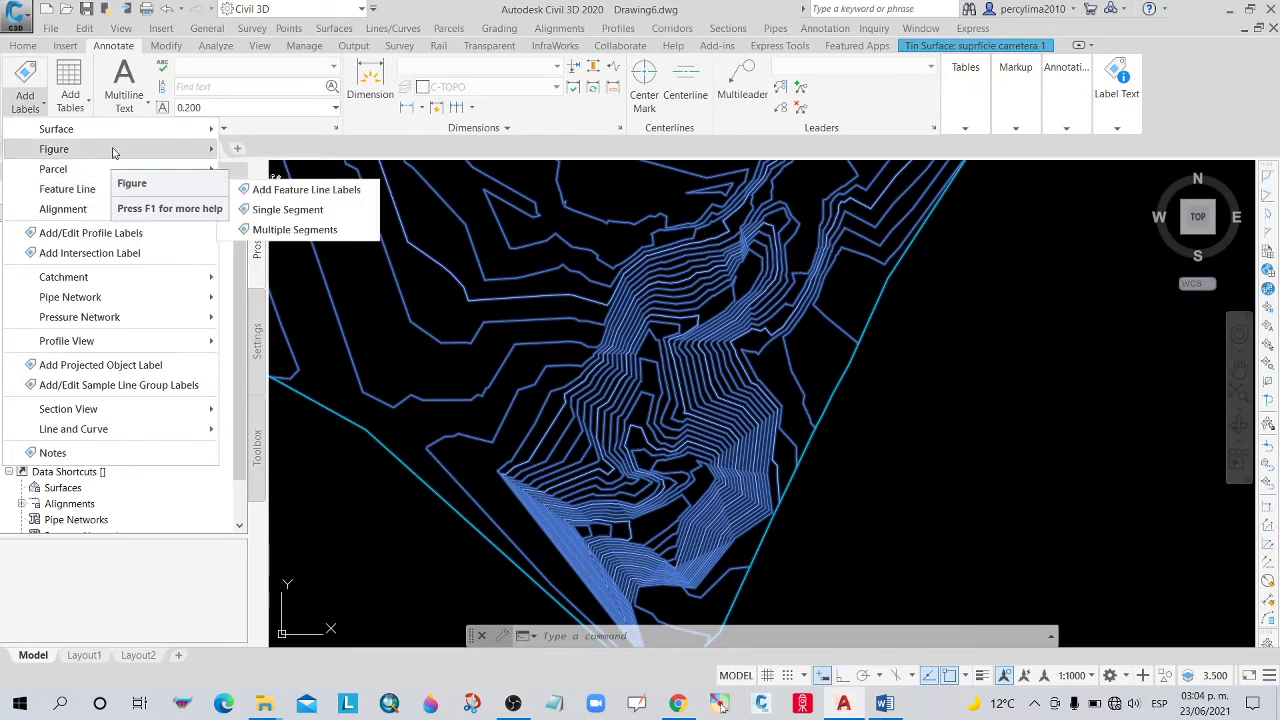
mouse_move(56, 129)
left_click(287, 129)
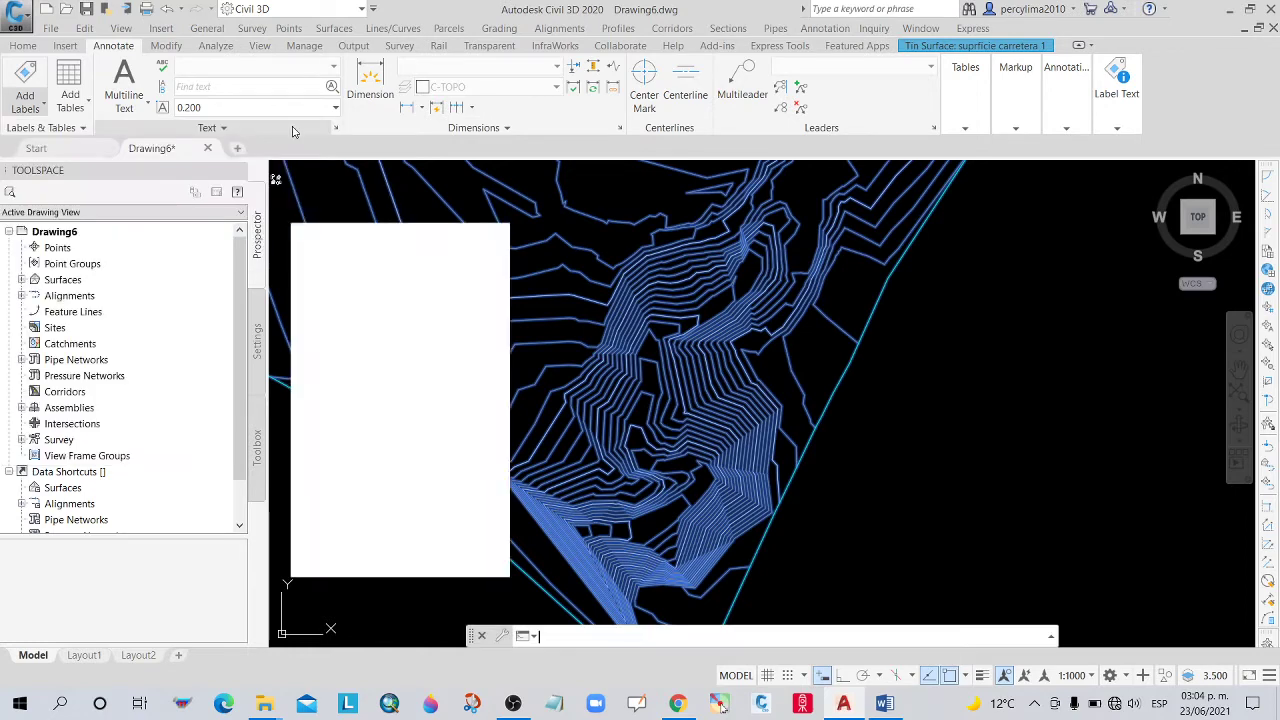
left_click(398, 312)
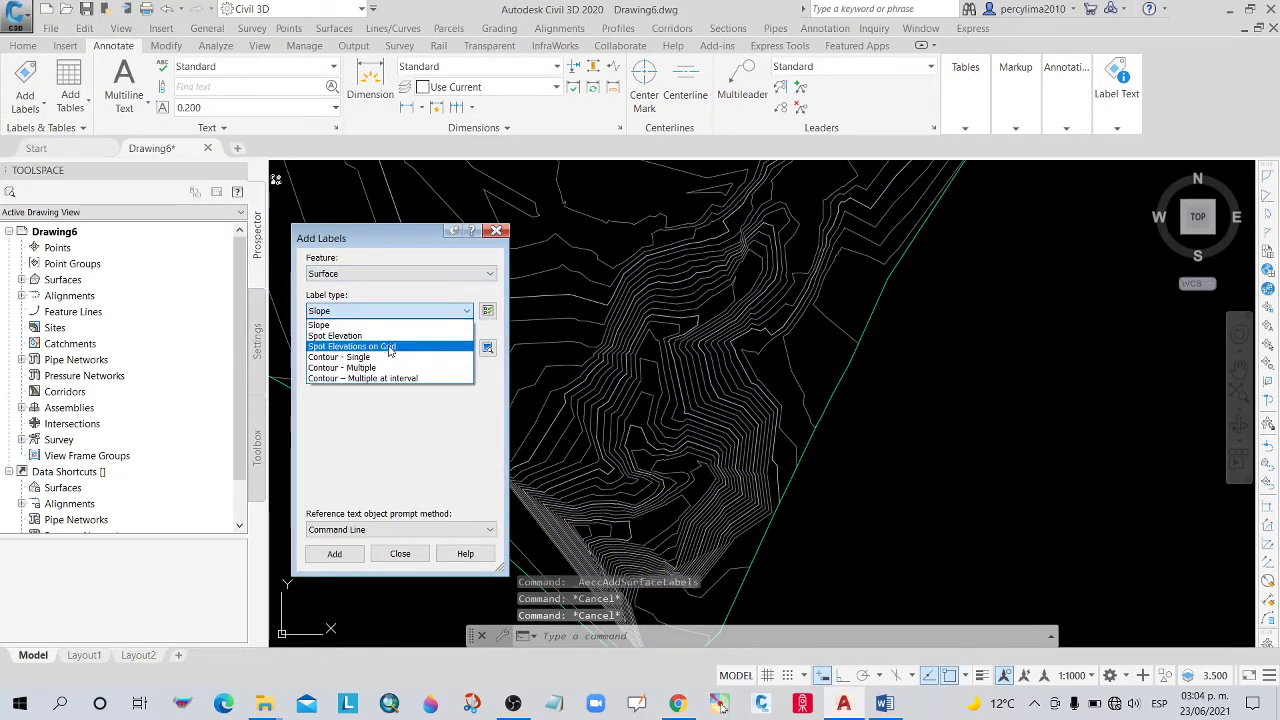
left_click(388, 352)
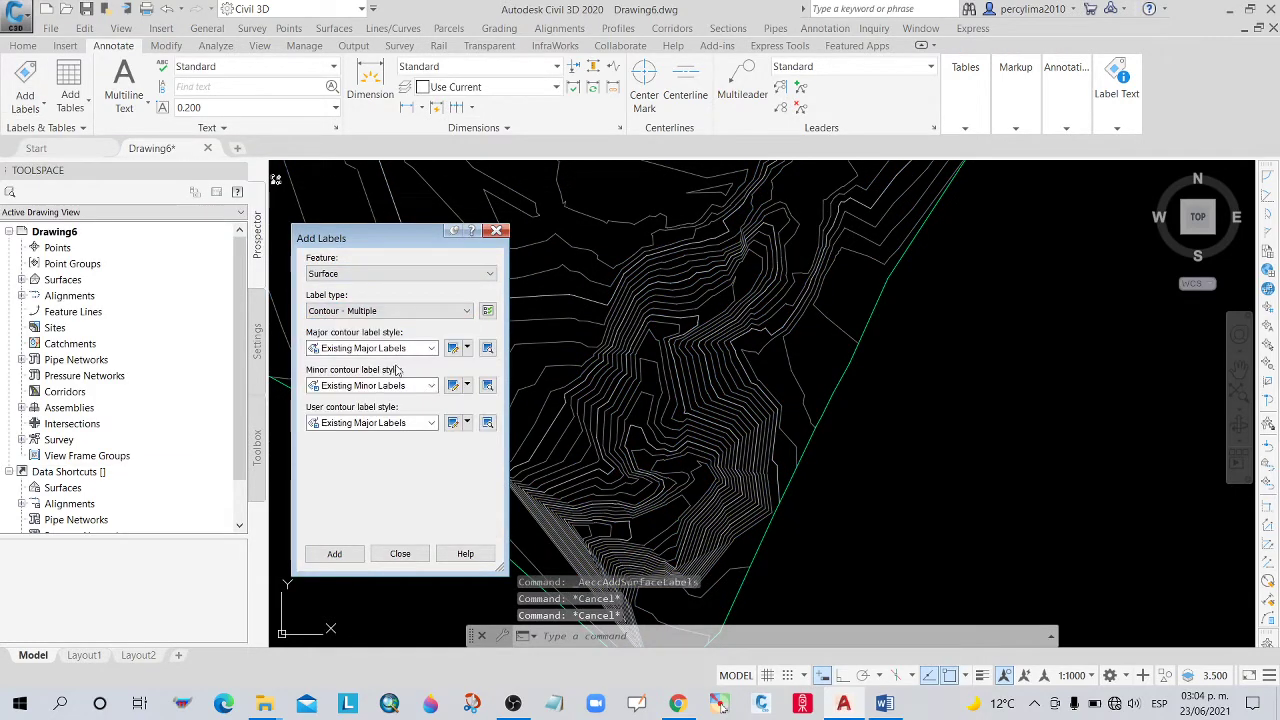
left_click(334, 553)
scroll(720, 330, "up", 2)
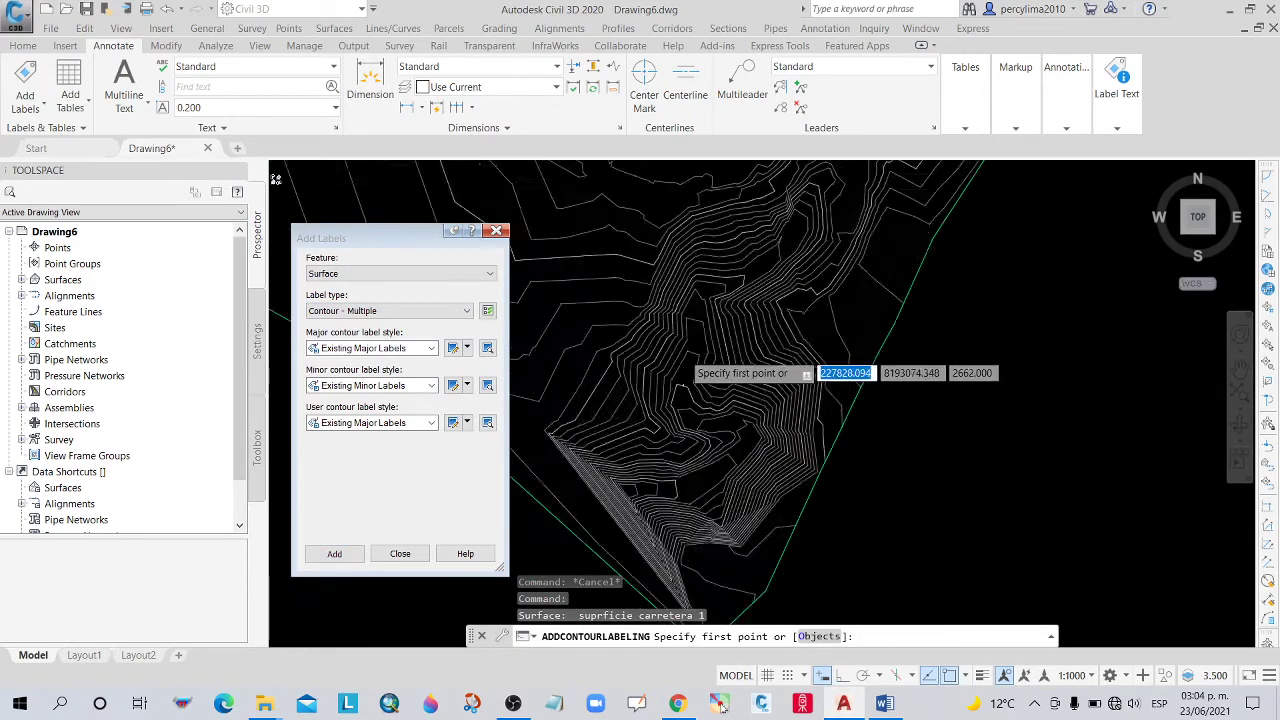
scroll(686, 366, "up", 1)
left_click(560, 330)
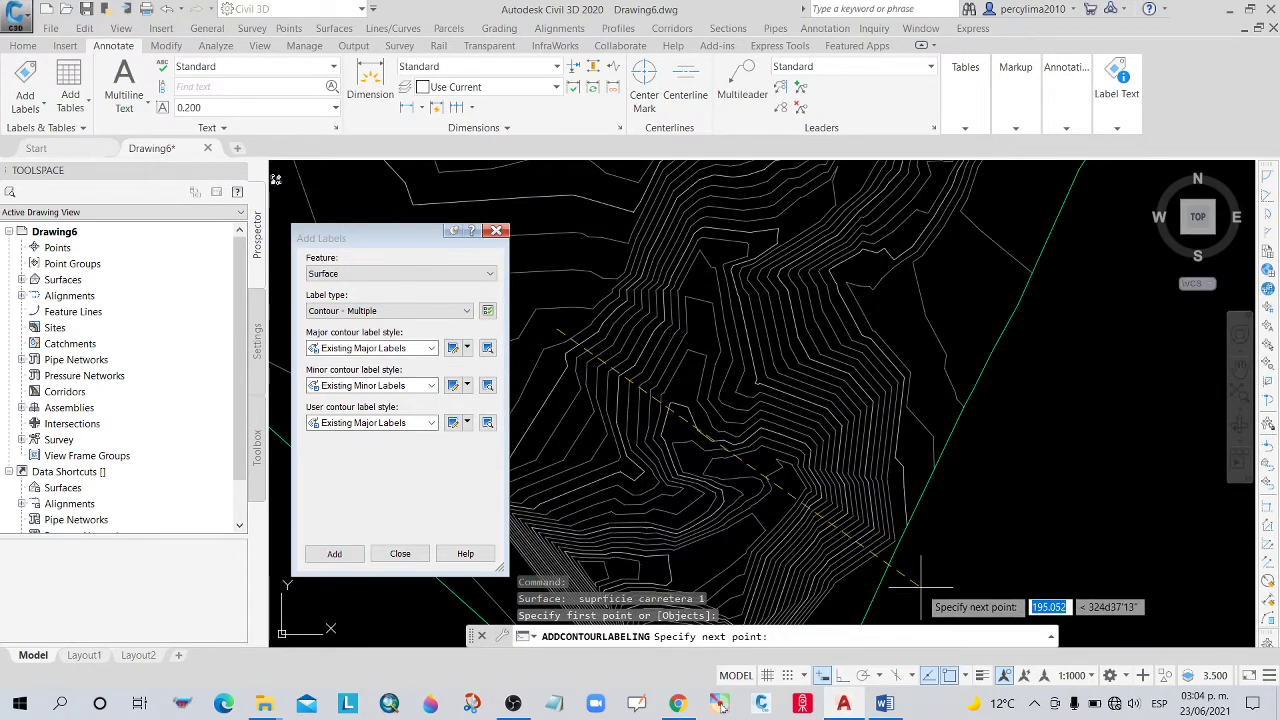
scroll(950, 480, "down", 2)
scroll(915, 535, "up", 2)
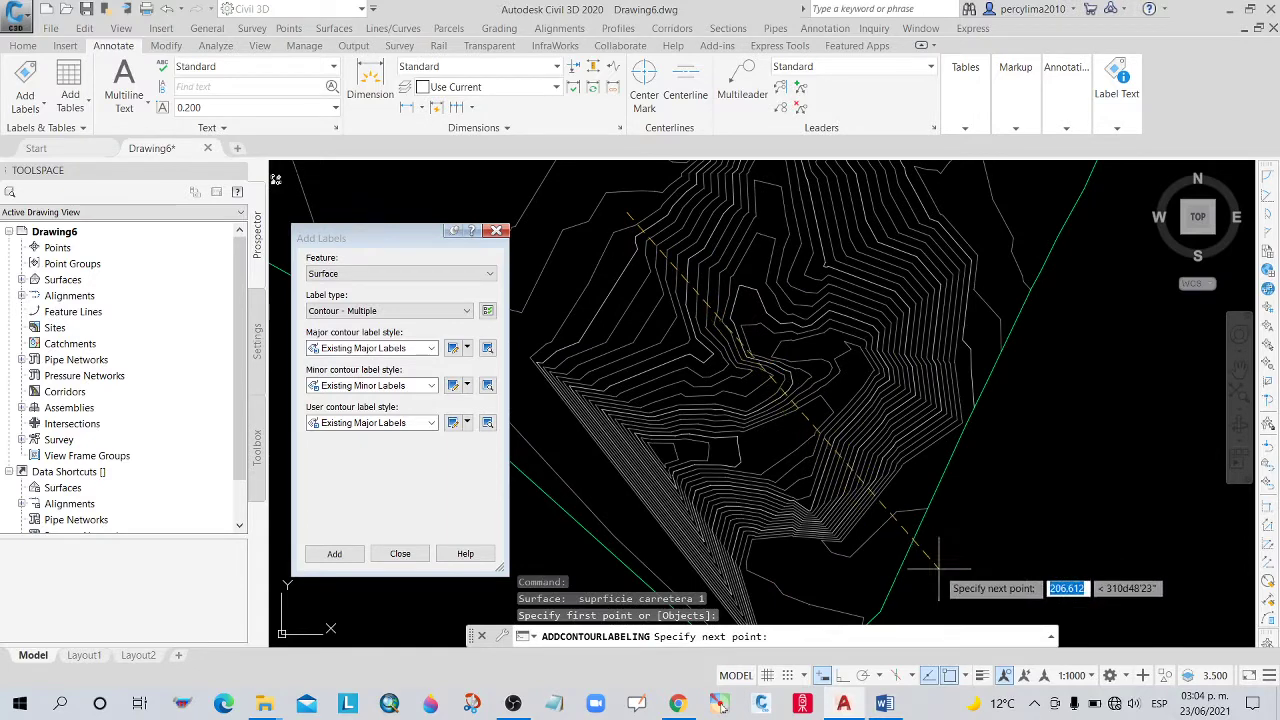
left_click(905, 540)
key("Escape")
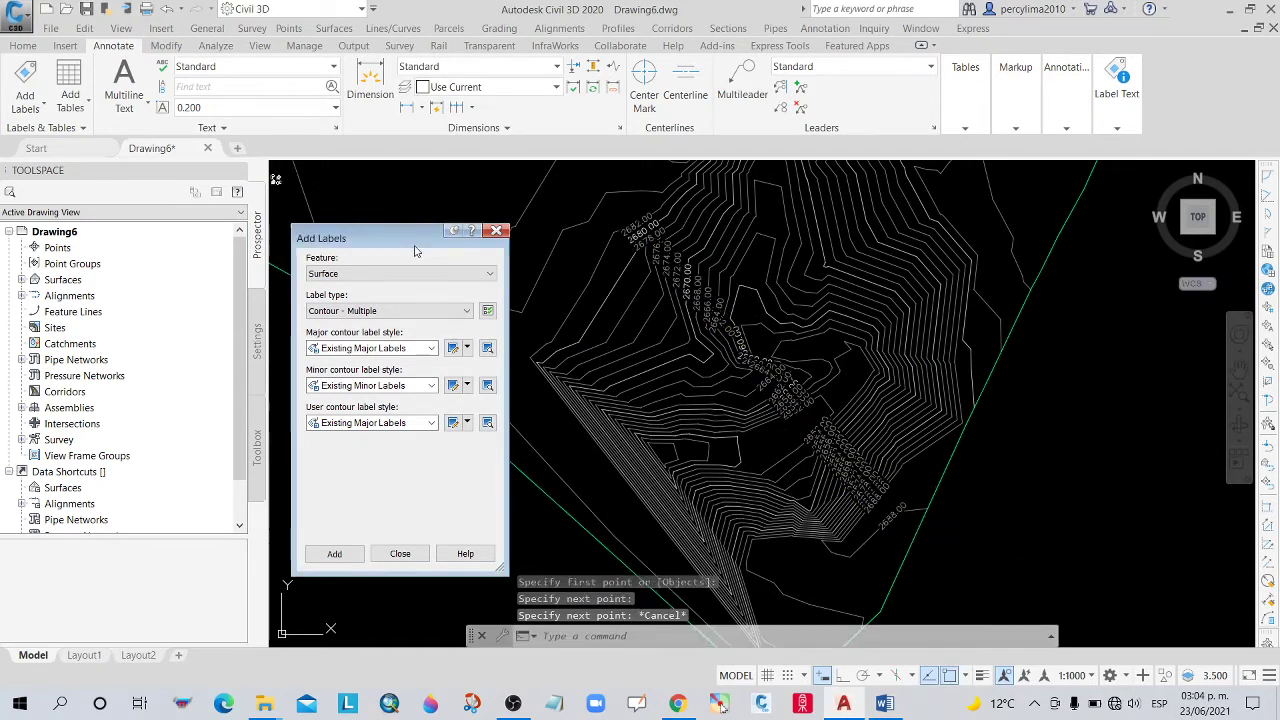
left_click(496, 230)
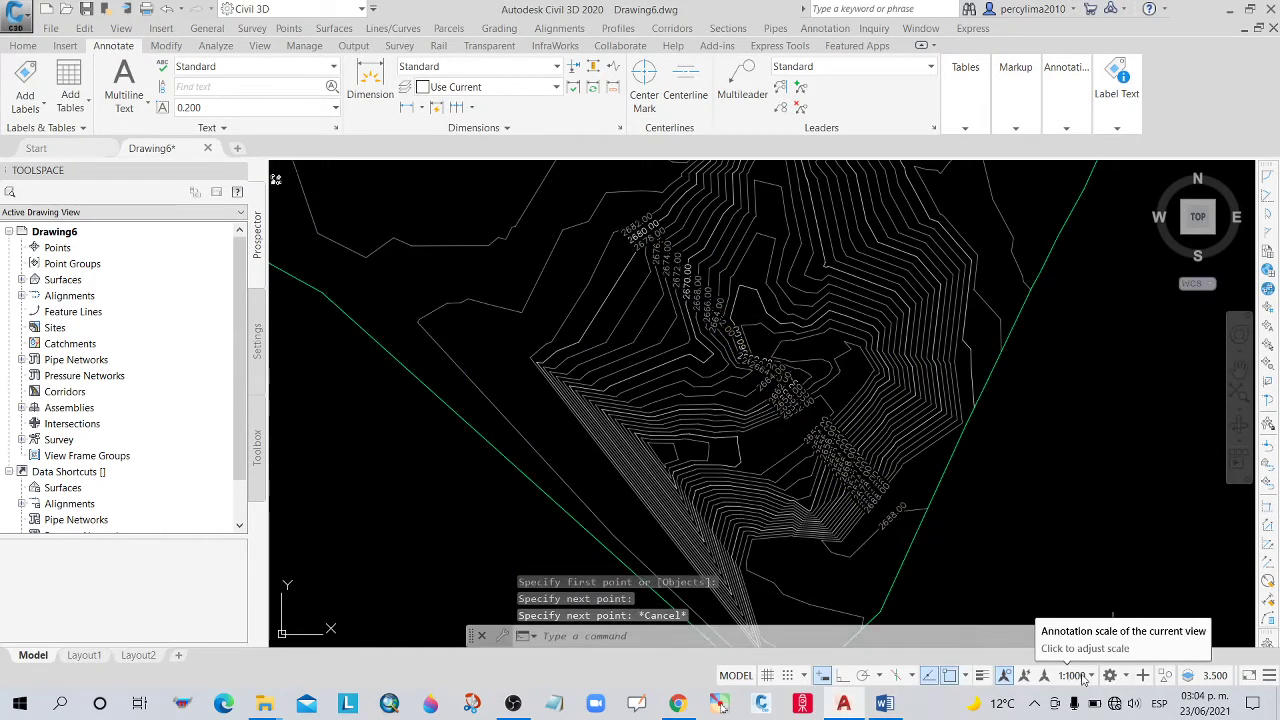
Set the annotation scale to 1:200.
left_click(1085, 677)
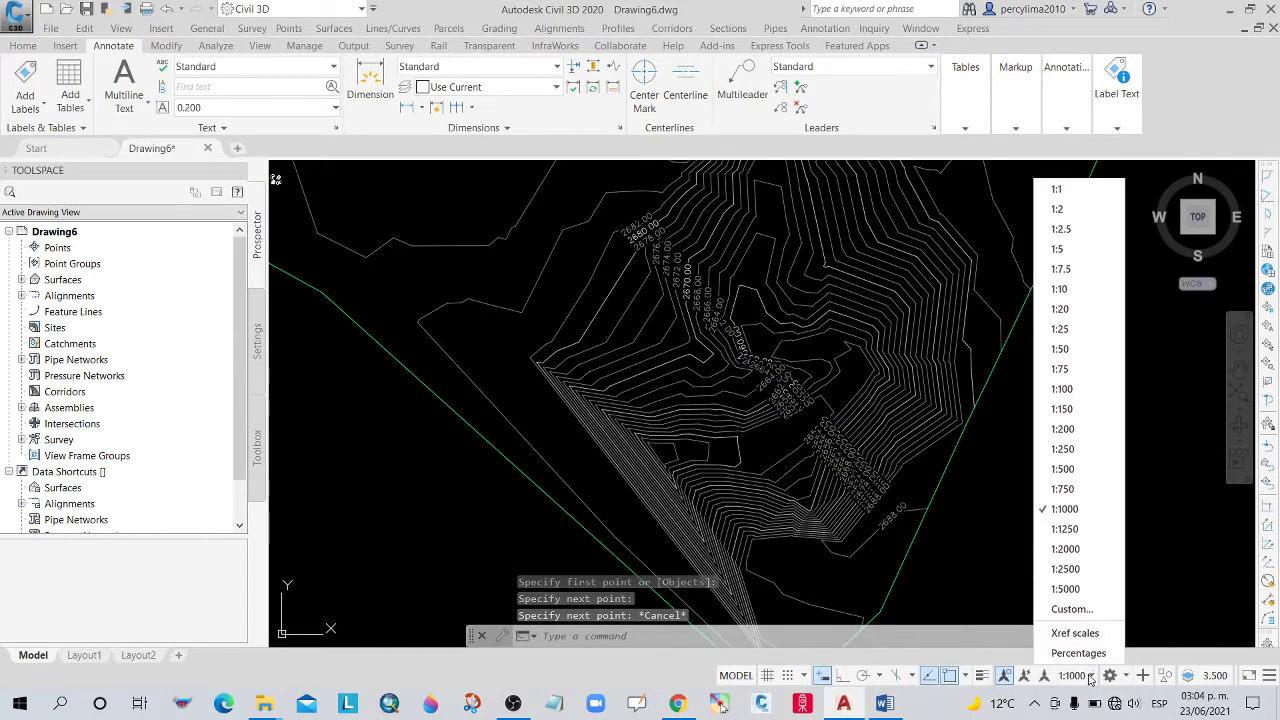
left_click(1062, 428)
scroll(1000, 443, "up", 5)
scroll(894, 463, "up", 5)
scroll(688, 432, "down", 2)
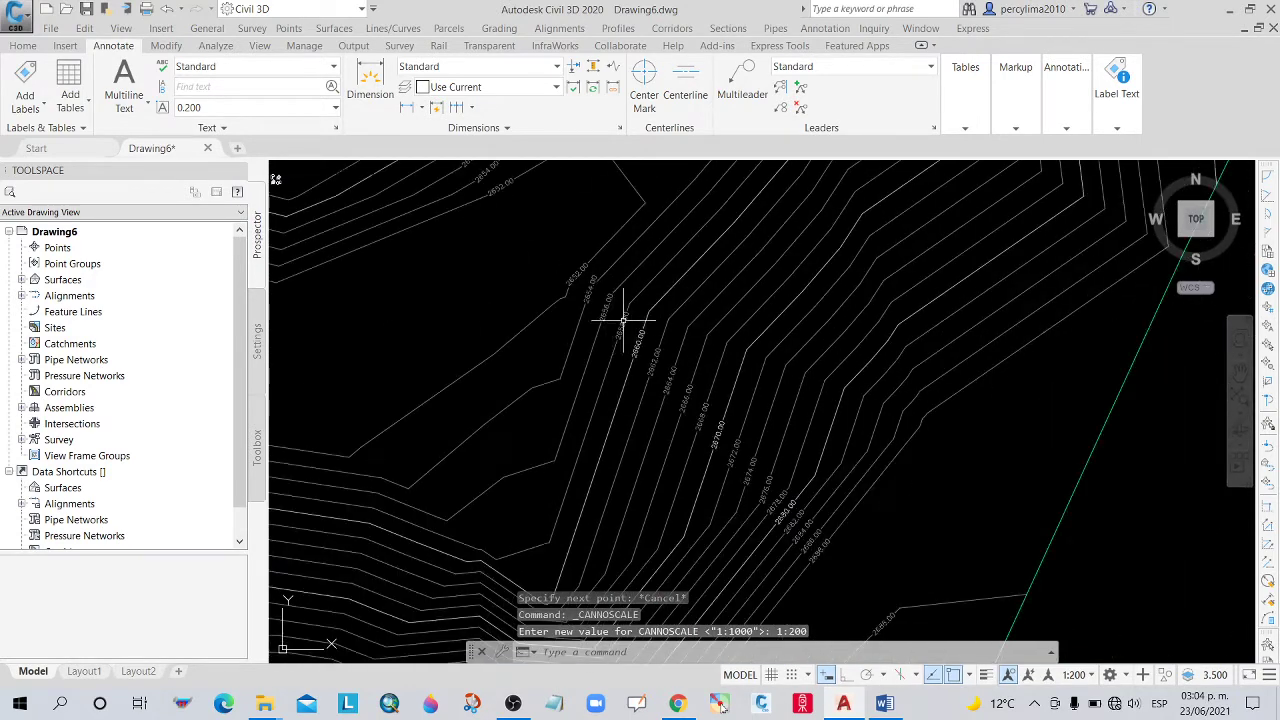
scroll(607, 298, "up", 2)
scroll(531, 309, "up", 2)
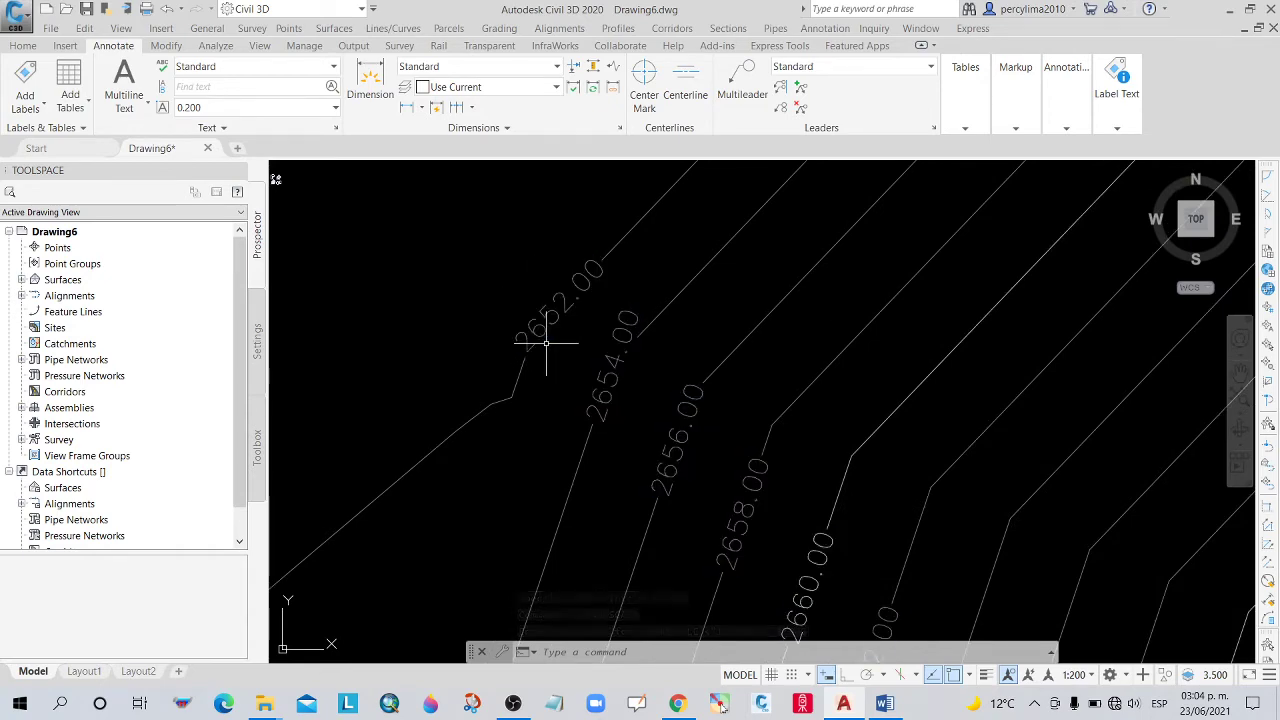
scroll(545, 342, "down", 3)
scroll(607, 390, "up", 1)
scroll(586, 363, "down", 1)
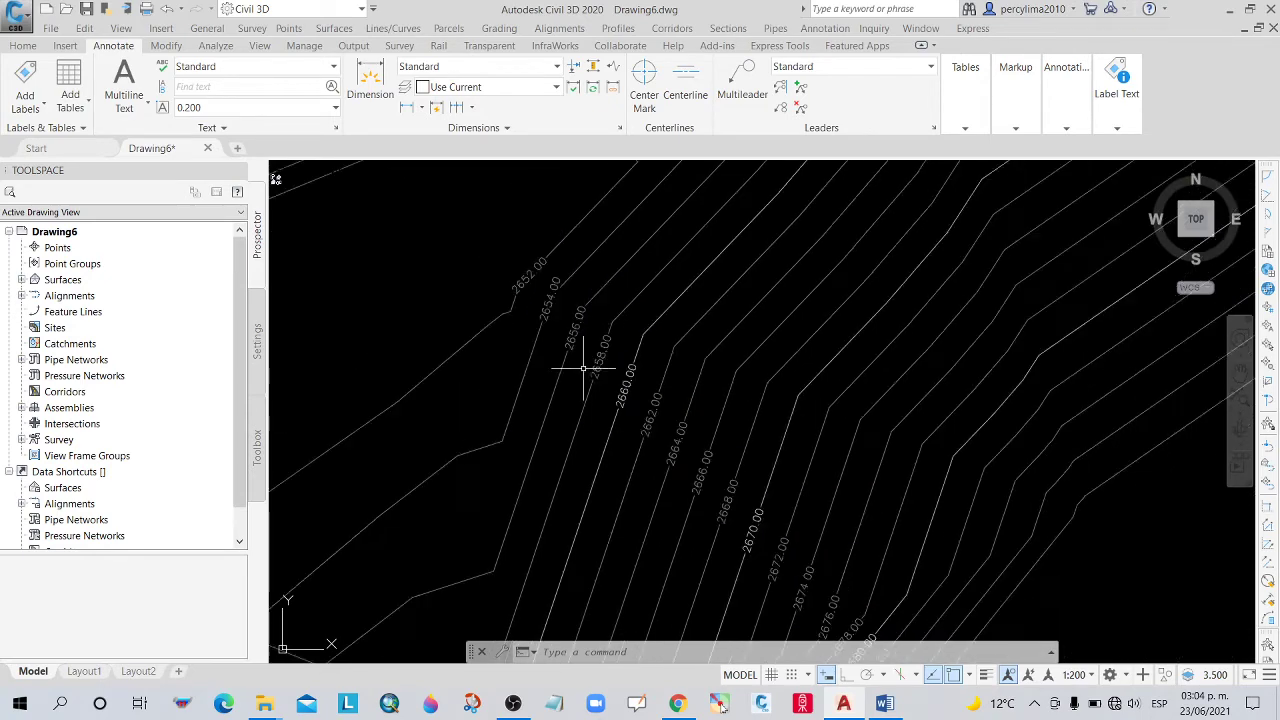
scroll(625, 385, "up", 1)
scroll(625, 385, "down", 3)
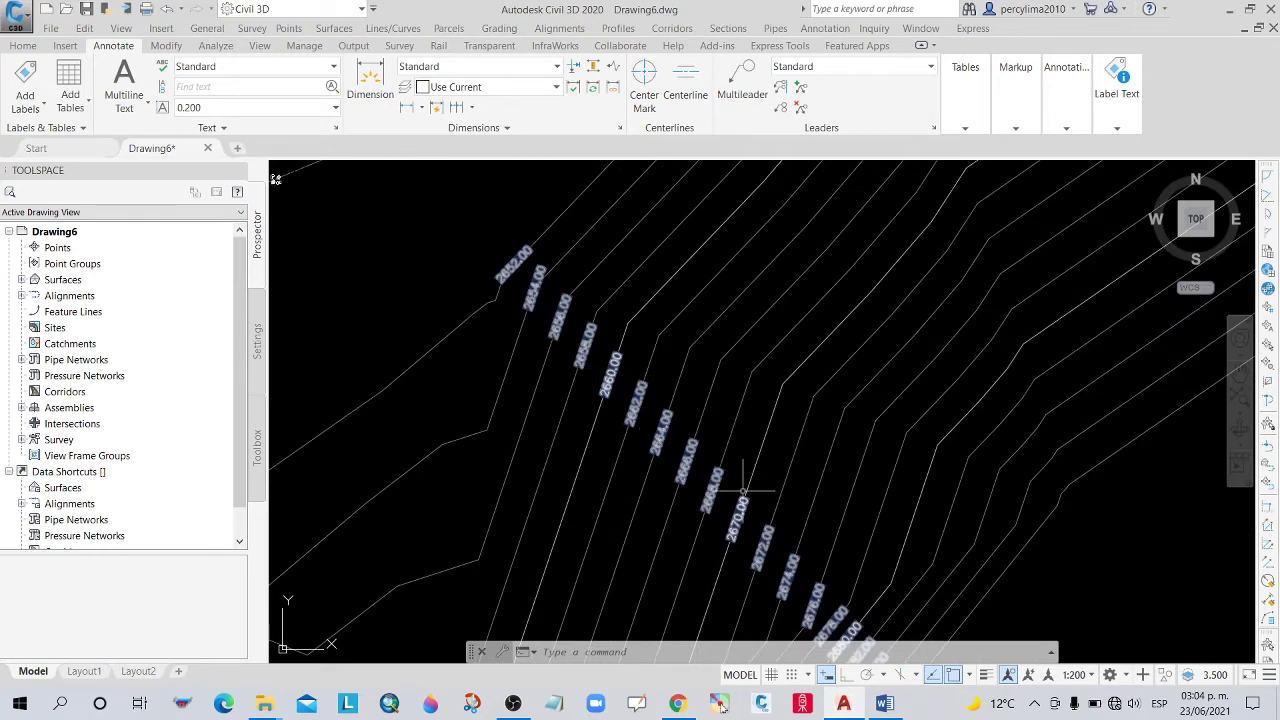
scroll(655, 402, "up", 2)
scroll(654, 398, "up", 1)
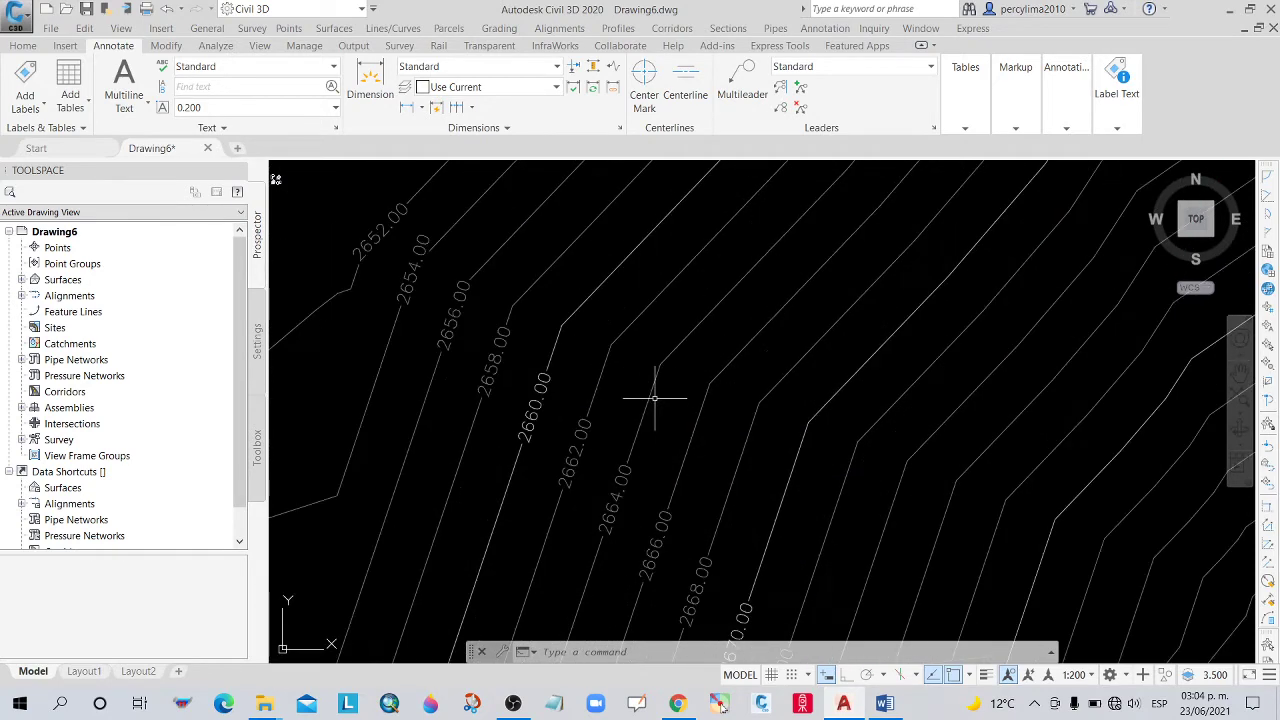
mouse_move(639, 382)
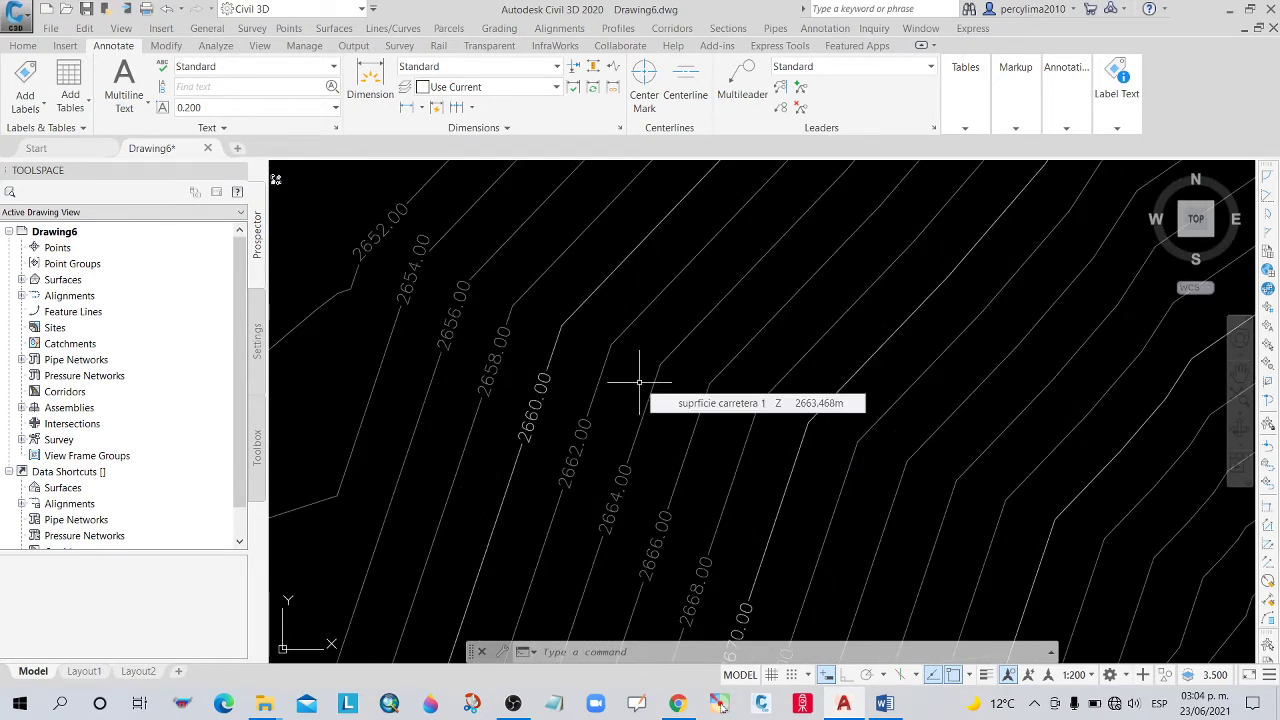
scroll(600, 332, "down", 1)
scroll(578, 311, "down", 1)
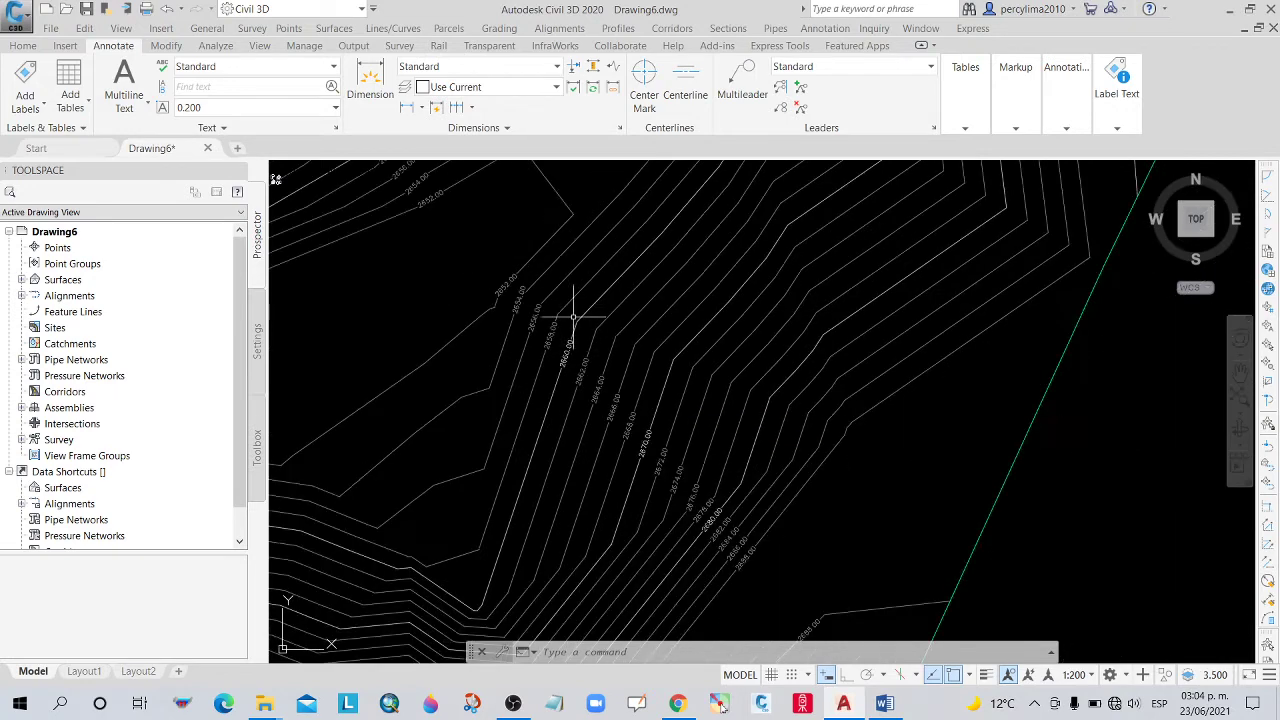
scroll(651, 378, "down", 1)
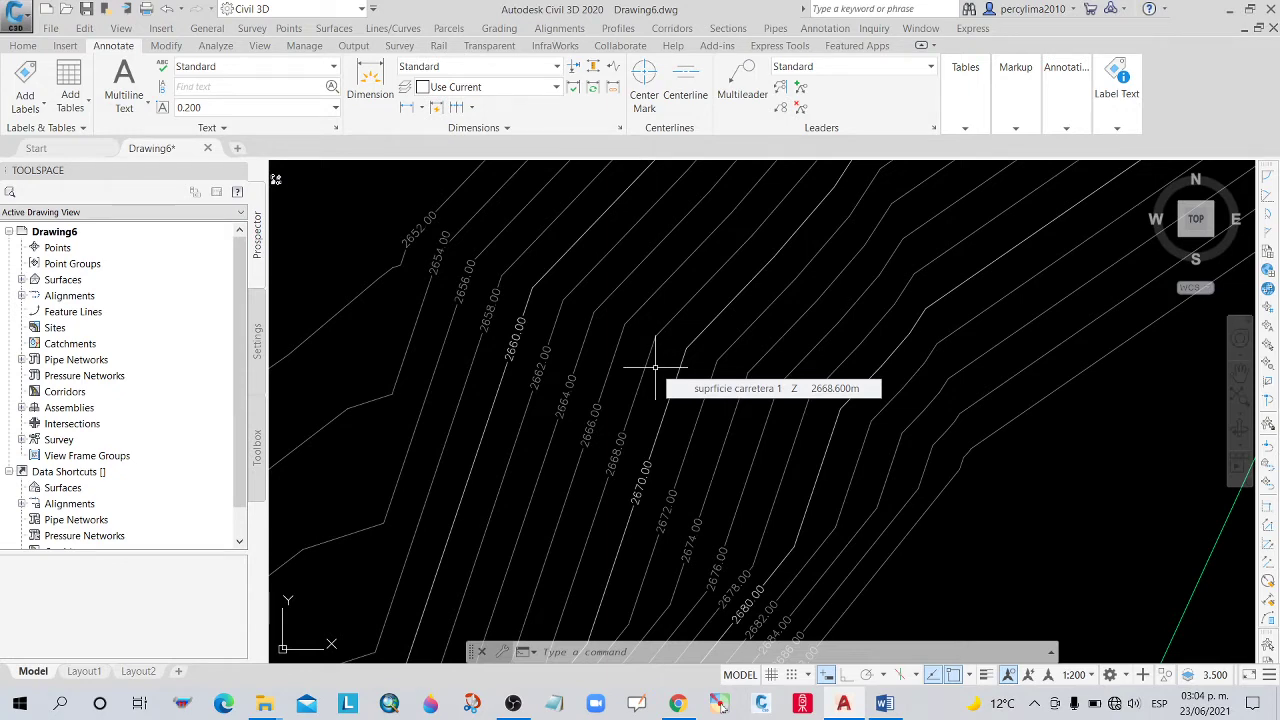
Open the surface's style settings and review the minor and major contour intervals.
left_click(657, 337)
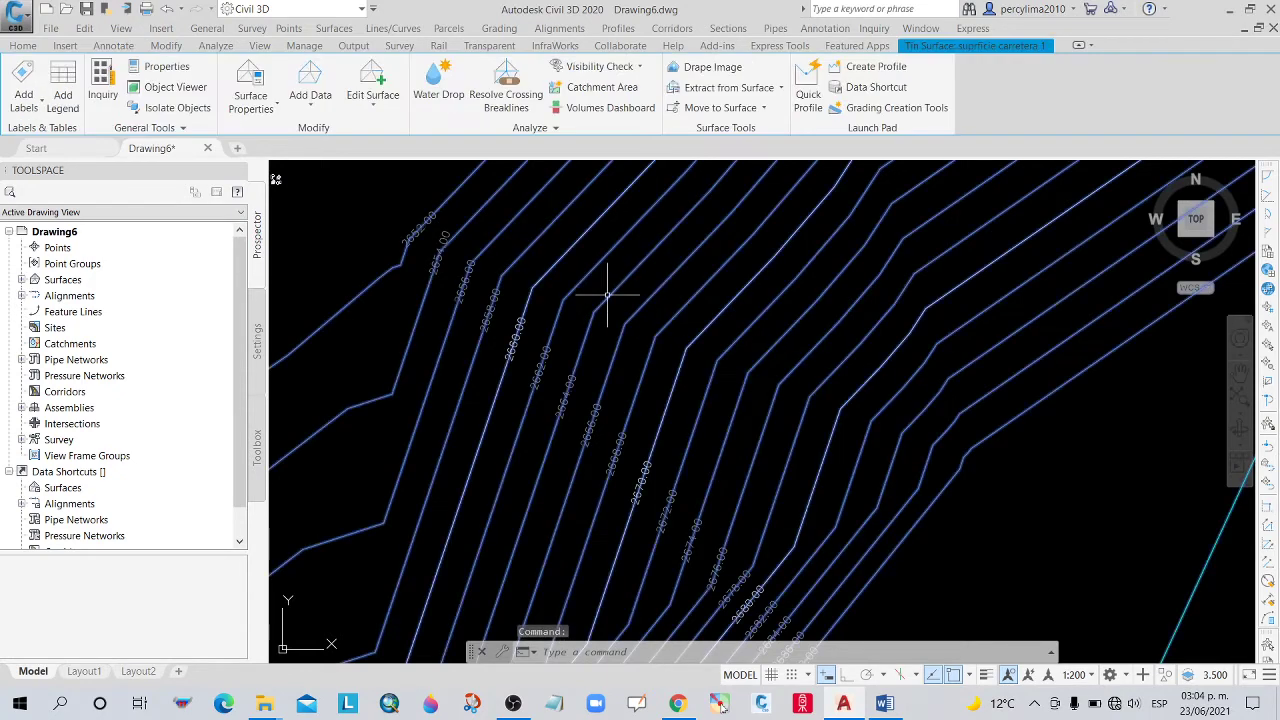
right_click(607, 295)
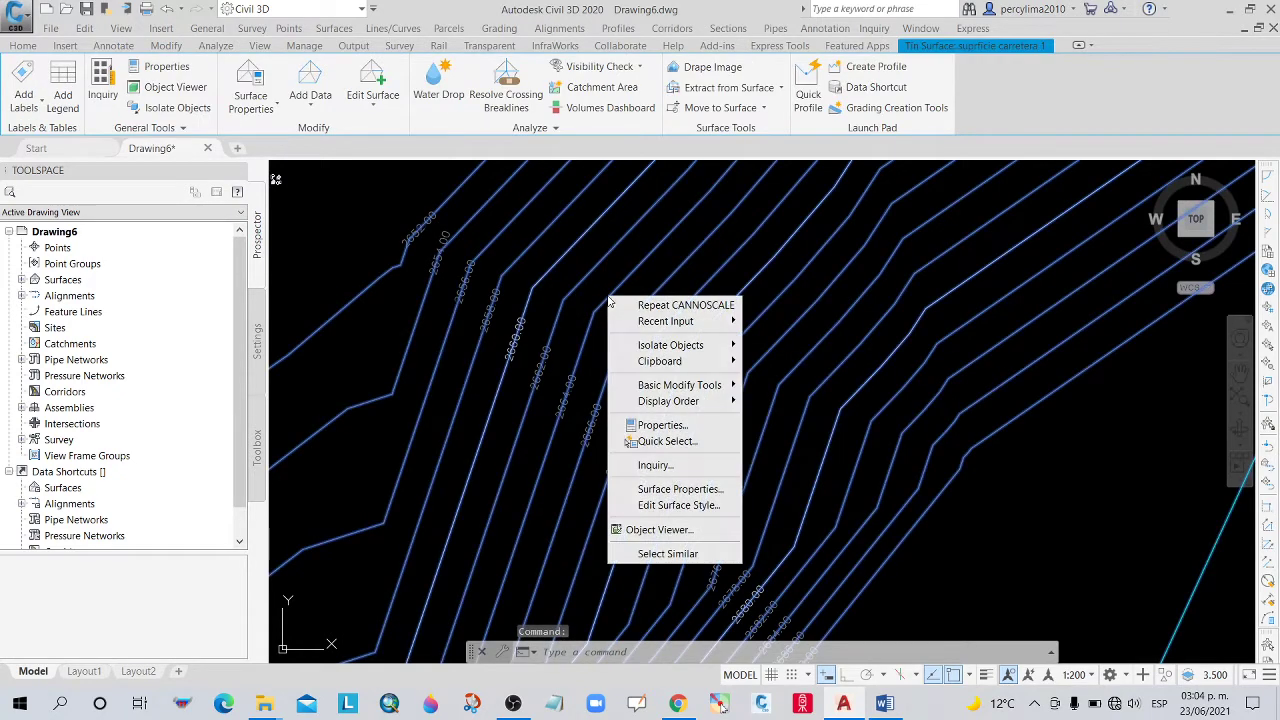
left_click(708, 506)
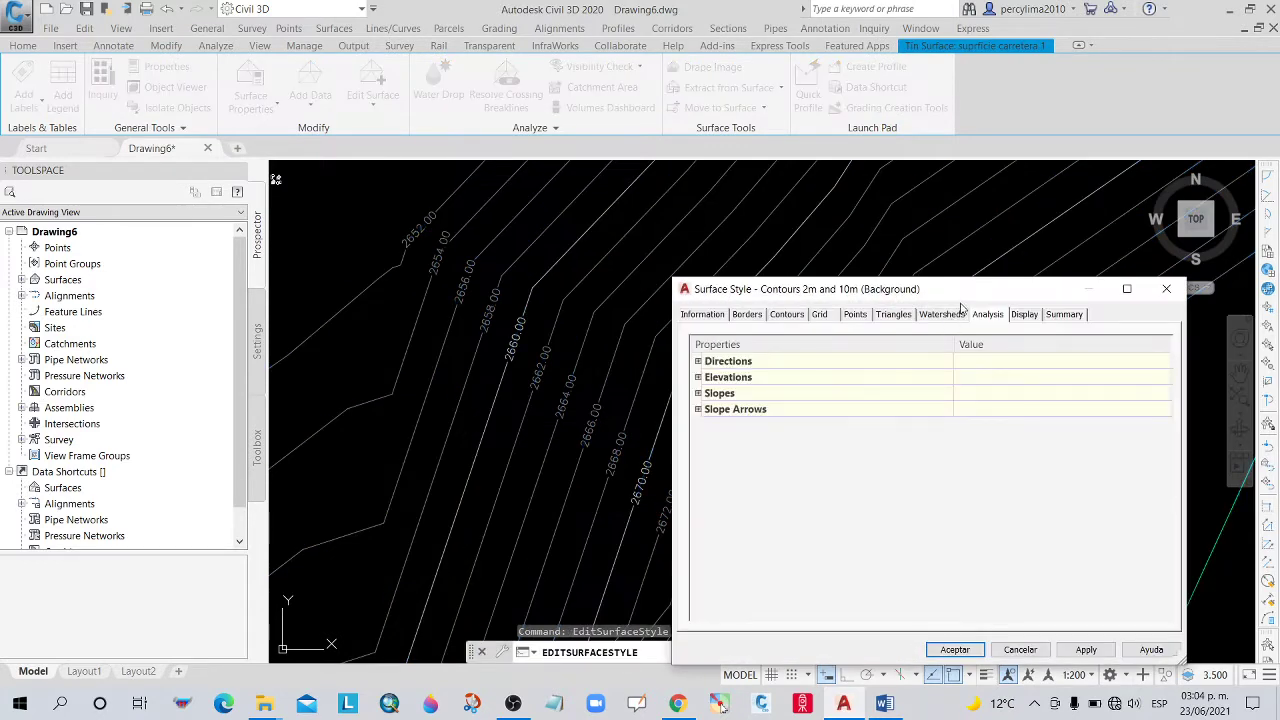
left_click_drag(964, 297, 751, 181)
left_click(583, 199)
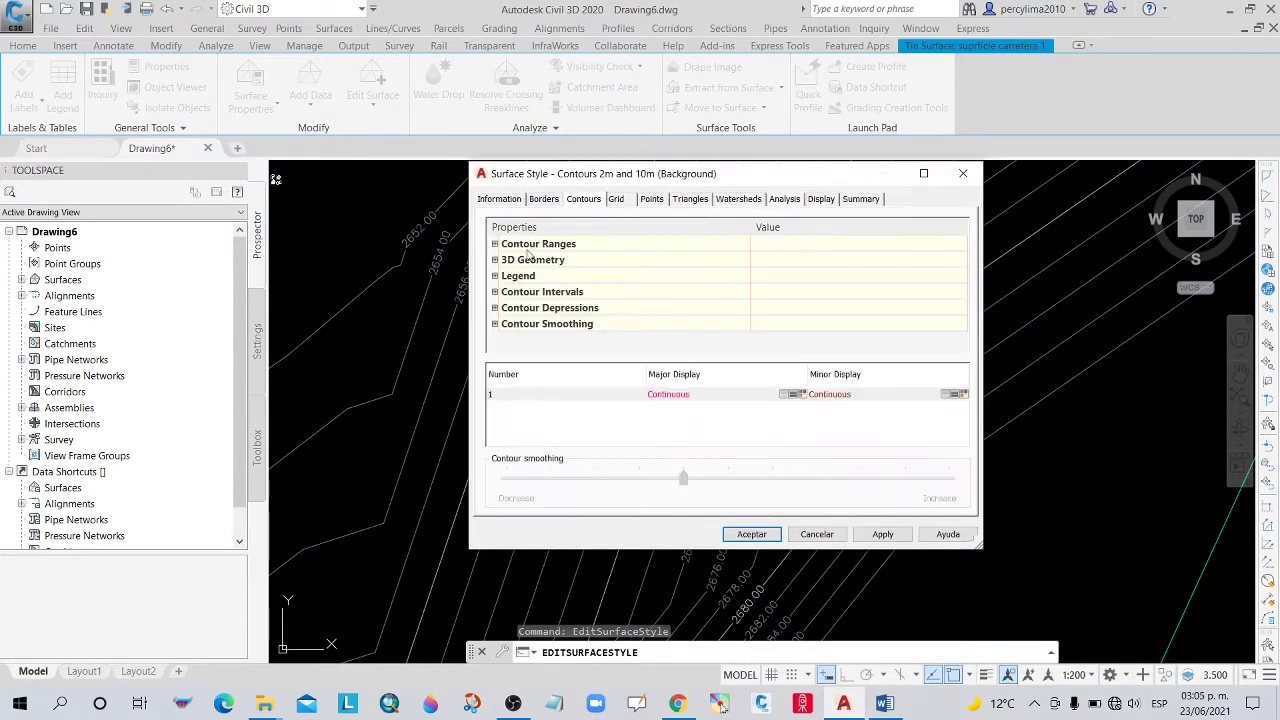
left_click(494, 292)
left_click(802, 323)
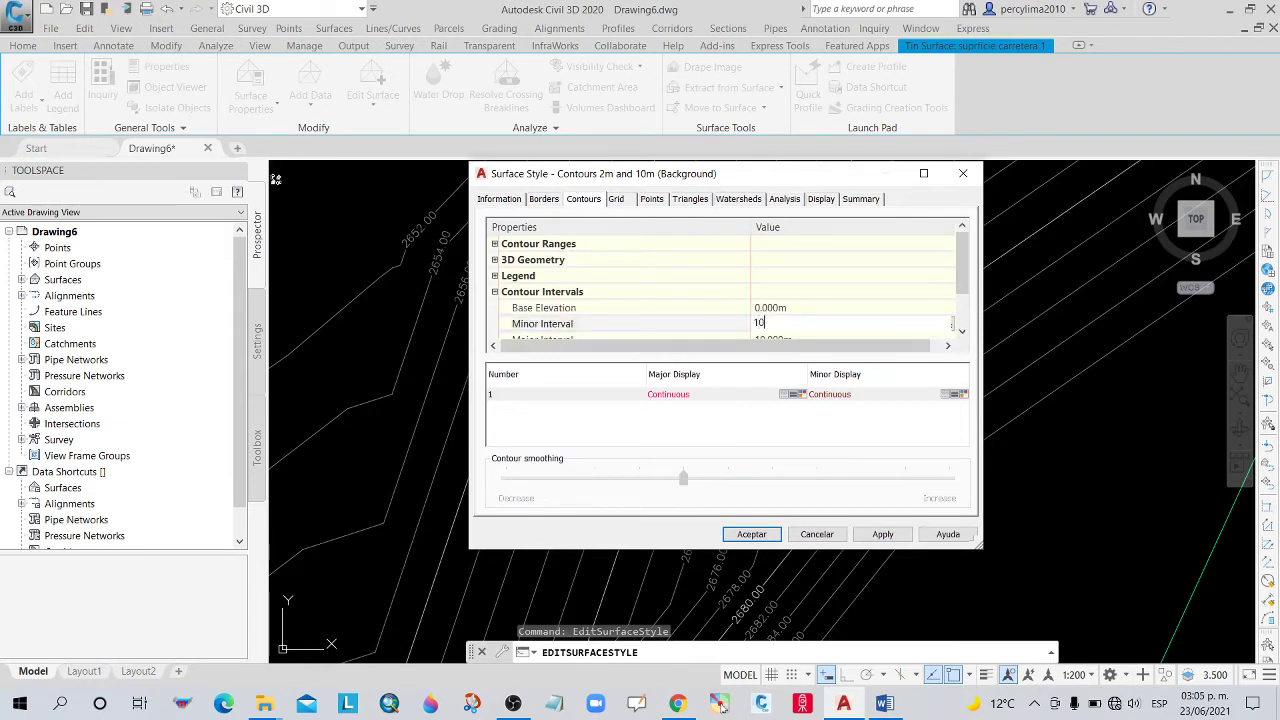
scroll(970, 300, "down", 1)
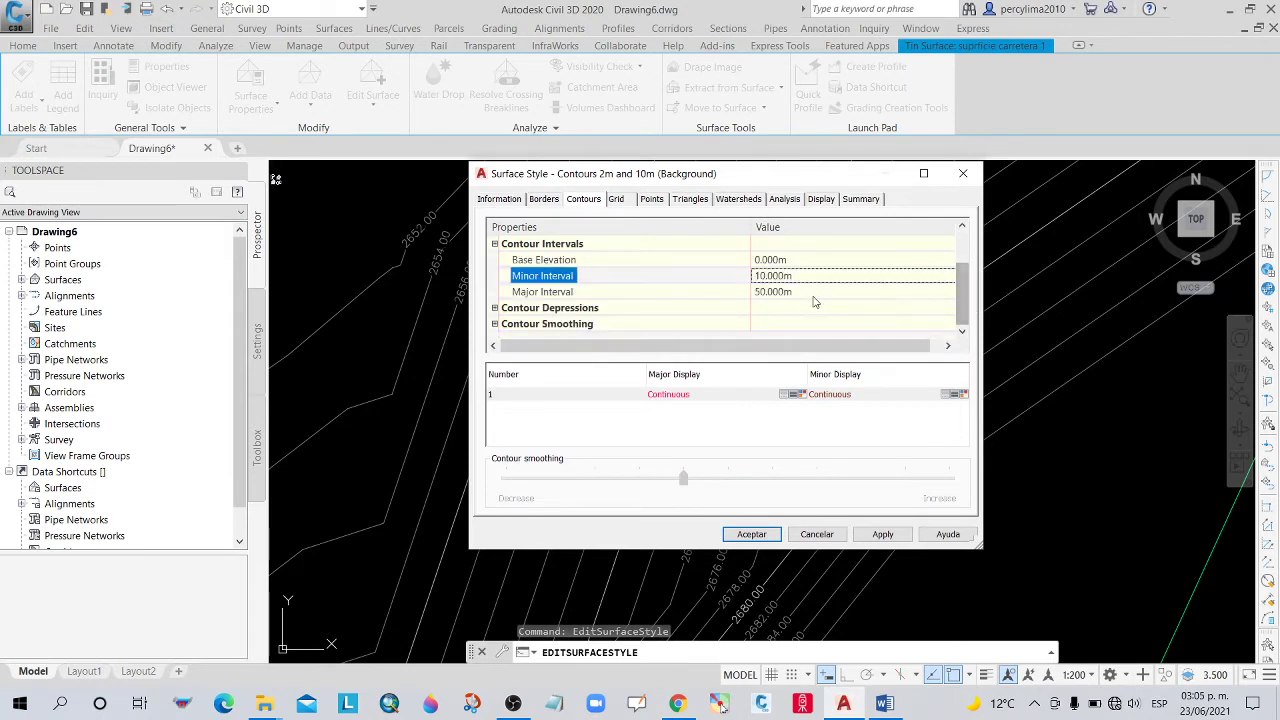
left_click(850, 291)
key("Return")
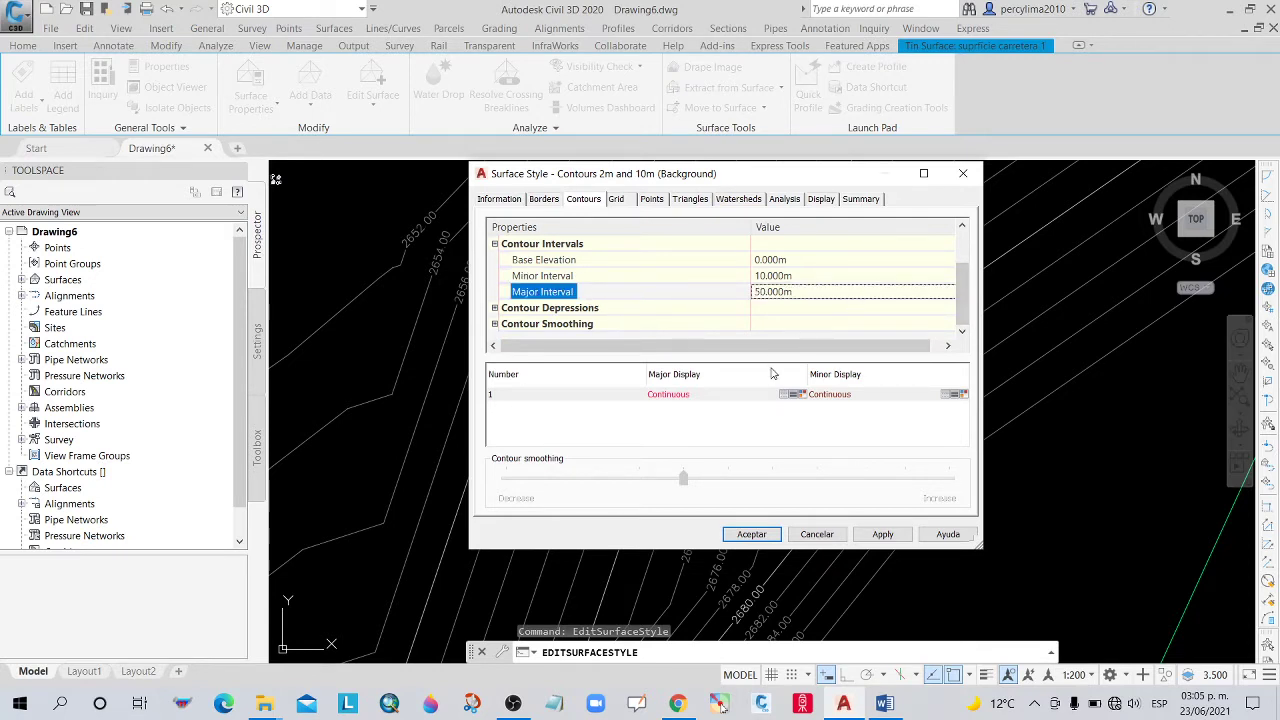
Make the major contours red with a 0.18 mm lineweight.
left_click(820, 199)
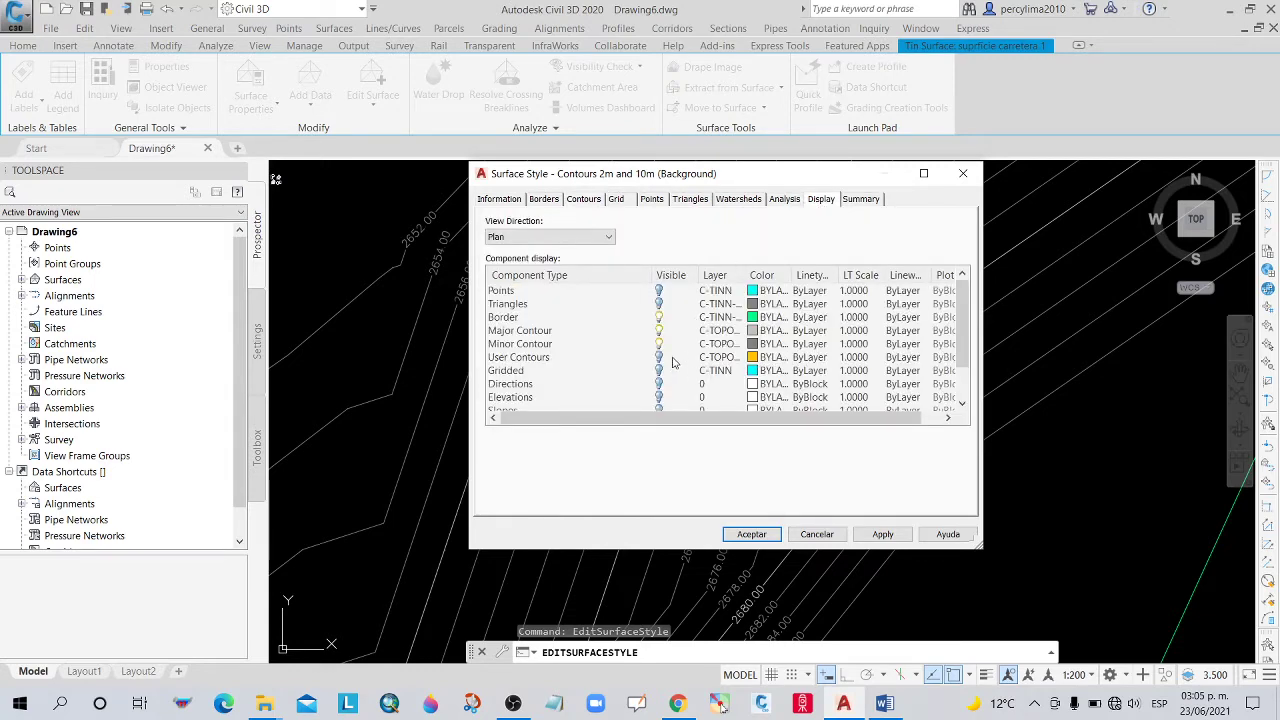
left_click(752, 330)
left_click(500, 386)
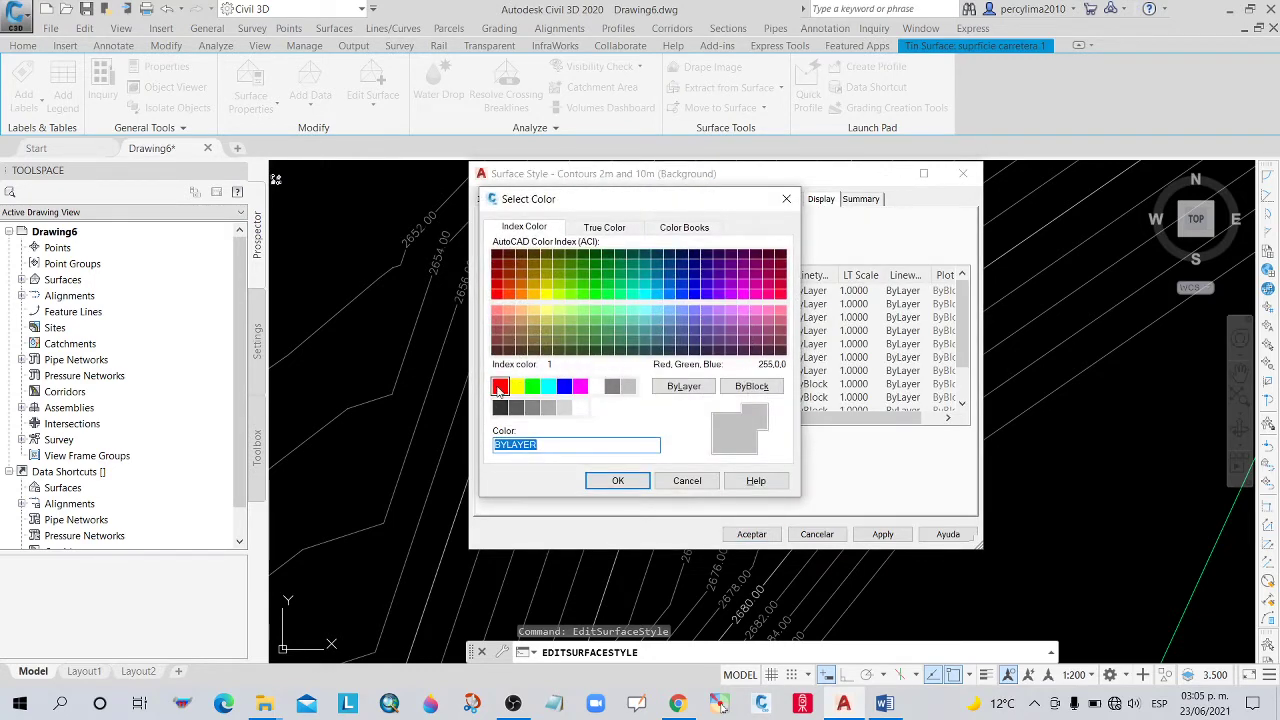
left_click(618, 480)
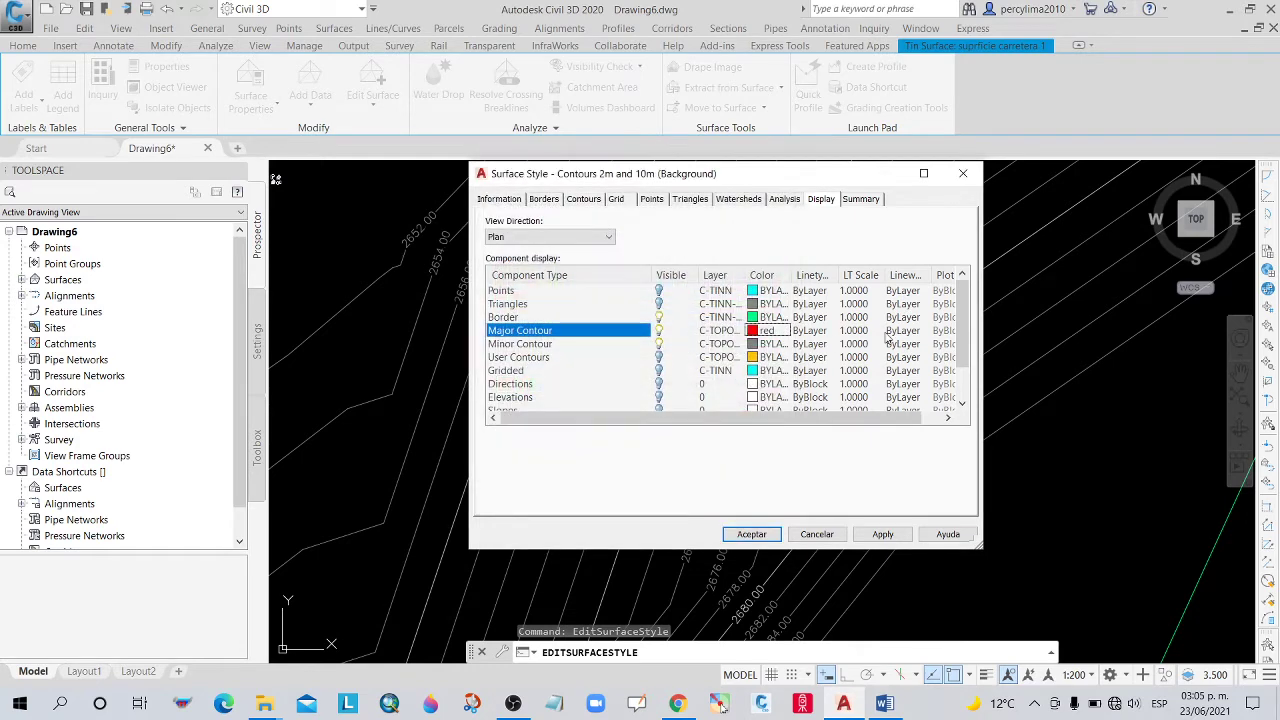
left_click(900, 331)
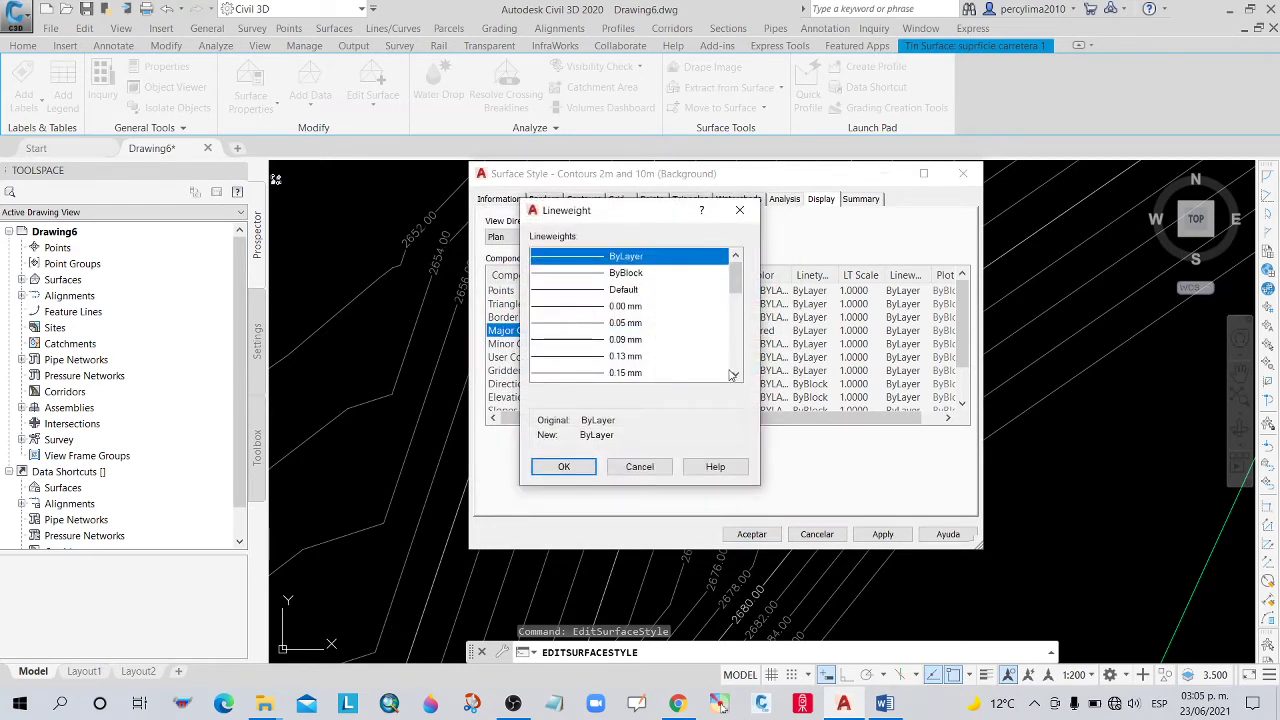
left_click(733, 375)
left_click(733, 375)
left_click(587, 358)
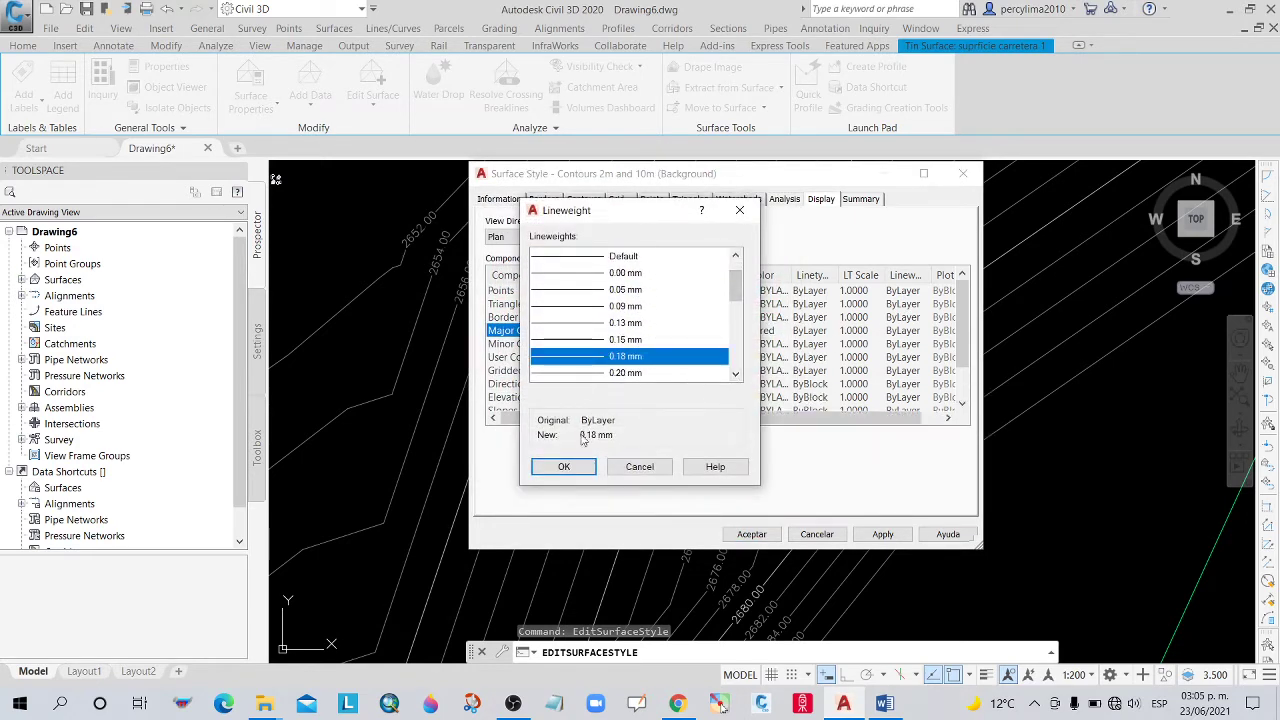
left_click(564, 466)
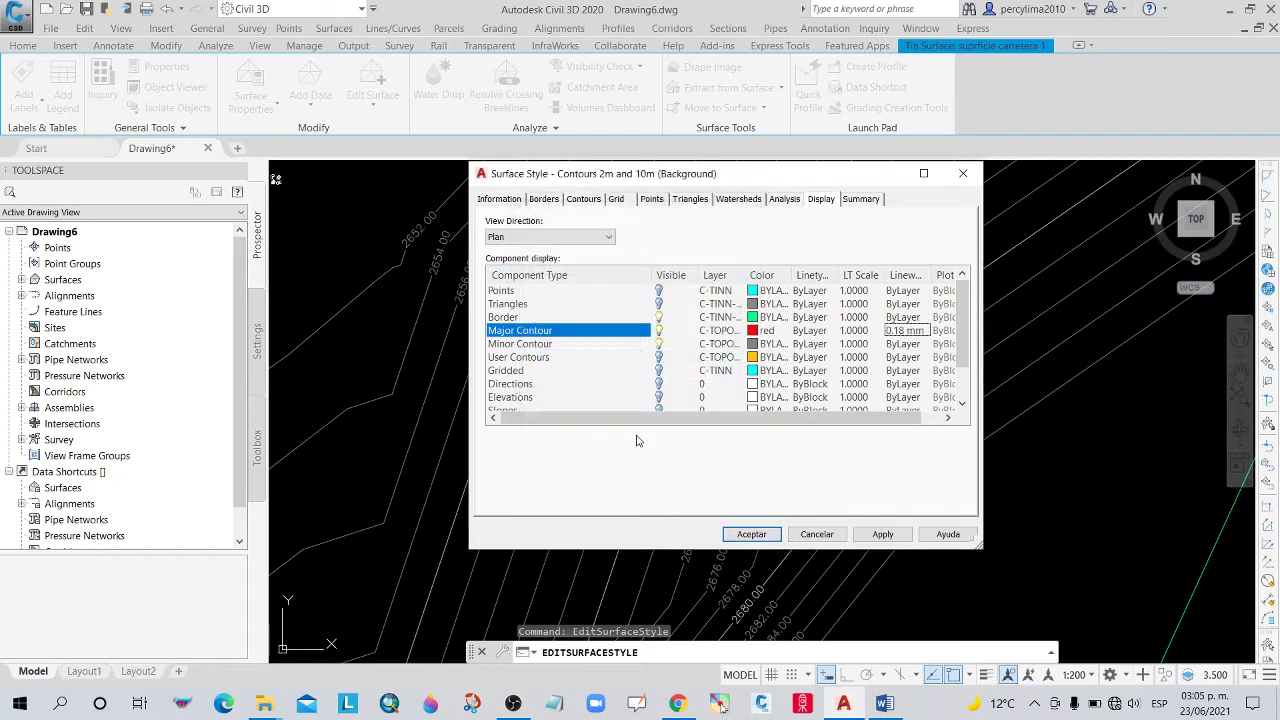
Make the minor contours yellow and apply the style changes.
left_click(761, 345)
left_click(515, 386)
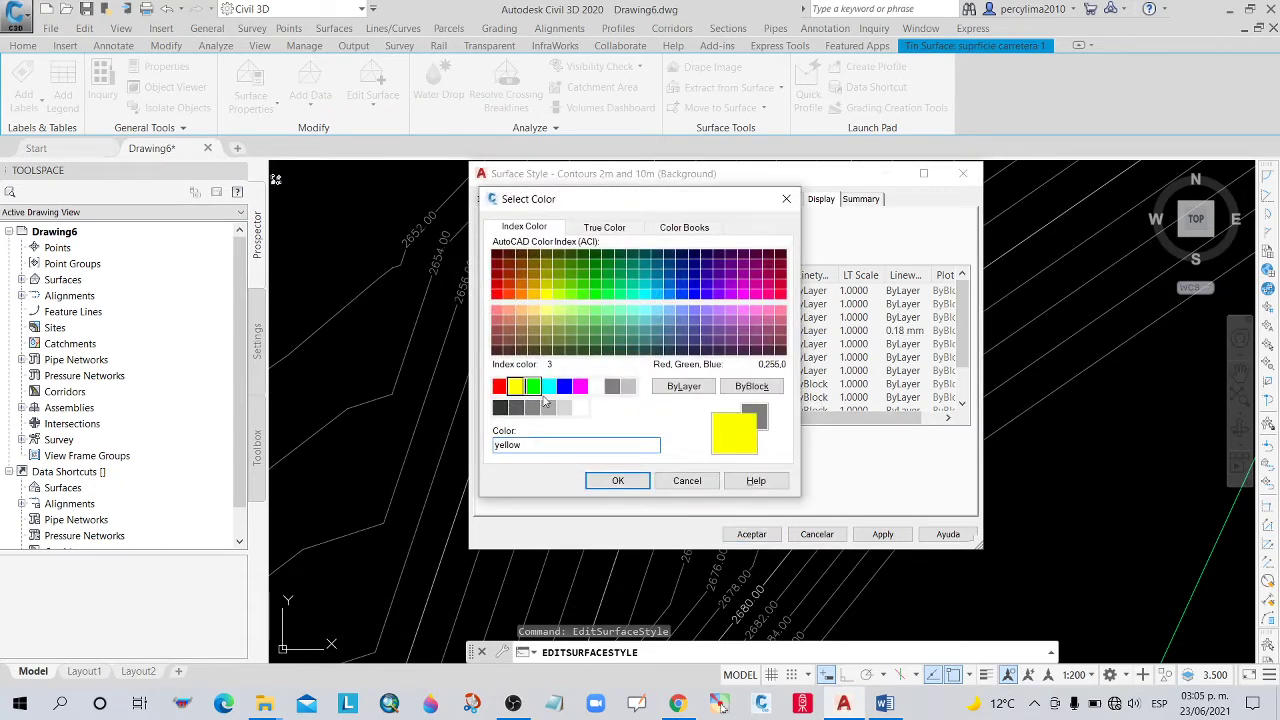
left_click(617, 480)
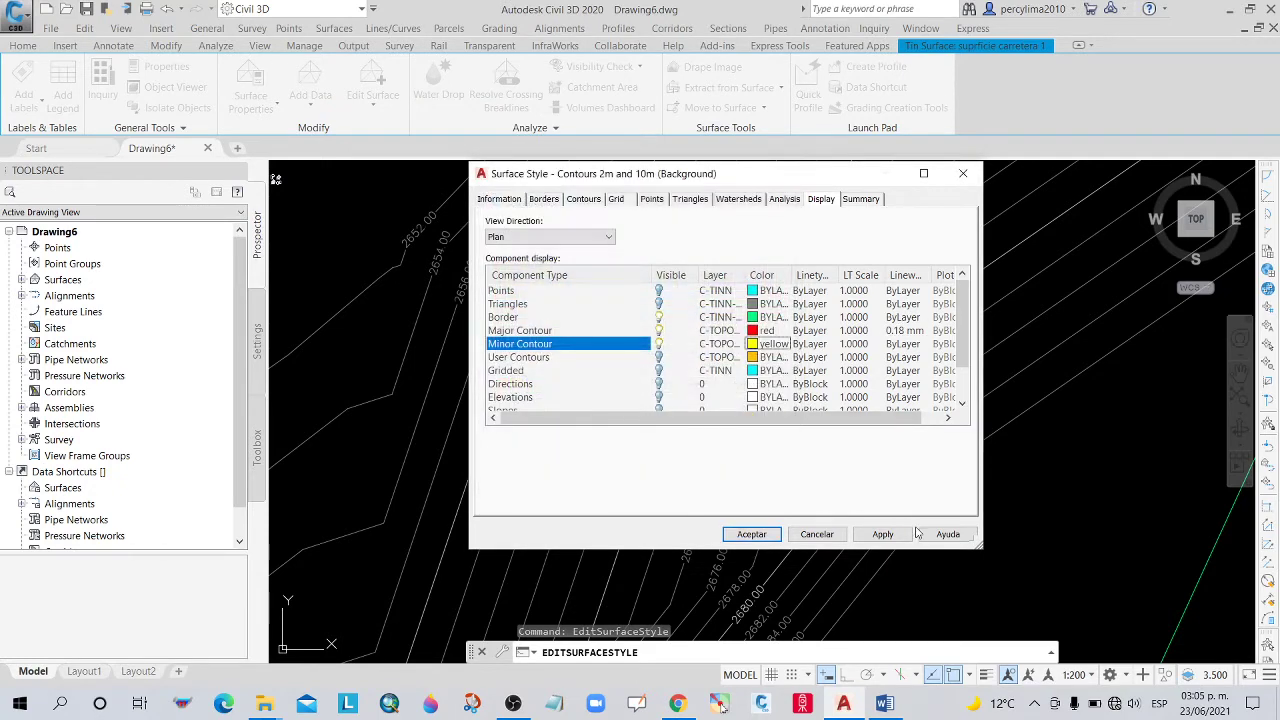
left_click(751, 534)
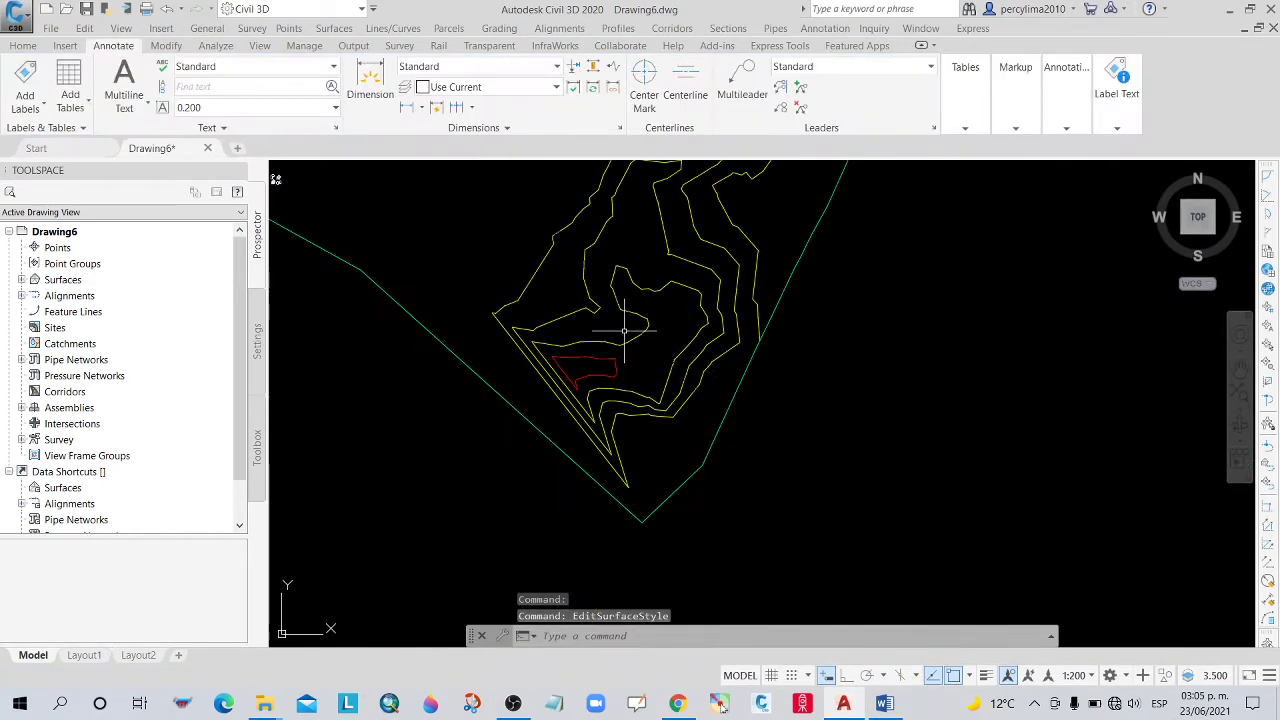
Change the annotation scale from 1:200 to 1:500.
scroll(624, 330, "up", 2)
scroll(624, 340, "down", 4)
scroll(700, 376, "up", 2)
scroll(690, 402, "up", 4)
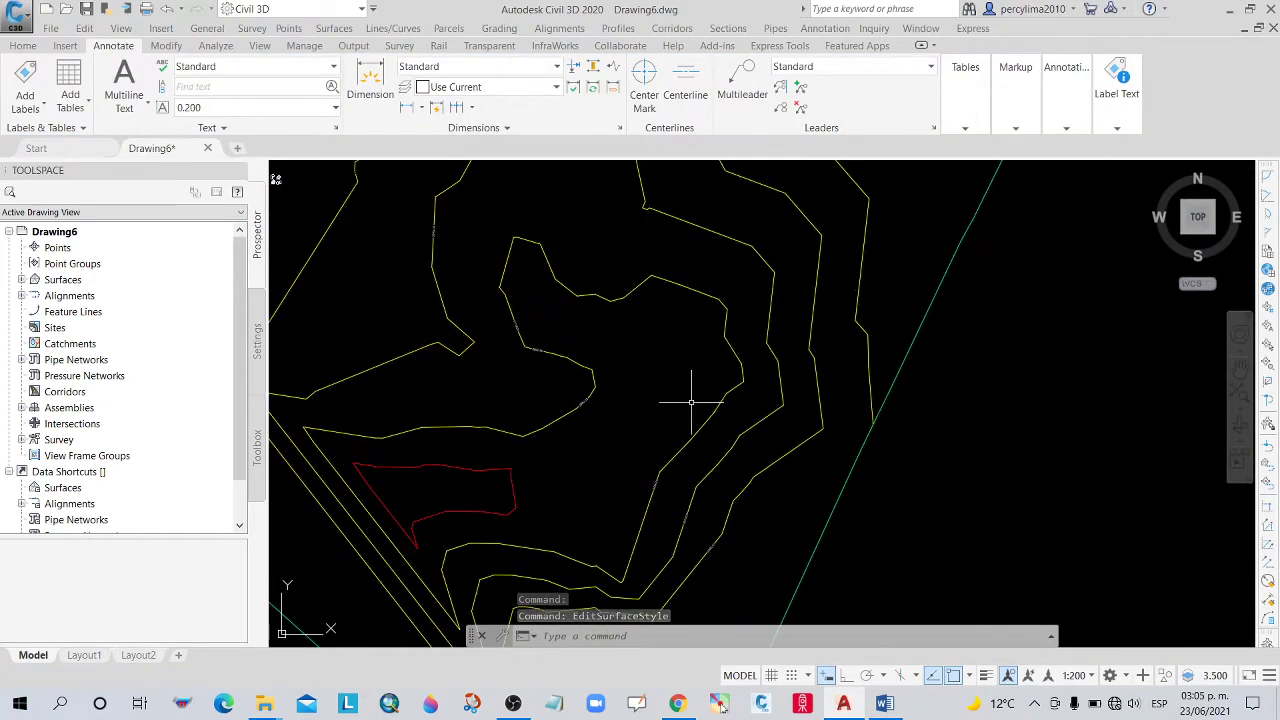
scroll(690, 402, "down", 3)
scroll(663, 400, "up", 4)
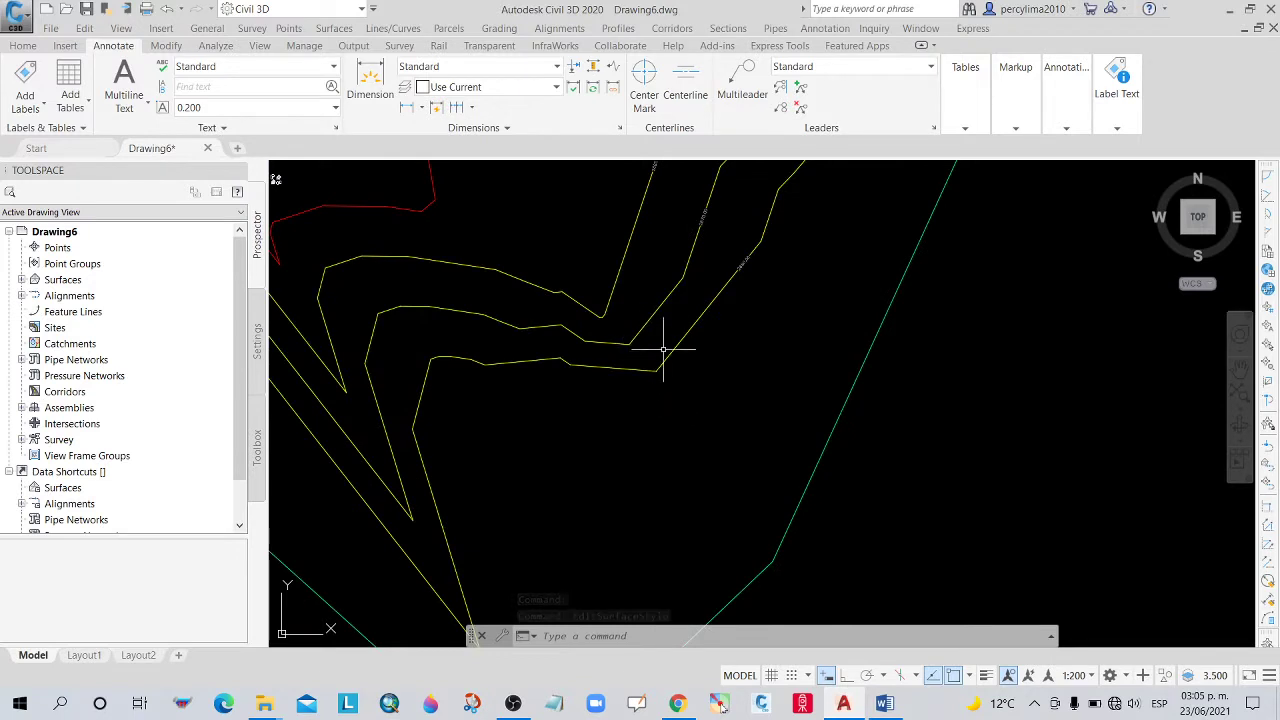
left_click(1088, 674)
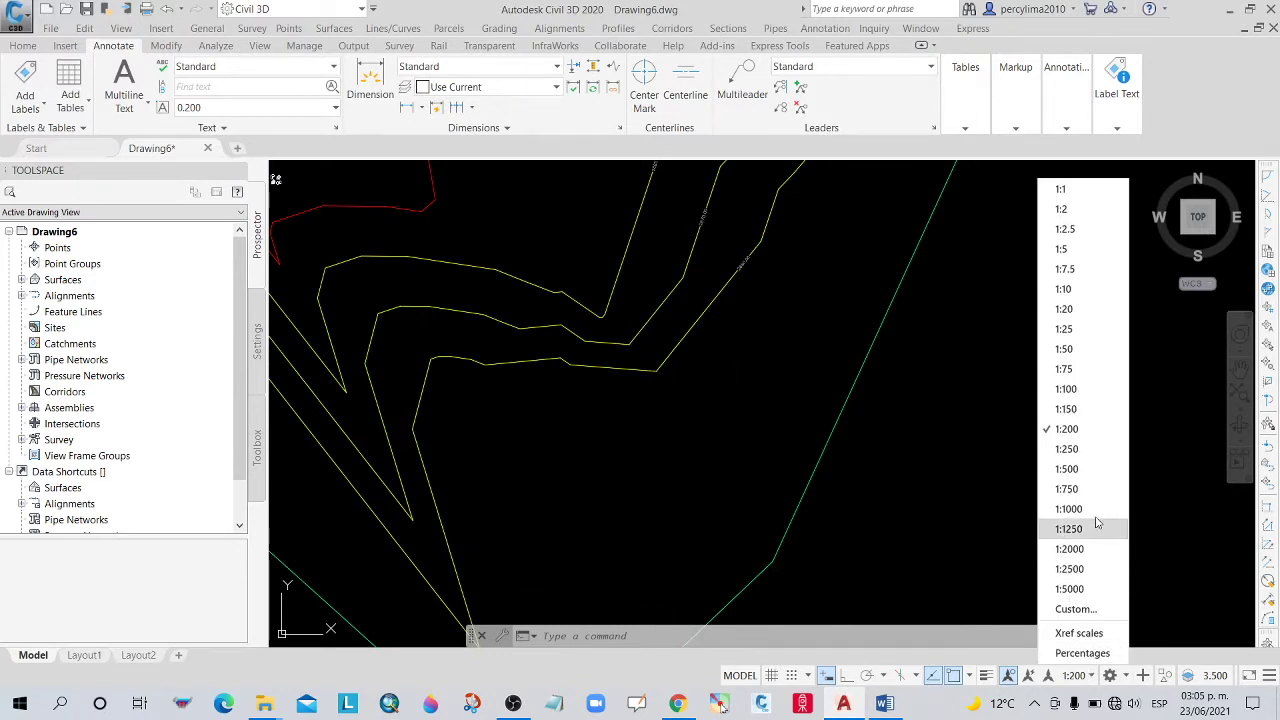
left_click(1068, 469)
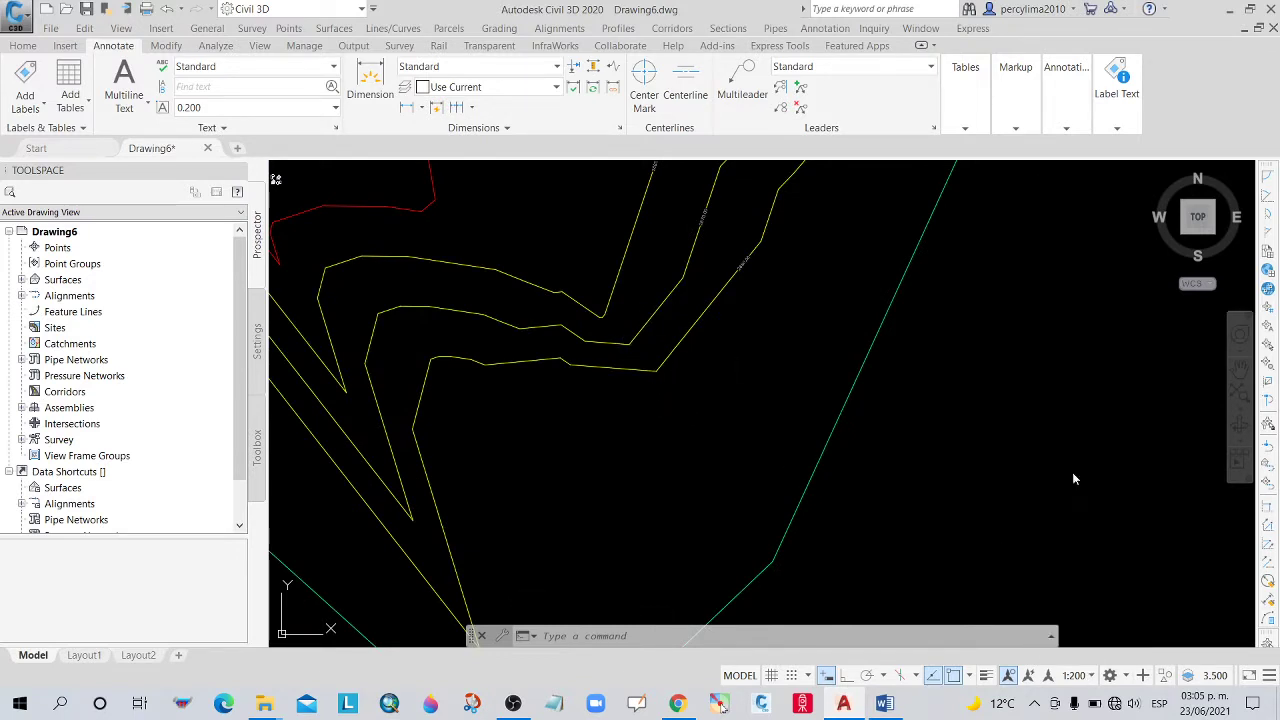
Zoom around the surface to check the 2660.00, 2670.00 and 2680.00 contour labels.
scroll(775, 420, "down", 2)
scroll(776, 370, "up", 2)
scroll(777, 320, "up", 2)
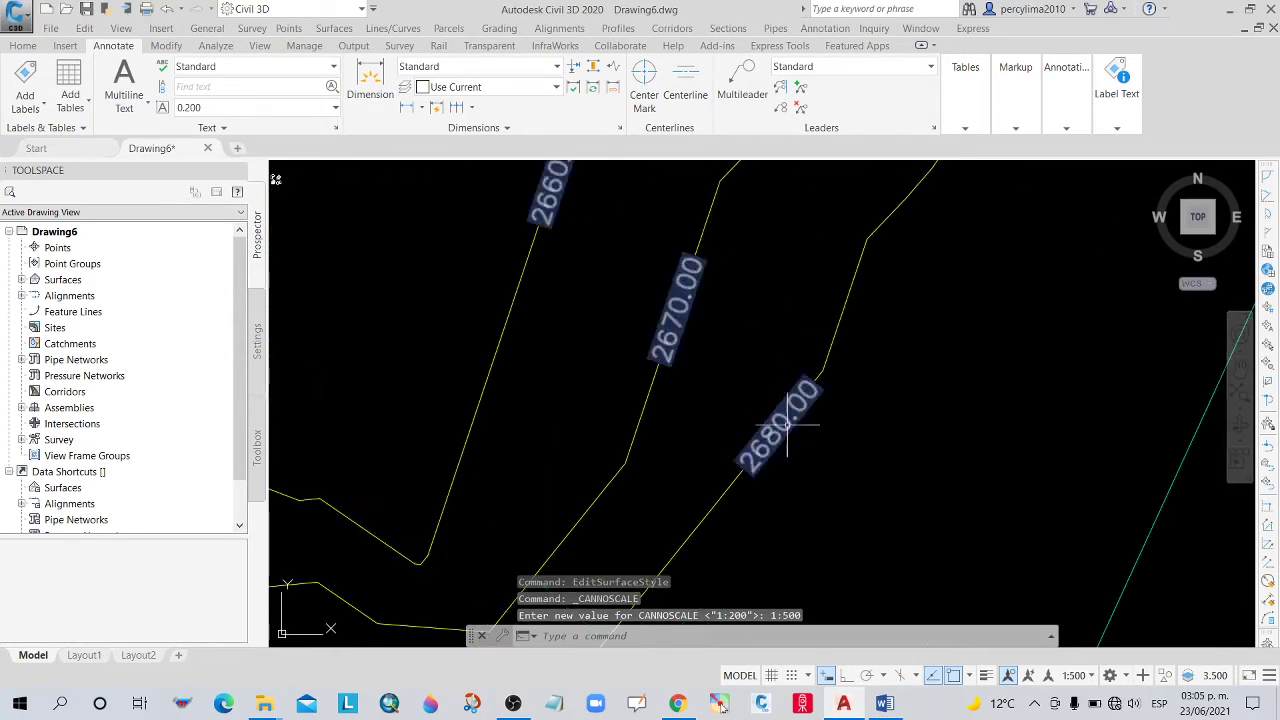
scroll(740, 335, "down", 3)
scroll(755, 370, "up", 4)
scroll(697, 409, "down", 2)
scroll(674, 434, "up", 2)
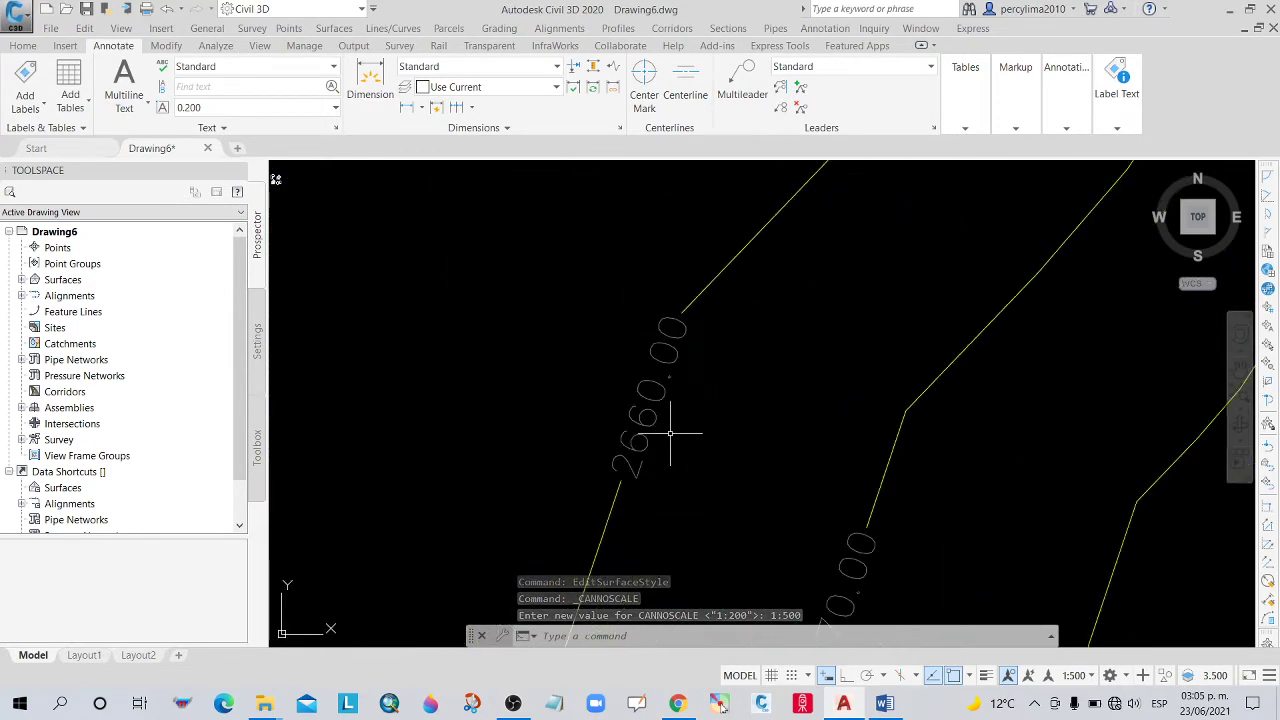
scroll(697, 437, "up", 1)
scroll(532, 345, "up", 2)
scroll(560, 360, "down", 3)
scroll(586, 386, "down", 2)
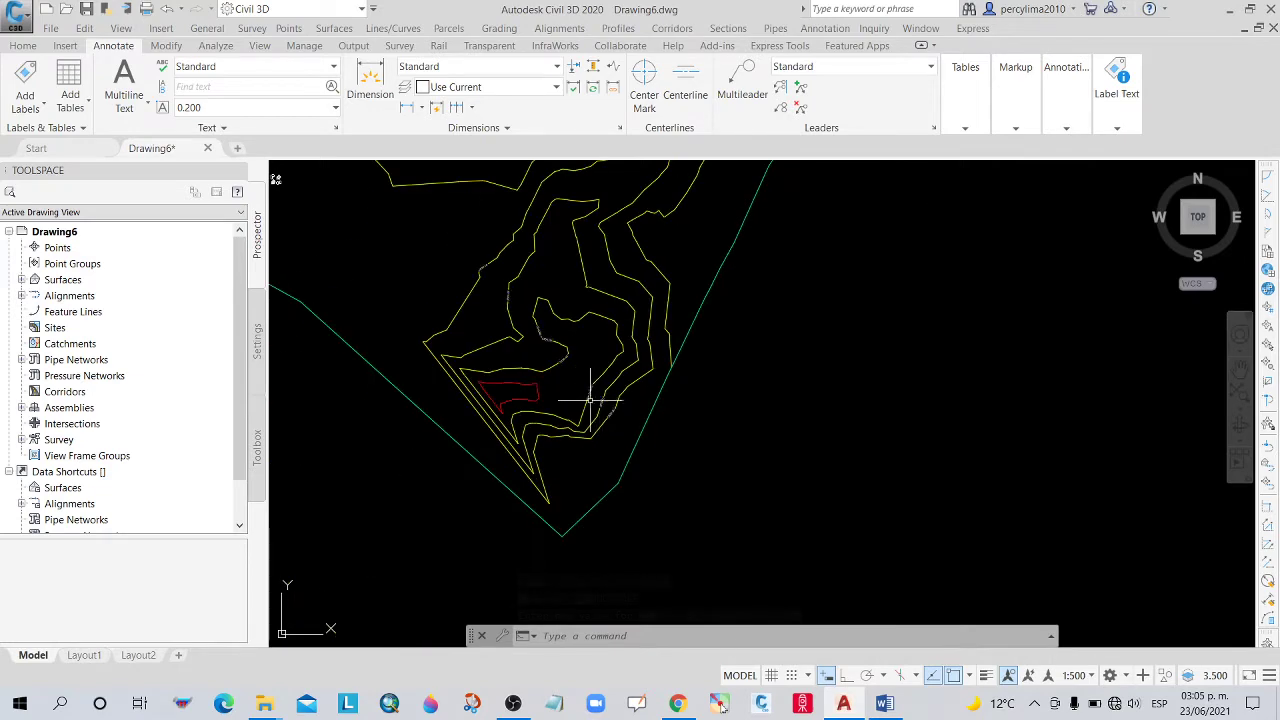
scroll(586, 400, "up", 2)
scroll(509, 395, "down", 2)
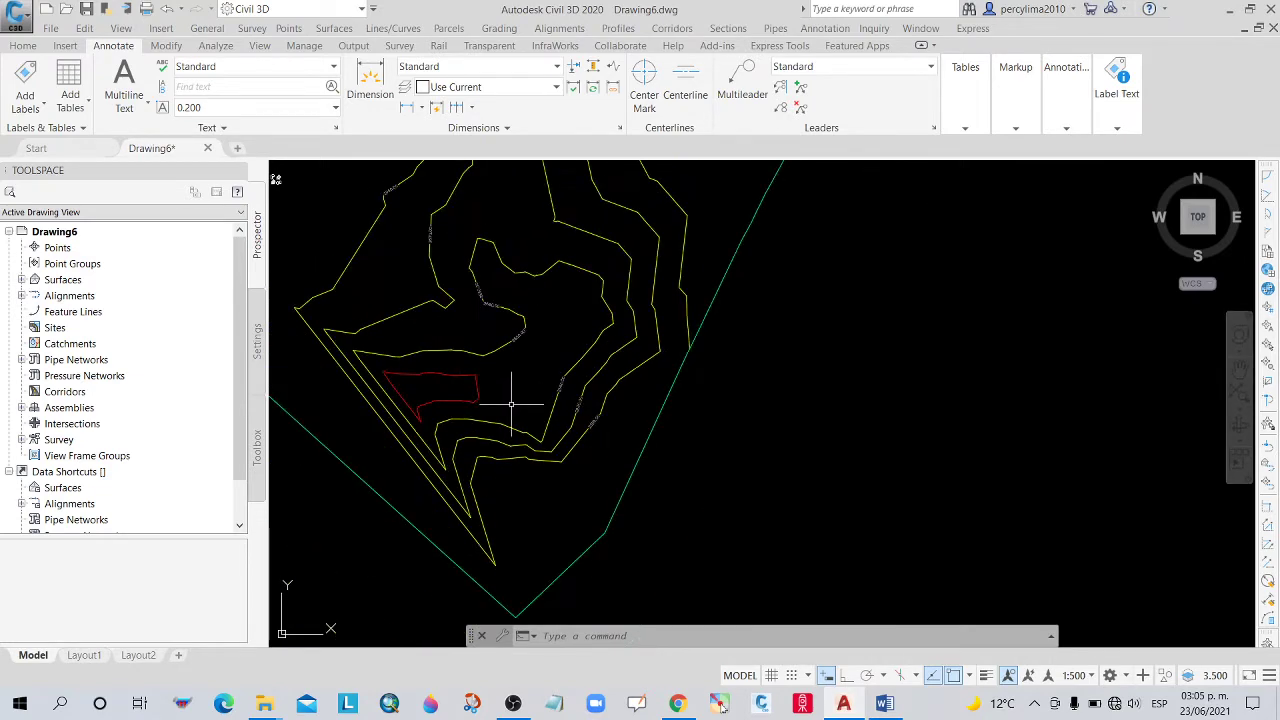
scroll(539, 405, "up", 2)
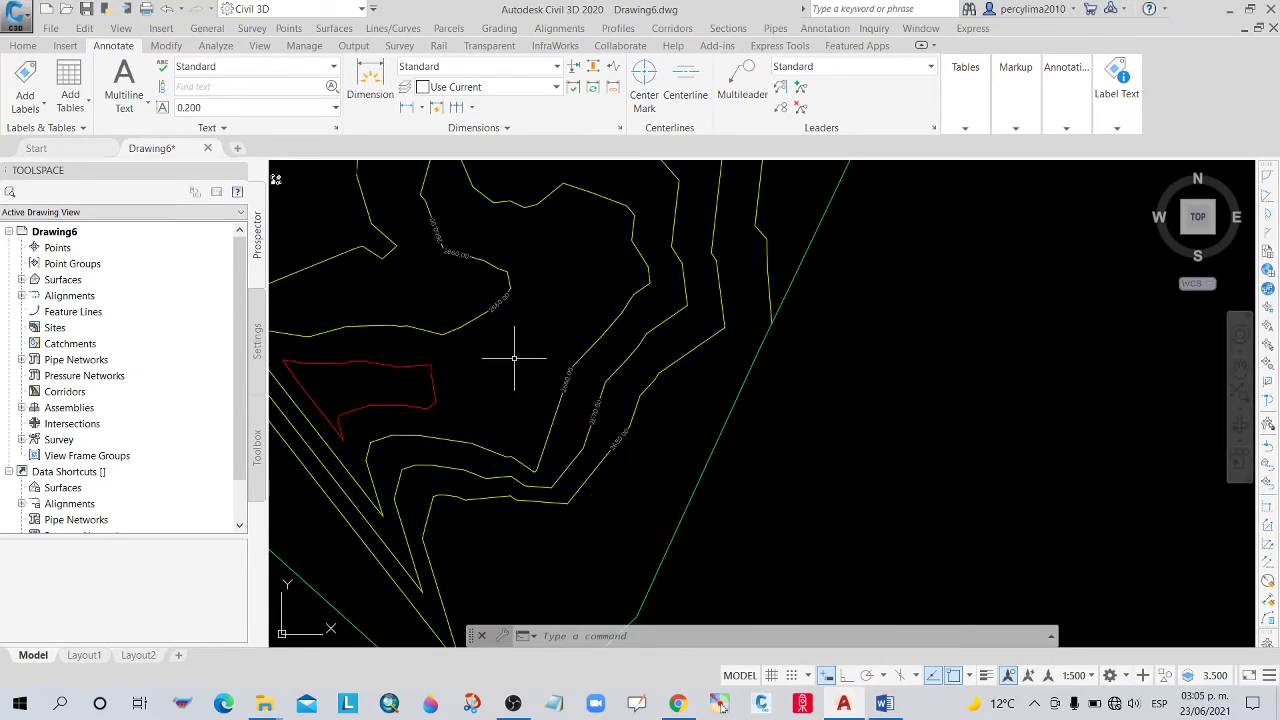
scroll(540, 363, "up", 1)
scroll(566, 366, "up", 2)
scroll(590, 400, "down", 1)
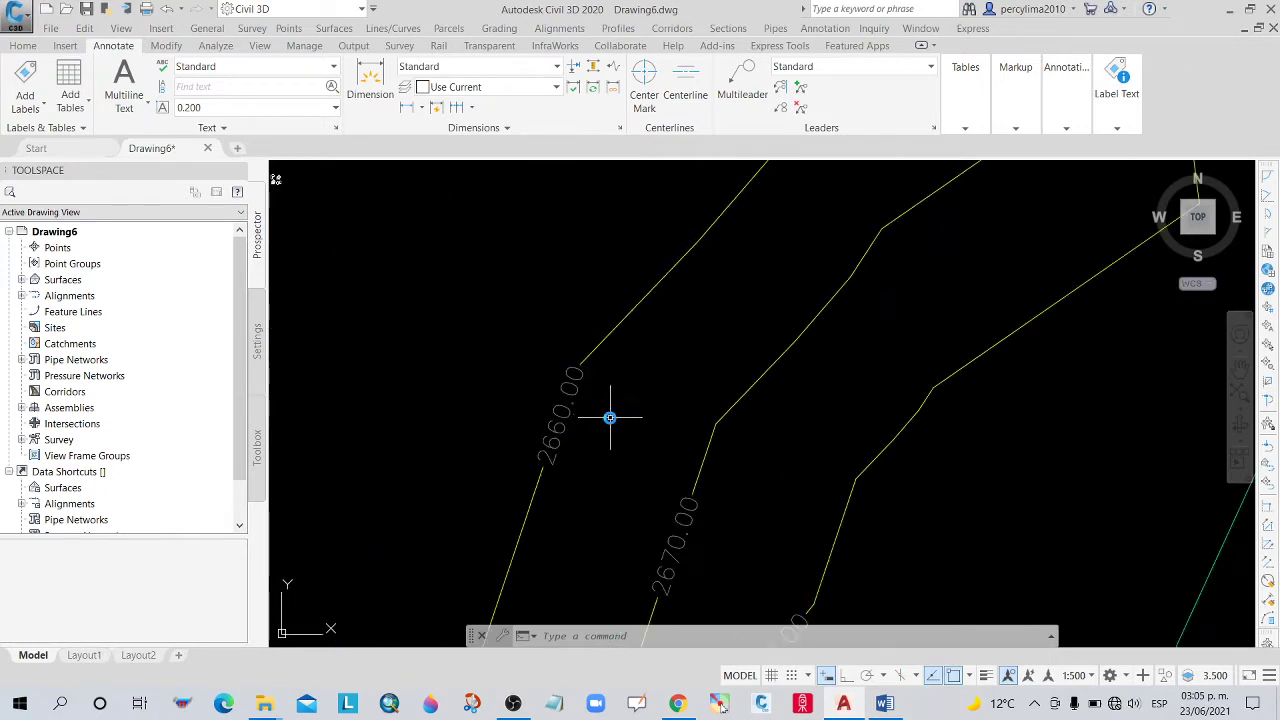
scroll(600, 412, "down", 1)
scroll(596, 407, "down", 3)
scroll(600, 414, "up", 2)
scroll(600, 405, "up", 2)
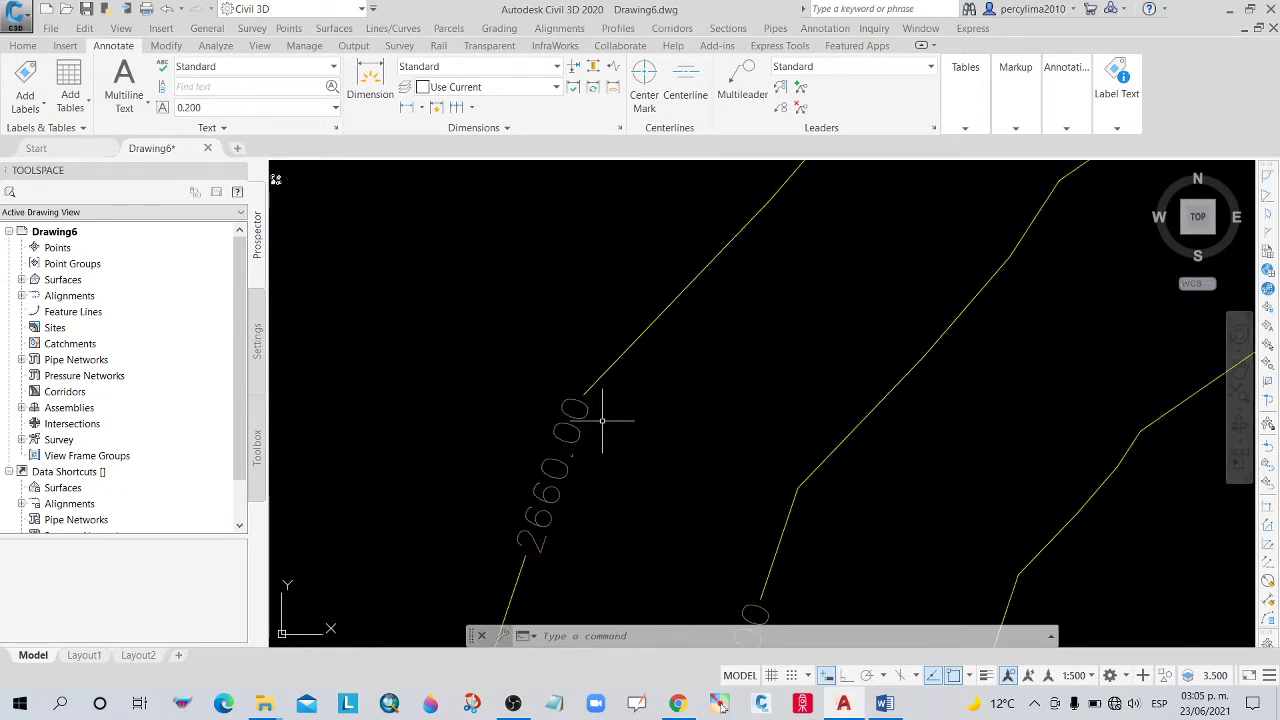
scroll(608, 400, "down", 2)
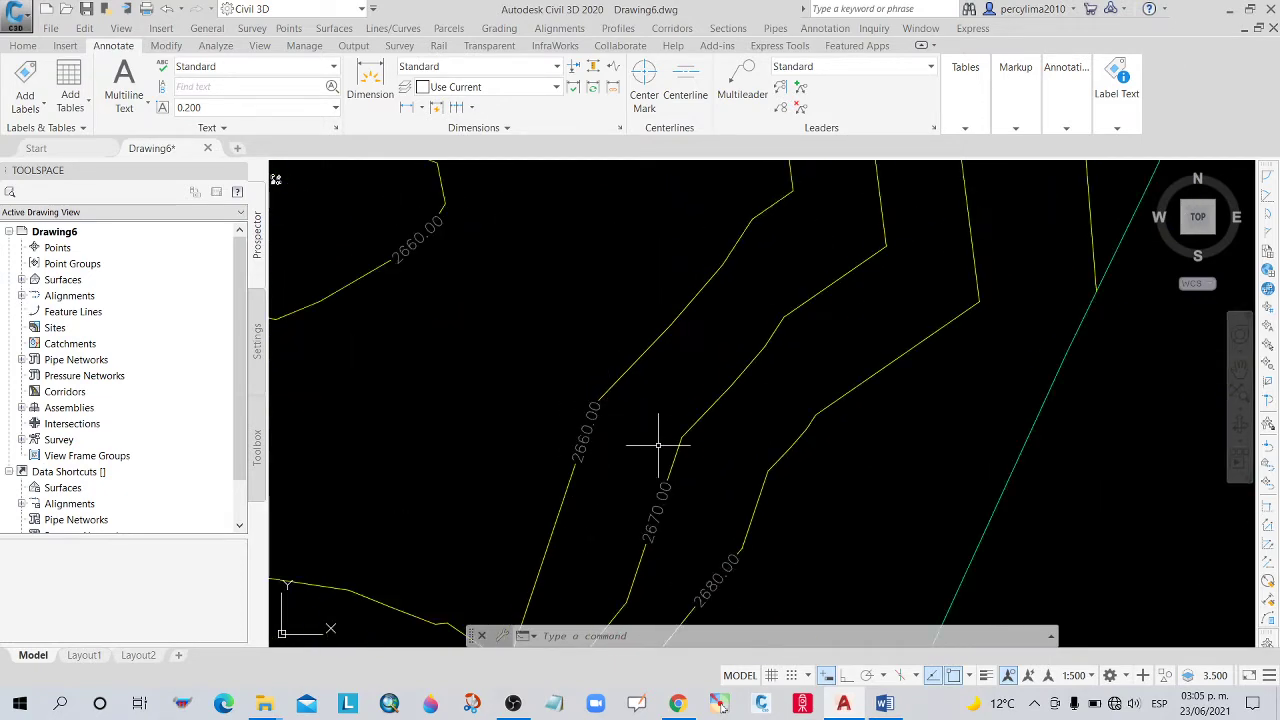
scroll(686, 480, "up", 1)
scroll(666, 466, "down", 1)
scroll(694, 491, "up", 2)
scroll(760, 478, "down", 4)
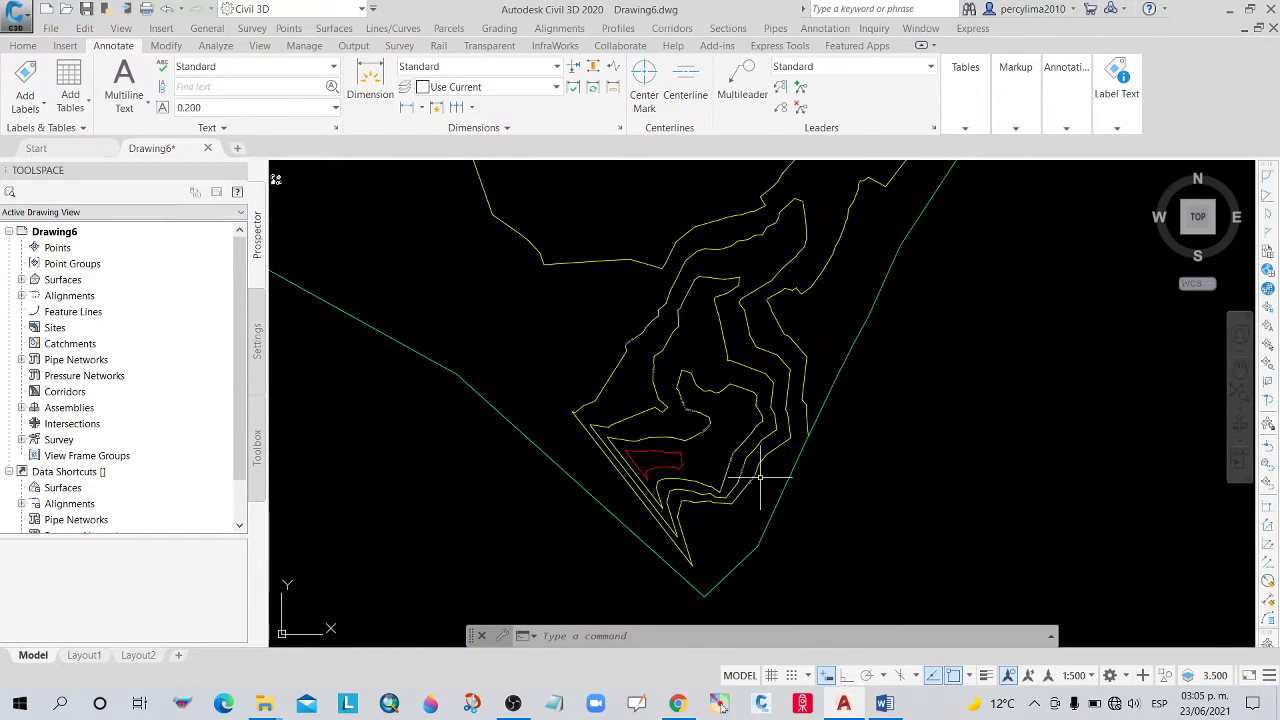
mouse_move(753, 415)
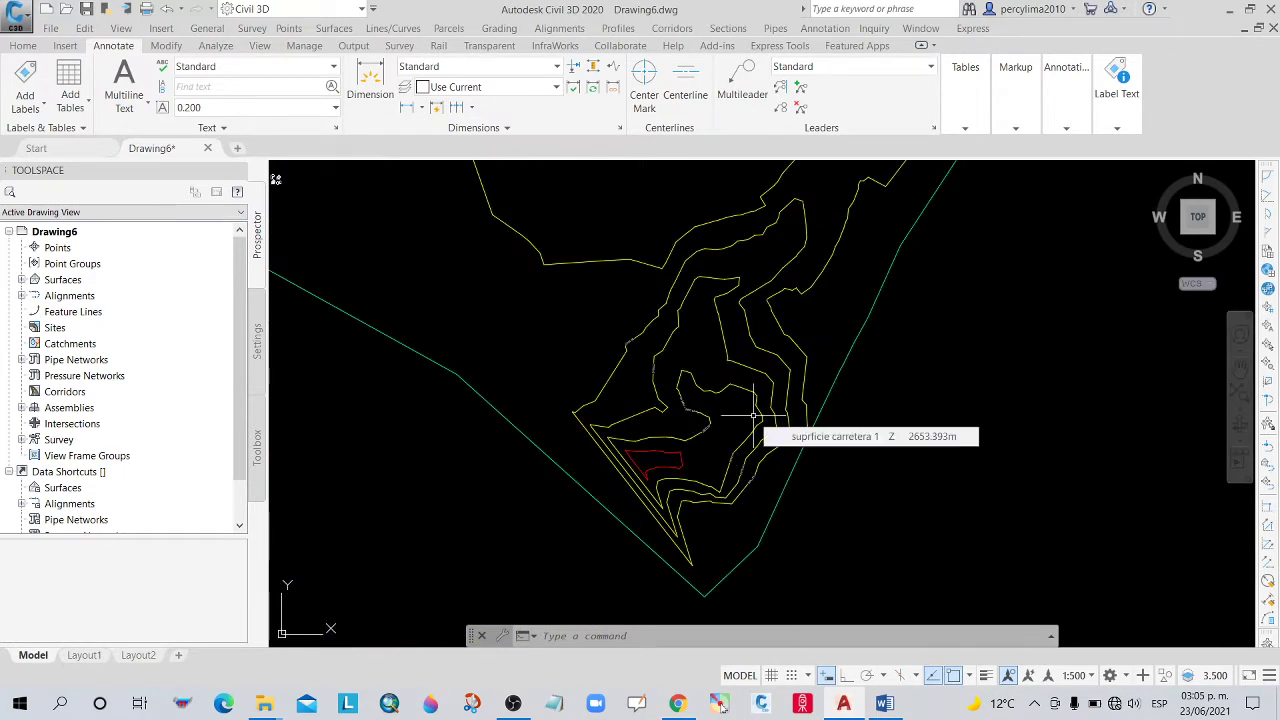
scroll(753, 415, "up", 4)
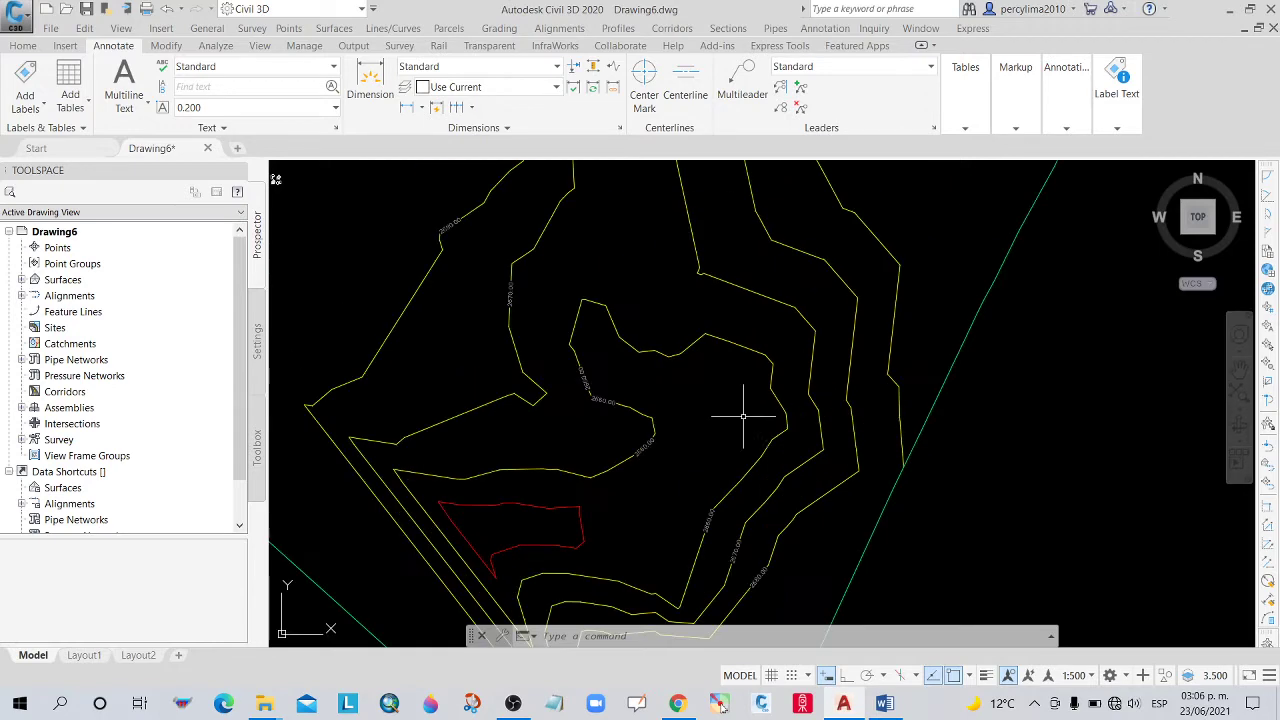
scroll(617, 418, "up", 4)
scroll(706, 471, "down", 2)
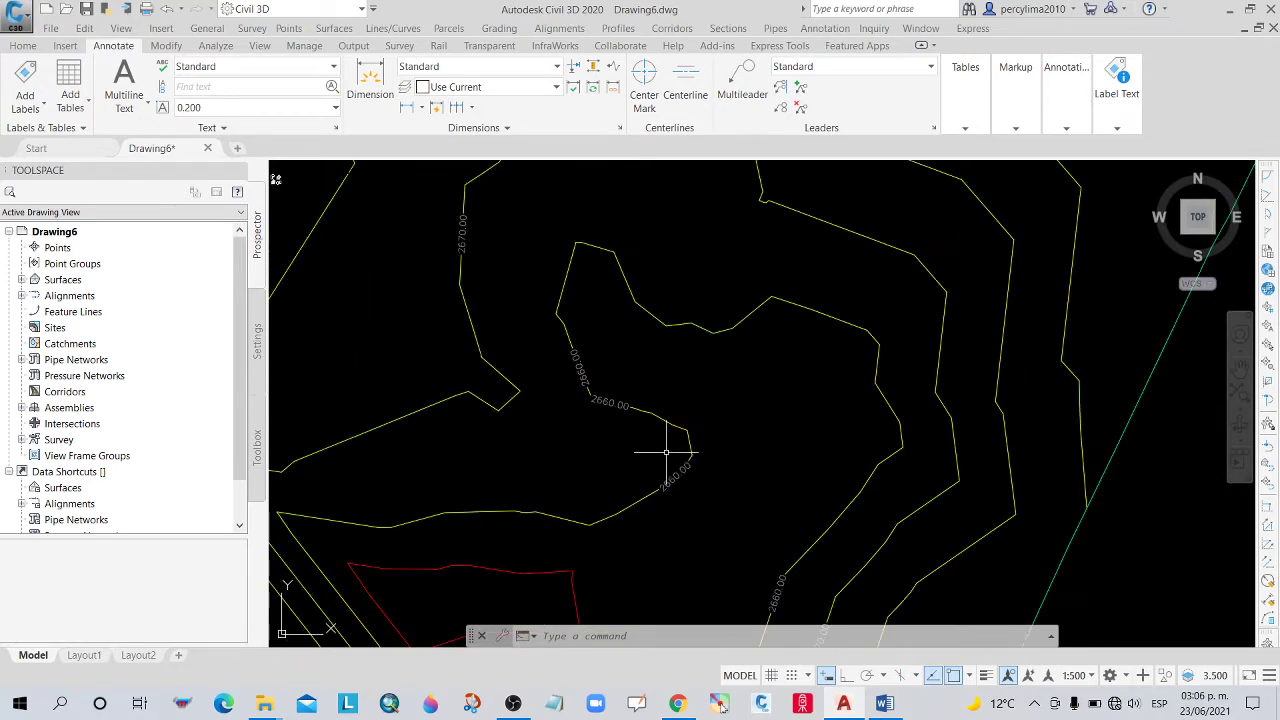
scroll(689, 418, "down", 5)
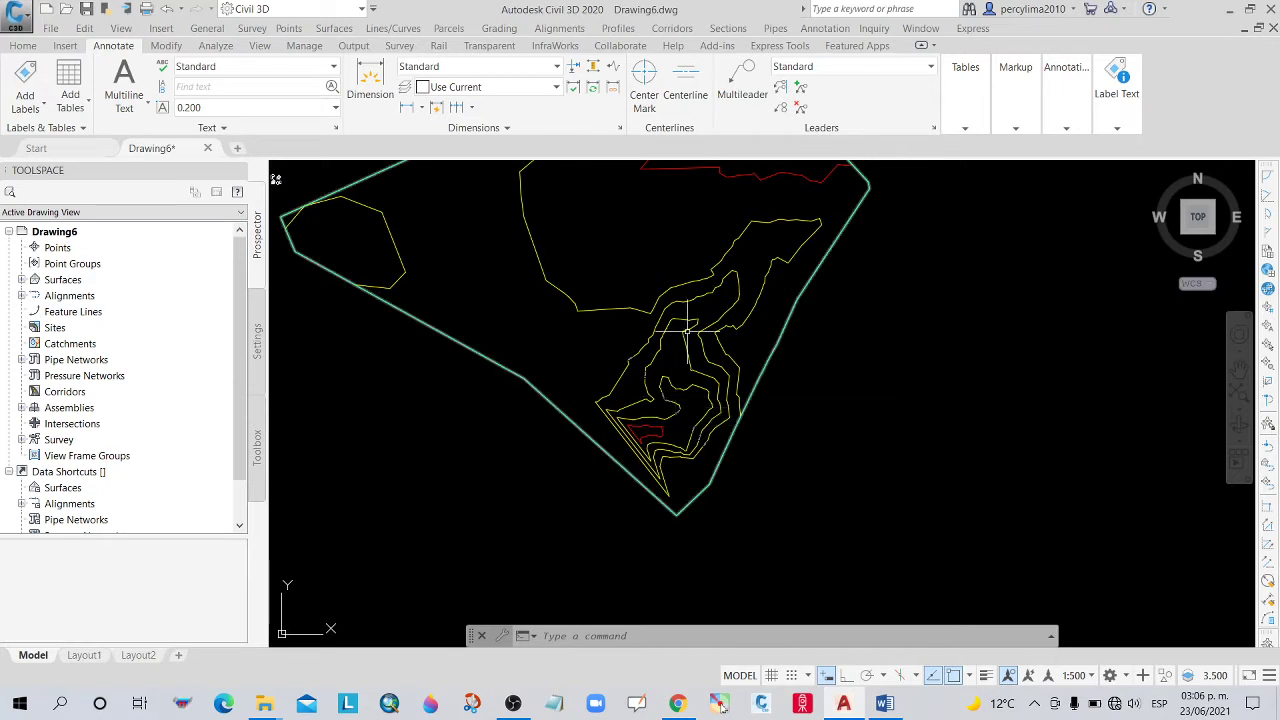
key("Escape")
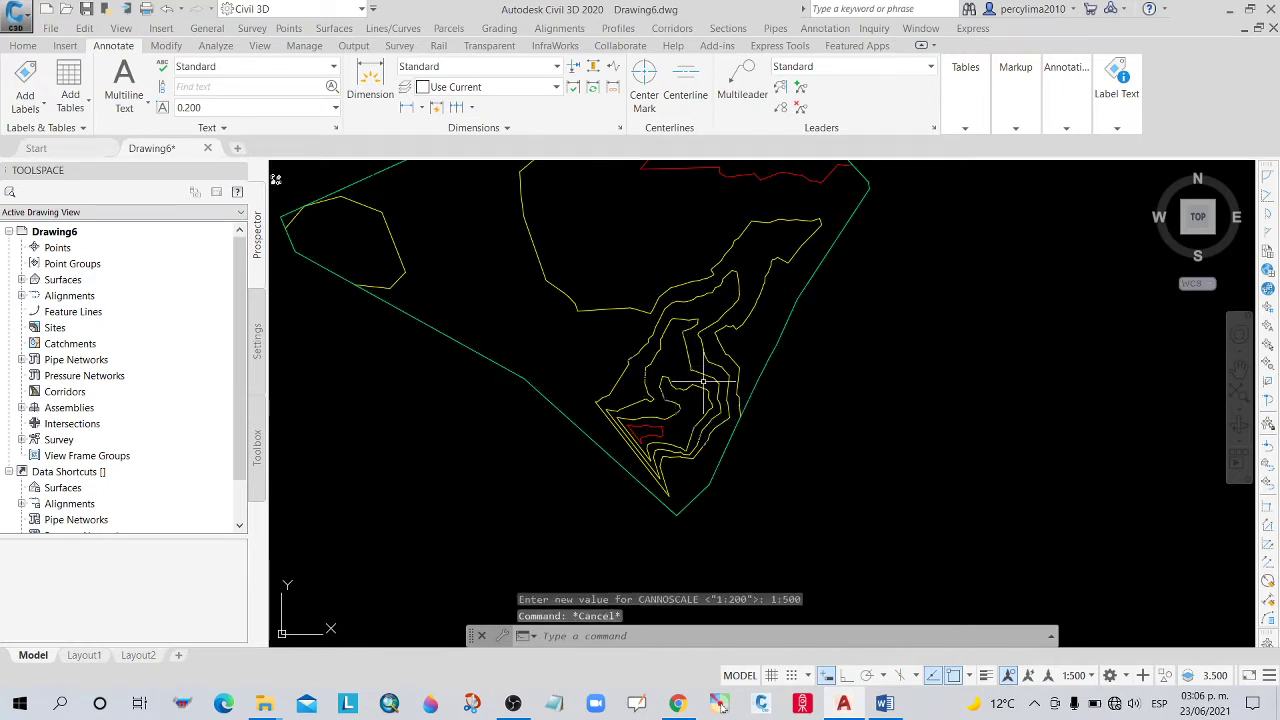
key("Escape")
scroll(720, 378, "up", 2)
scroll(829, 371, "up", 1)
scroll(851, 380, "down", 1)
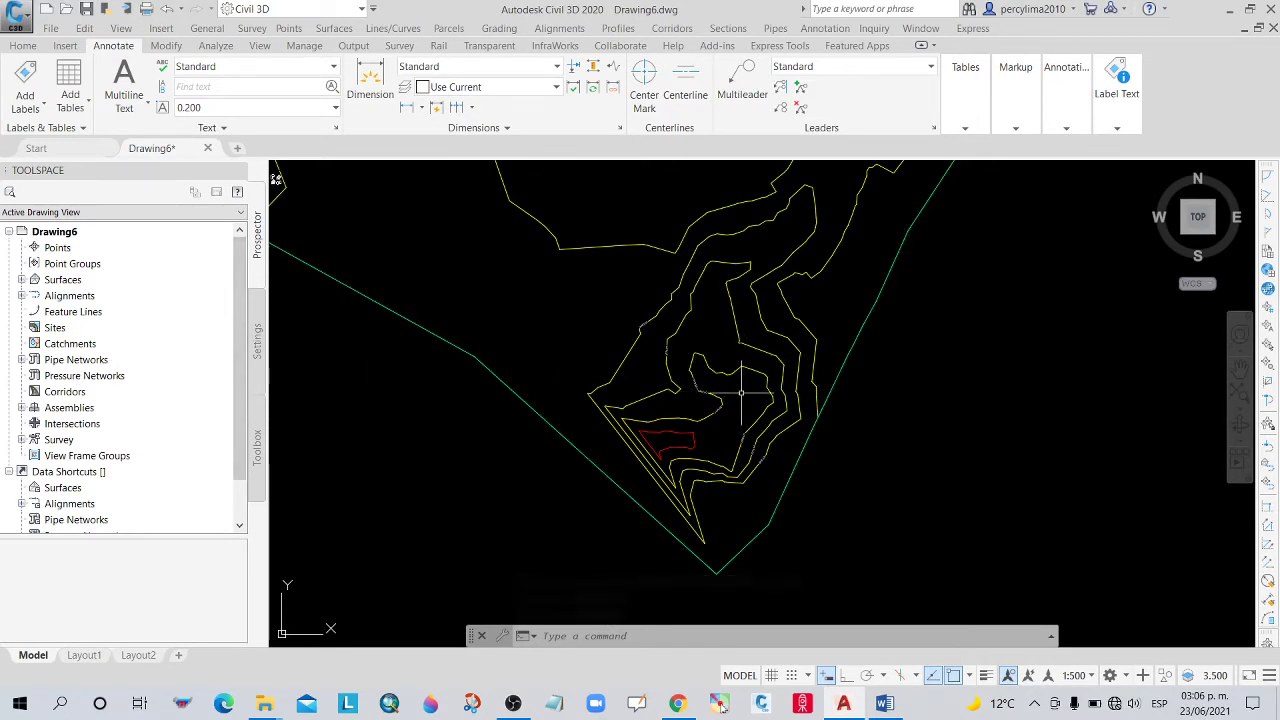
scroll(763, 401, "up", 2)
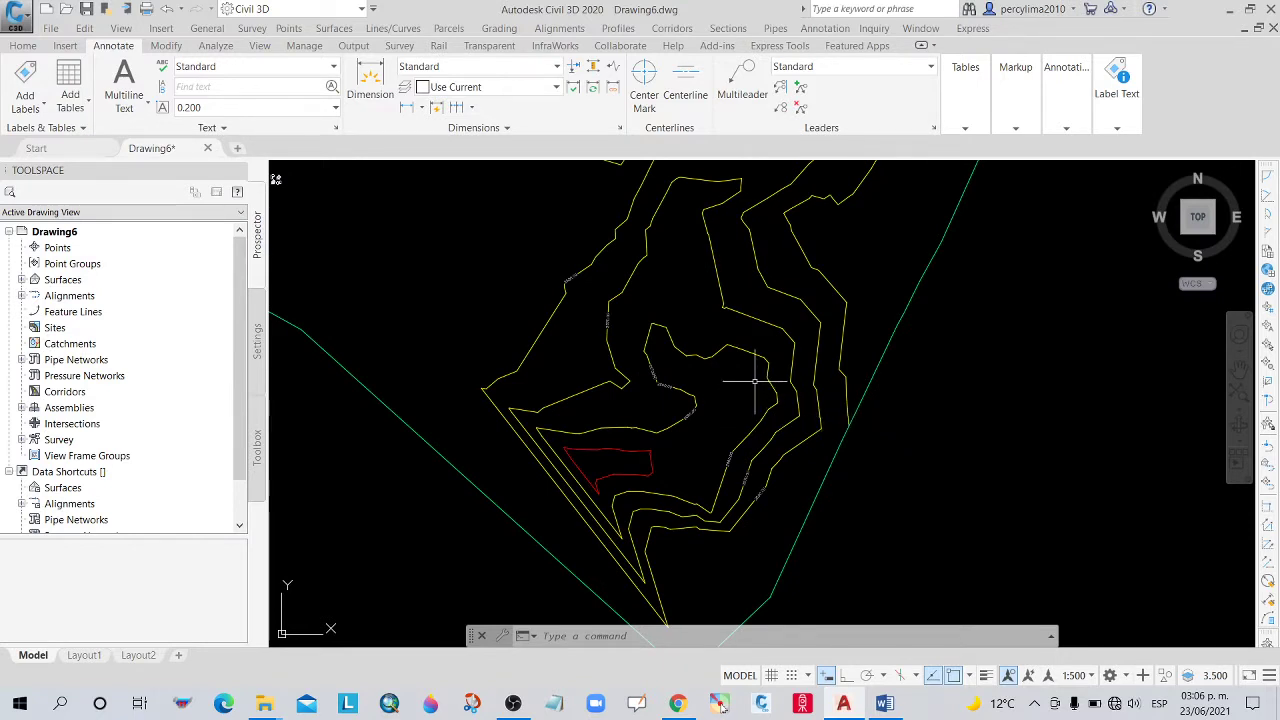
left_click(754, 356)
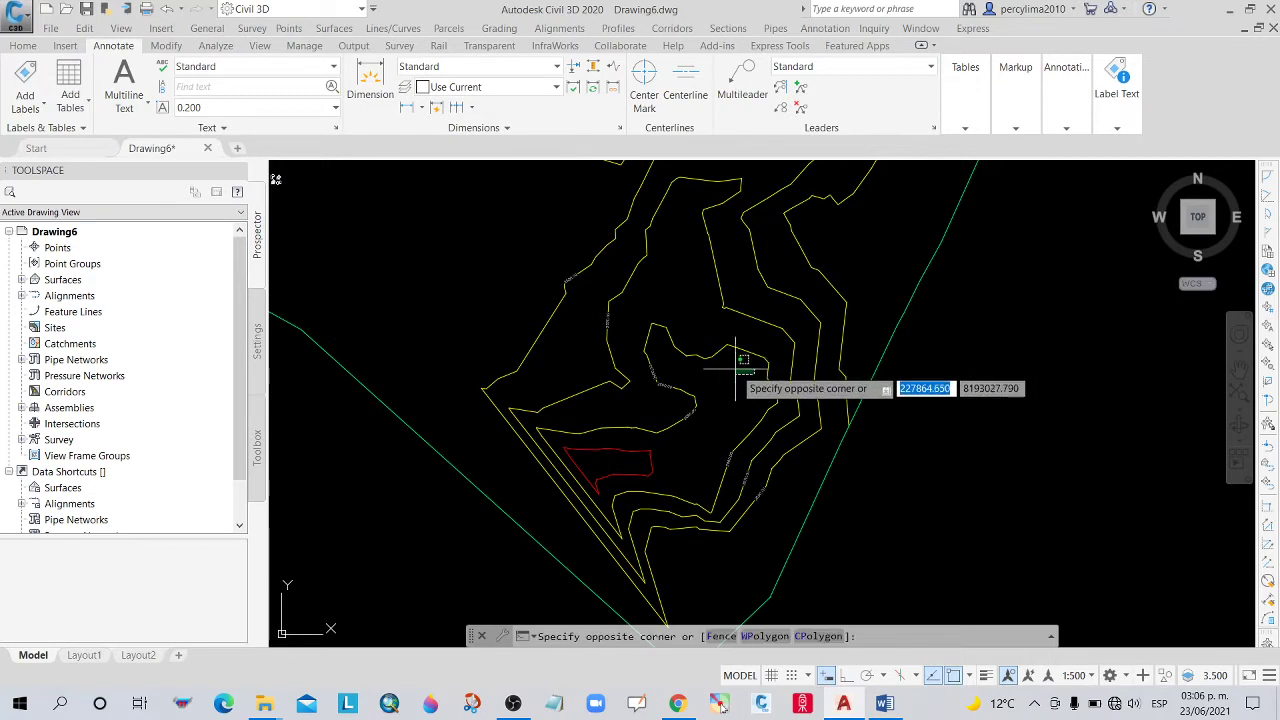
left_click(737, 370)
scroll(688, 420, "up", 5)
scroll(686, 413, "down", 2)
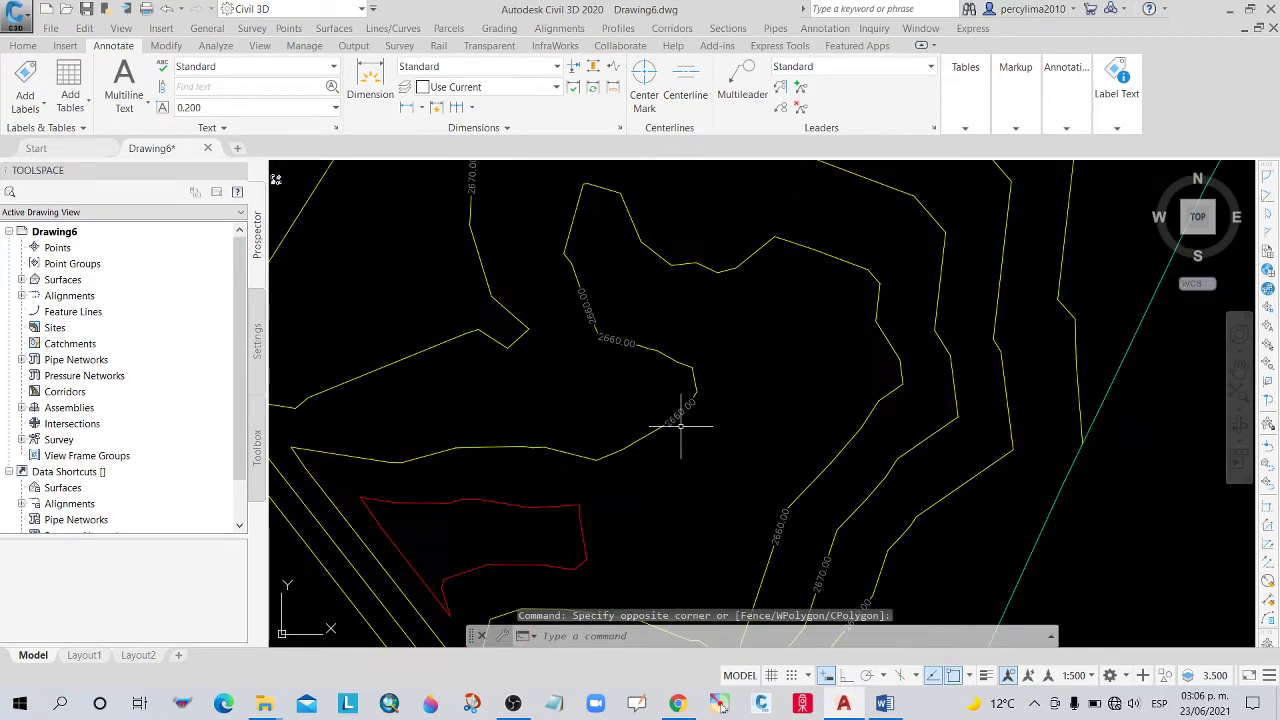
scroll(686, 418, "up", 2)
scroll(686, 418, "down", 3)
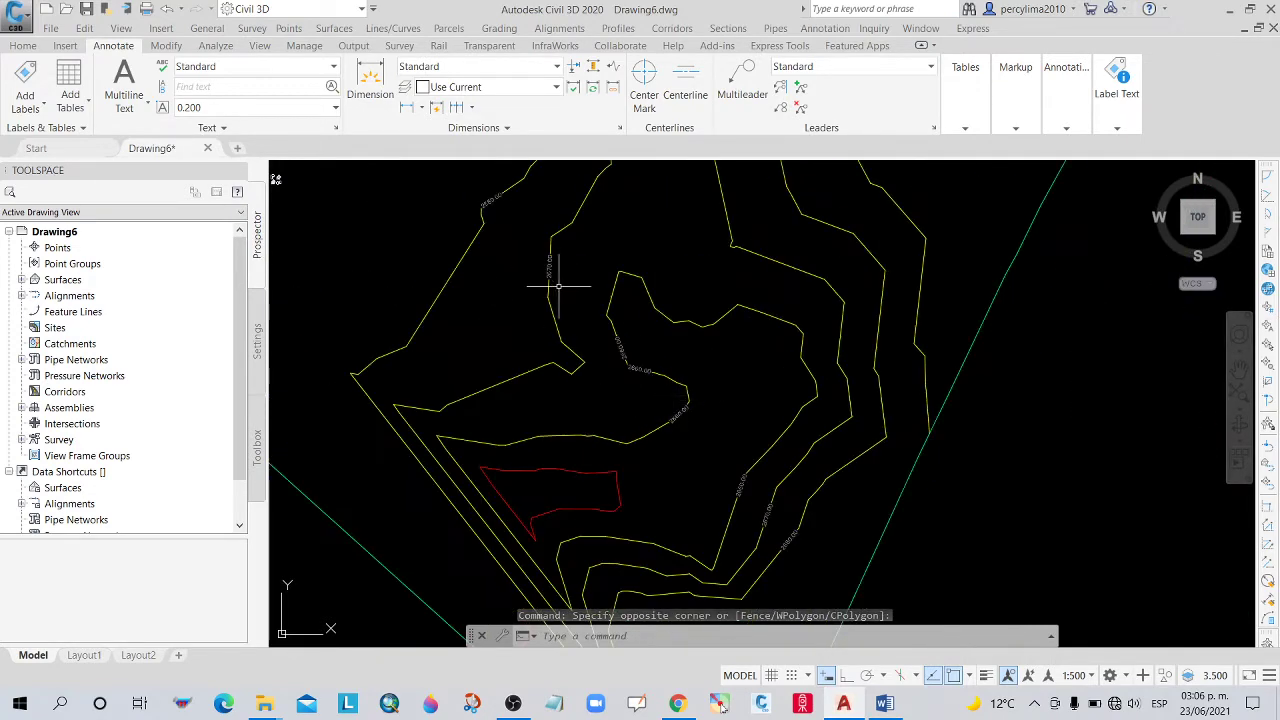
Select the TIN surface and start Extract Objects with only minor contours, chosen Select from Drawing.
left_click(748, 288)
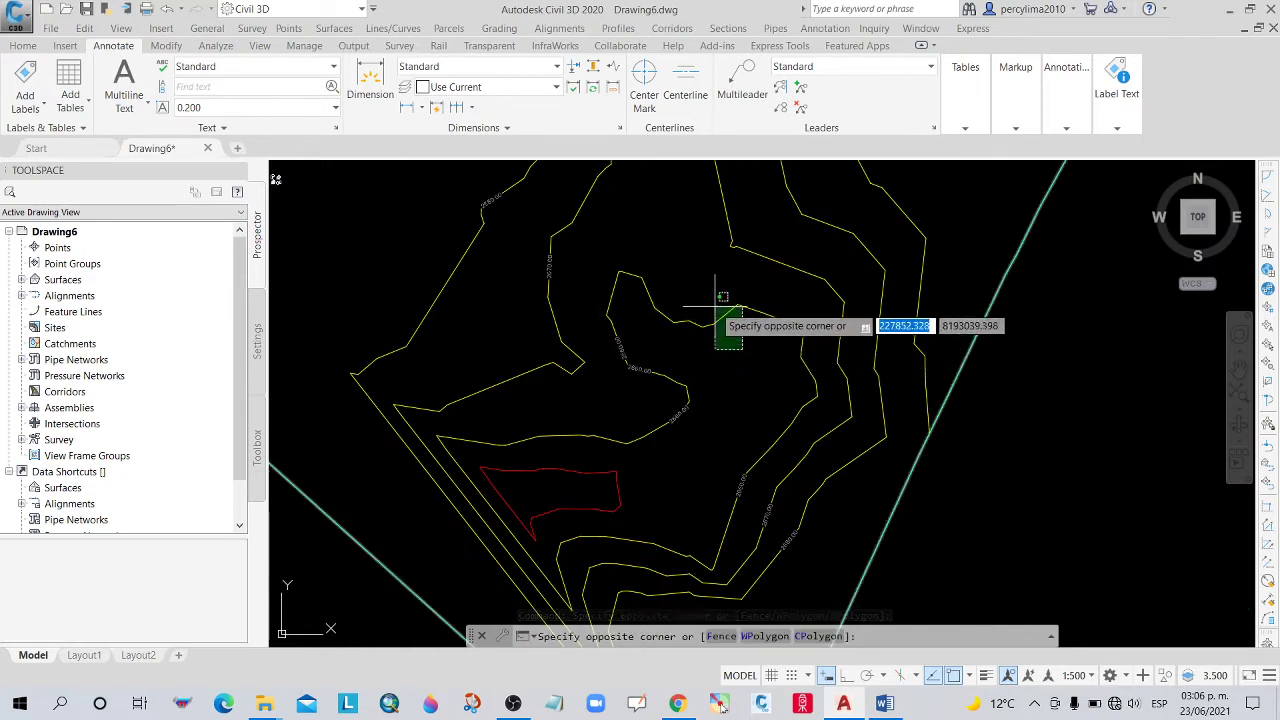
left_click(714, 310)
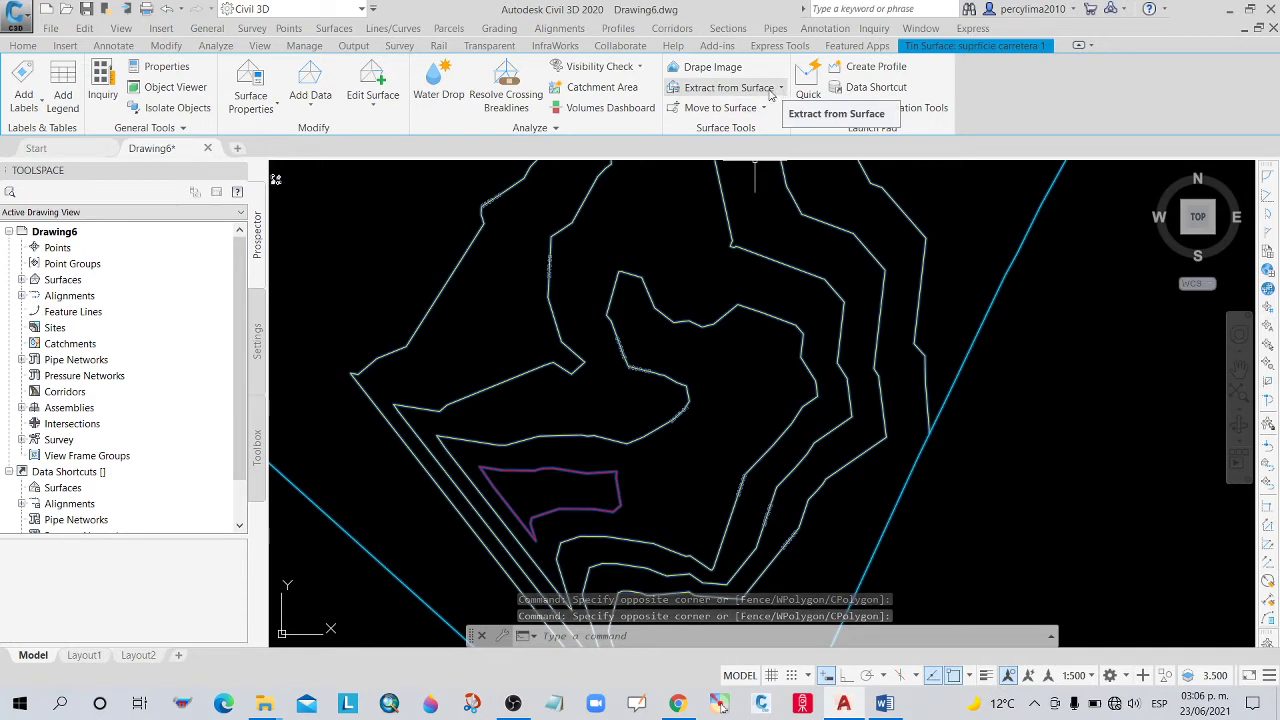
left_click(783, 91)
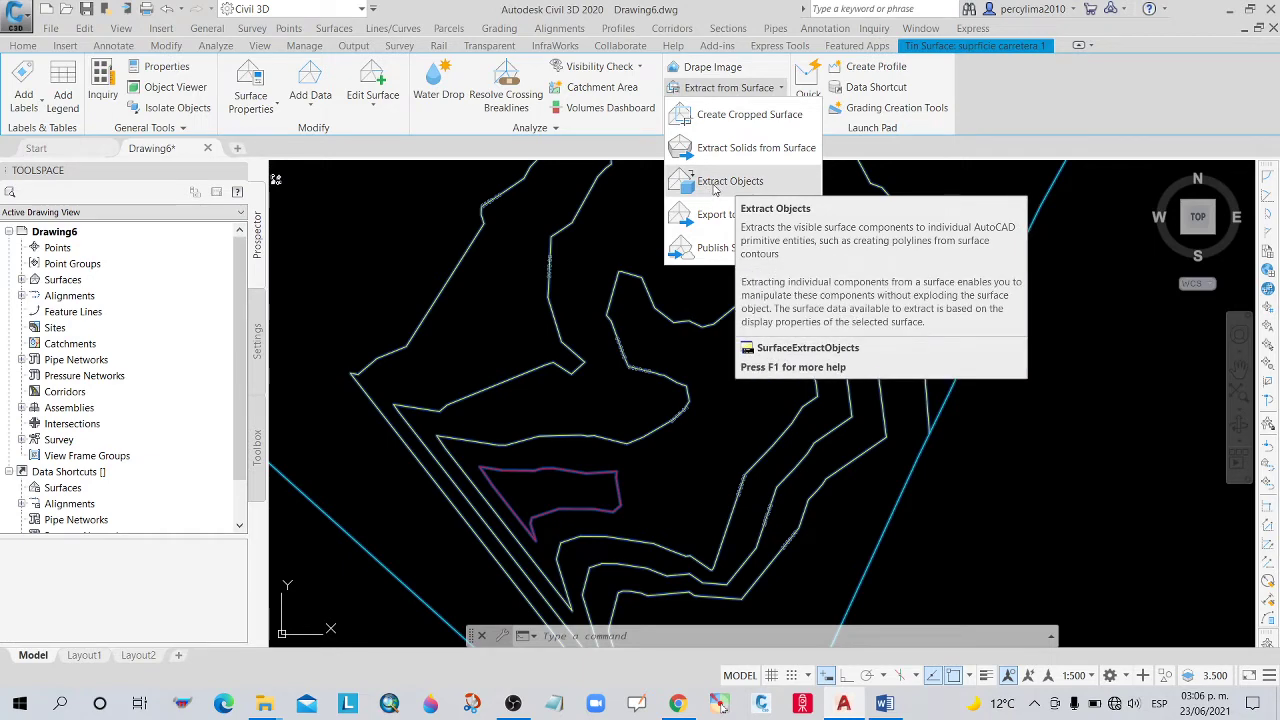
left_click(715, 184)
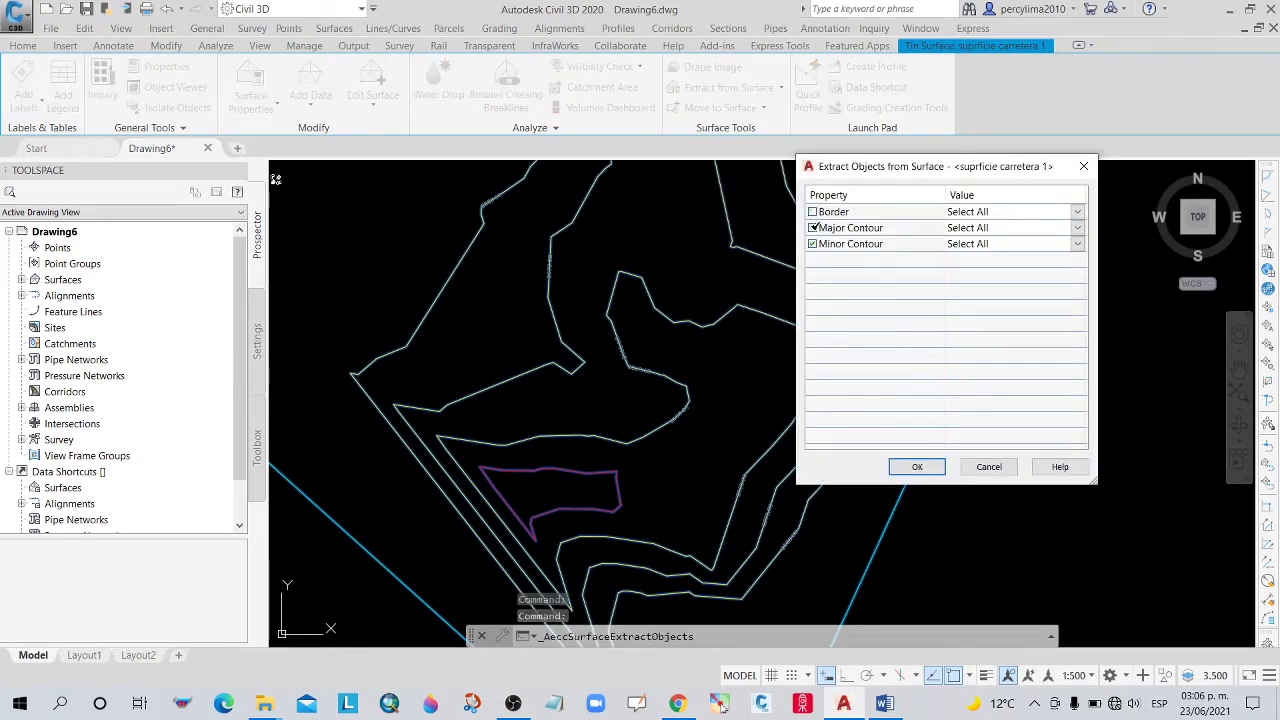
left_click(813, 228)
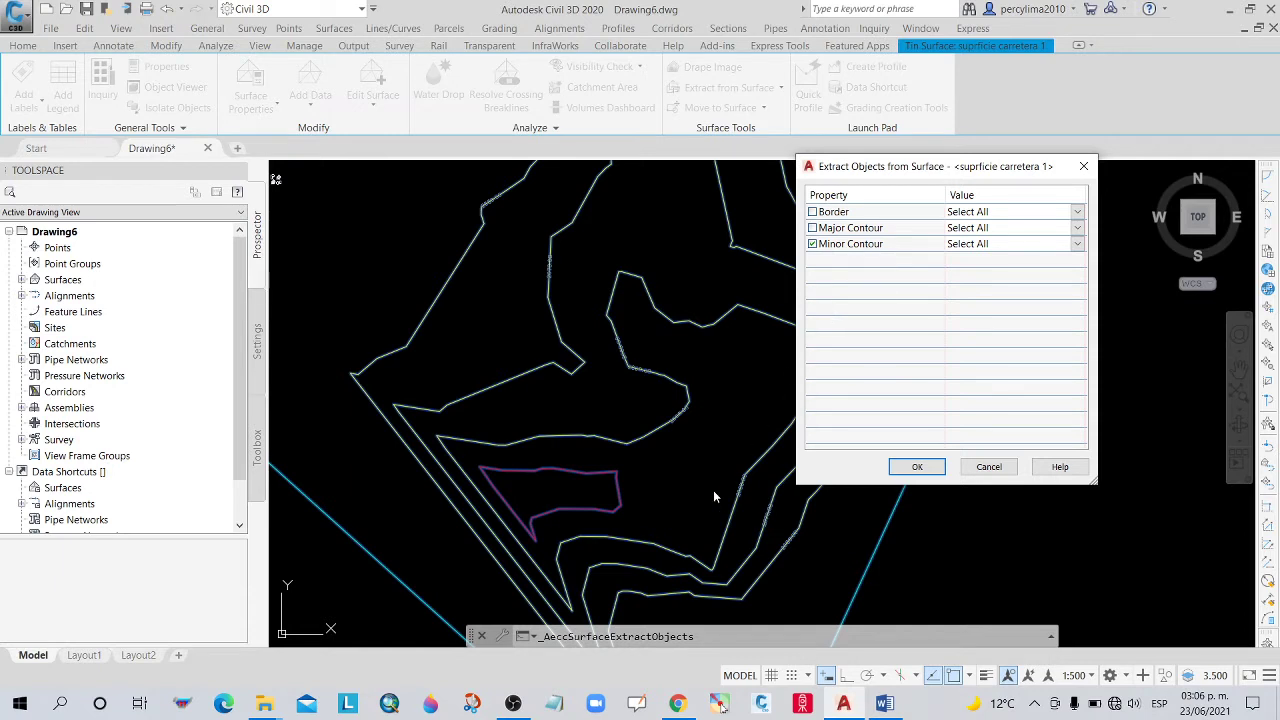
left_click(1077, 245)
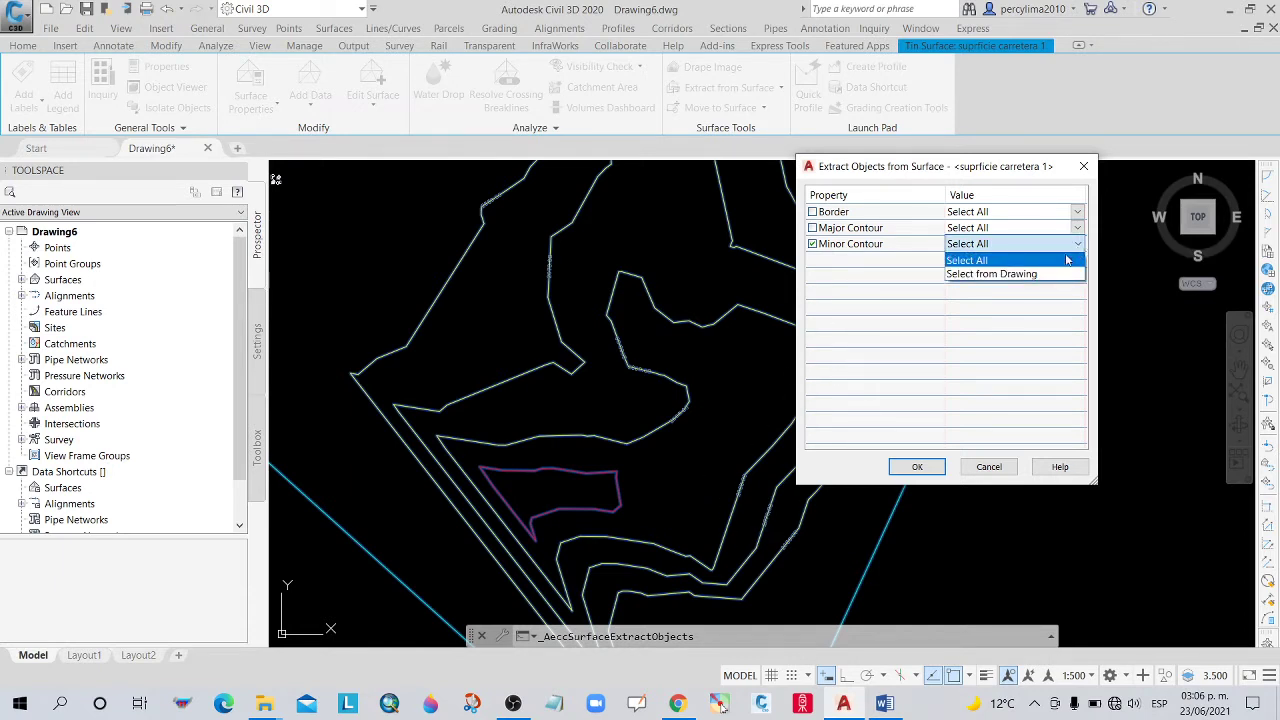
left_click(1018, 276)
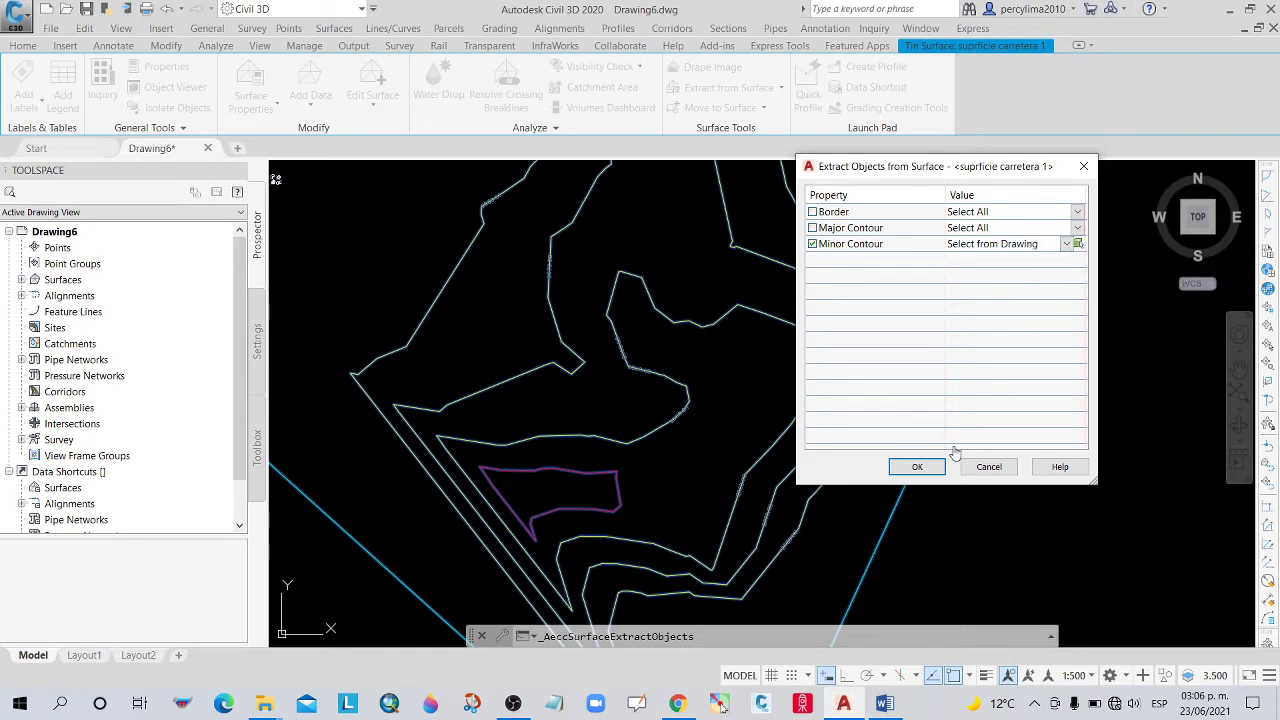
left_click(917, 467)
scroll(716, 360, "down", 3)
Pick two minor contours on the surface and extract each one as a separate drawing line.
scroll(719, 352, "up", 5)
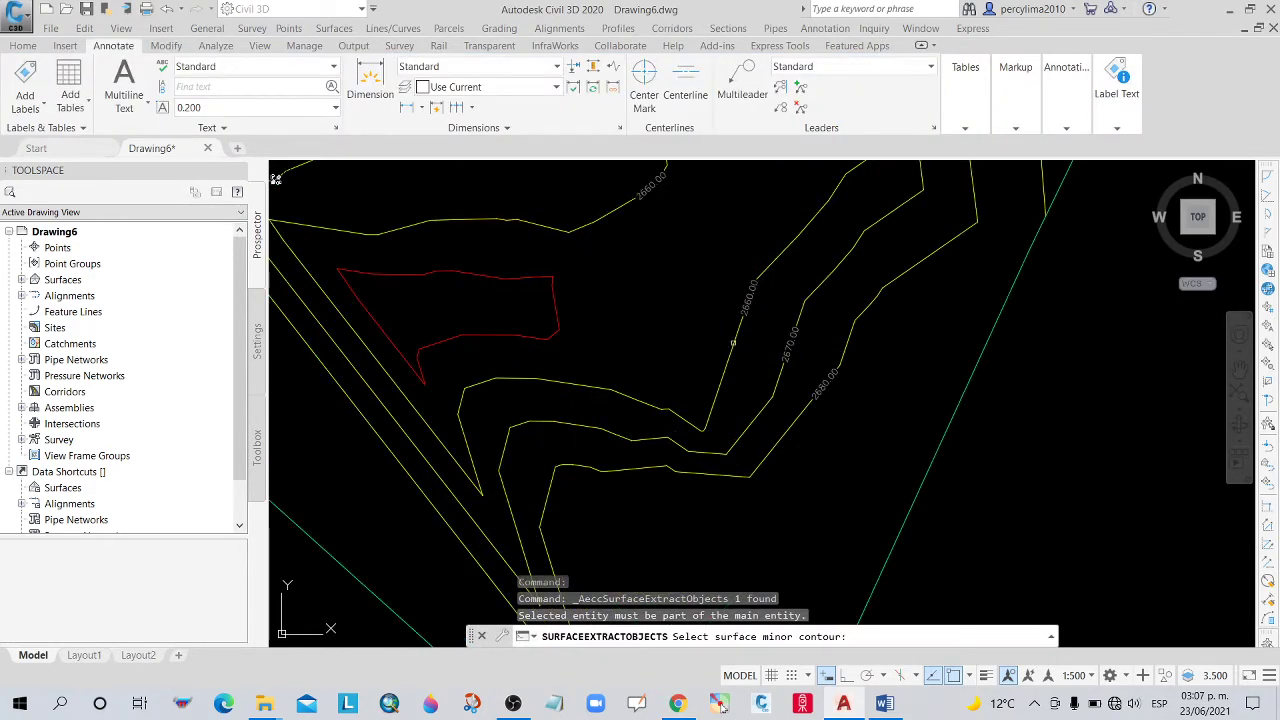
scroll(733, 343, "up", 3)
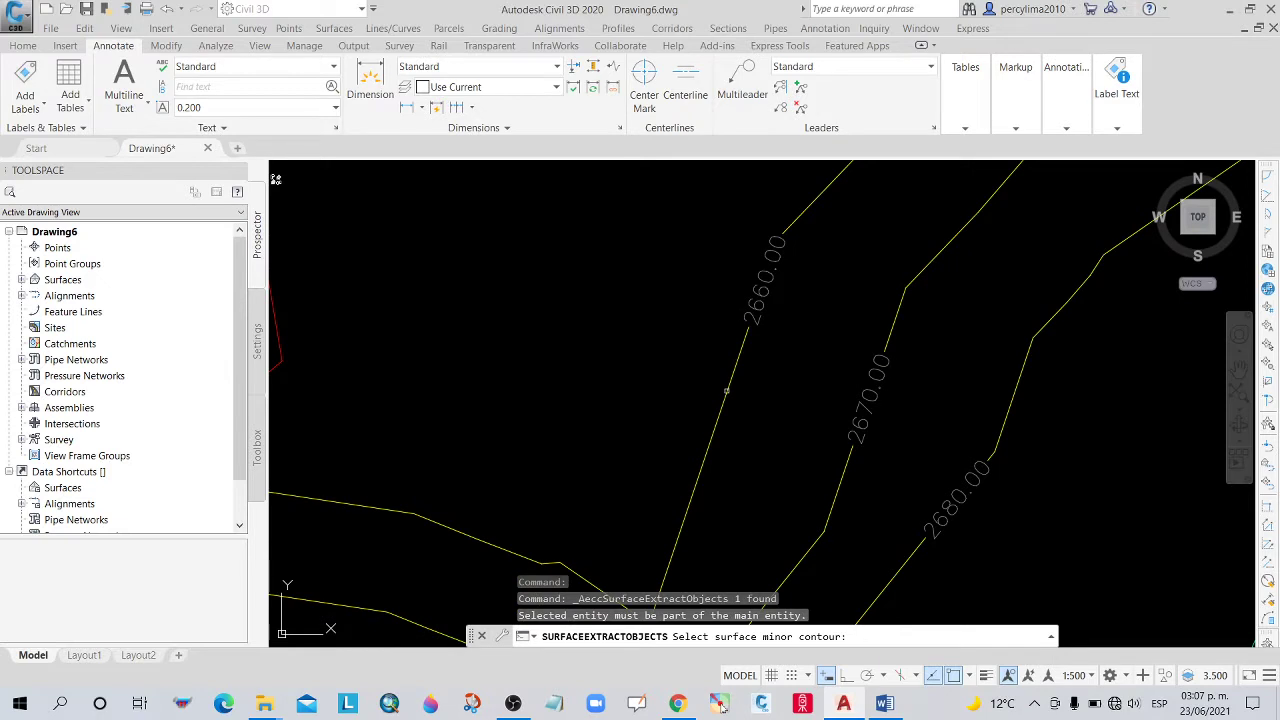
left_click(726, 390)
scroll(740, 390, "down", 3)
scroll(720, 362, "down", 2)
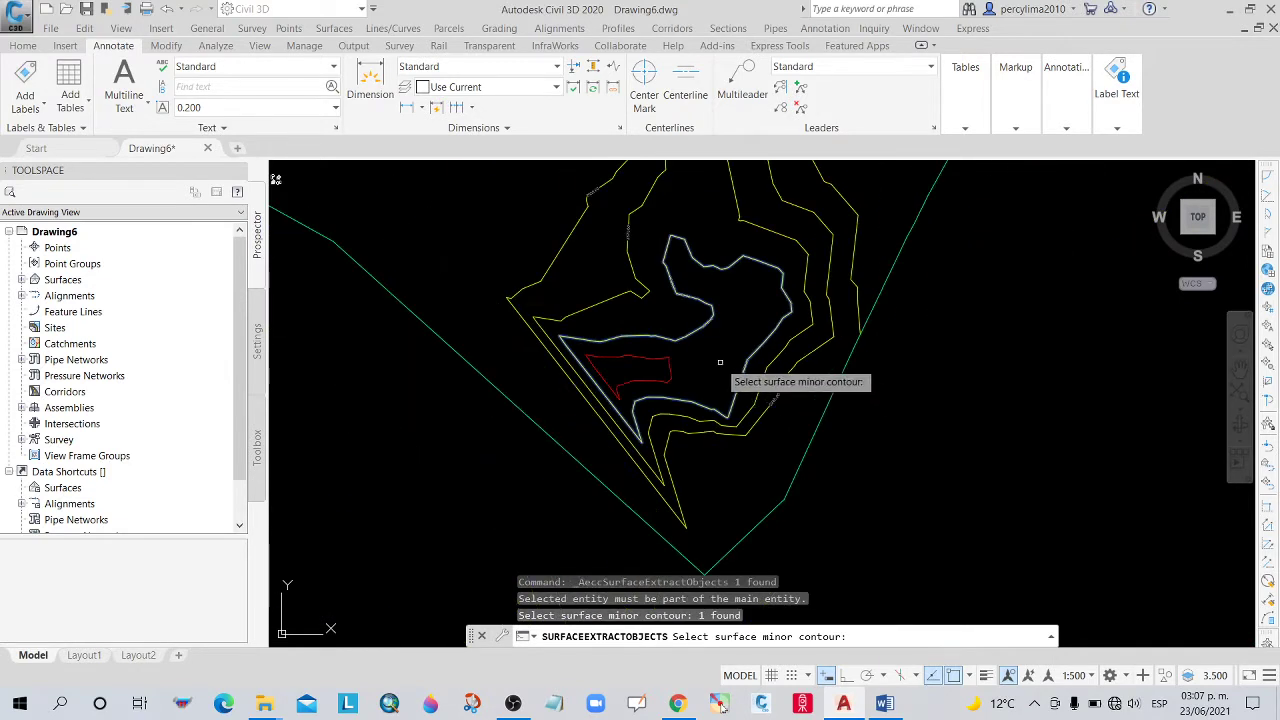
key("Return")
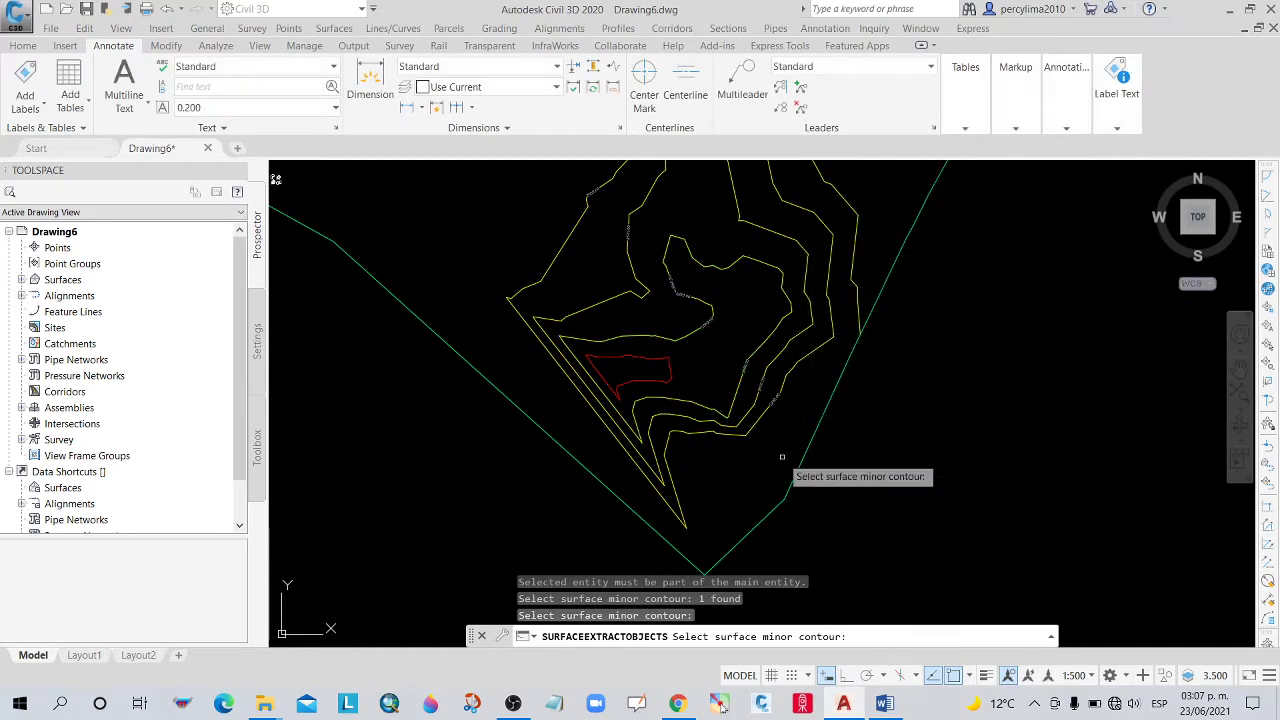
scroll(740, 408, "up", 2)
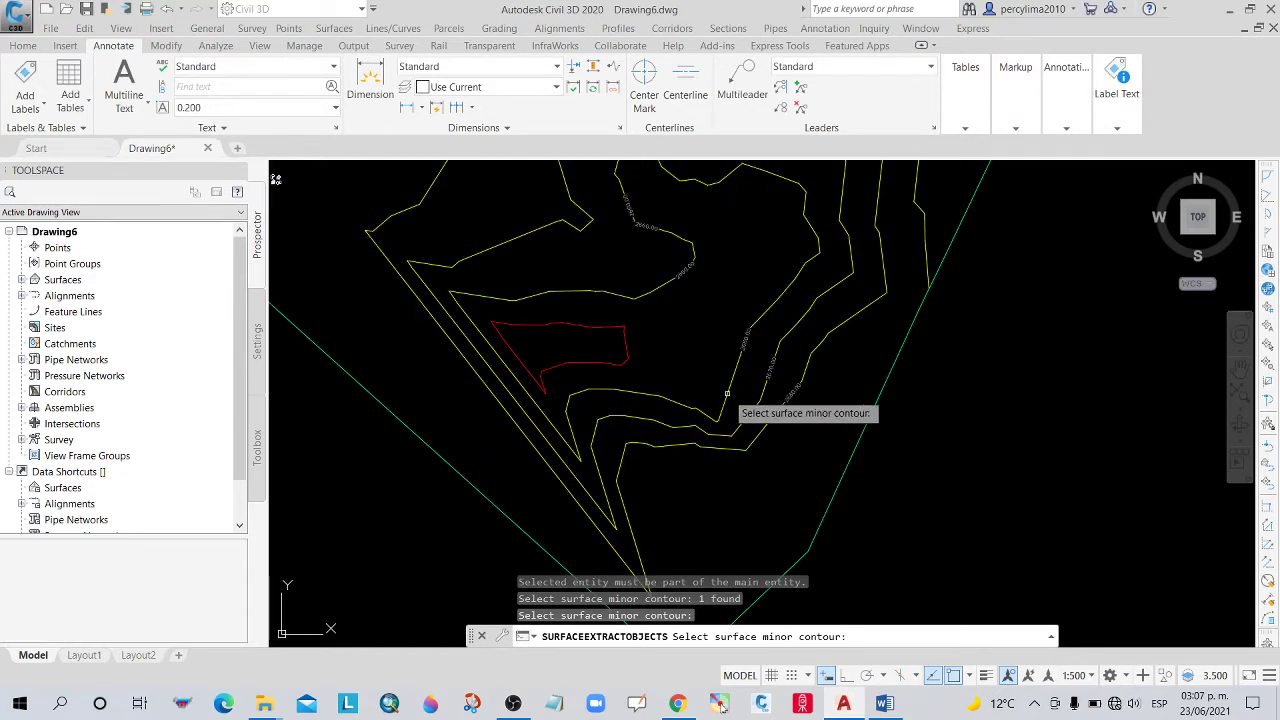
left_click(750, 410)
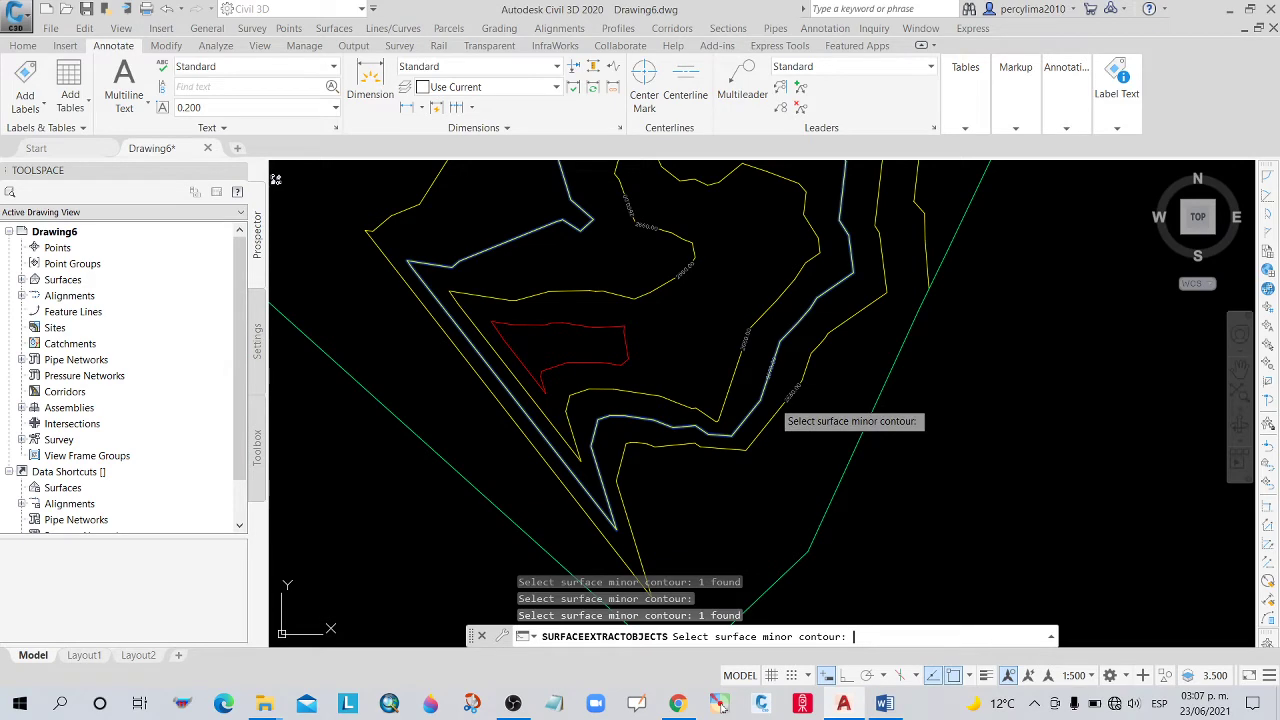
key("Return")
left_click(917, 467)
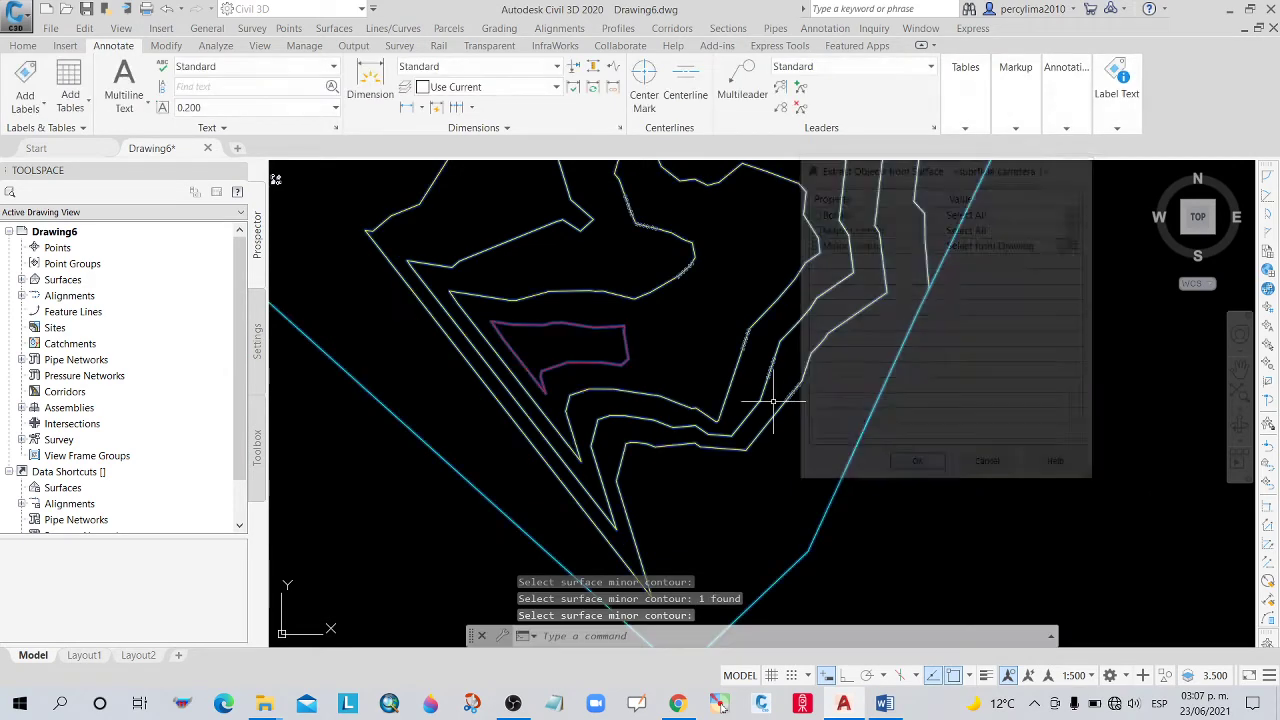
scroll(748, 378, "down", 2)
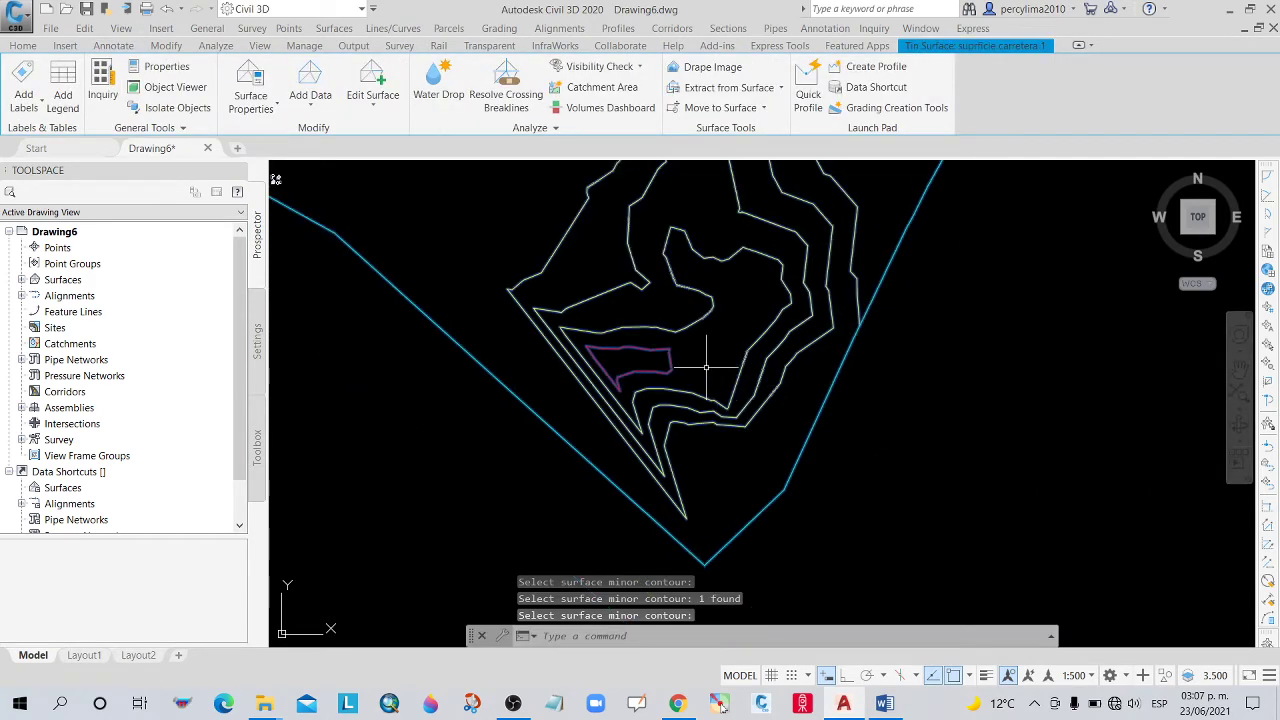
scroll(740, 376, "down", 3)
scroll(730, 374, "up", 4)
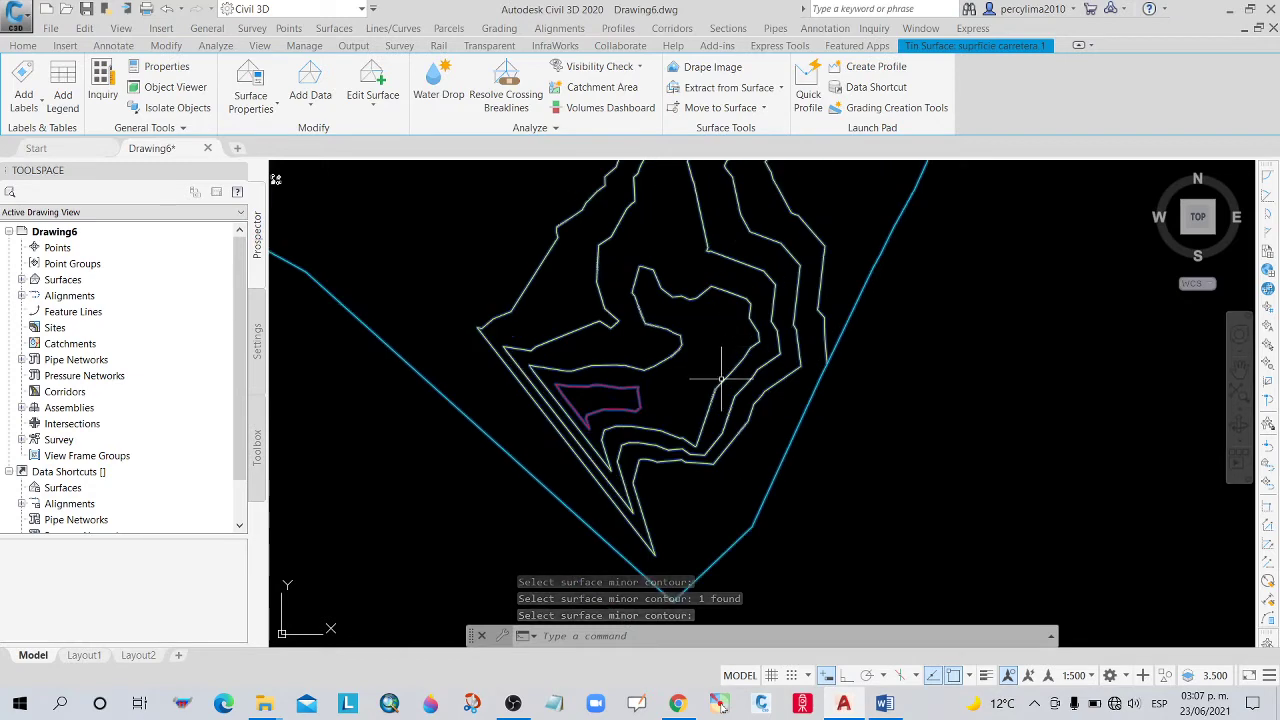
key("Escape")
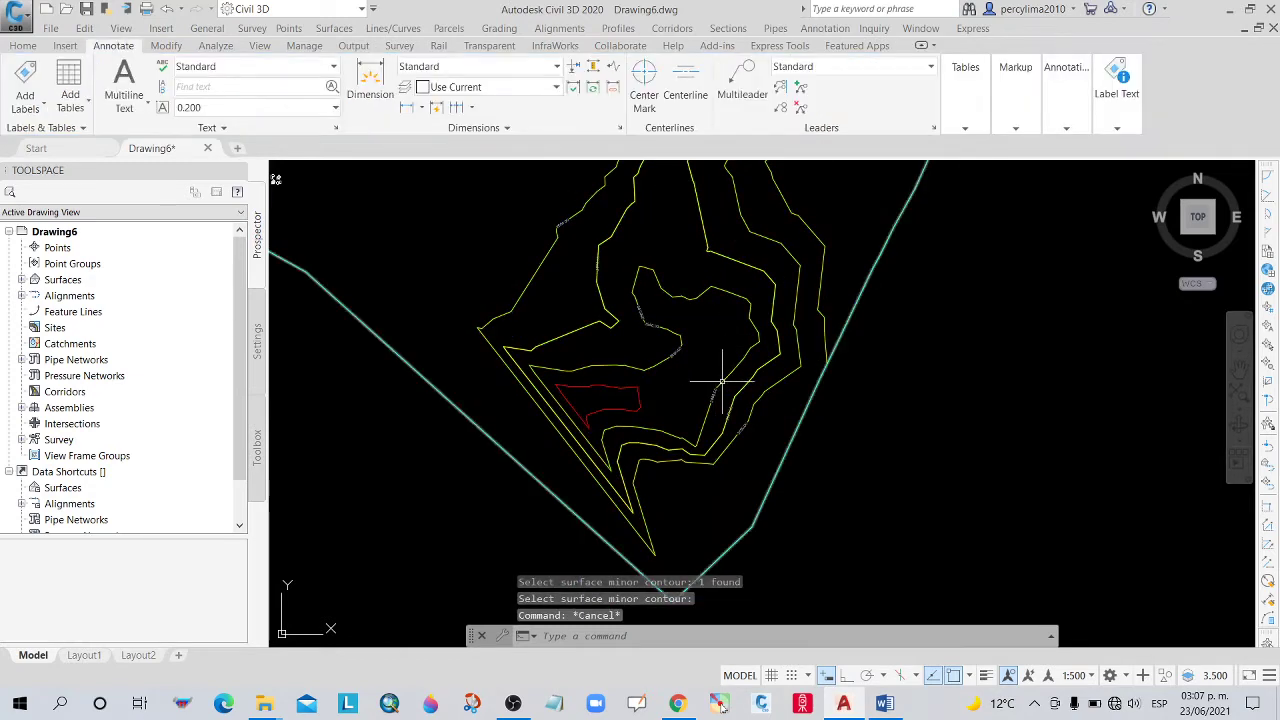
left_click(727, 387)
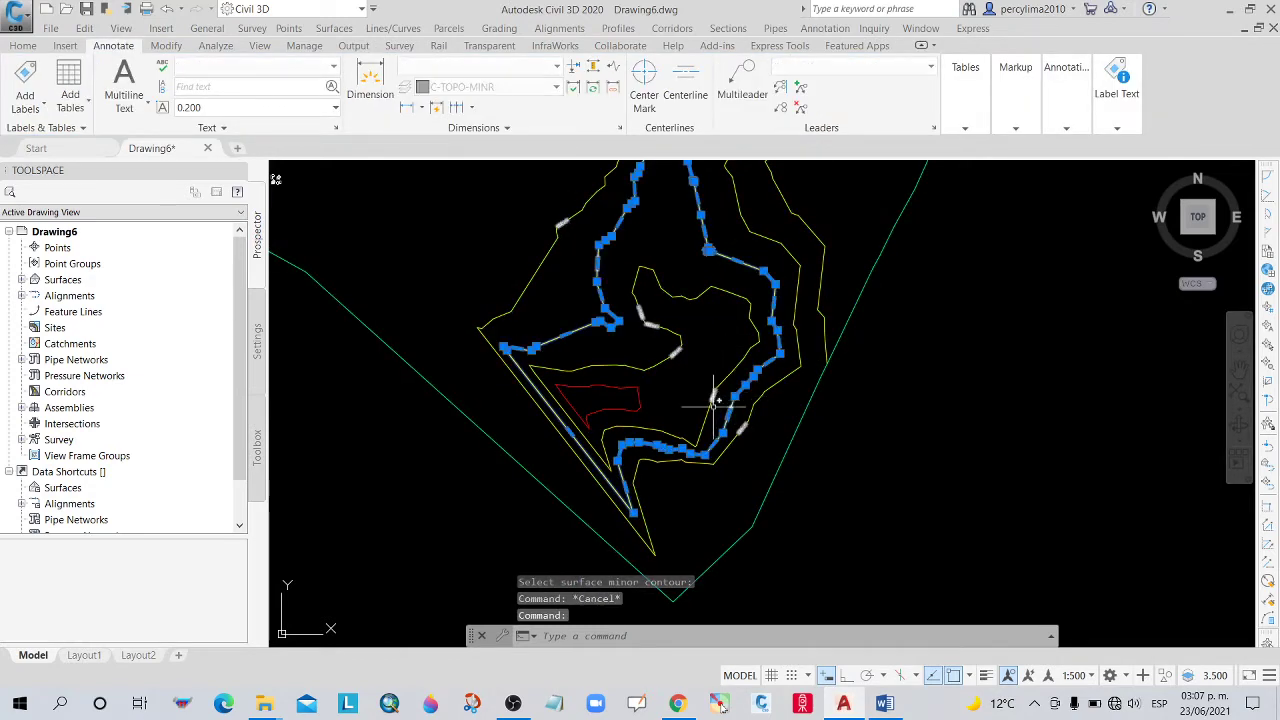
scroll(728, 390, "up", 3)
scroll(735, 378, "up", 3)
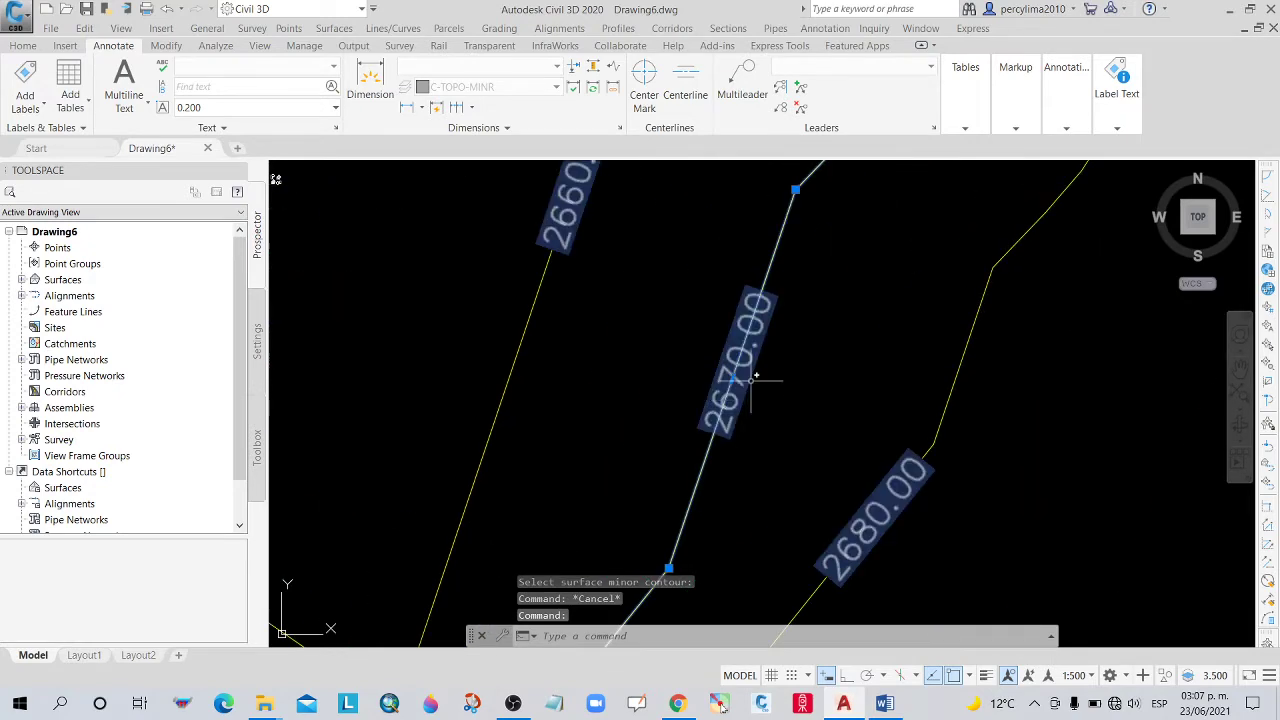
scroll(750, 375, "down", 3)
scroll(740, 390, "down", 3)
scroll(692, 261, "down", 2)
scroll(692, 261, "up", 3)
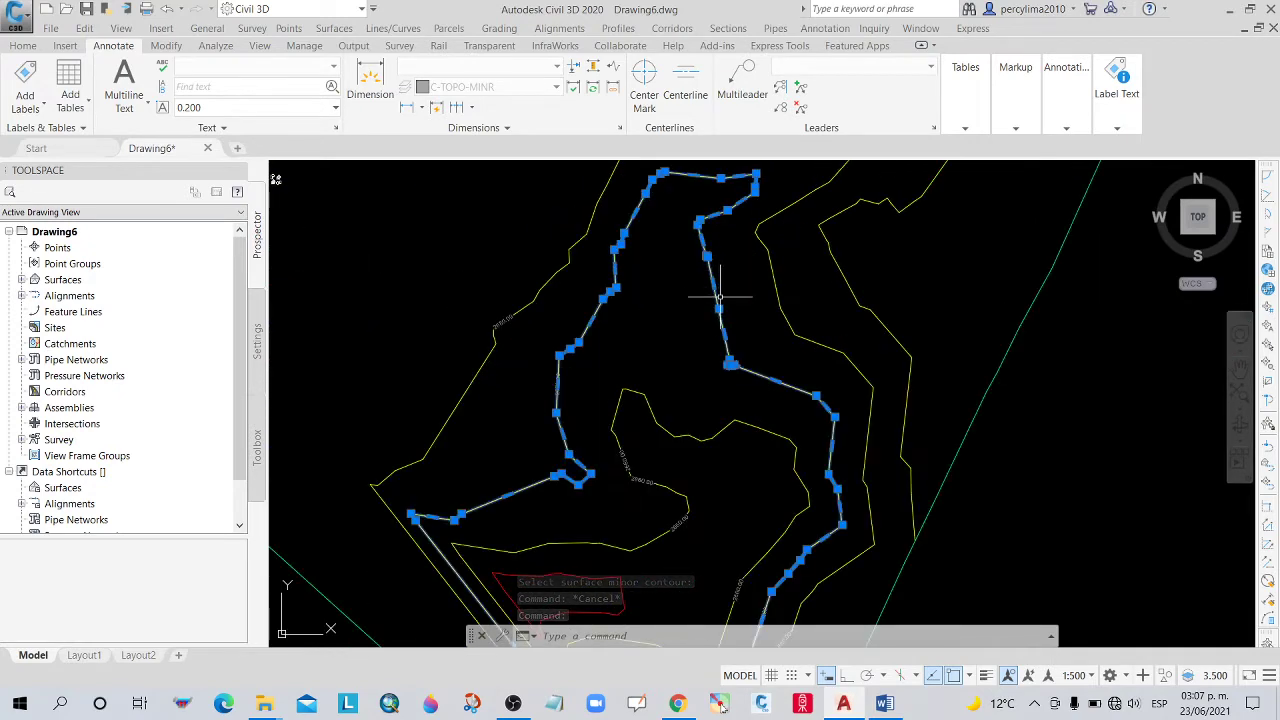
key("Escape")
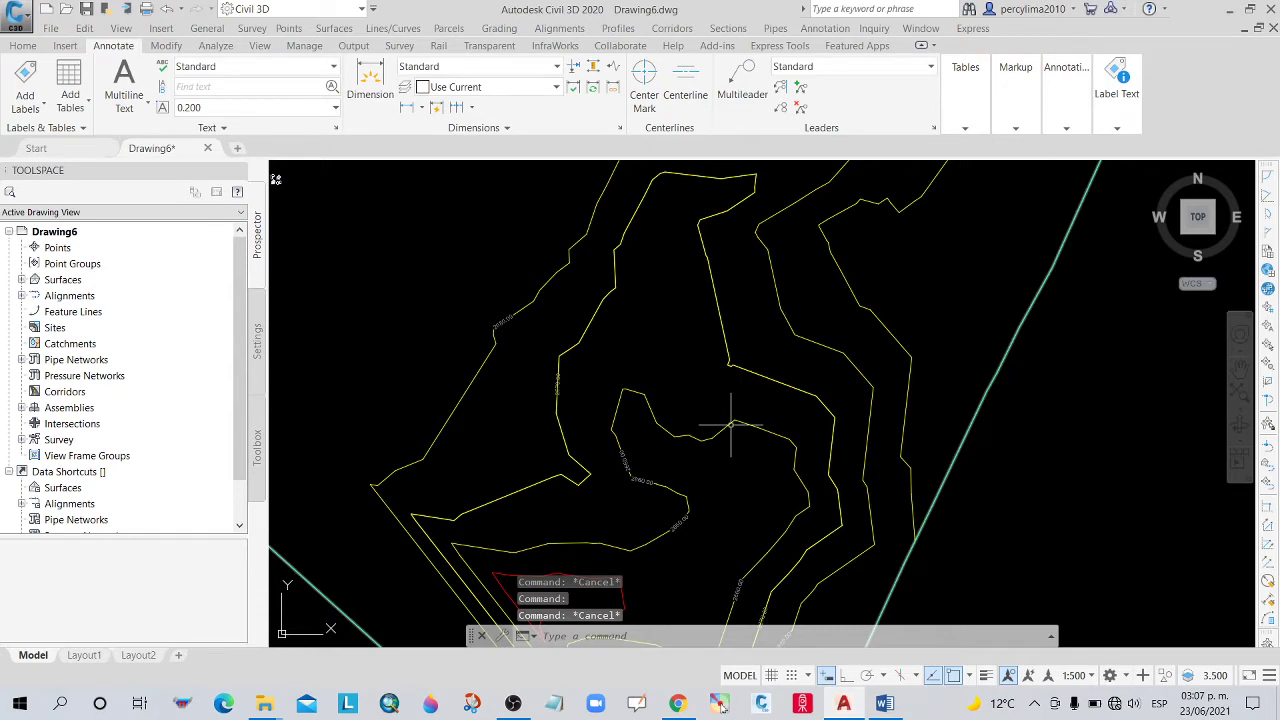
scroll(686, 398, "up", 1)
scroll(696, 449, "up", 1)
scroll(754, 470, "down", 1)
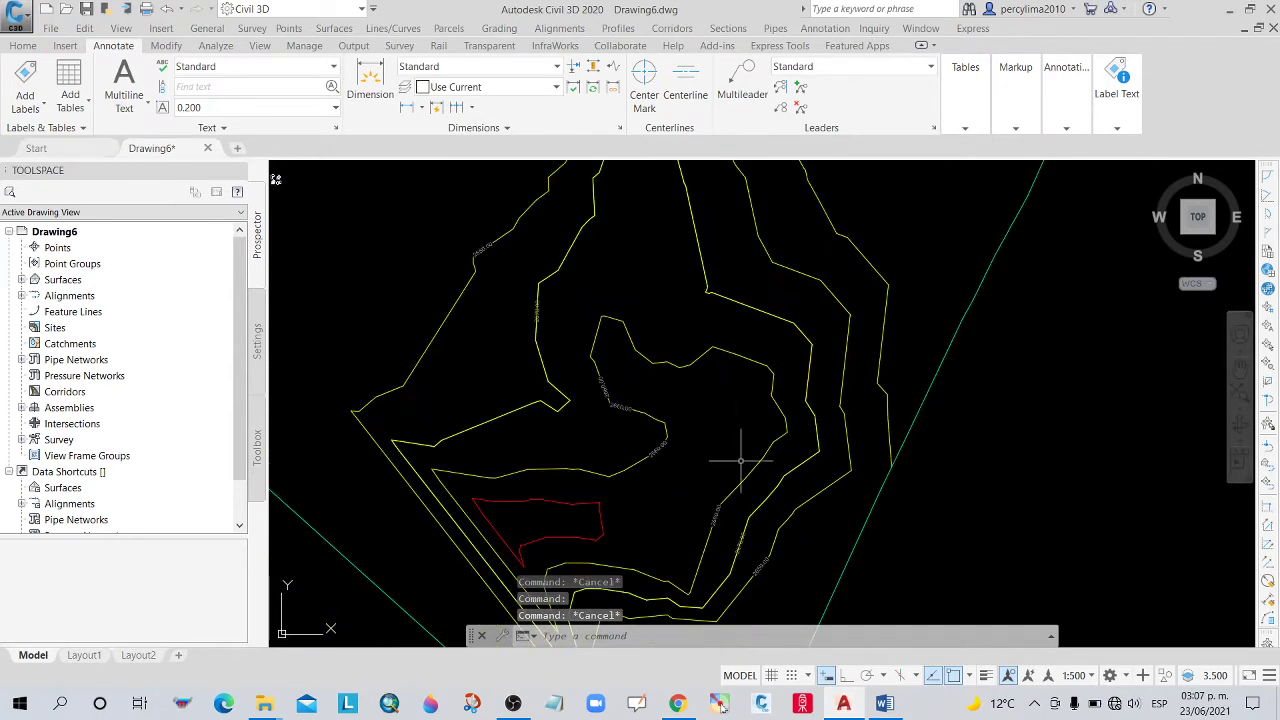
scroll(748, 455, "up", 3)
scroll(720, 400, "down", 2)
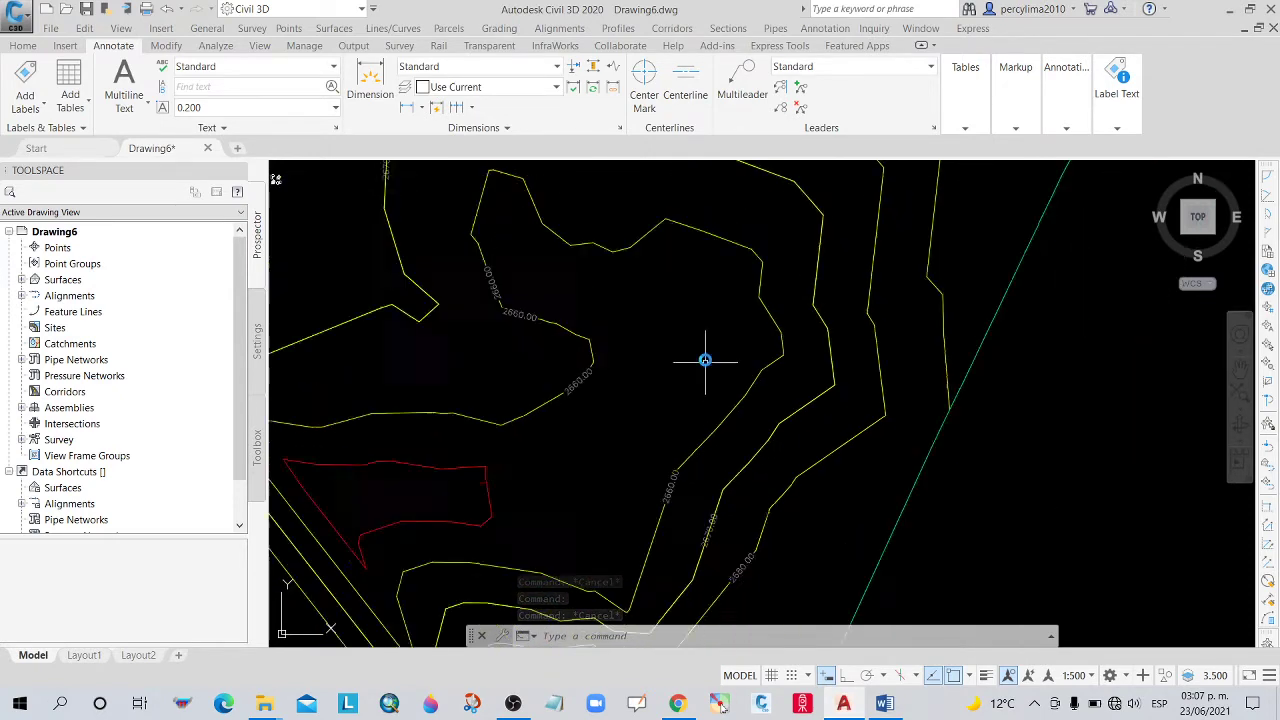
scroll(705, 357, "down", 2)
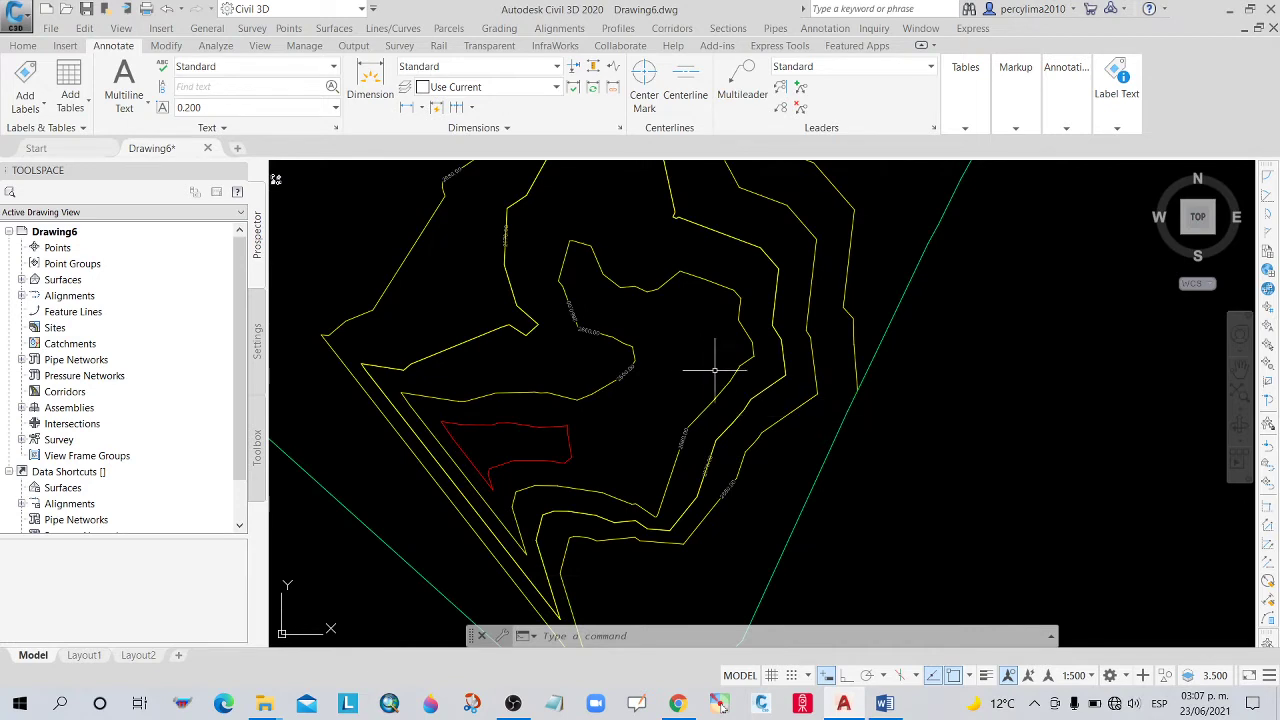
Select the TIN surface and set Extract Objects to exclude border and major contours, picking minor contours from the drawing.
left_click(829, 355)
left_click(808, 349)
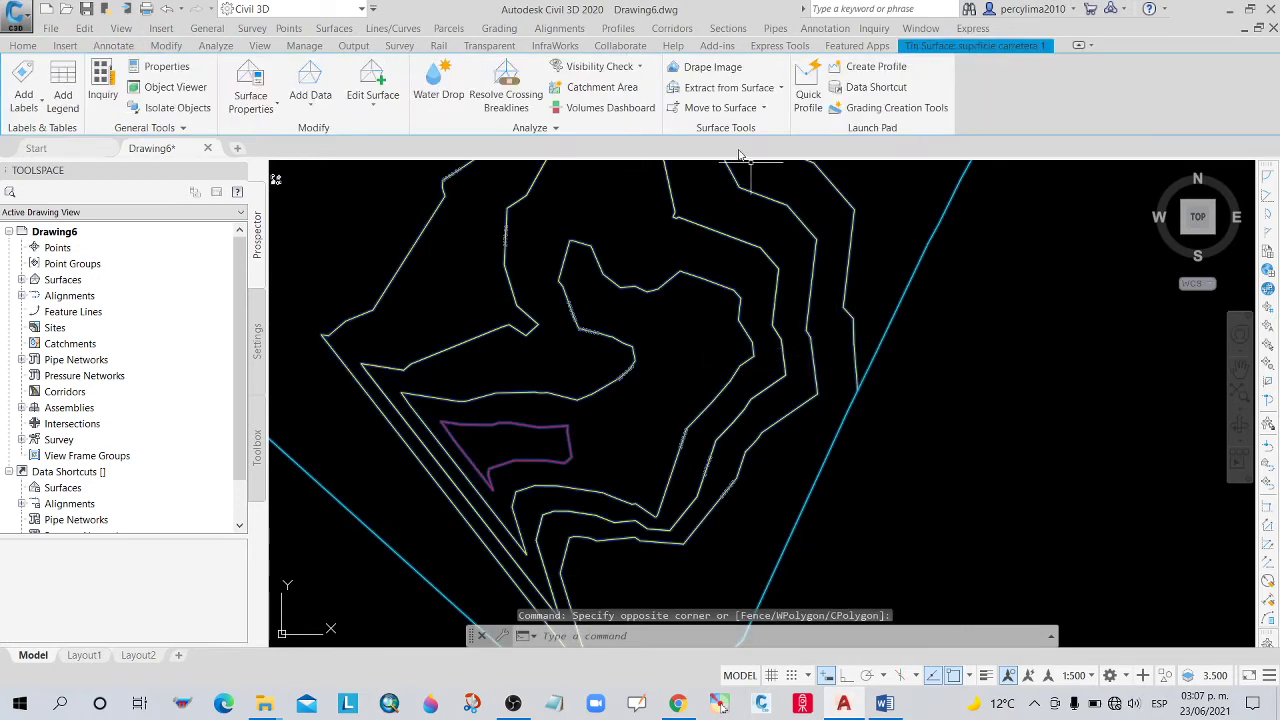
left_click(729, 88)
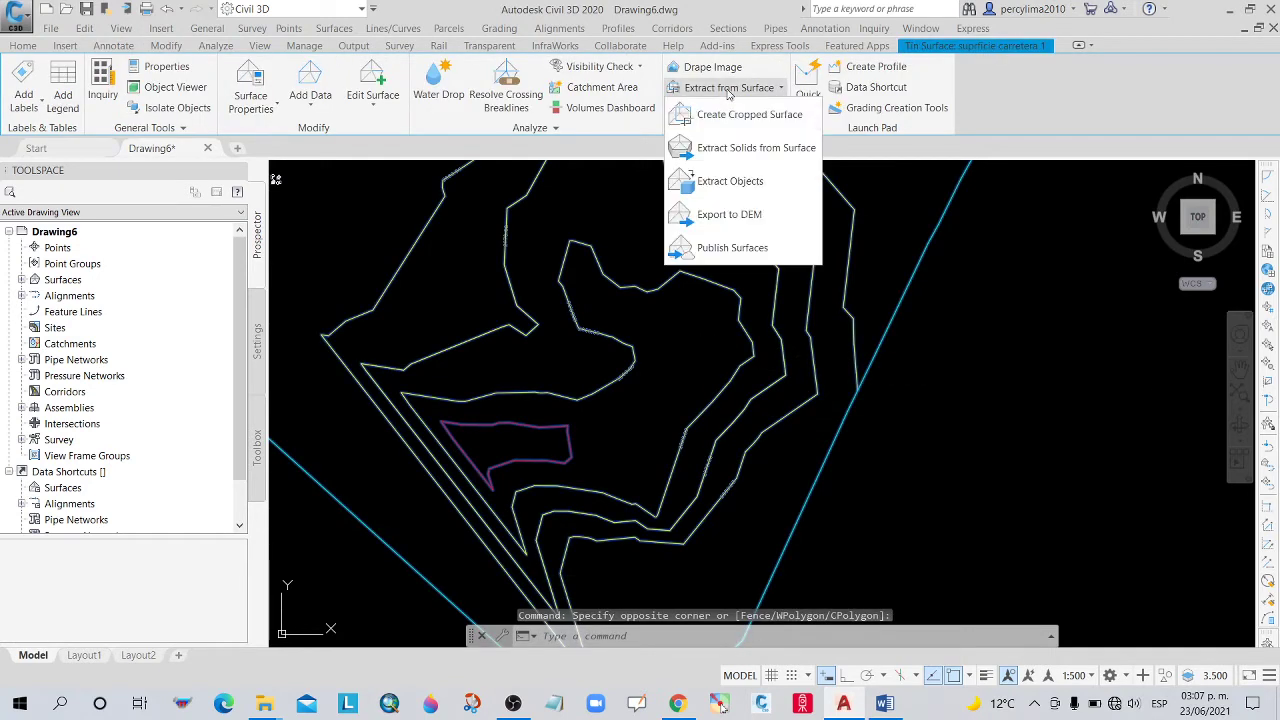
left_click(727, 190)
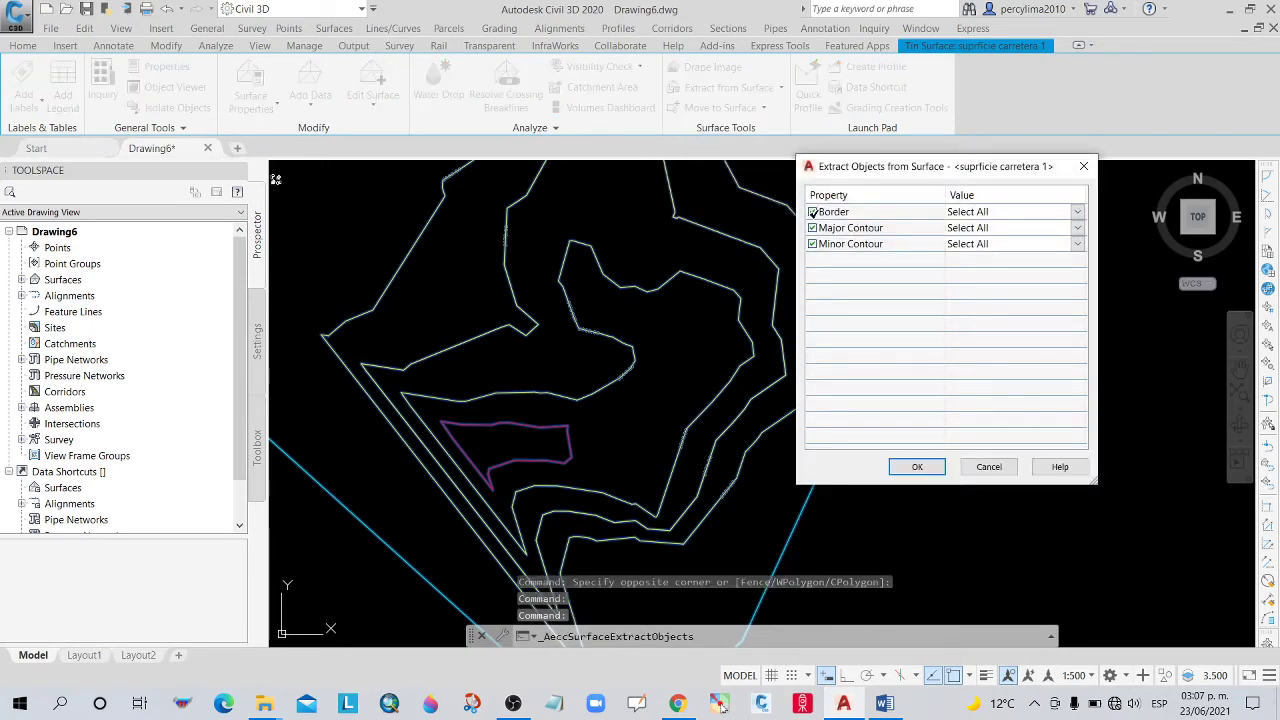
left_click(1043, 243)
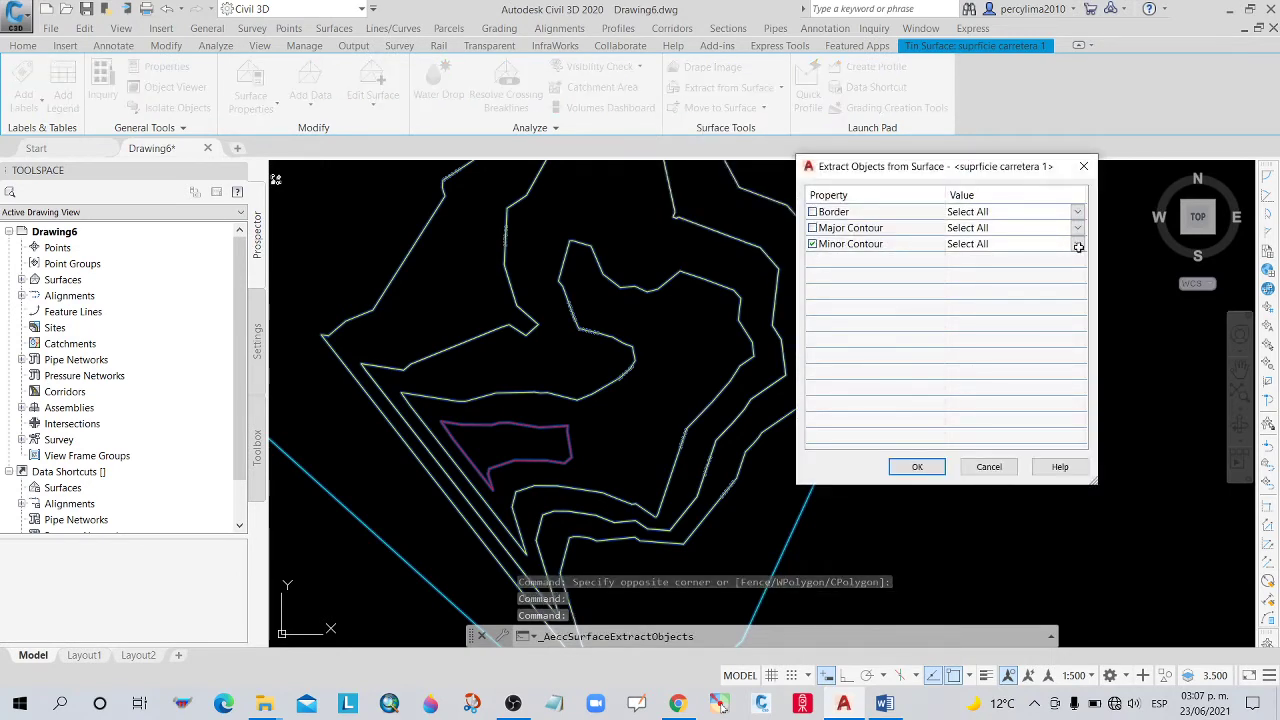
left_click(1043, 243)
left_click(1038, 275)
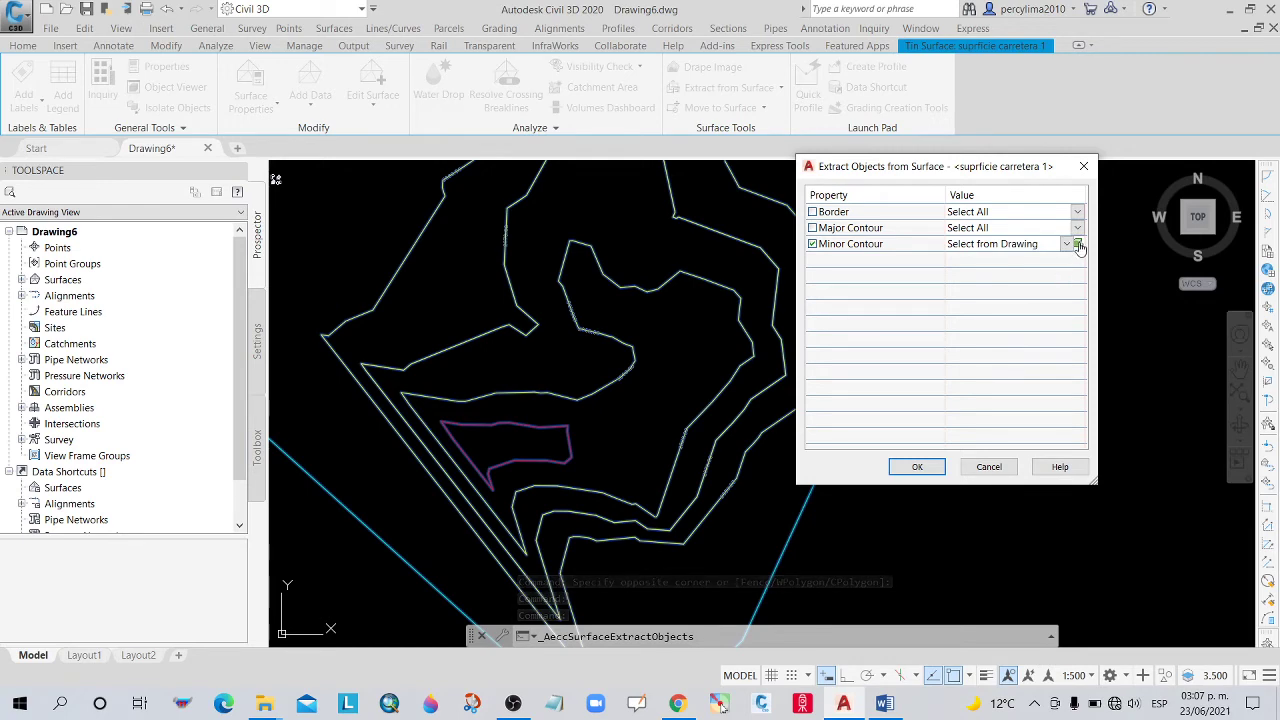
Pick the 2660 minor contour and confirm its extraction as a polyline.
left_click(731, 436)
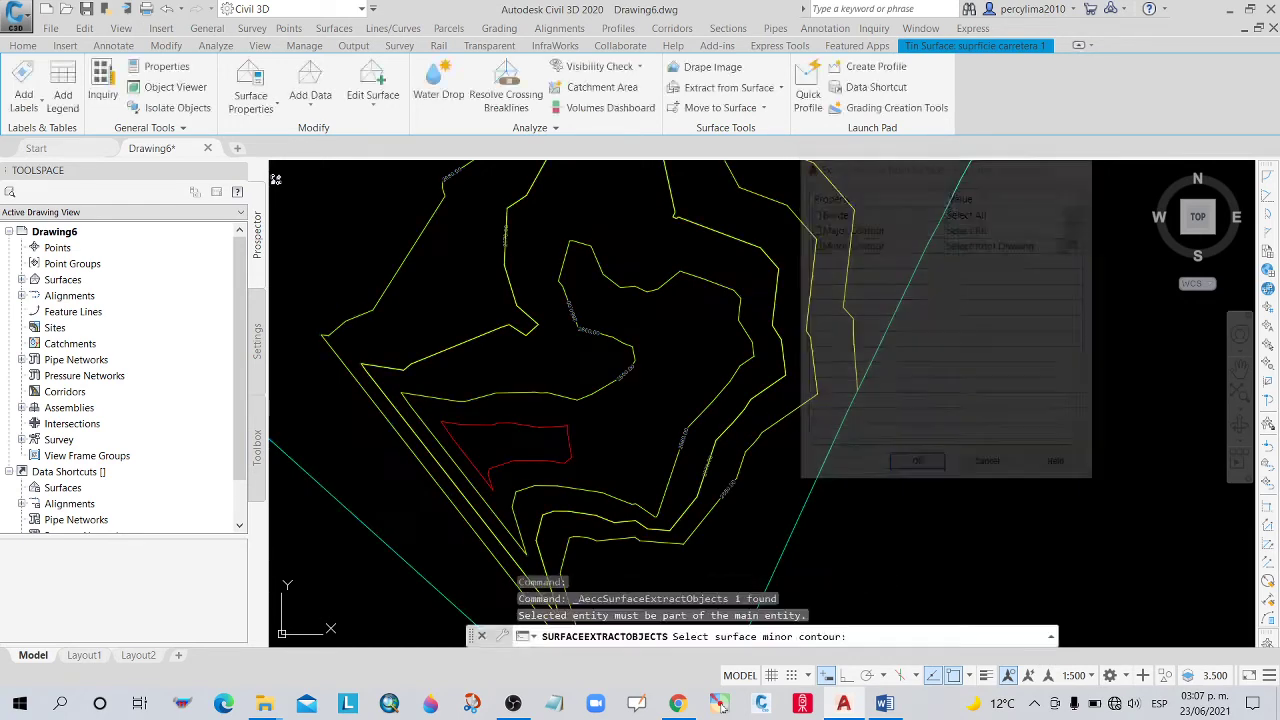
scroll(695, 421, "up", 4)
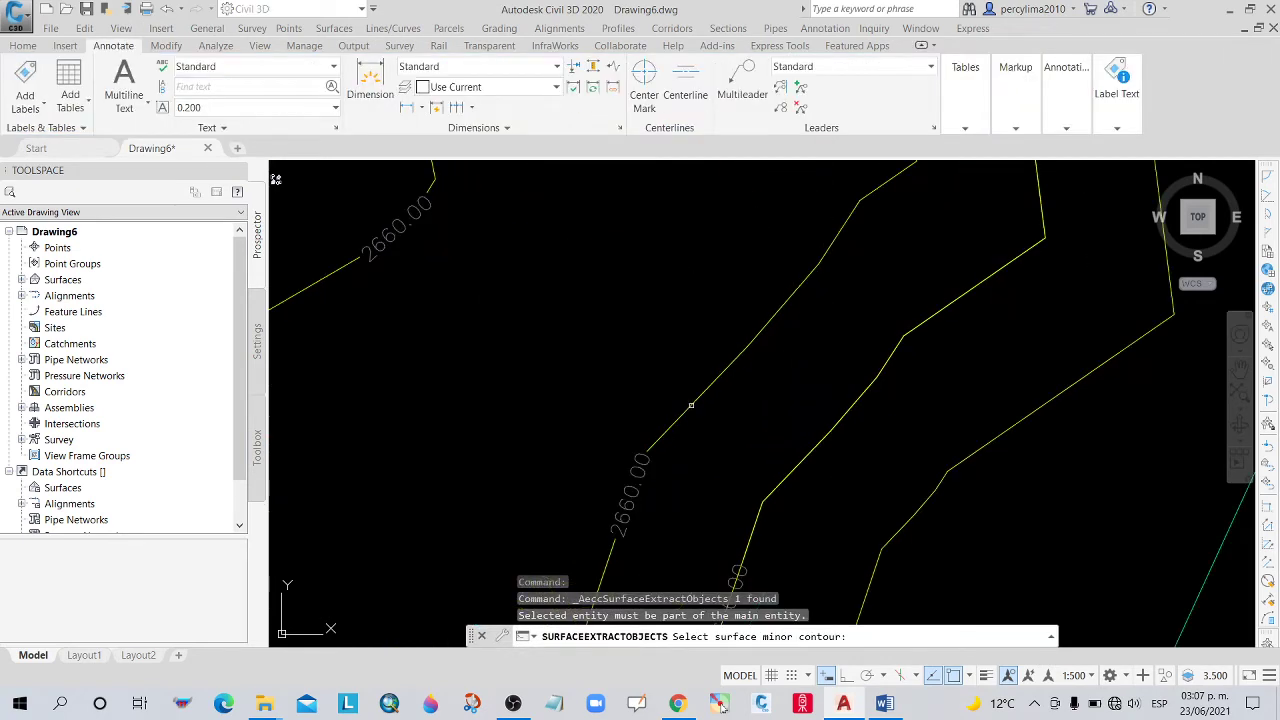
left_click(692, 403)
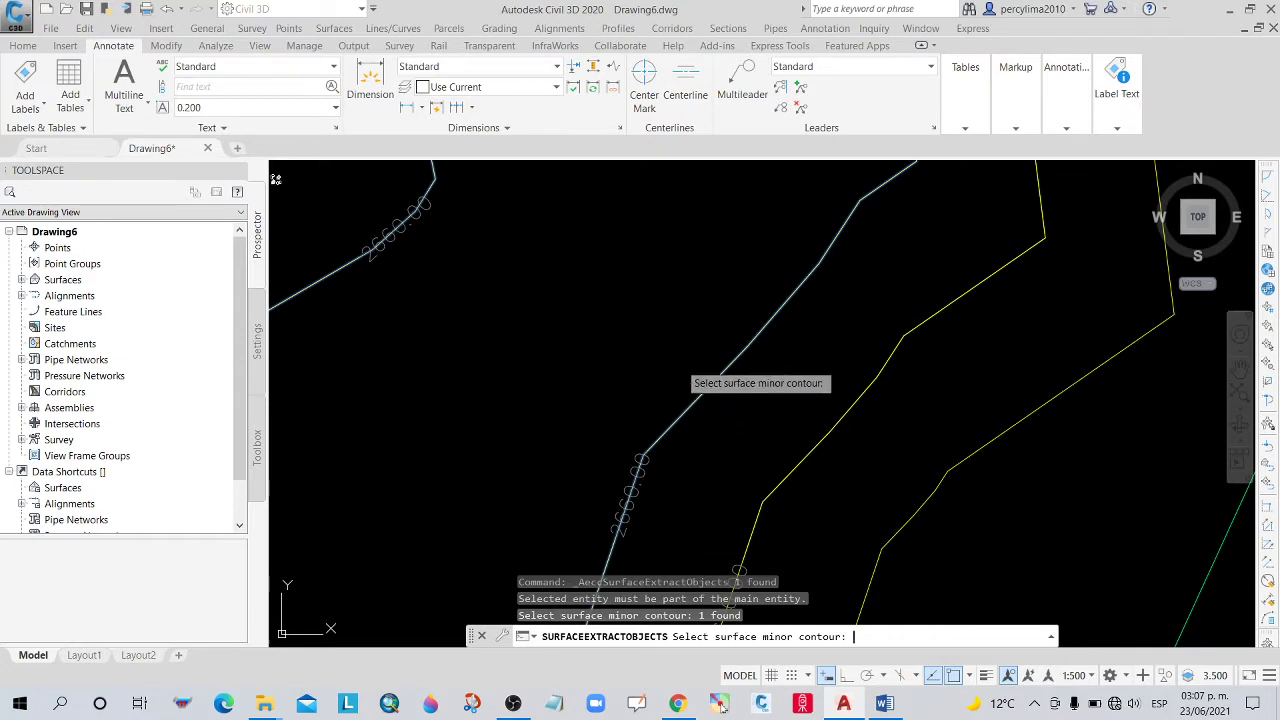
key("Return")
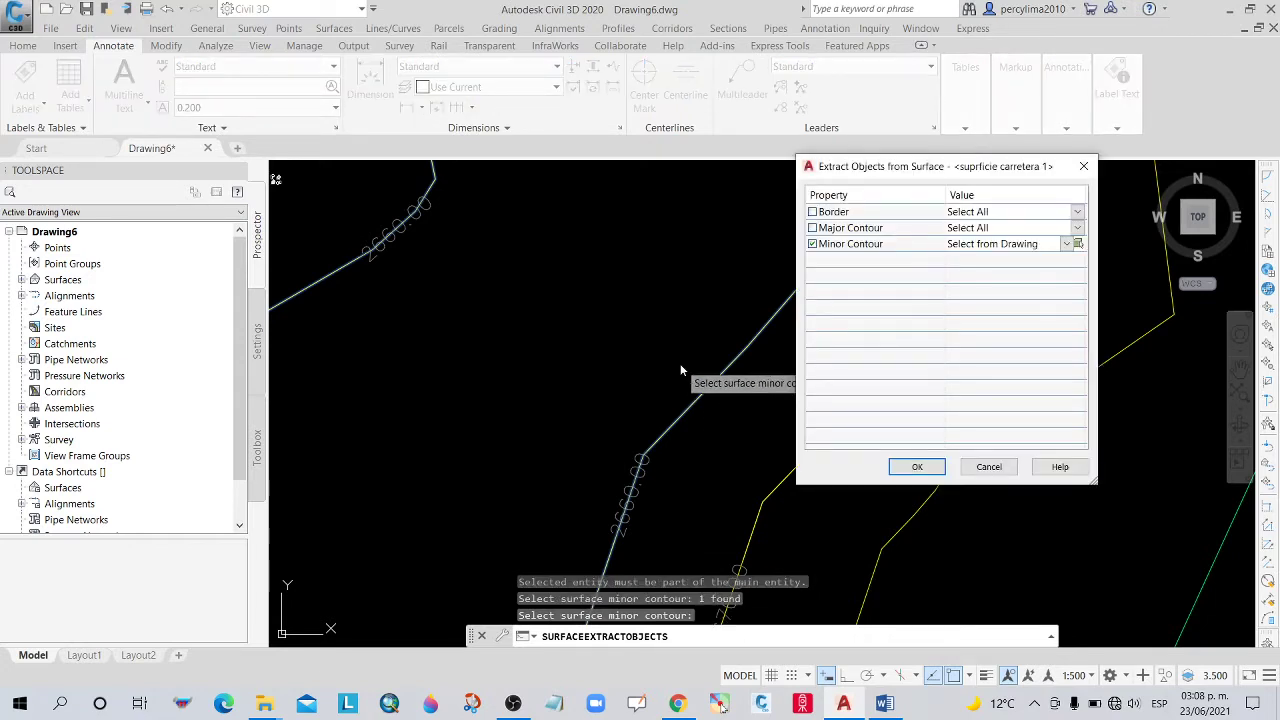
key("Return")
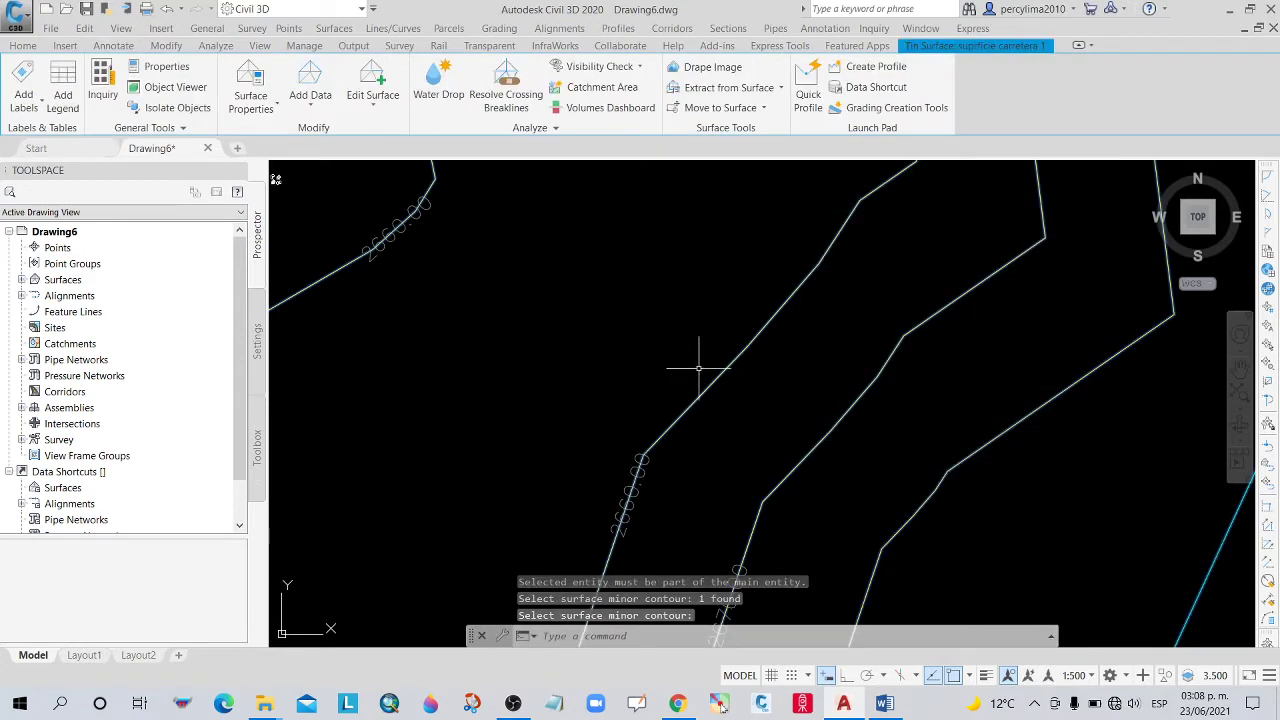
Check the extracted 2660 polyline, then reselect the TIN surface.
left_click(716, 376)
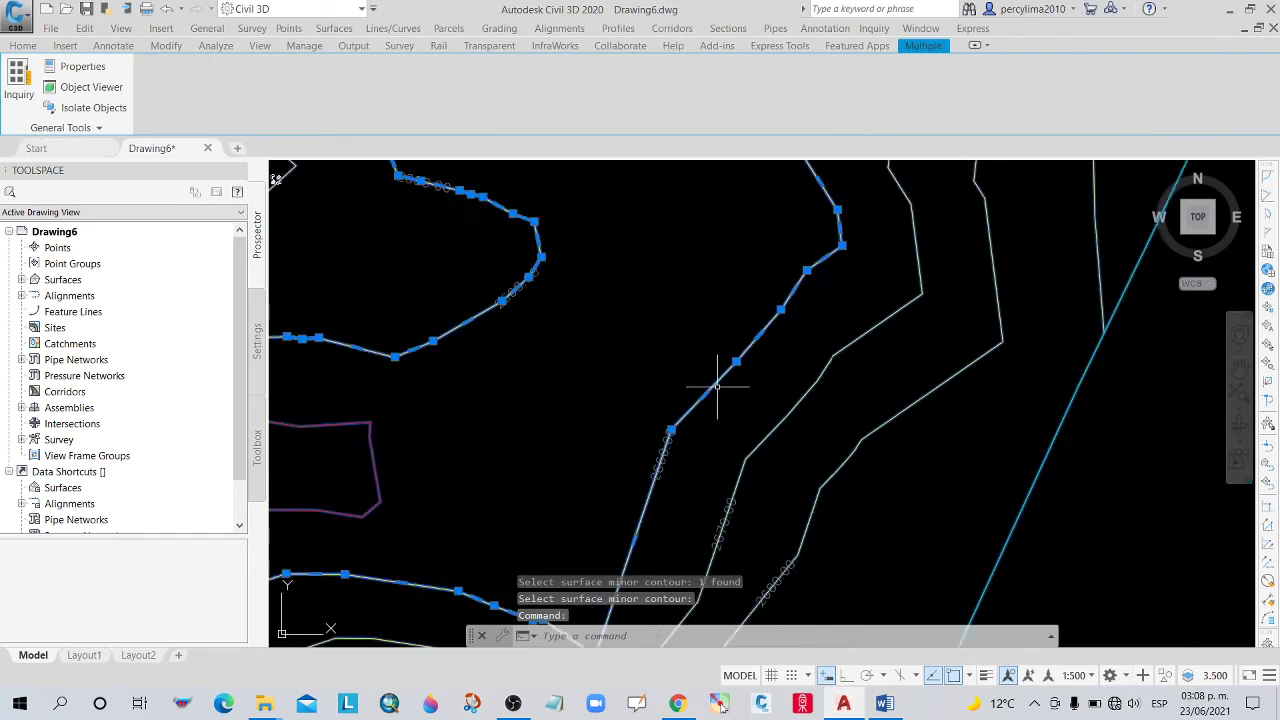
key("Escape")
left_click(760, 398)
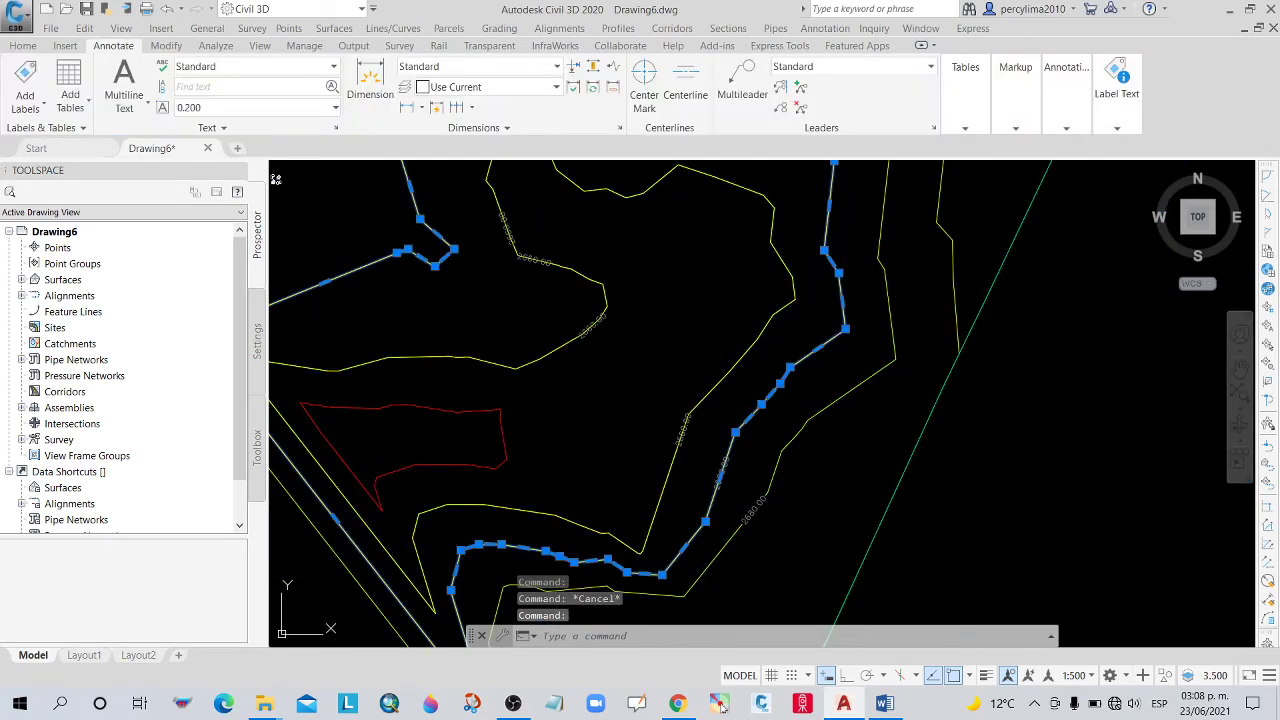
key("Escape")
left_click(806, 422)
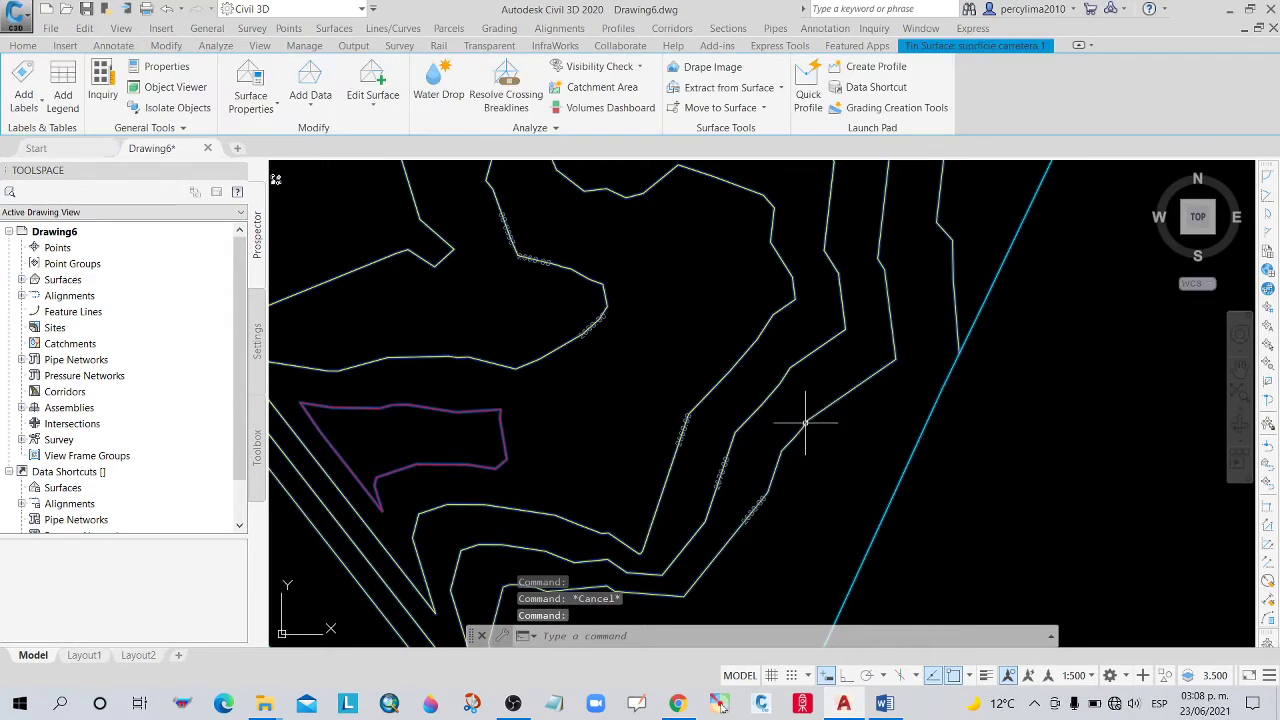
key("Escape")
left_click(881, 432)
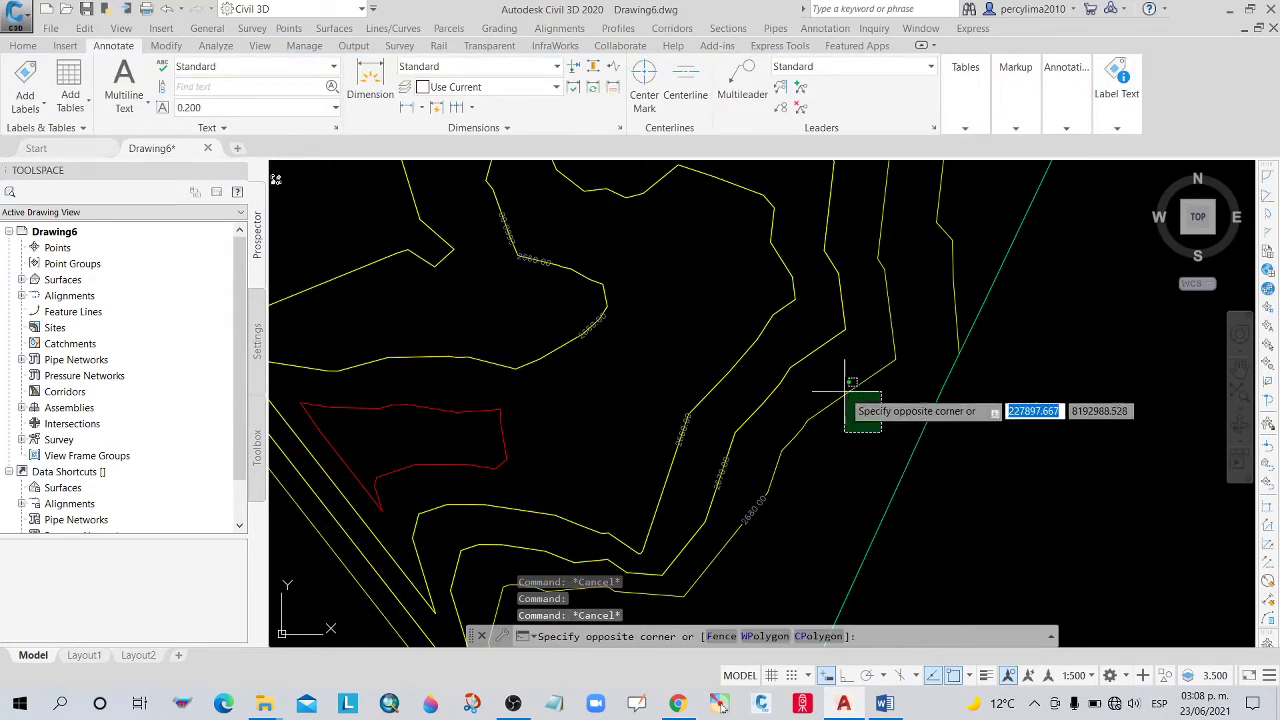
left_click(855, 392)
Start Extract Objects with Major Contour unchecked and Minor Contour set to Select from Drawing.
left_click(781, 89)
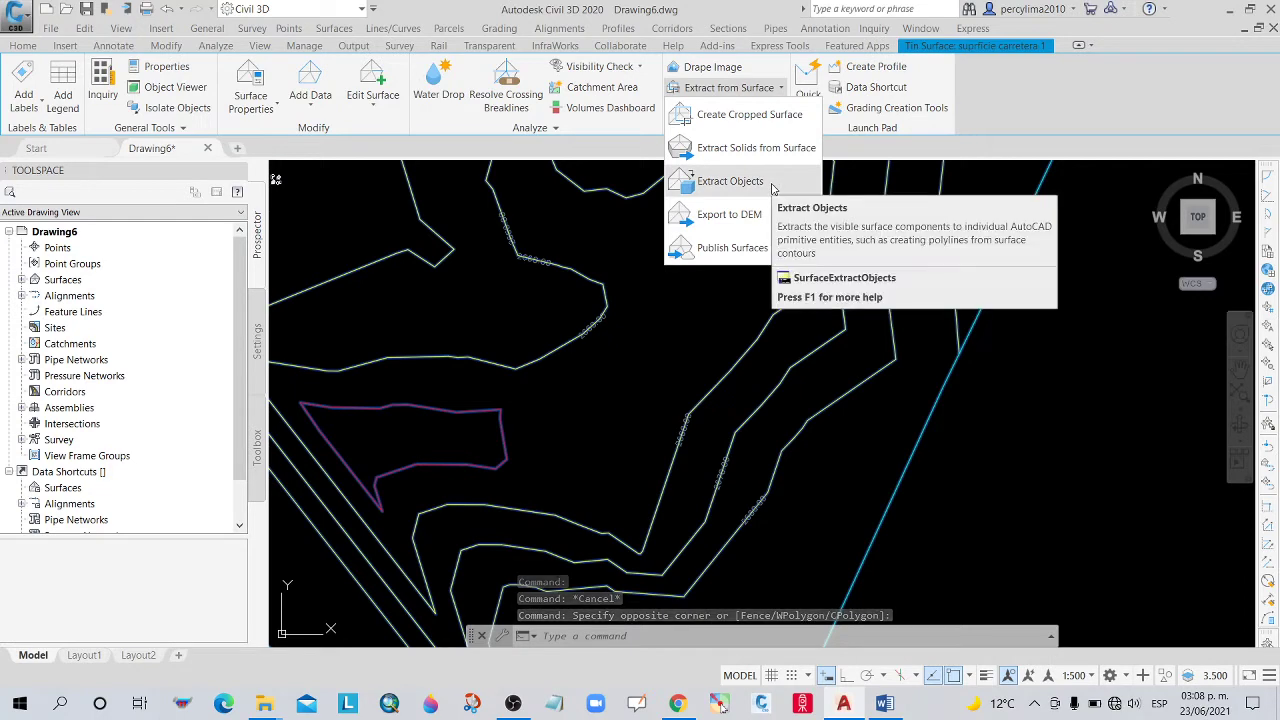
left_click(720, 705)
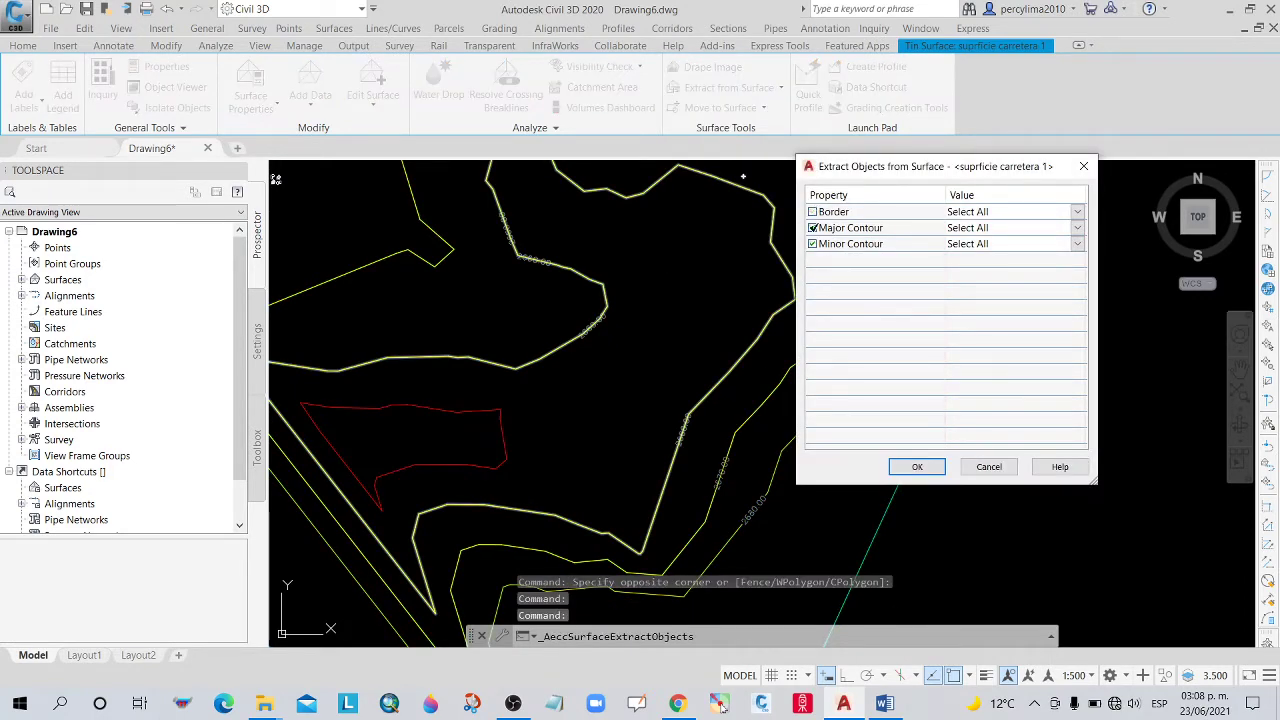
left_click(812, 227)
left_click(1077, 243)
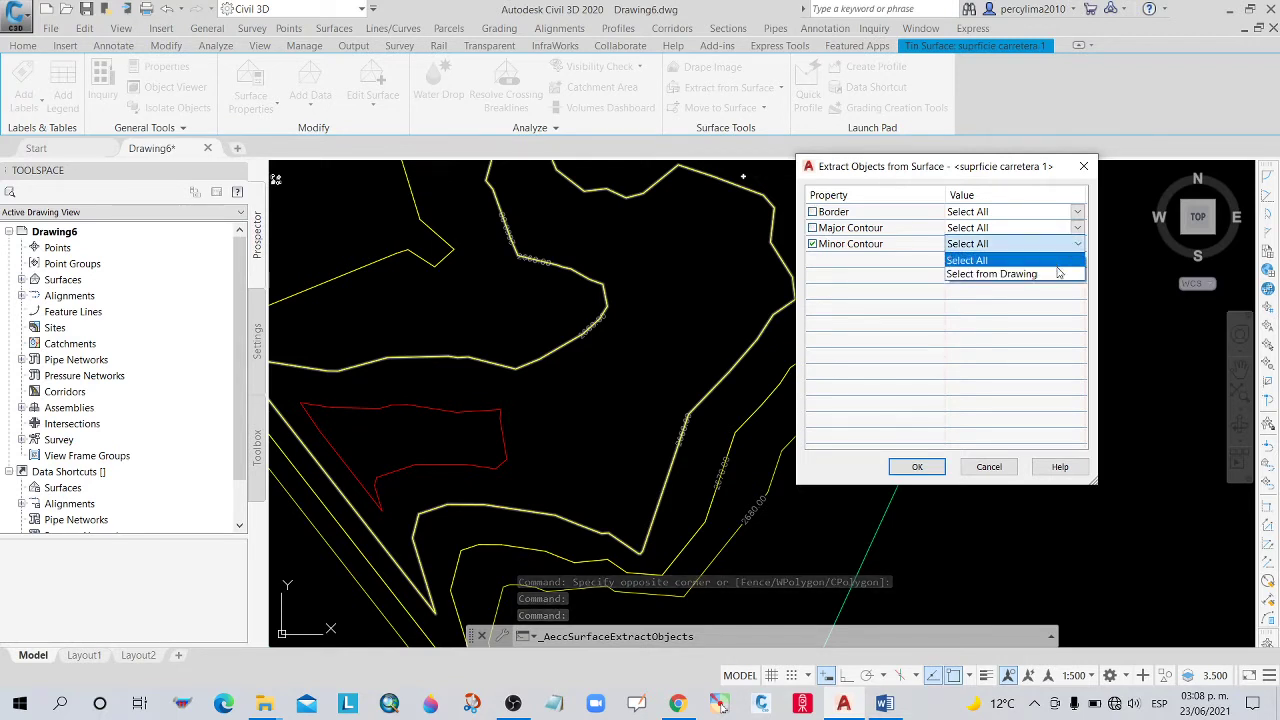
left_click(1060, 273)
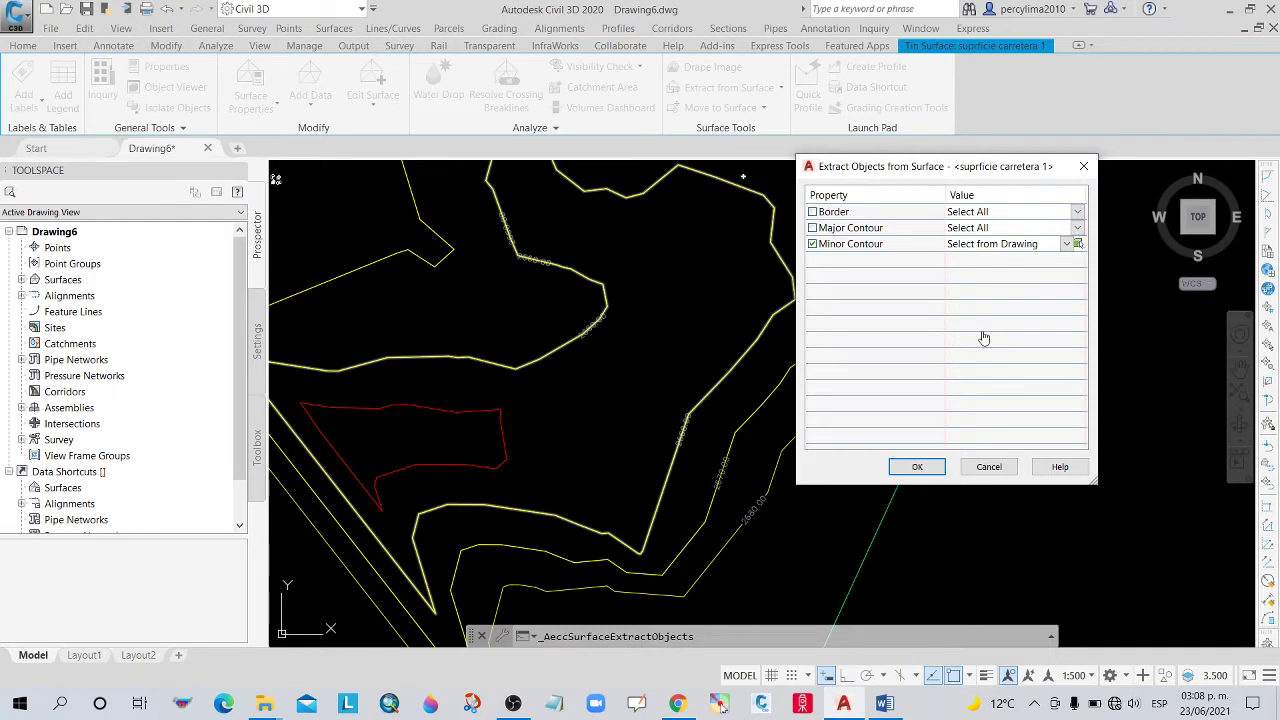
Pick the 2680 minor contour and confirm extracting it as its own polyline.
left_click(1078, 243)
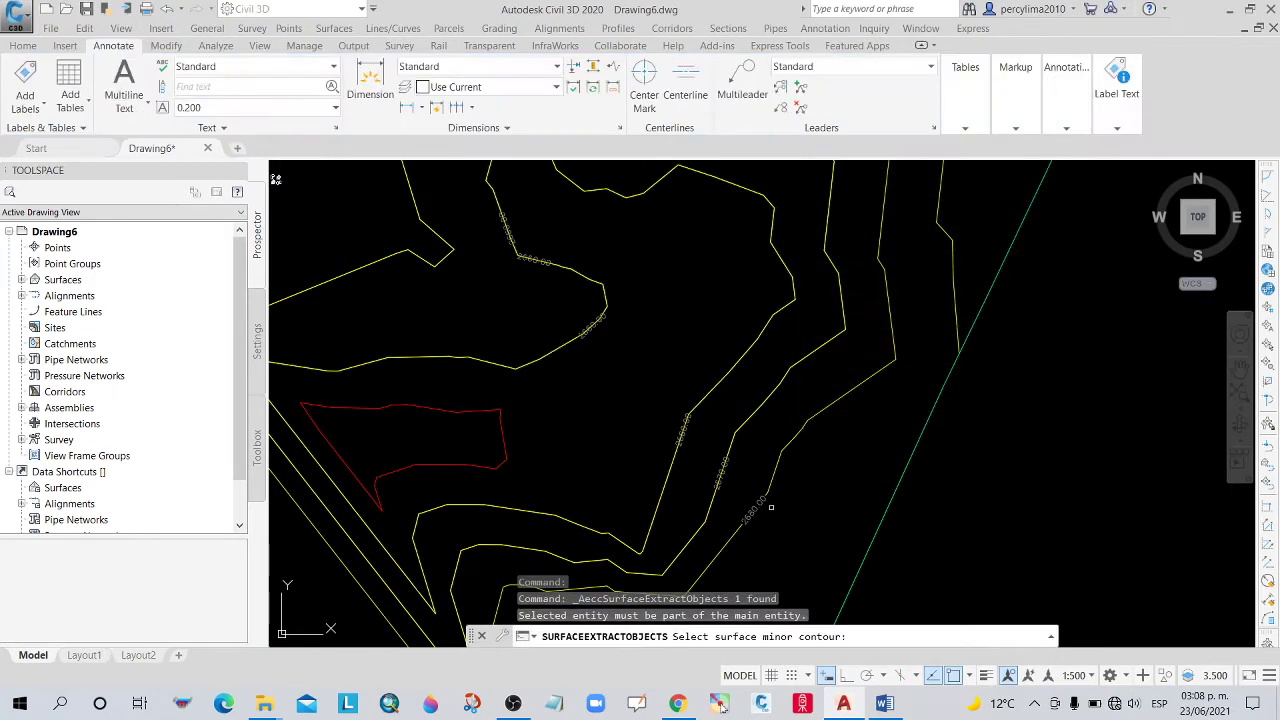
scroll(771, 507, "up", 2)
scroll(750, 482, "up", 2)
scroll(730, 455, "up", 2)
scroll(710, 428, "up", 1)
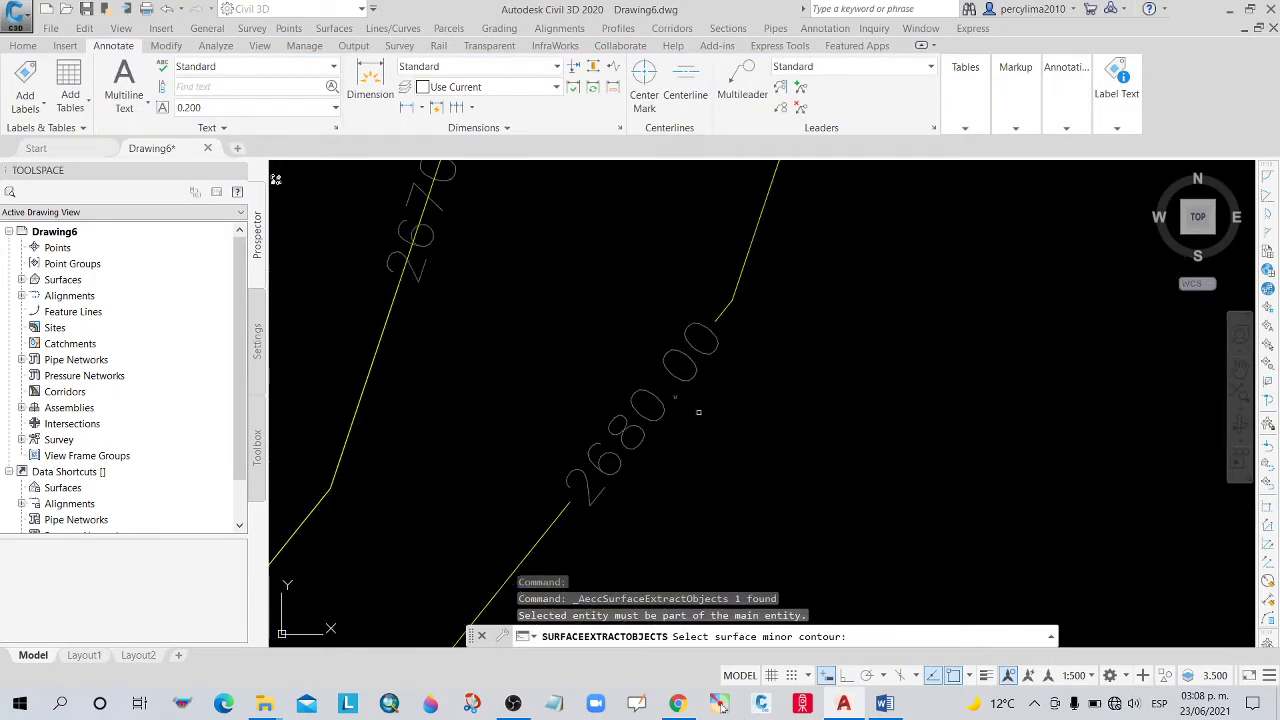
left_click(736, 288)
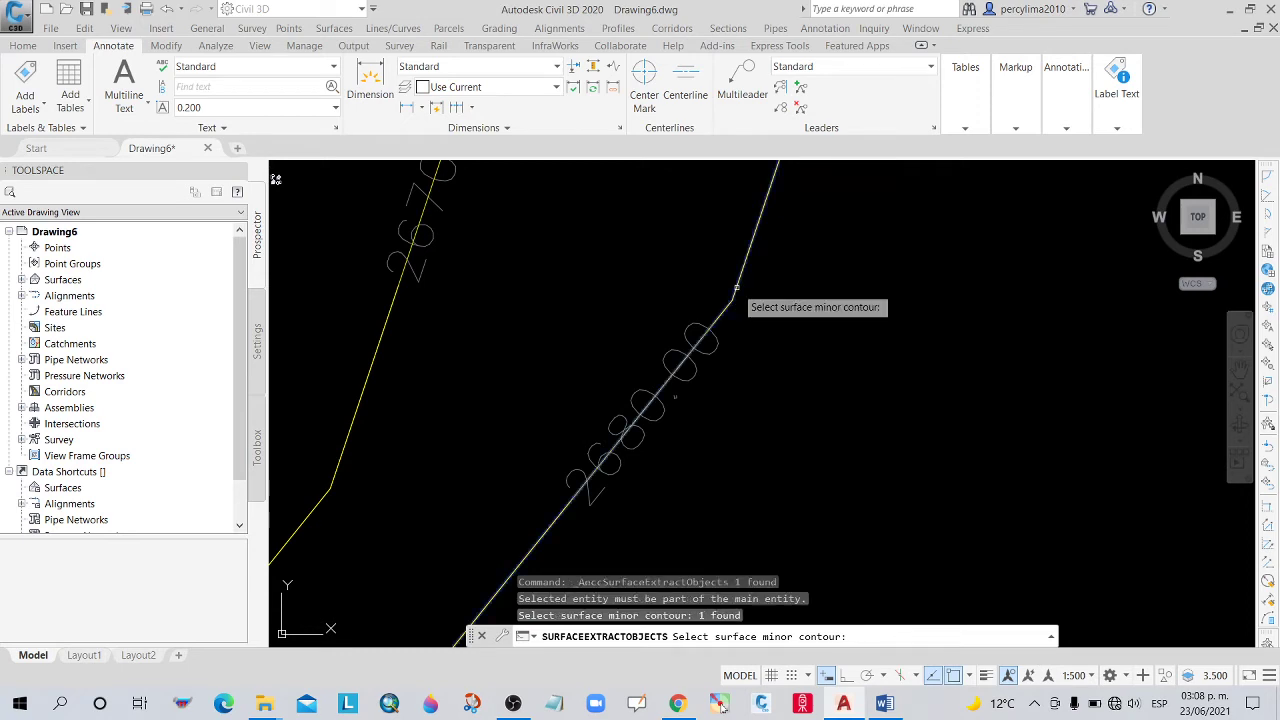
key("Return")
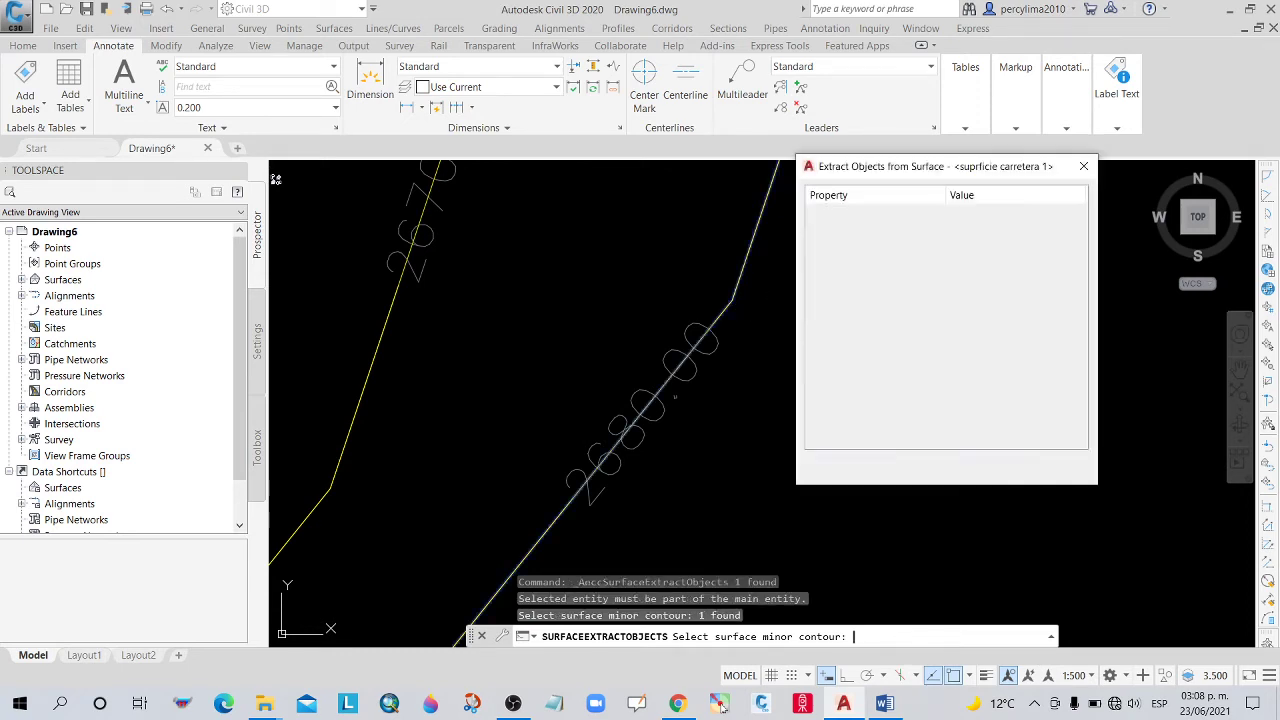
left_click(917, 470)
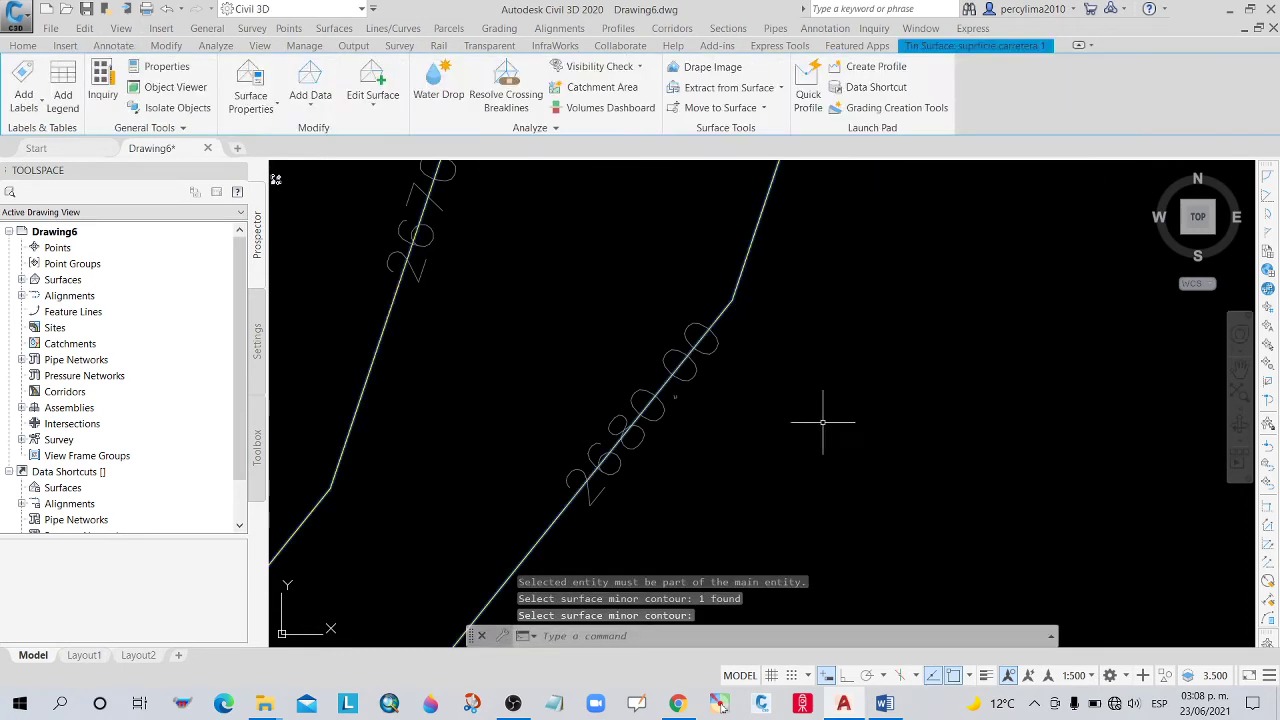
scroll(820, 429, "down", 2)
scroll(760, 390, "down", 3)
scroll(675, 327, "down", 3)
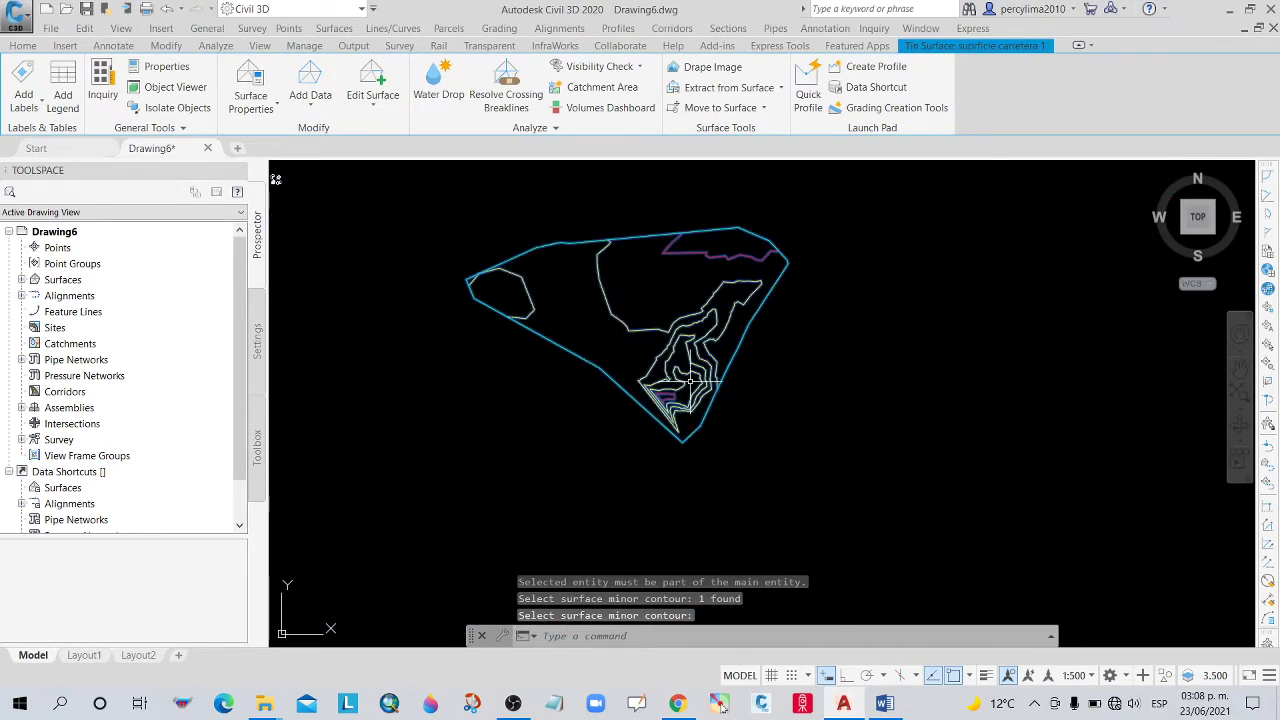
scroll(680, 350, "up", 2)
scroll(686, 400, "up", 2)
scroll(714, 426, "up", 2)
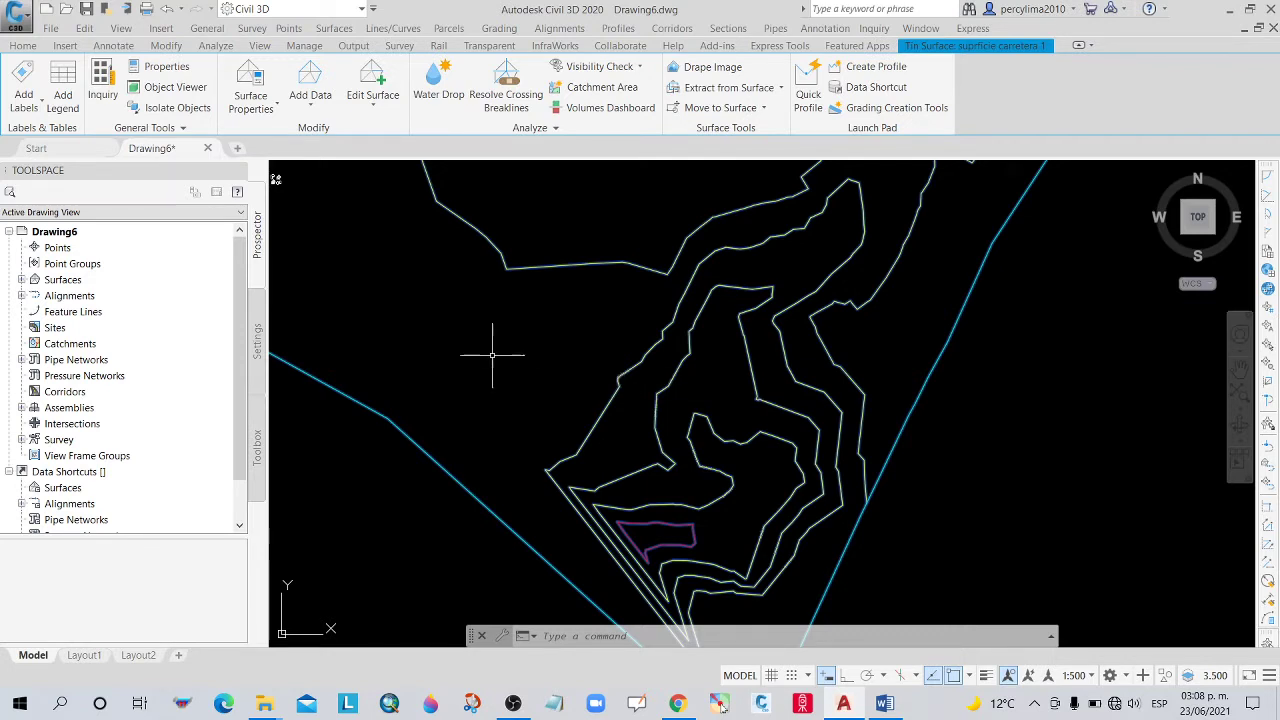
Expand the Surfaces collection in Prospector and bring up Paint 3D.
left_click(22, 280)
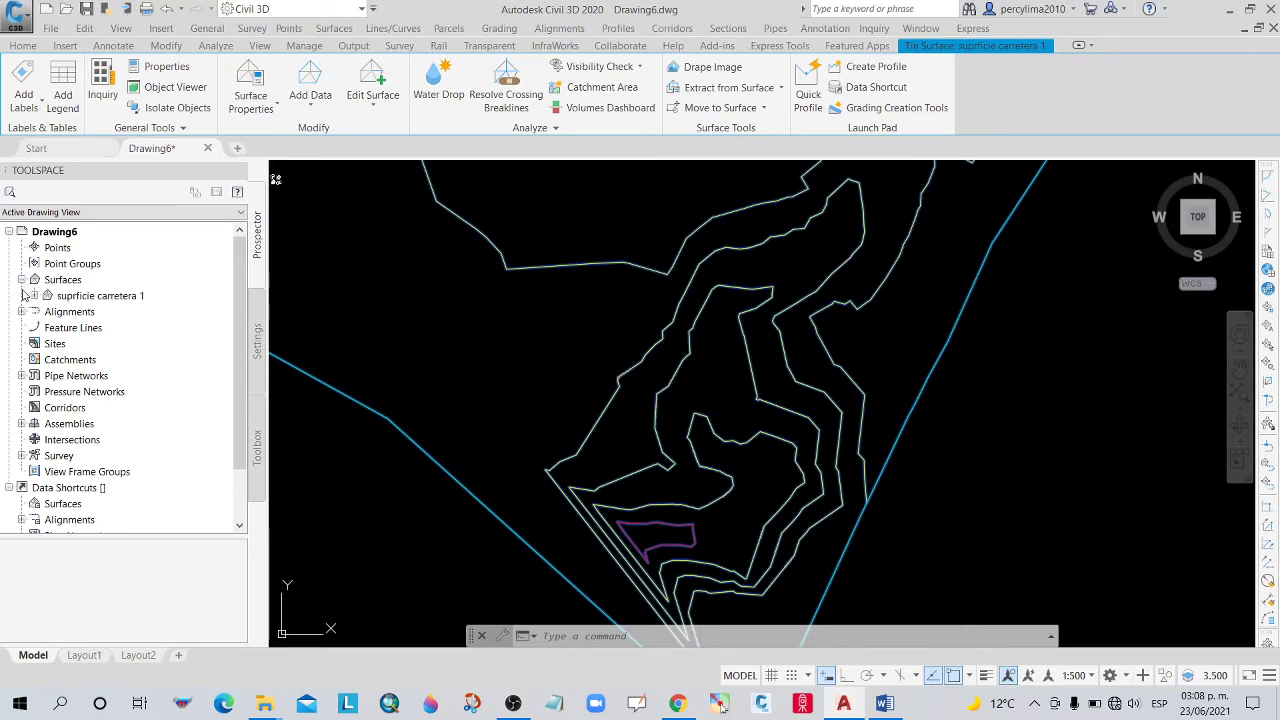
right_click(78, 281)
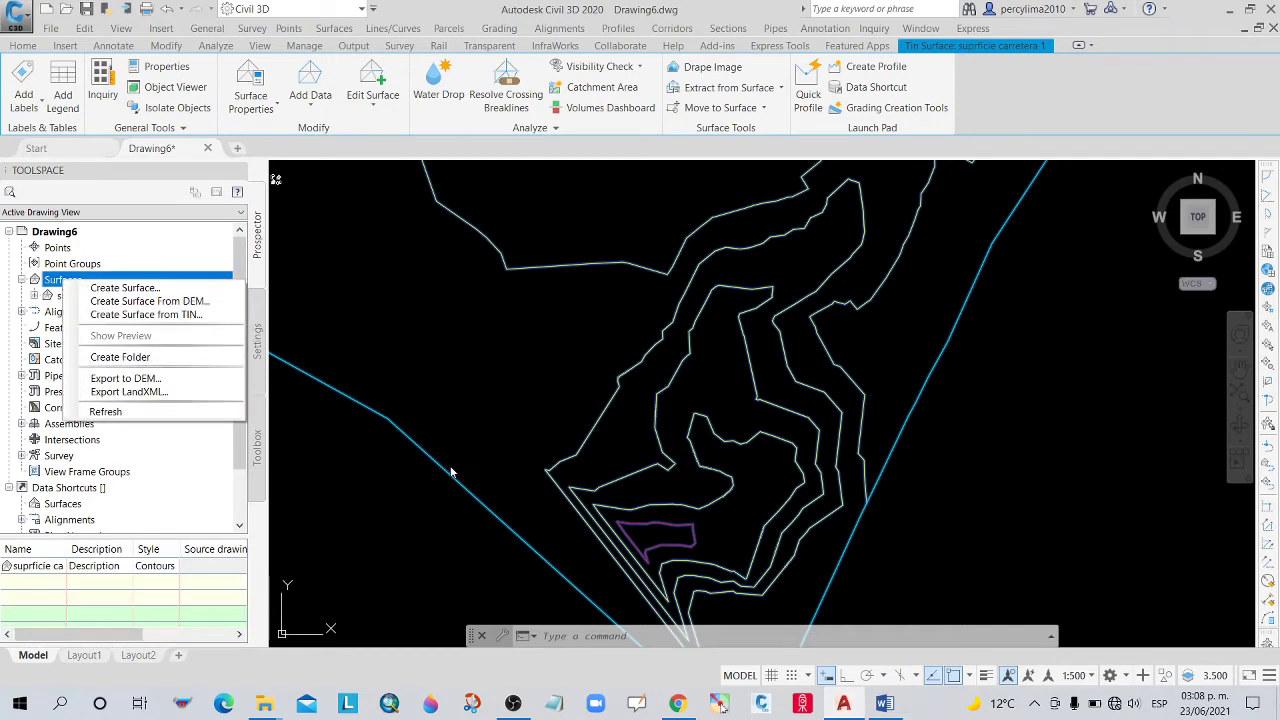
left_click(430, 703)
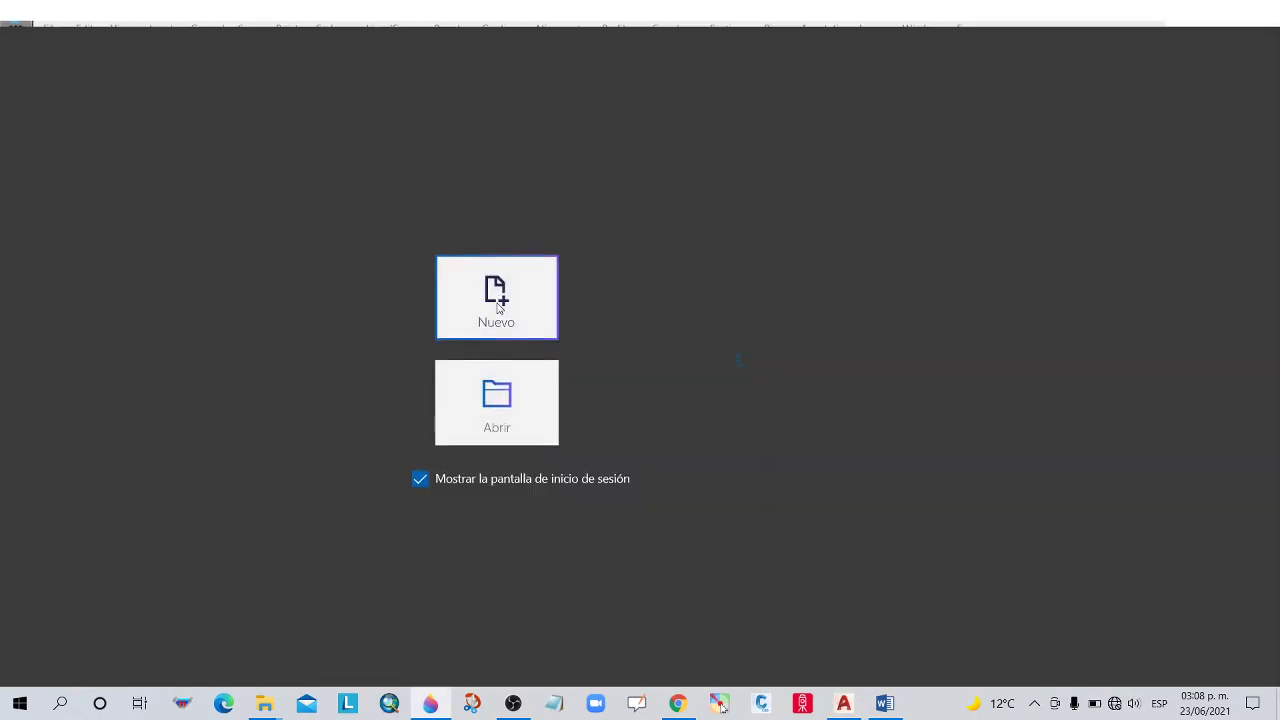
On a new blank canvas, handwrite the elevations 2660, 2670 and 2680 in three rows.
left_click(497, 307)
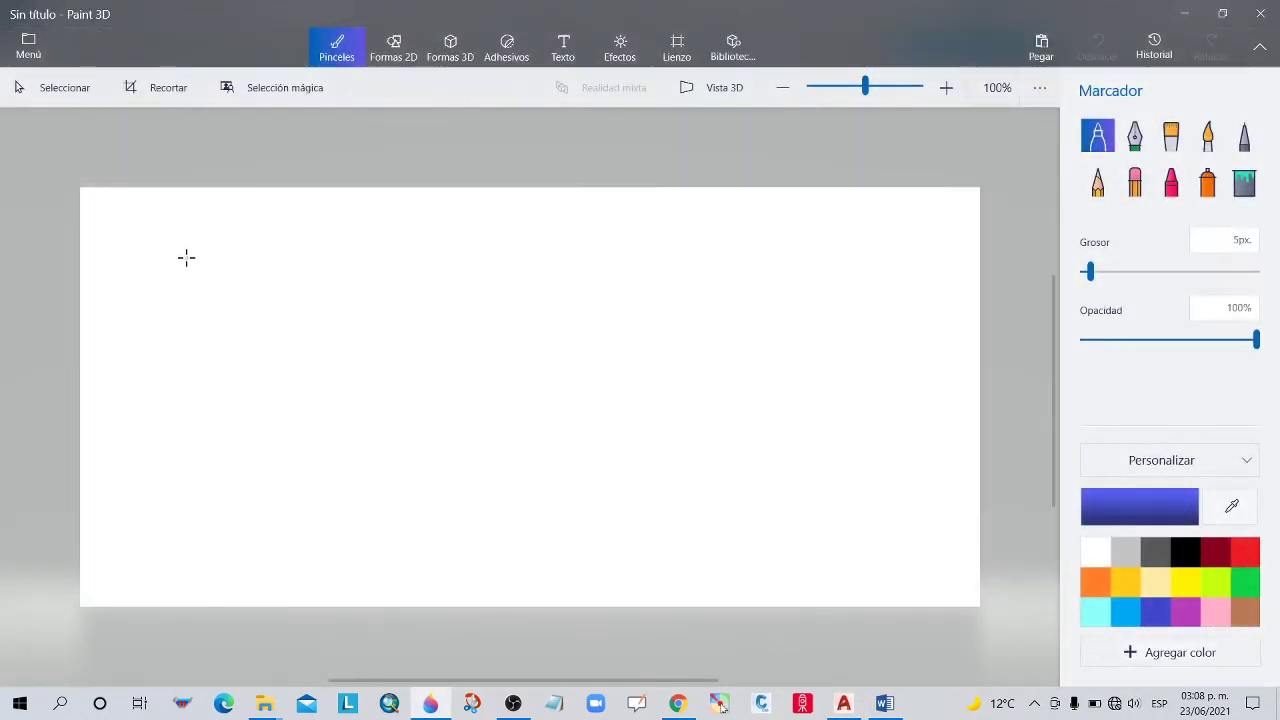
mouse_move(186, 258)
left_mouse_down()
mouse_move(222, 264)
mouse_move(232, 297)
left_mouse_up()
mouse_move(266, 254)
left_mouse_down()
mouse_move(283, 283)
mouse_move(250, 278)
left_mouse_up()
left_click_drag(318, 247, 302, 282)
mouse_move(366, 250)
left_mouse_down()
mouse_move(352, 280)
mouse_move(372, 247)
left_mouse_up()
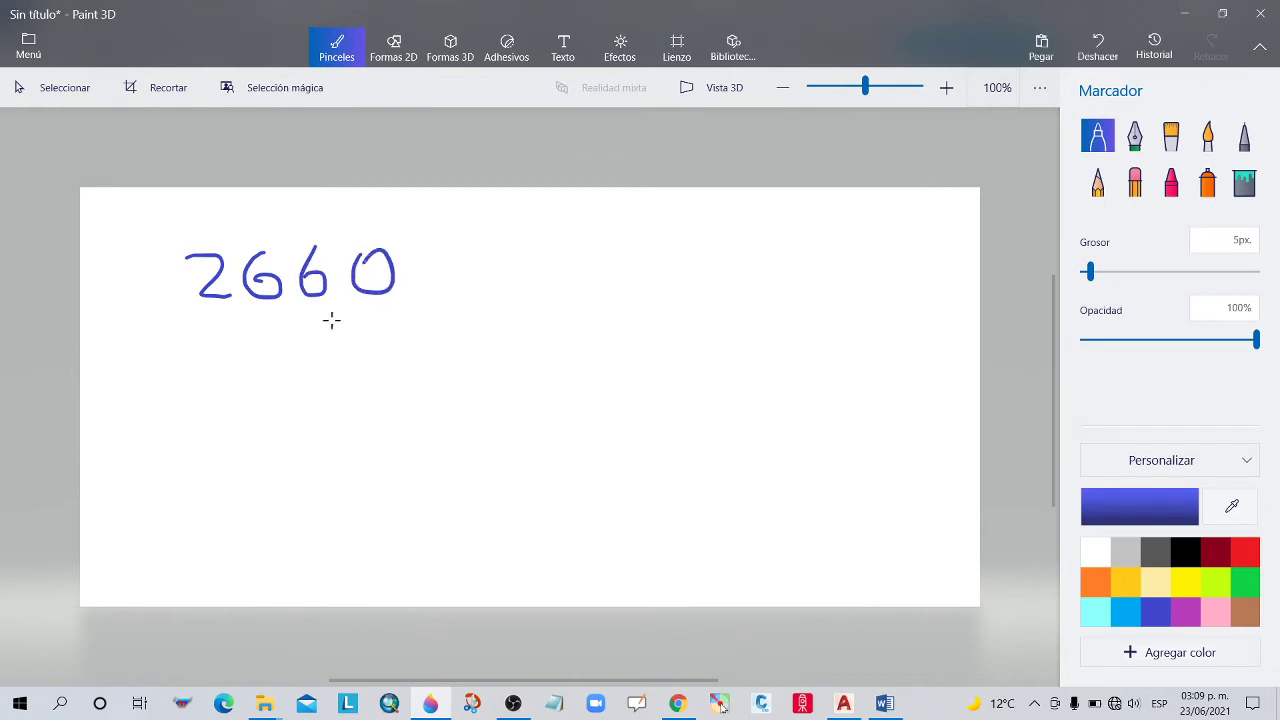
mouse_move(201, 344)
left_mouse_down()
mouse_move(263, 352)
mouse_move(286, 392)
left_mouse_up()
mouse_move(302, 346)
left_mouse_down()
mouse_move(292, 375)
mouse_move(366, 392)
mouse_move(388, 358)
left_mouse_up()
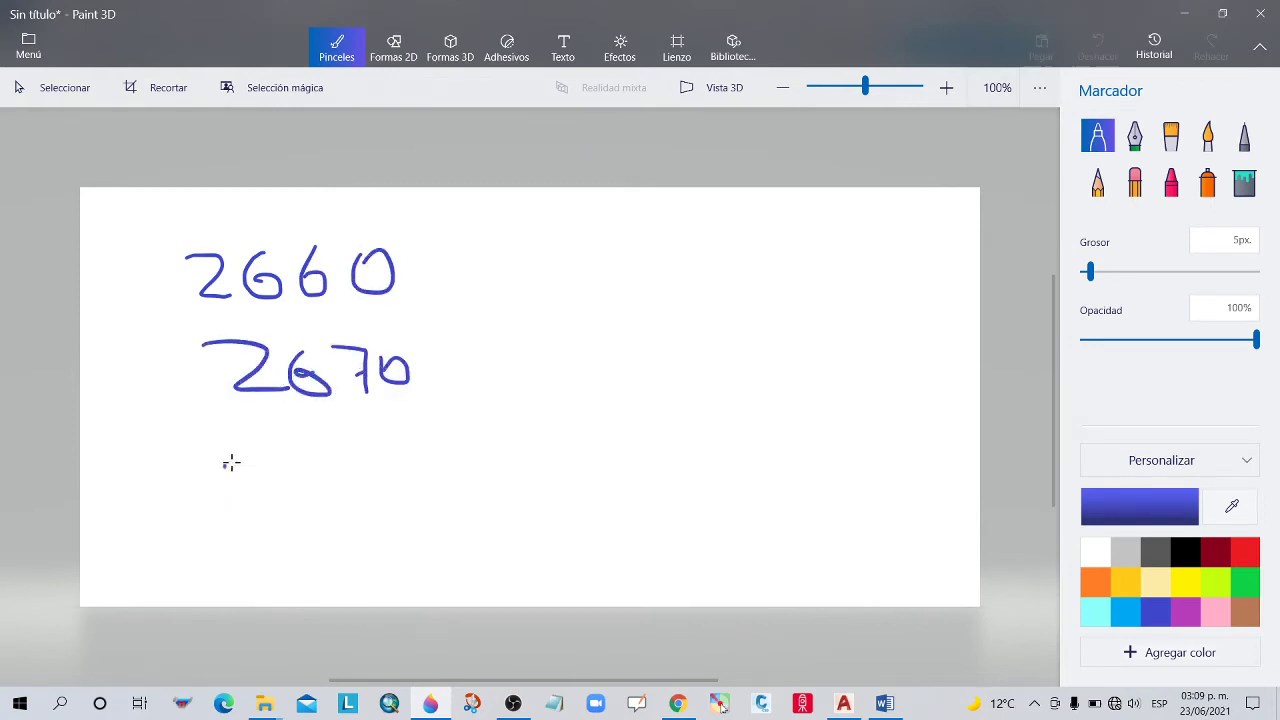
mouse_move(224, 466)
left_mouse_down()
mouse_move(266, 500)
mouse_move(290, 490)
left_mouse_up()
mouse_move(376, 464)
left_mouse_down()
mouse_move(351, 503)
mouse_move(378, 462)
mouse_move(433, 452)
left_mouse_up()
Draw arrows from the elevations to 'Superficie Plana' and then to 'Area', and minimize Paint 3D.
mouse_move(402, 280)
left_mouse_down()
mouse_move(578, 372)
mouse_move(504, 462)
left_mouse_up()
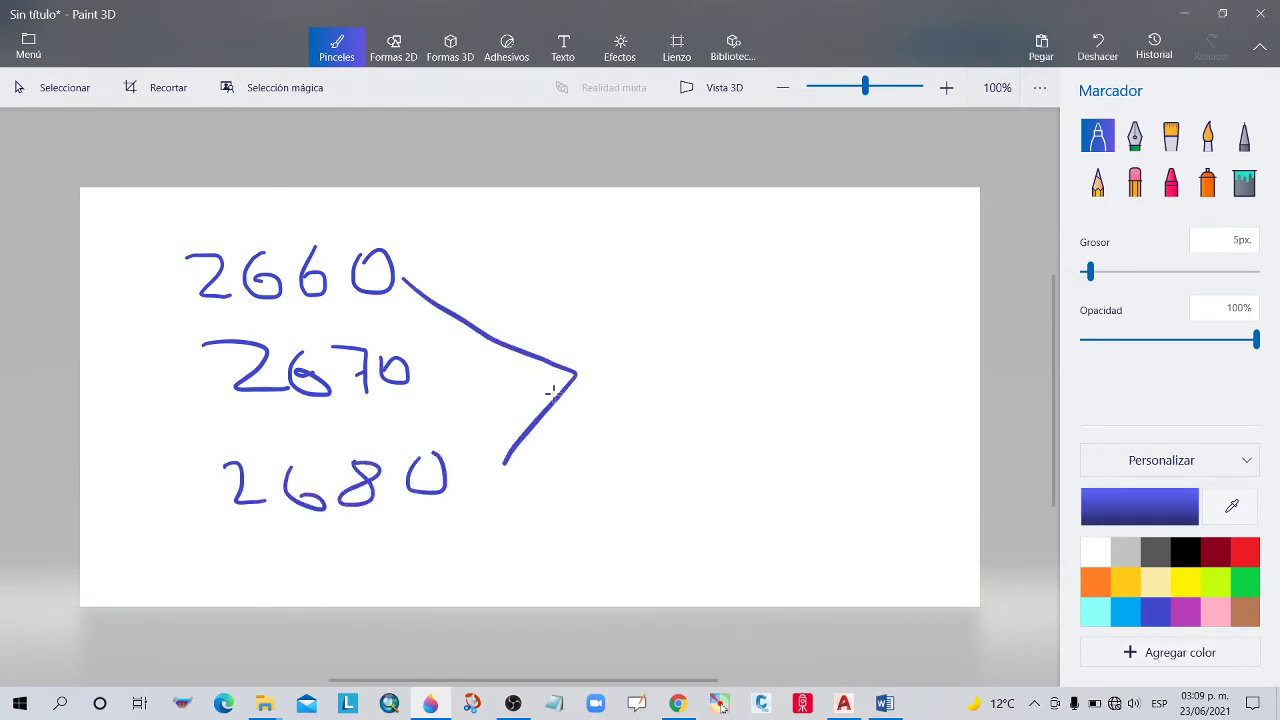
left_click_drag(576, 374, 436, 385)
mouse_move(638, 322)
left_mouse_down()
mouse_move(598, 378)
mouse_move(658, 374)
mouse_move(676, 356)
mouse_move(685, 396)
left_mouse_up()
mouse_move(684, 350)
left_mouse_down()
mouse_move(686, 372)
mouse_move(718, 352)
mouse_move(766, 394)
mouse_move(797, 366)
mouse_move(800, 332)
mouse_move(812, 364)
mouse_move(848, 366)
mouse_move(876, 345)
left_mouse_up()
mouse_move(728, 418)
left_mouse_down()
mouse_move(728, 476)
mouse_move(728, 432)
mouse_move(777, 455)
mouse_move(804, 442)
mouse_move(816, 455)
mouse_move(903, 457)
left_mouse_up()
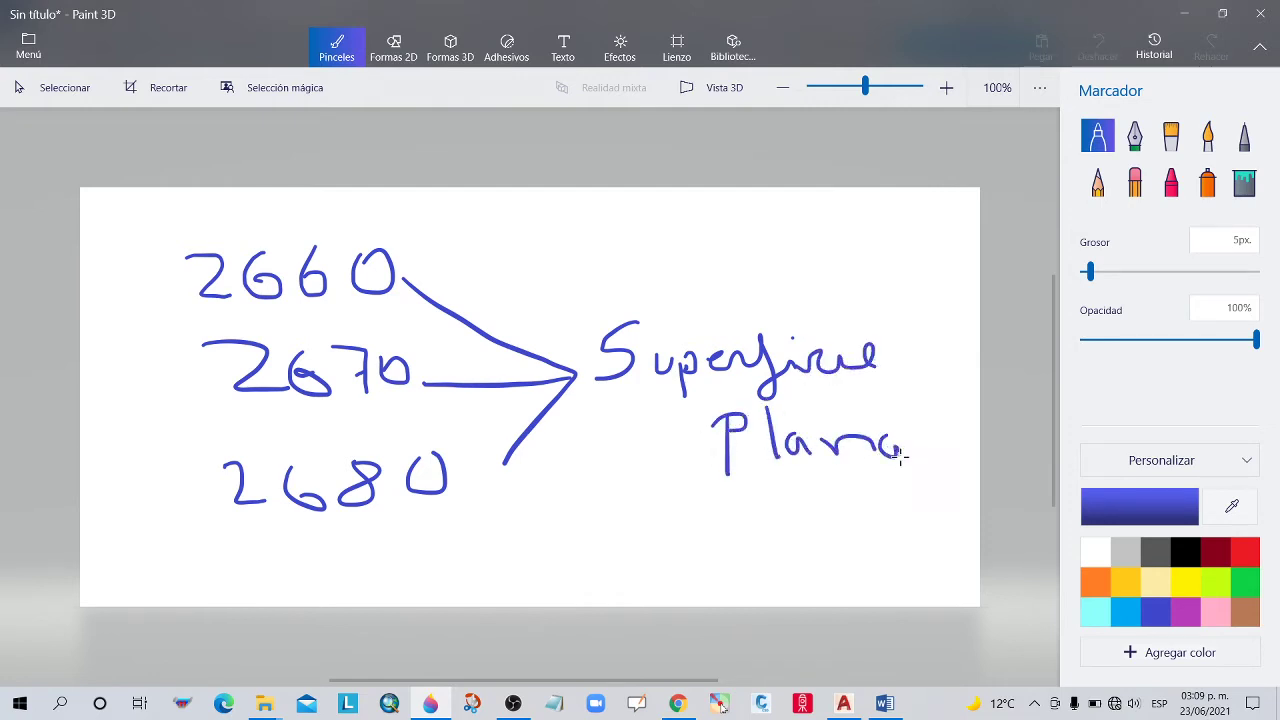
mouse_move(815, 484)
left_mouse_down()
mouse_move(815, 522)
mouse_move(838, 507)
mouse_move(820, 534)
mouse_move(838, 506)
left_mouse_up()
left_click_drag(766, 556, 766, 580)
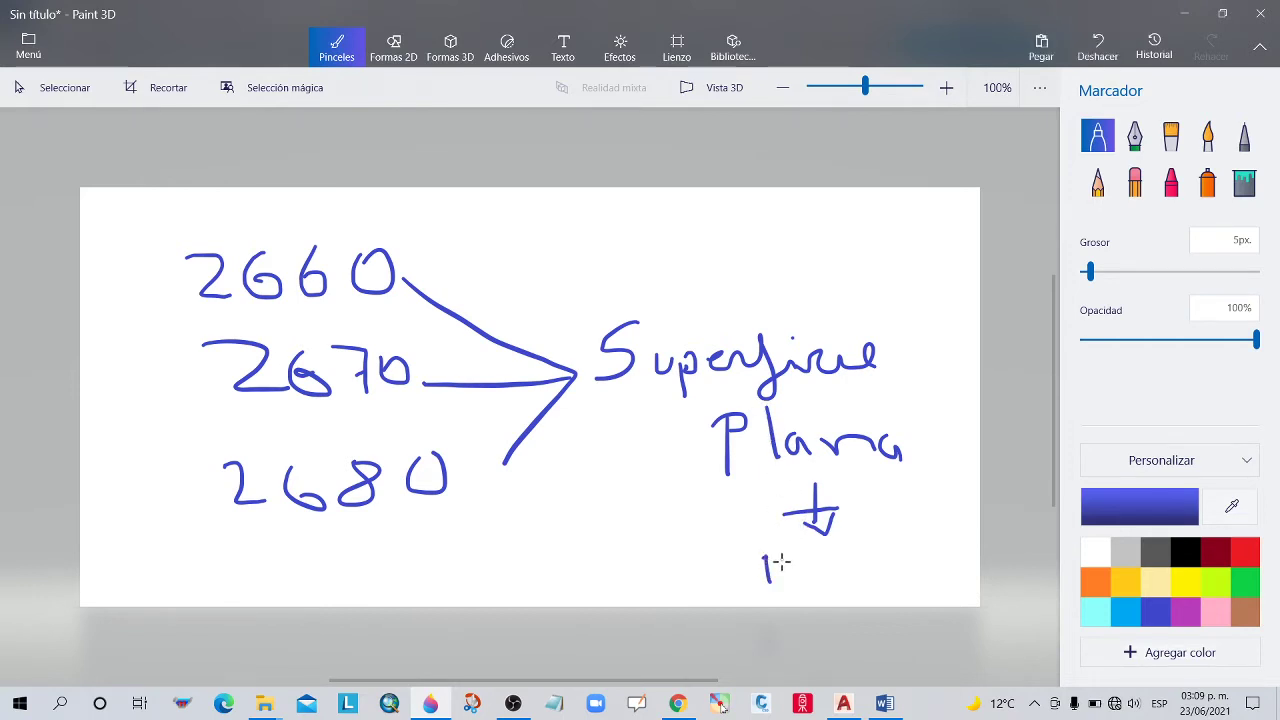
mouse_move(772, 555)
left_mouse_down()
mouse_move(798, 582)
mouse_move(802, 567)
mouse_move(911, 578)
left_mouse_up()
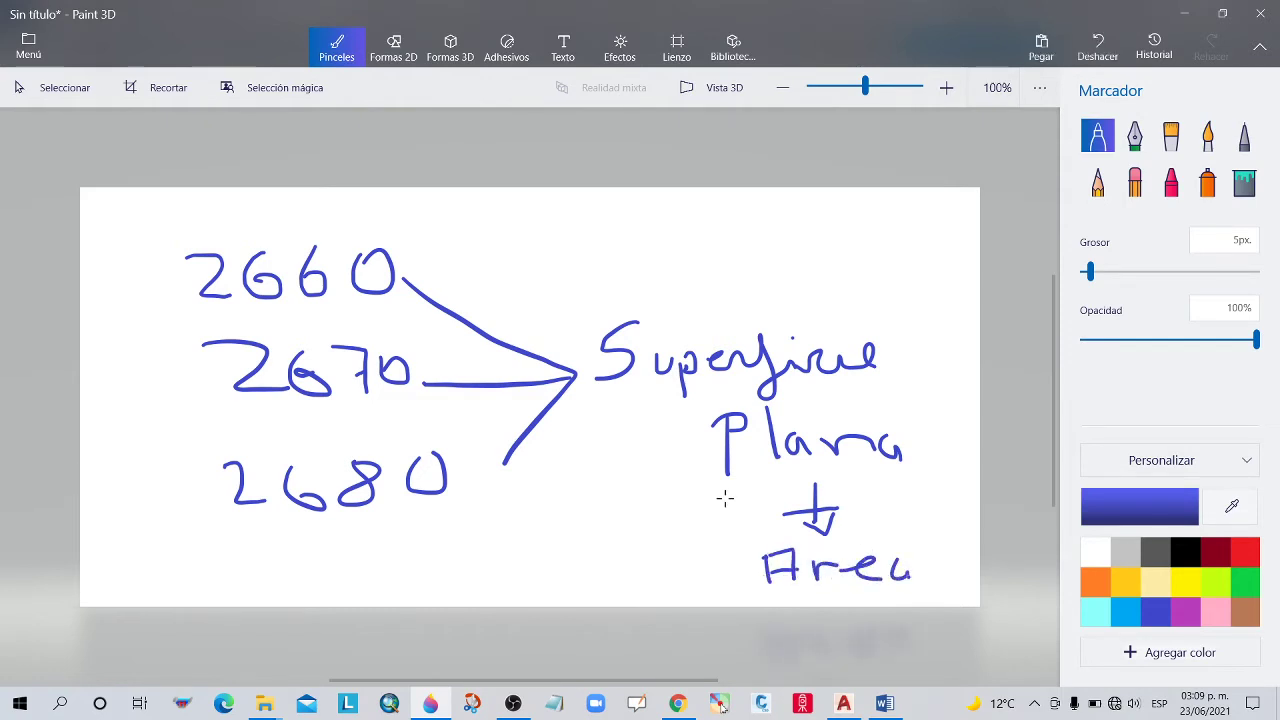
left_click(1190, 17)
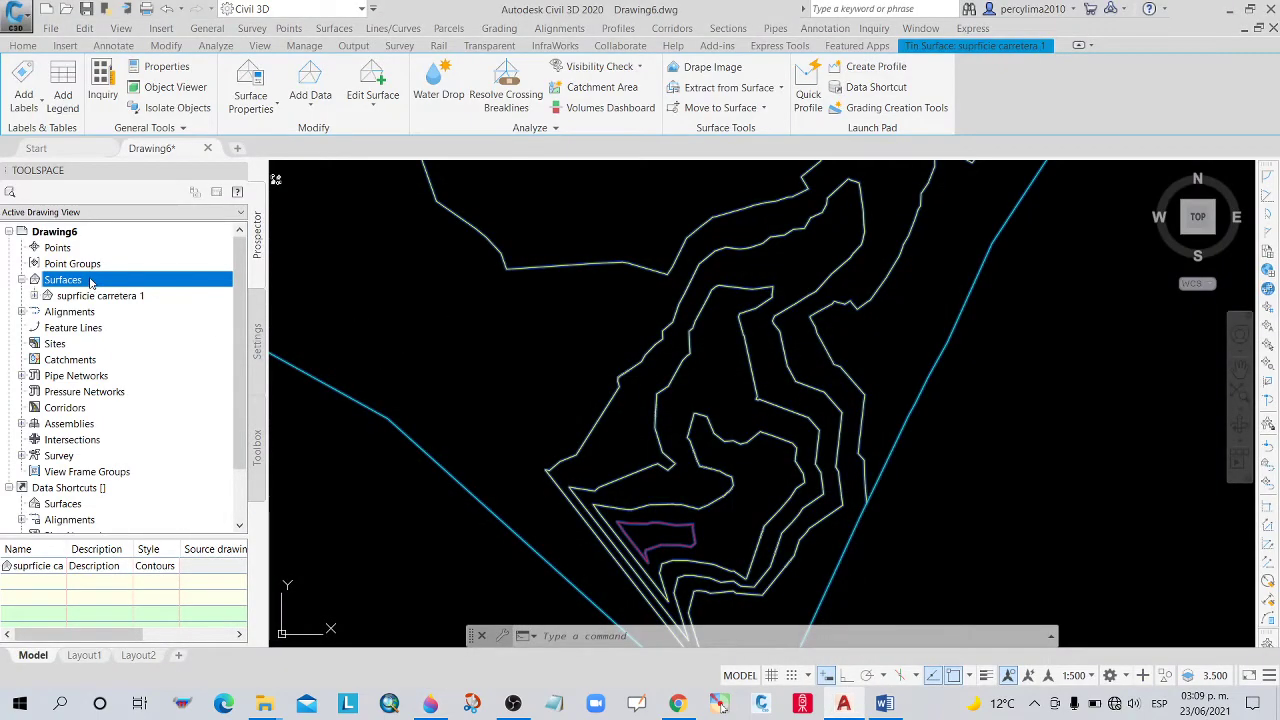
Glance at the Paint 3D elevation sketch again, then hide it to return to the drawing.
right_click(90, 282)
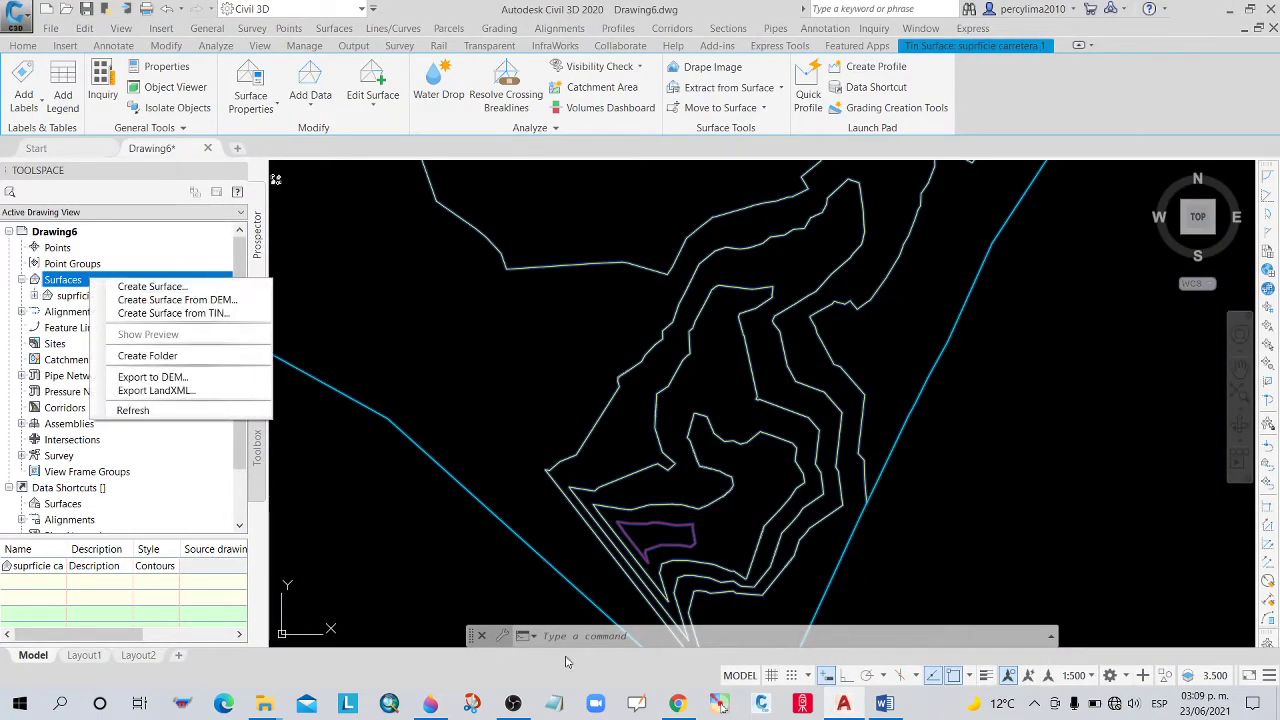
left_click(430, 703)
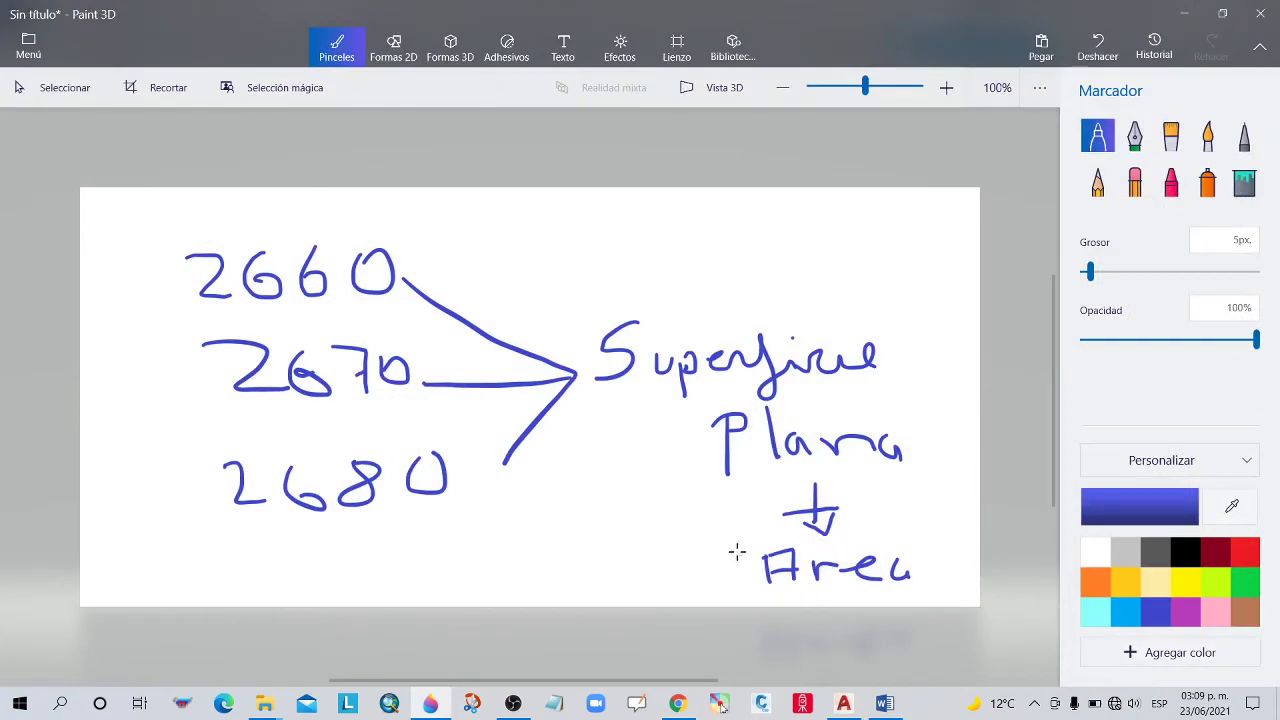
left_click(1184, 14)
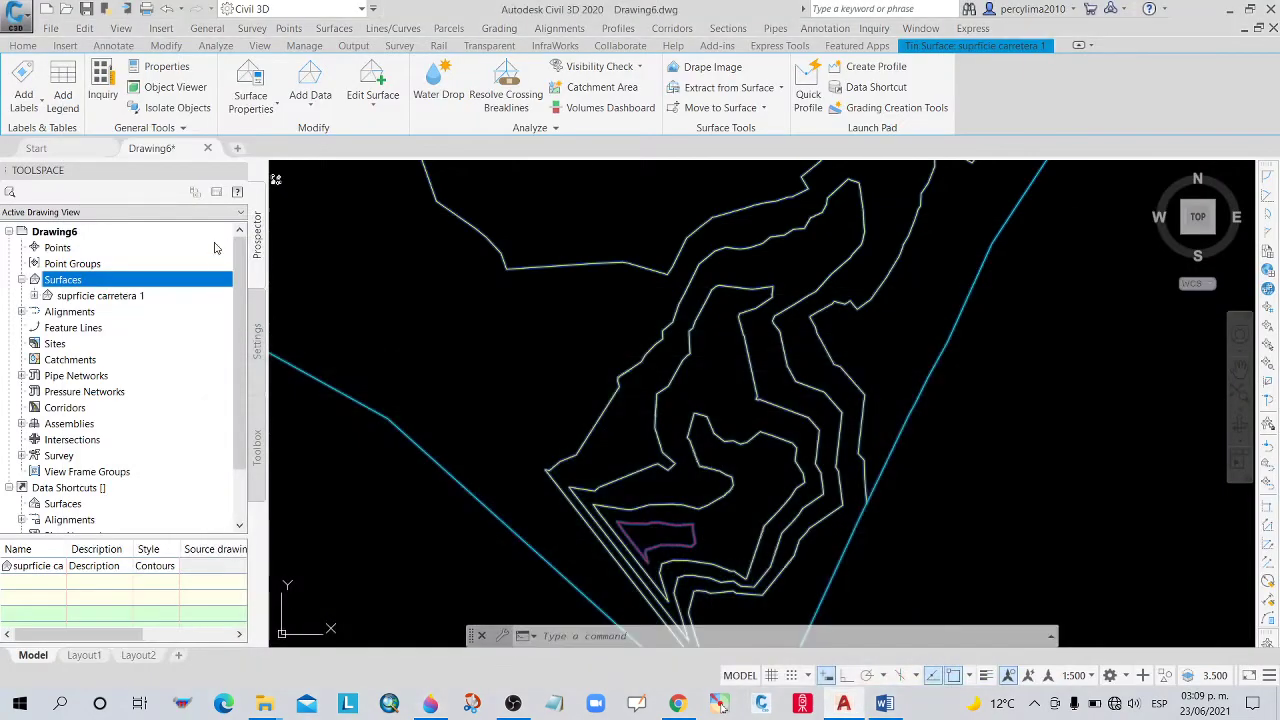
Create a new surface from the Surfaces collection and name it SP 2660.
right_click(143, 287)
left_click(176, 289)
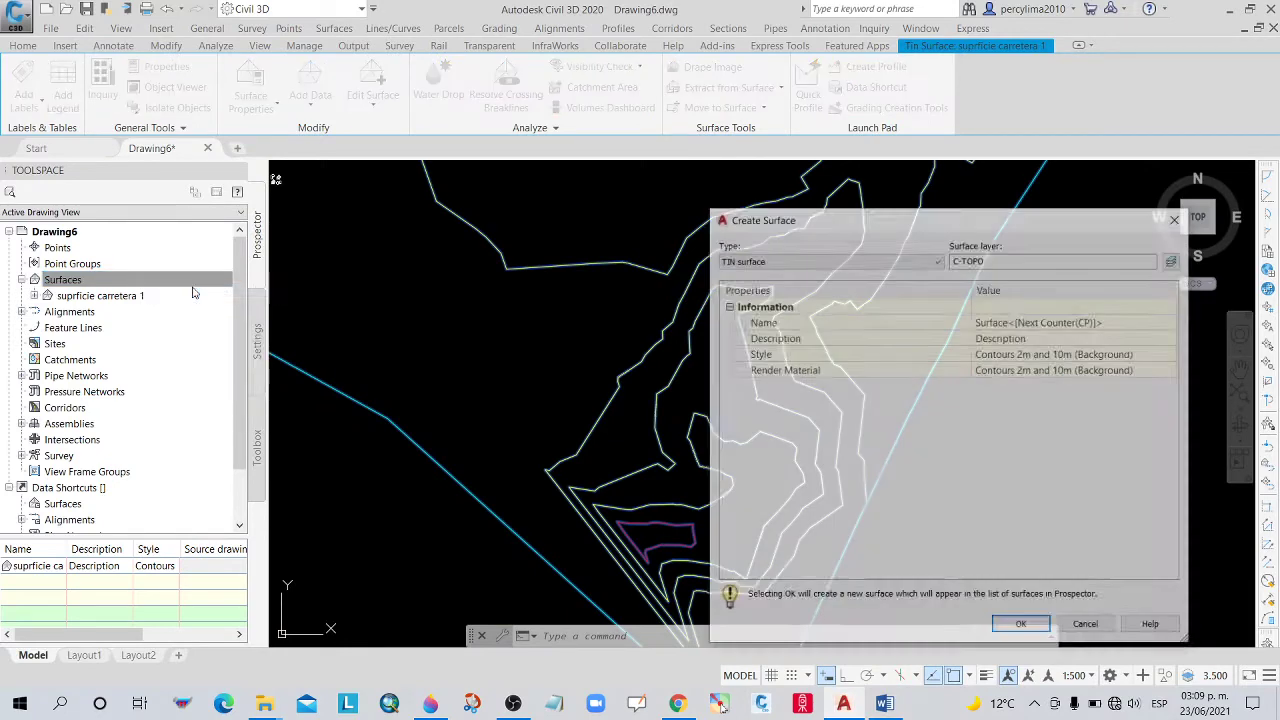
left_click(1036, 325)
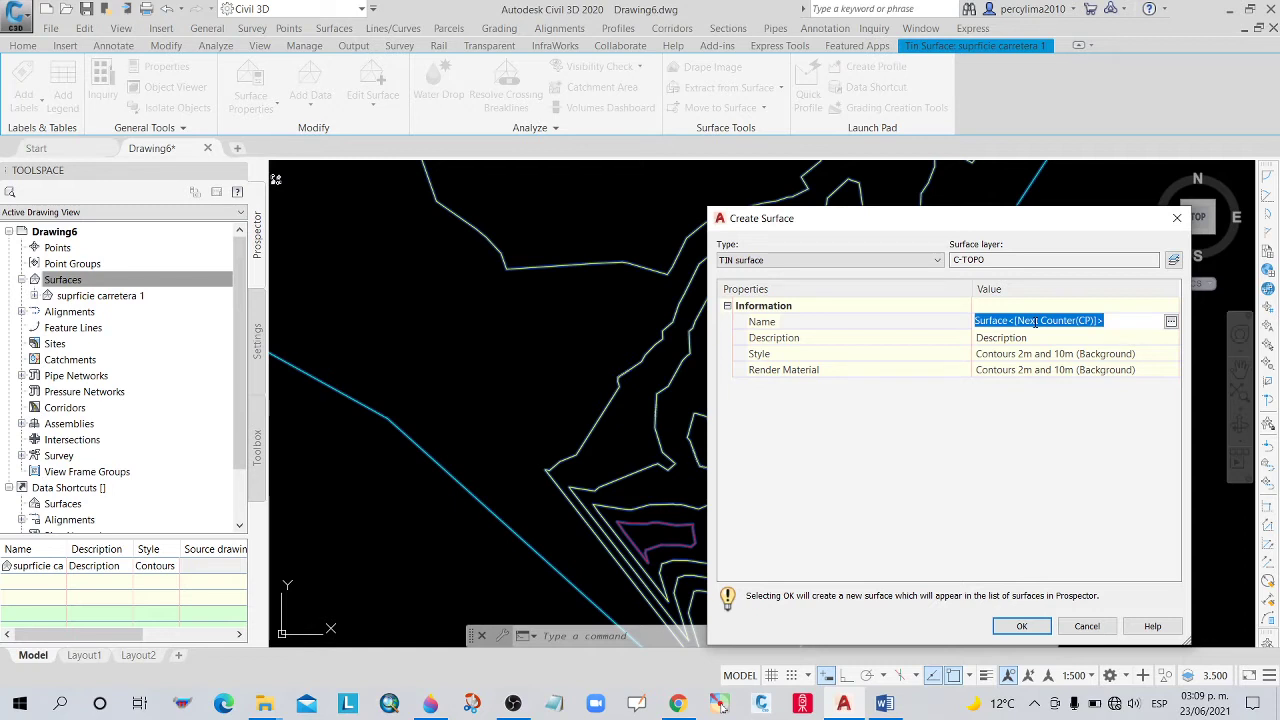
type("ss")
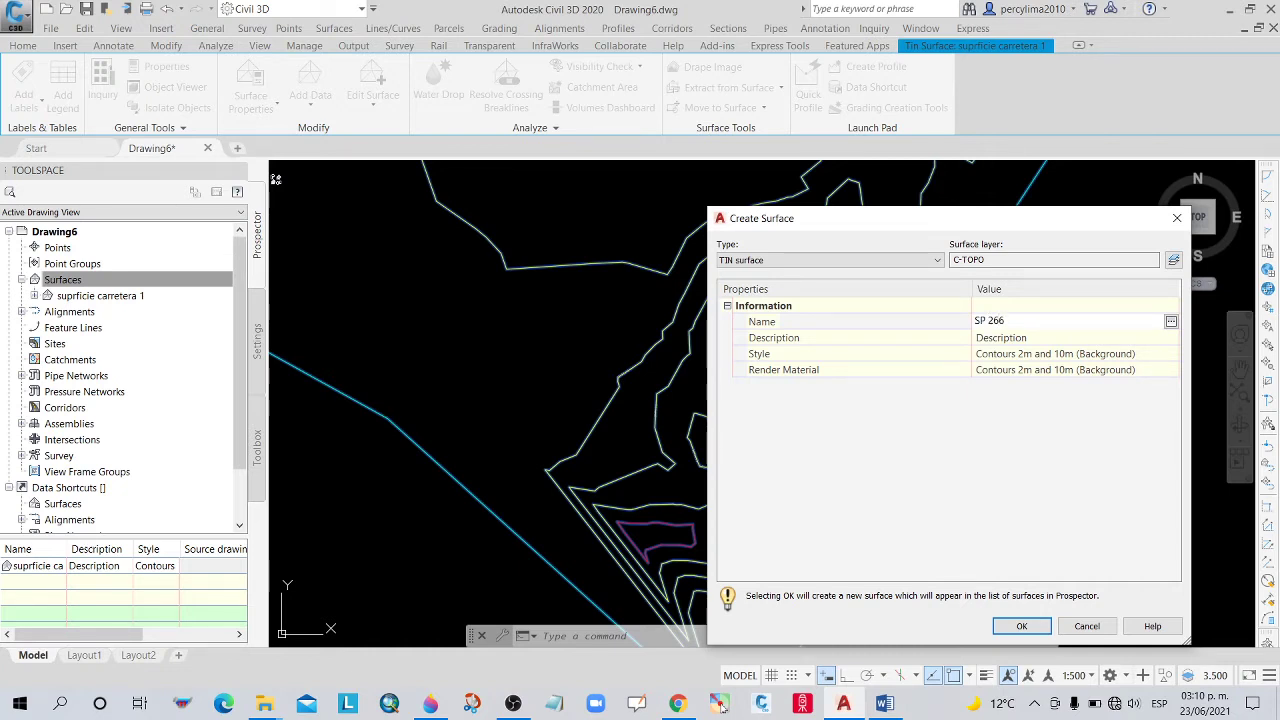
type("0")
left_click_drag(1033, 227, 745, 192)
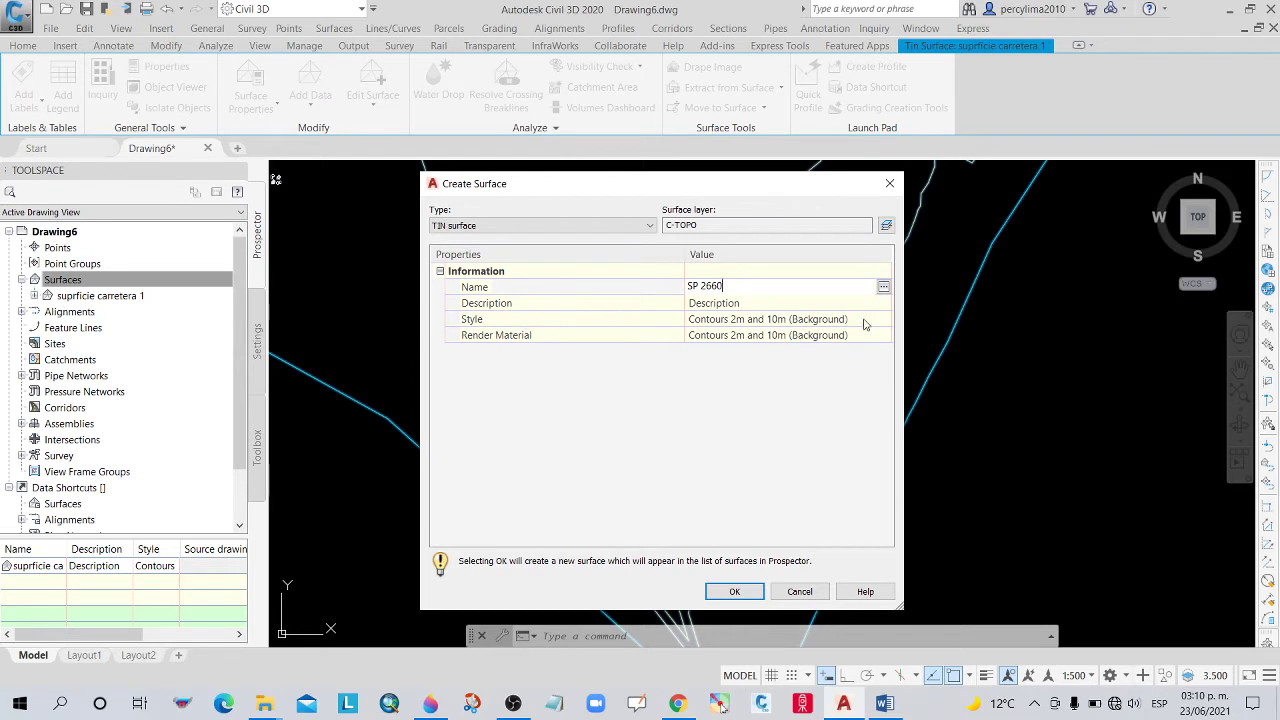
left_click(868, 323)
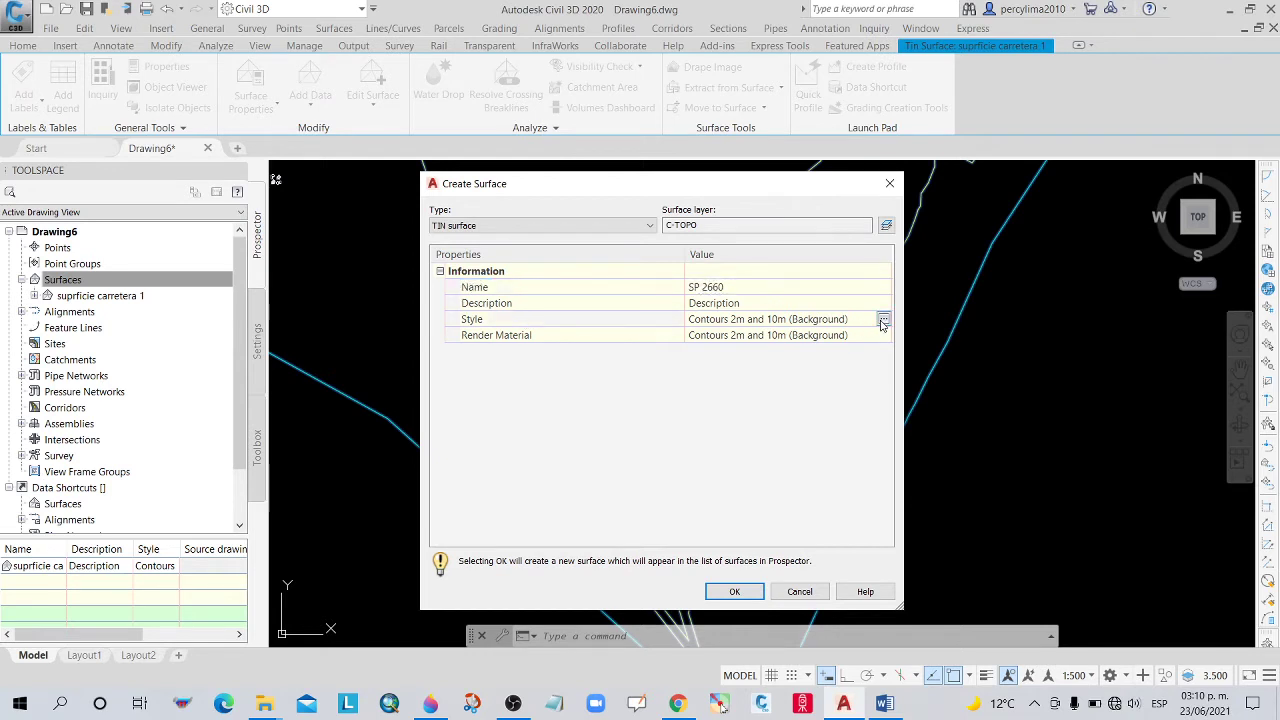
Give SP 2660 the Contours and Triangles style and create the surface.
left_click(884, 320)
left_click_drag(762, 458, 754, 394)
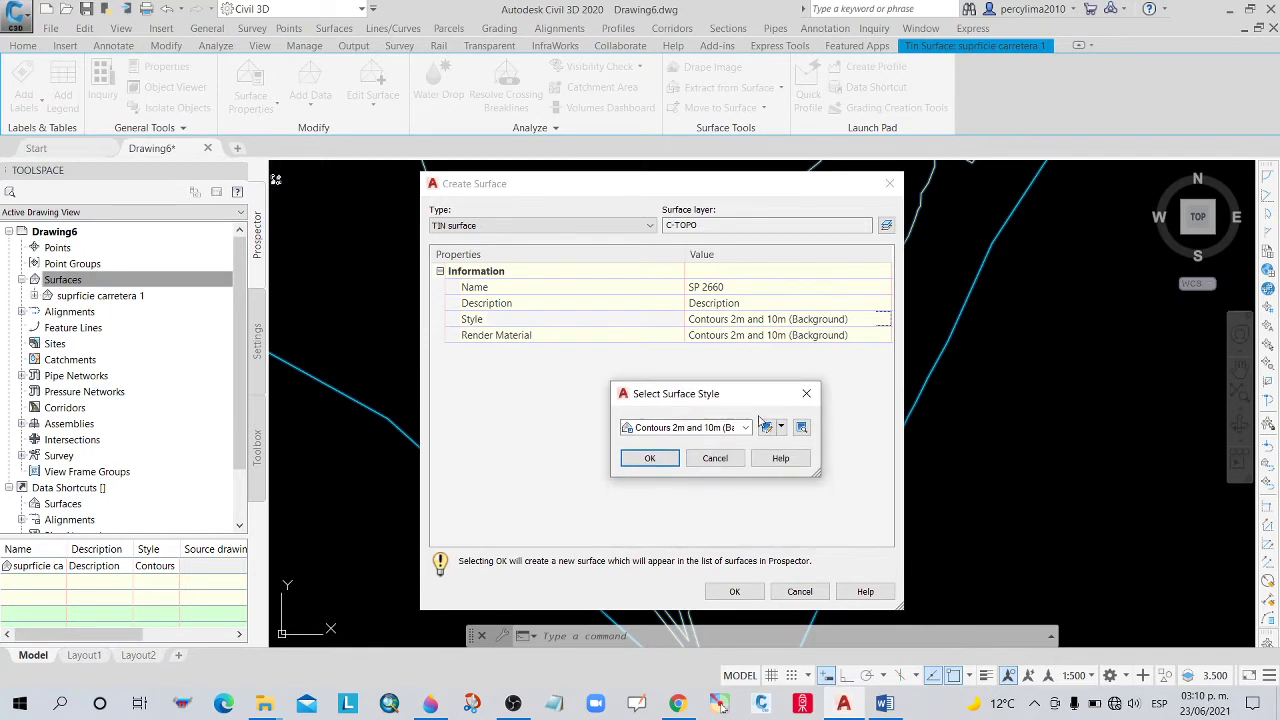
left_click(745, 427)
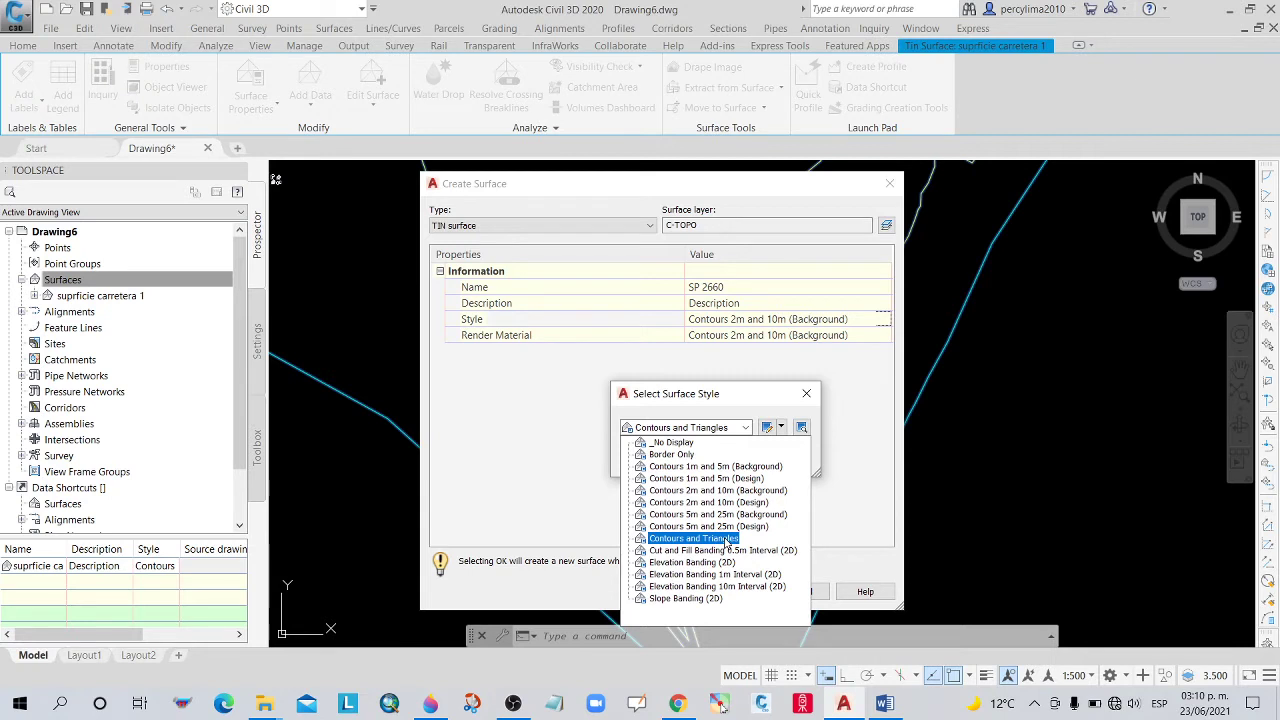
left_click(727, 541)
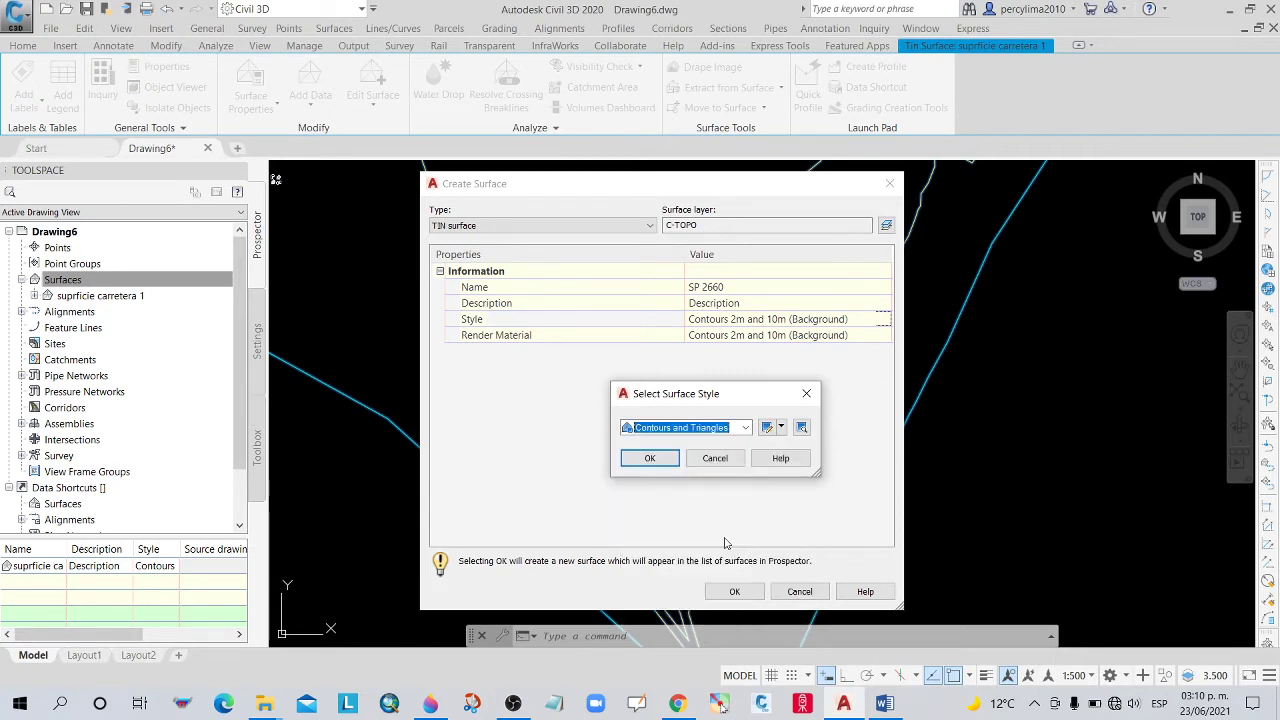
left_click(667, 459)
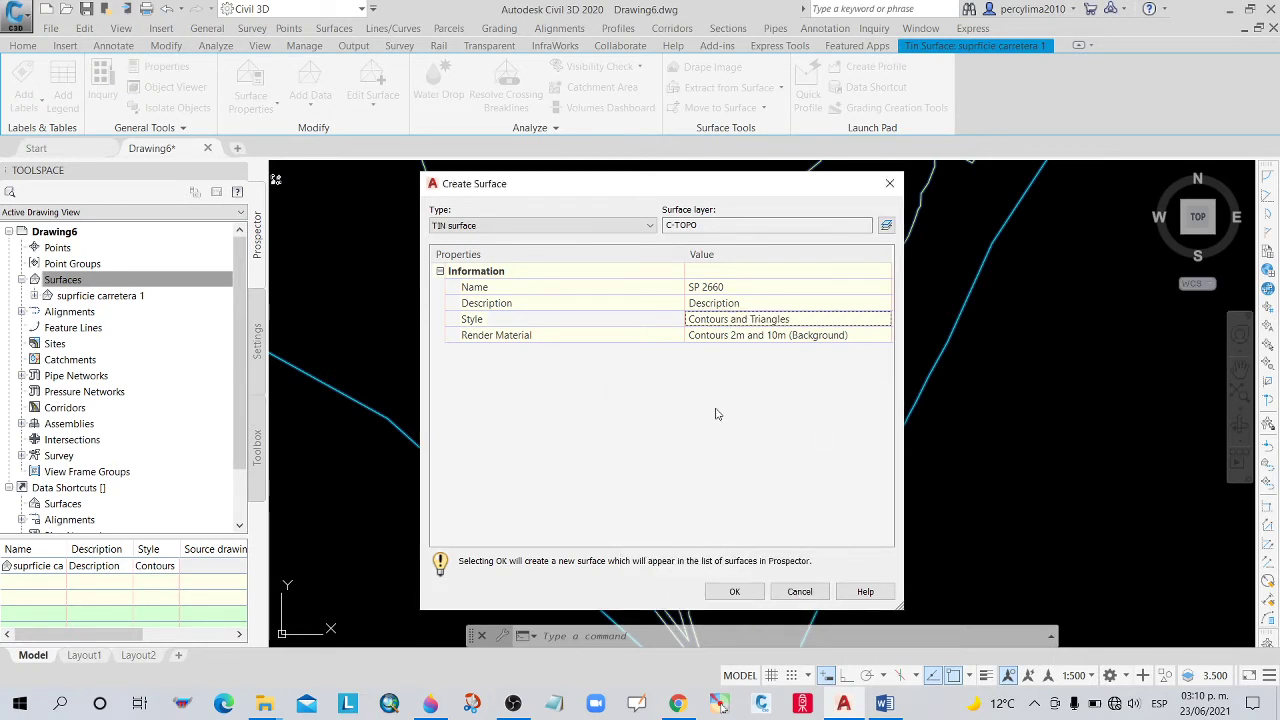
left_click(734, 591)
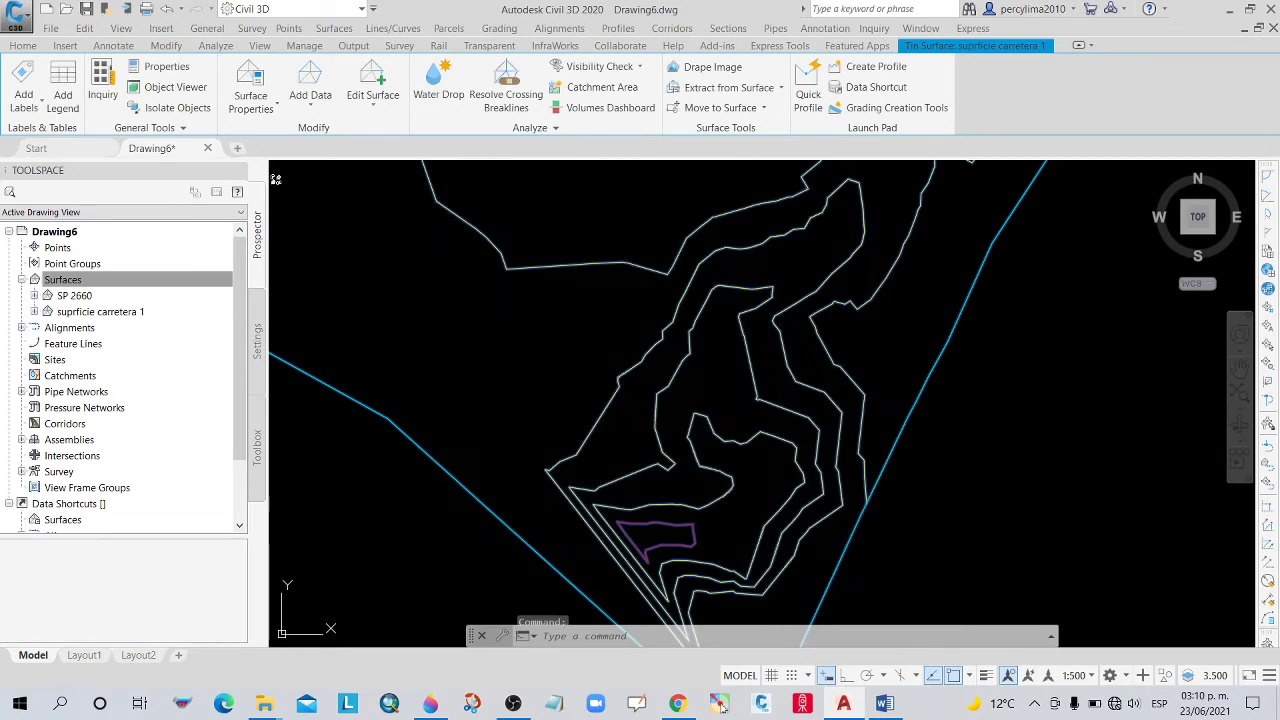
Start adding contour data to suprficie carretera 1's definition, then cancel the contour picking.
left_click(34, 312)
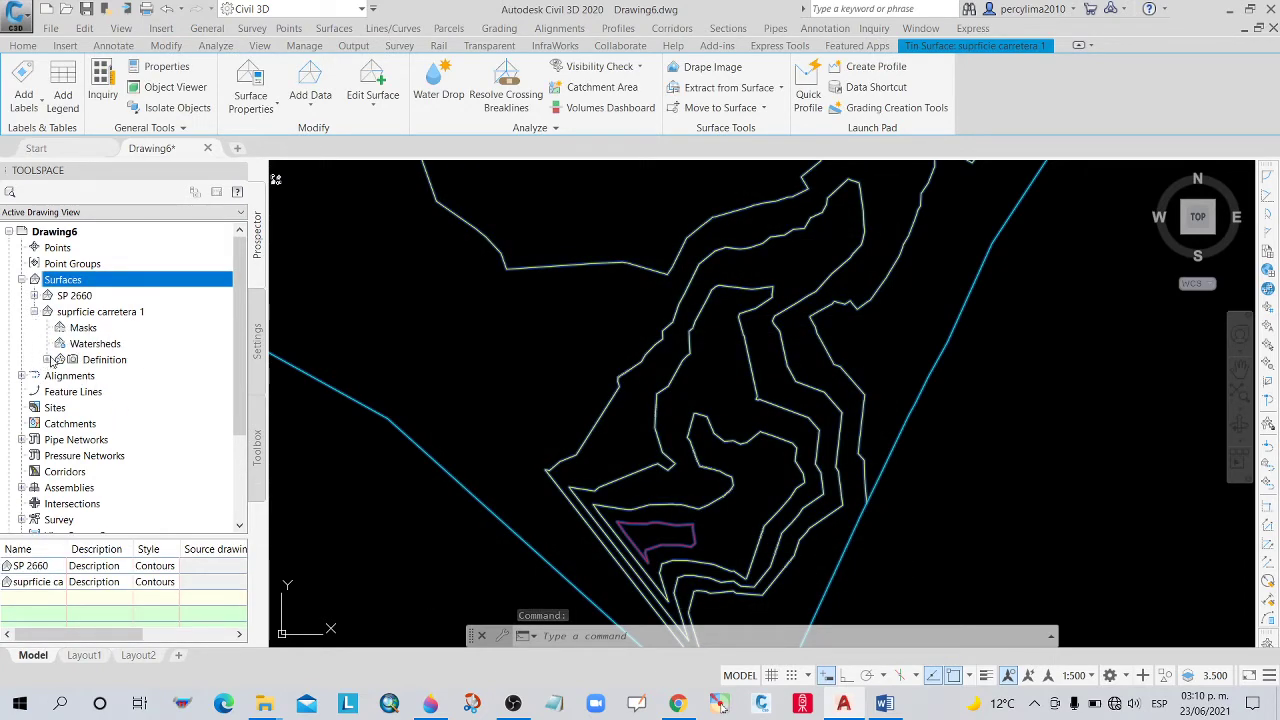
left_click(47, 360)
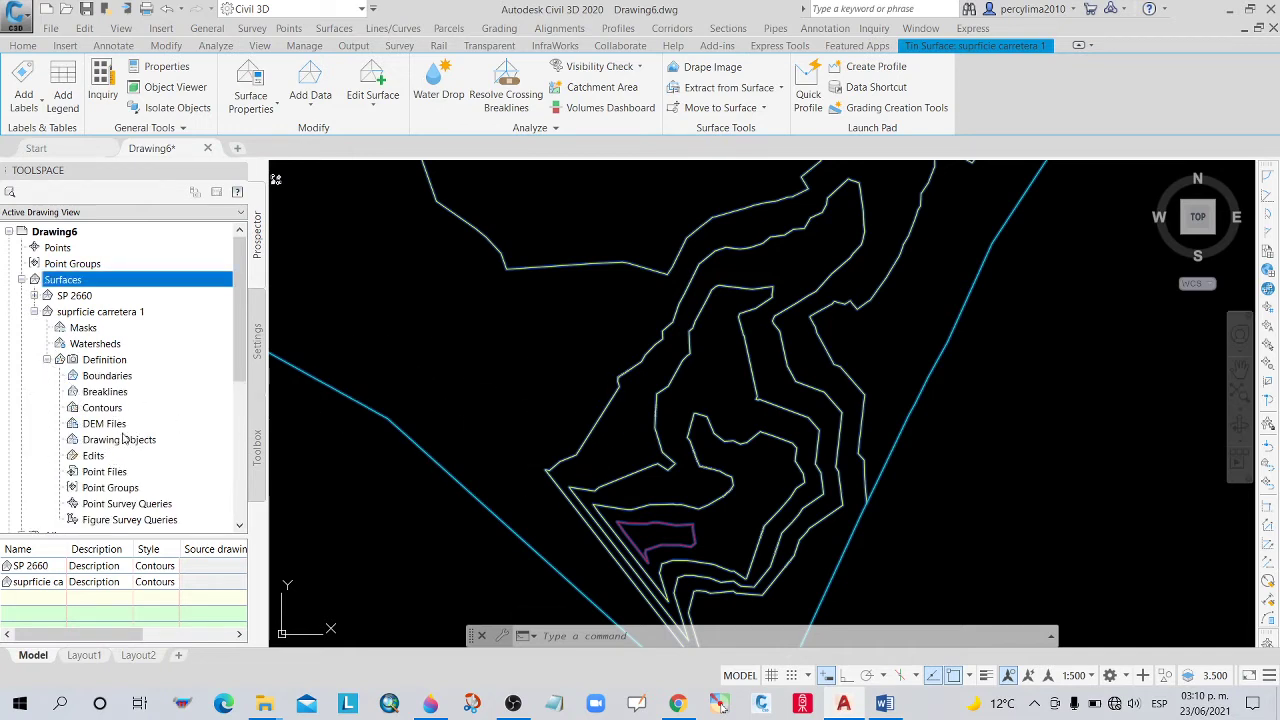
right_click(100, 408)
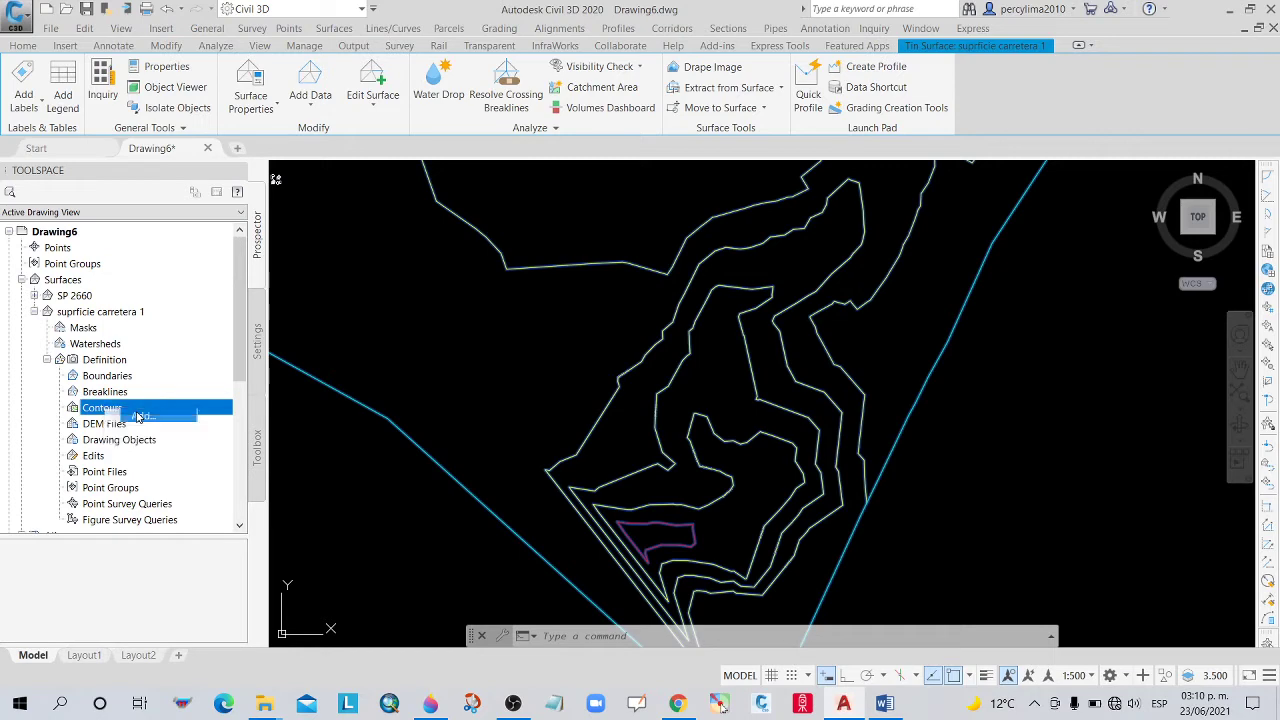
left_click(130, 416)
left_click_drag(990, 203, 1025, 96)
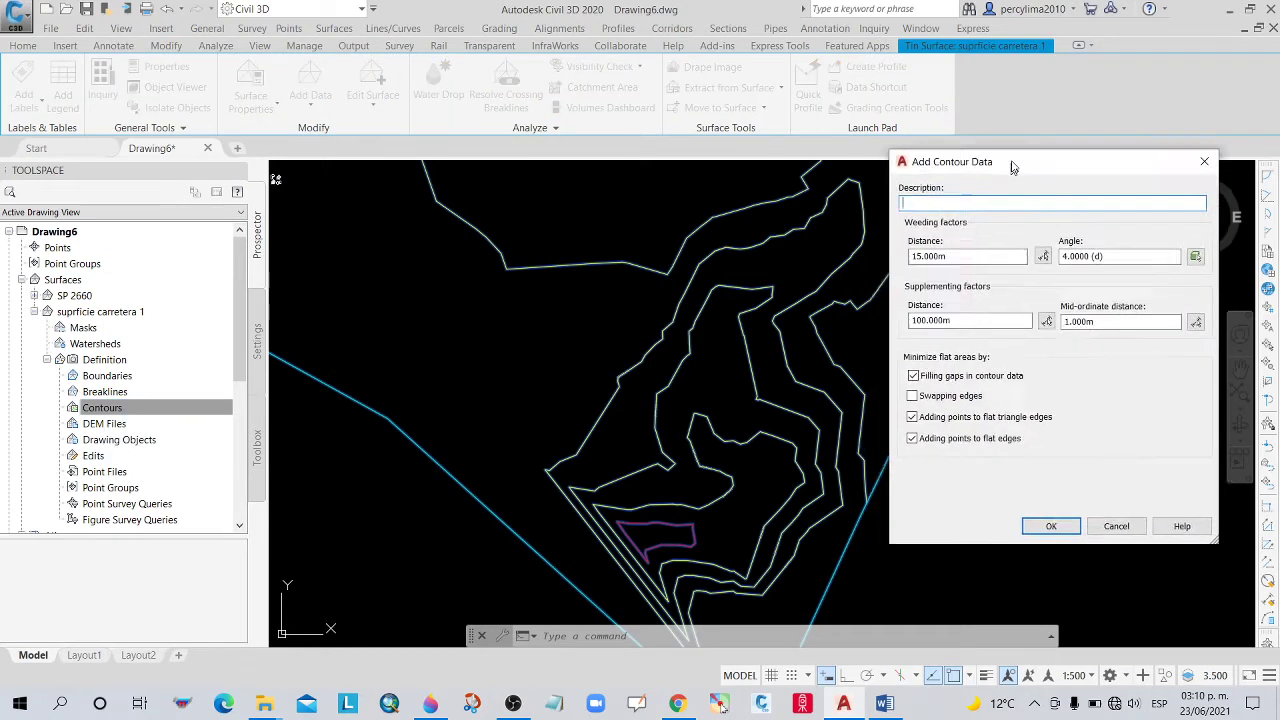
left_click(1068, 458)
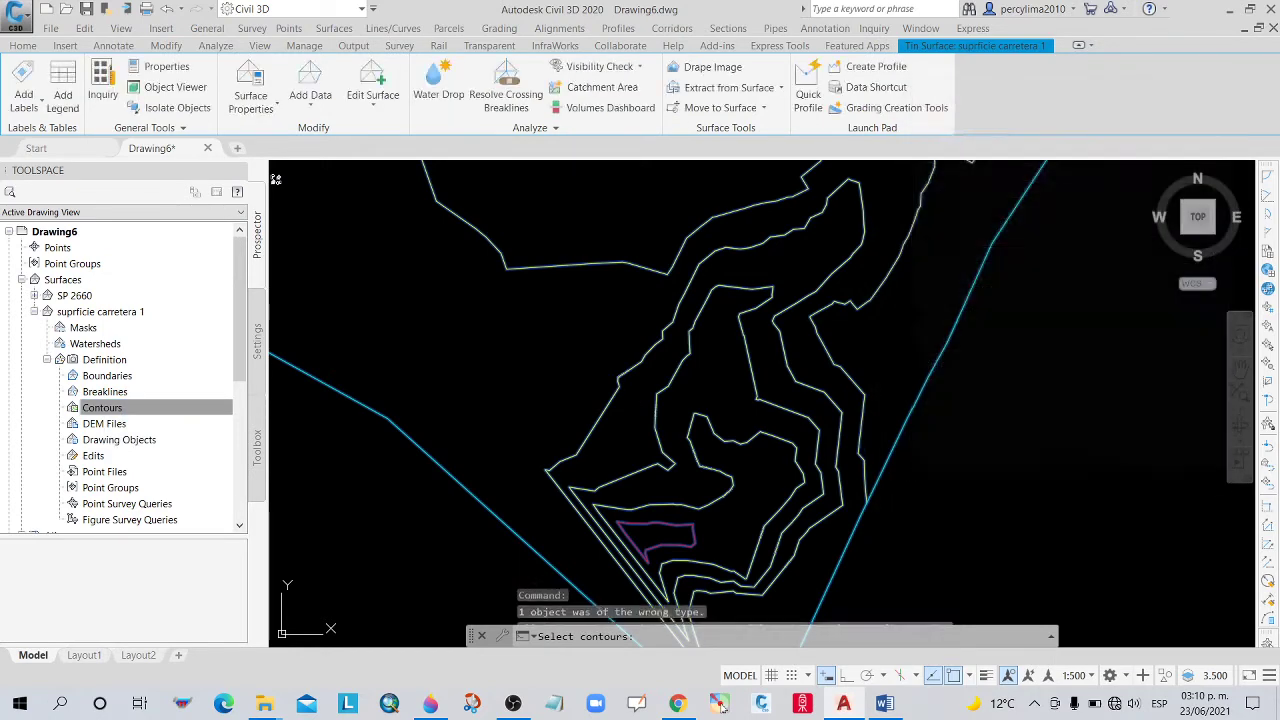
scroll(812, 483, "down", 2)
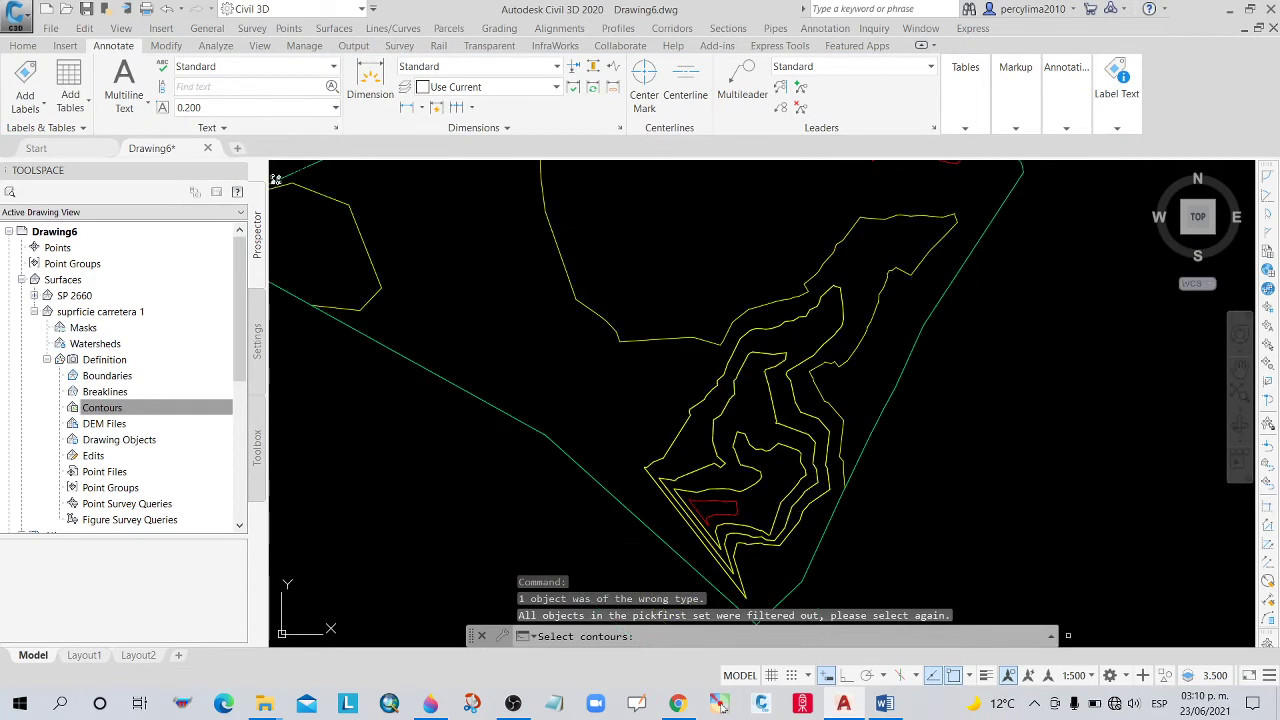
key("Escape")
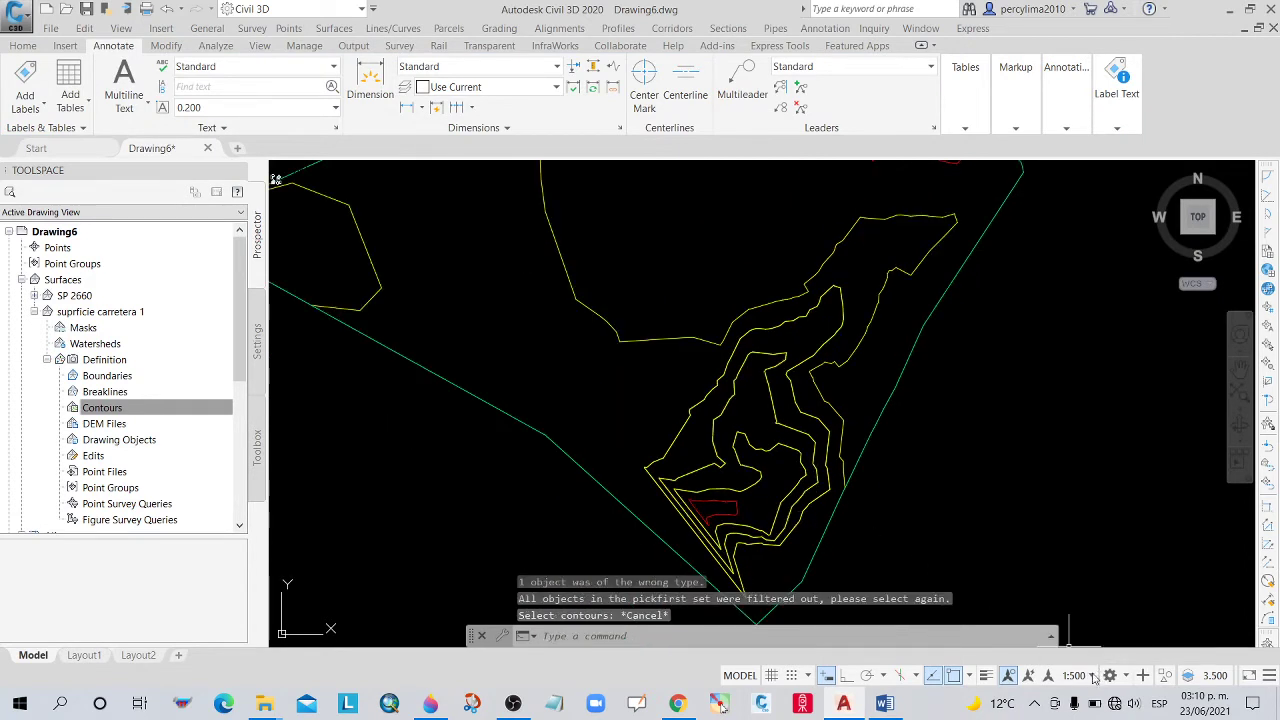
Set the annotation scale to 1:1000, zoom in, and reopen the Contours options.
left_click(1093, 678)
left_click(1083, 510)
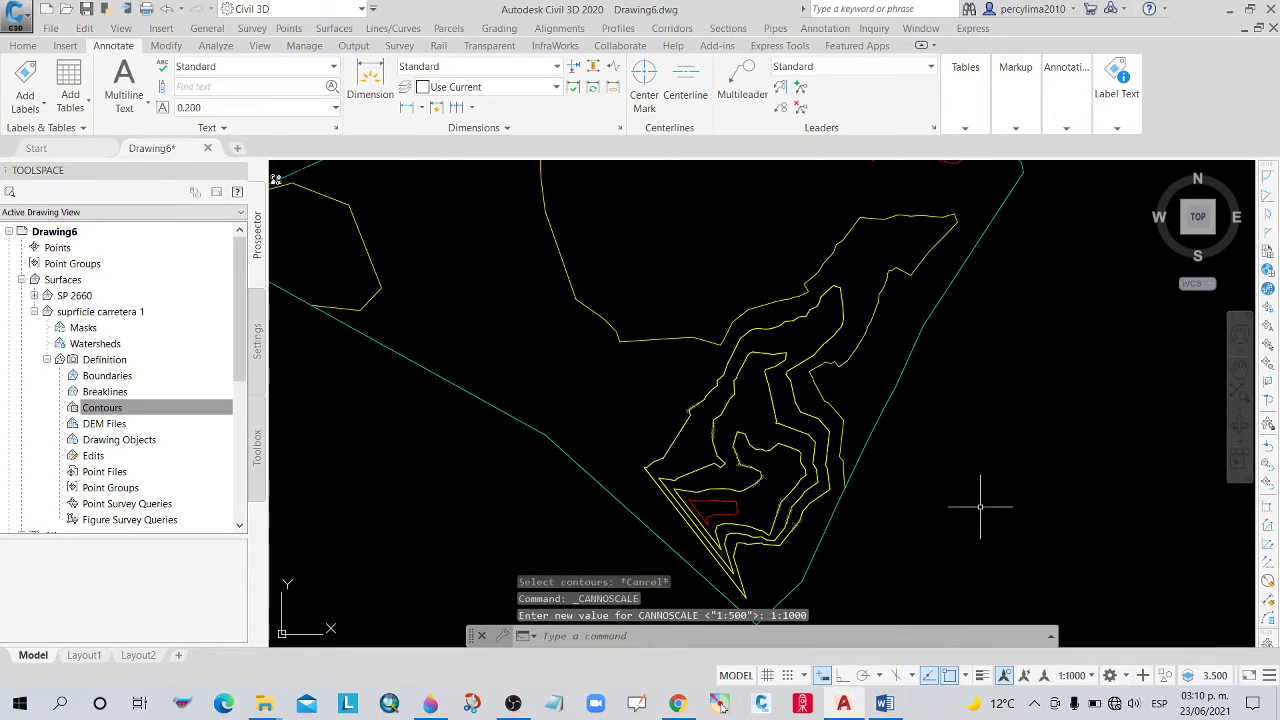
scroll(790, 521, "up", 3)
scroll(725, 455, "up", 3)
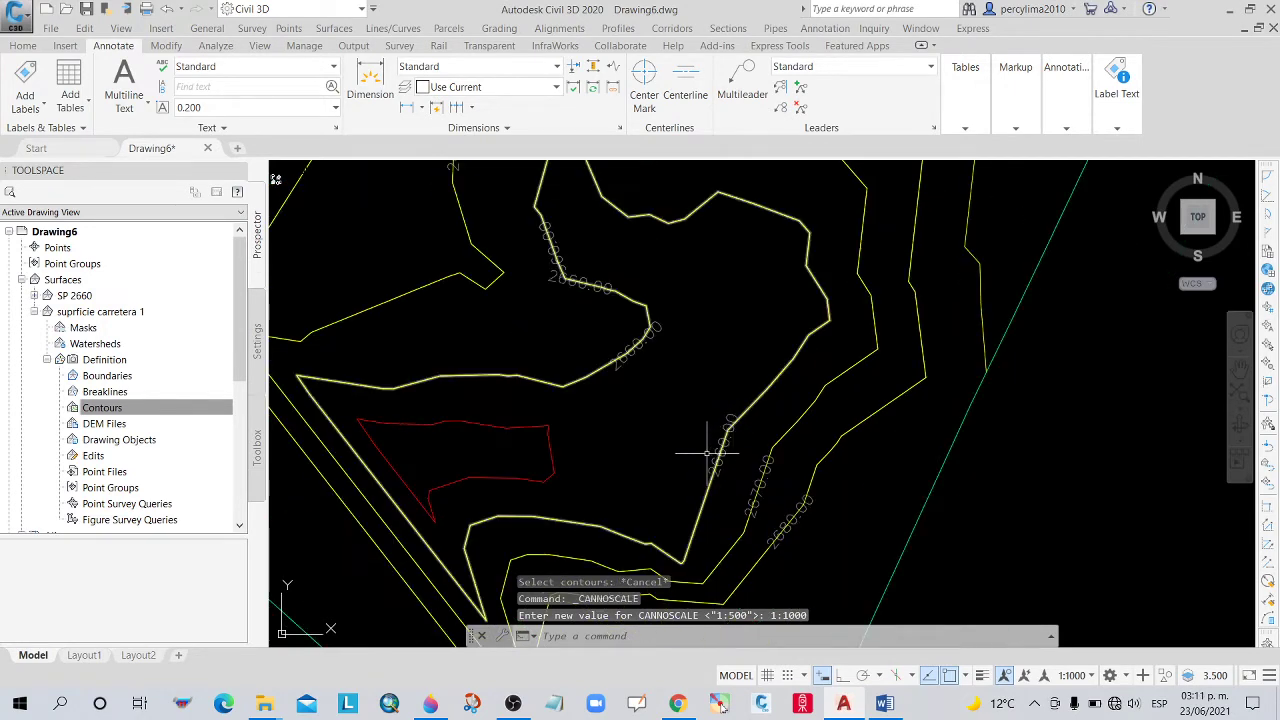
scroll(690, 458, "up", 3)
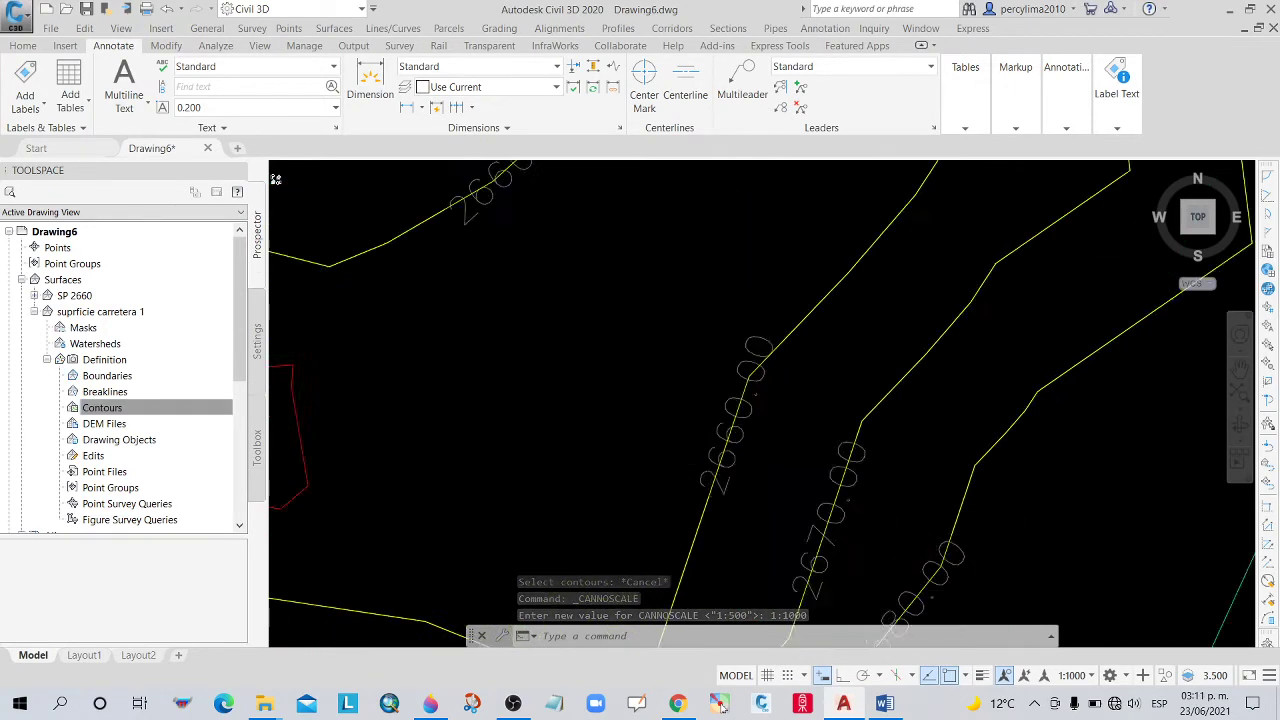
scroll(728, 443, "up", 2)
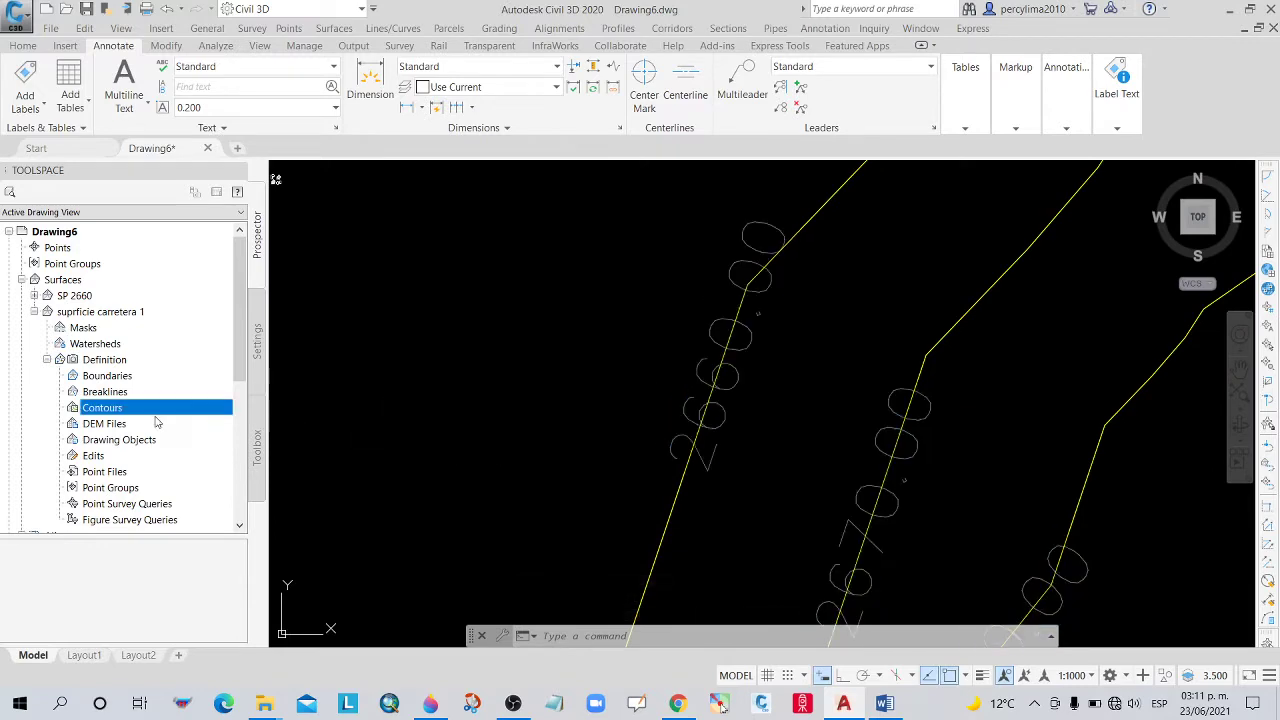
right_click(132, 410)
Add the 2660 contour as contour data to suprficie carretera 1 with default settings.
left_click(172, 414)
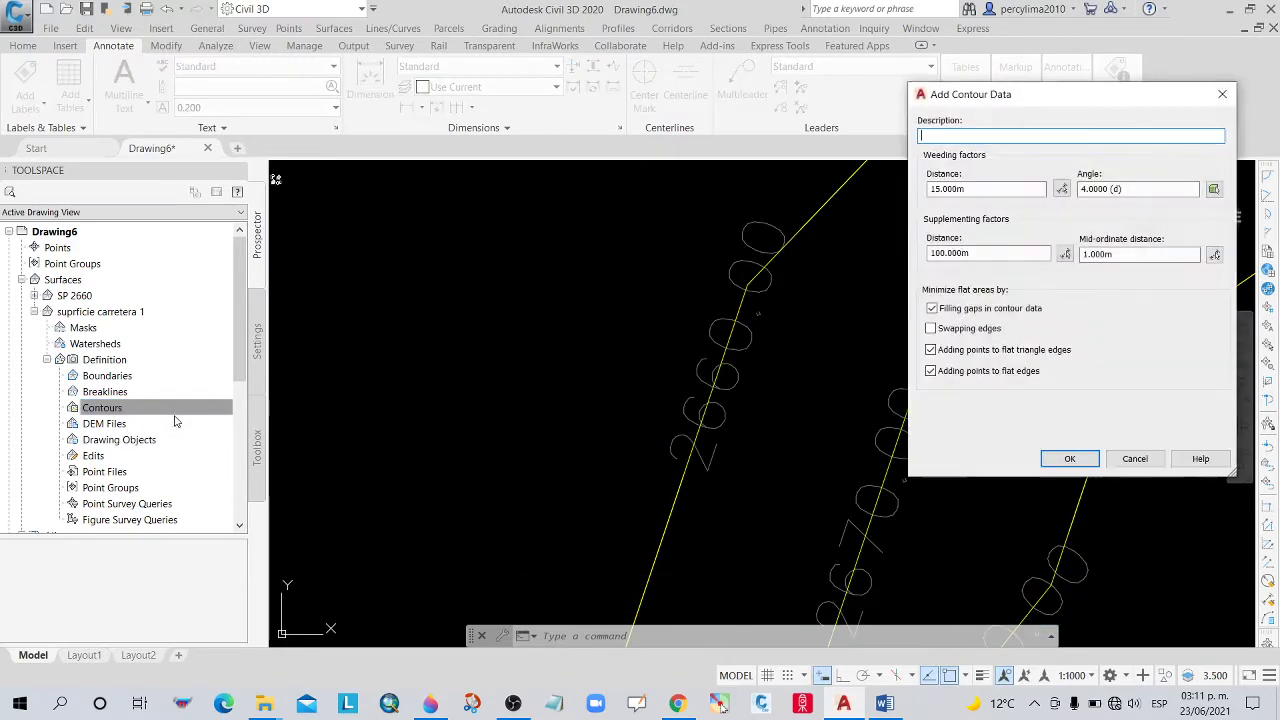
left_click(1069, 458)
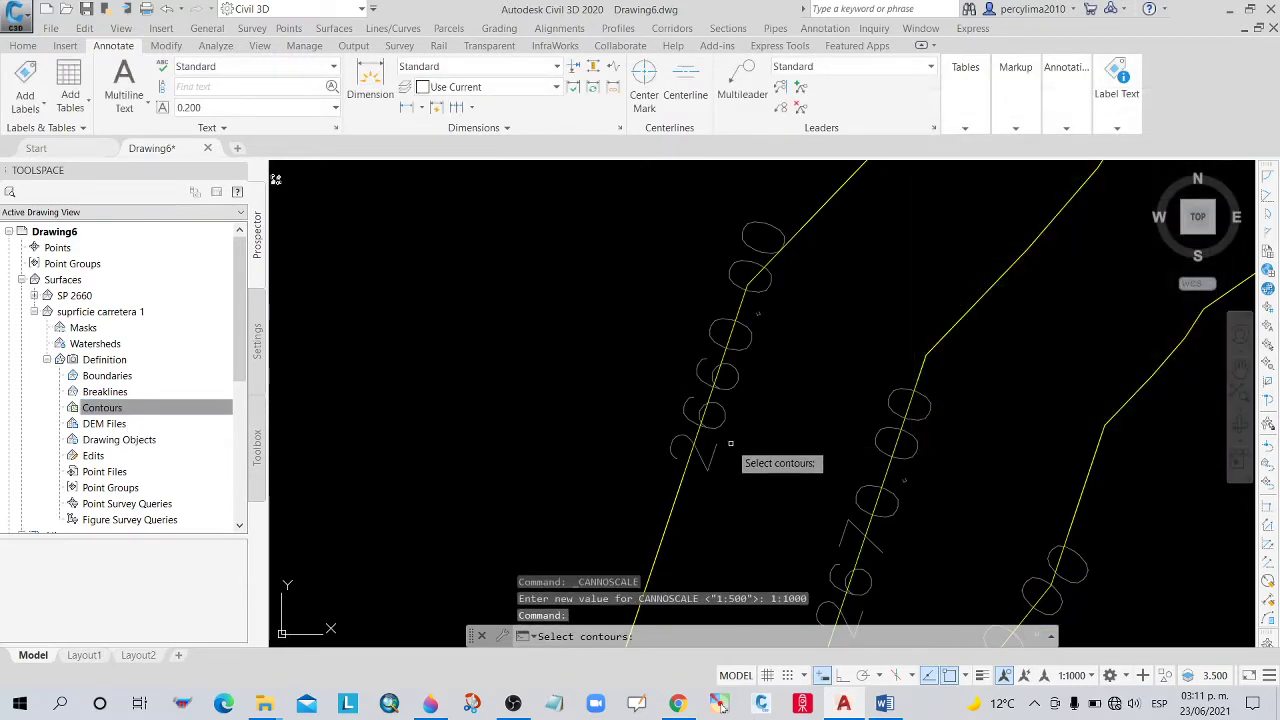
left_click(678, 492)
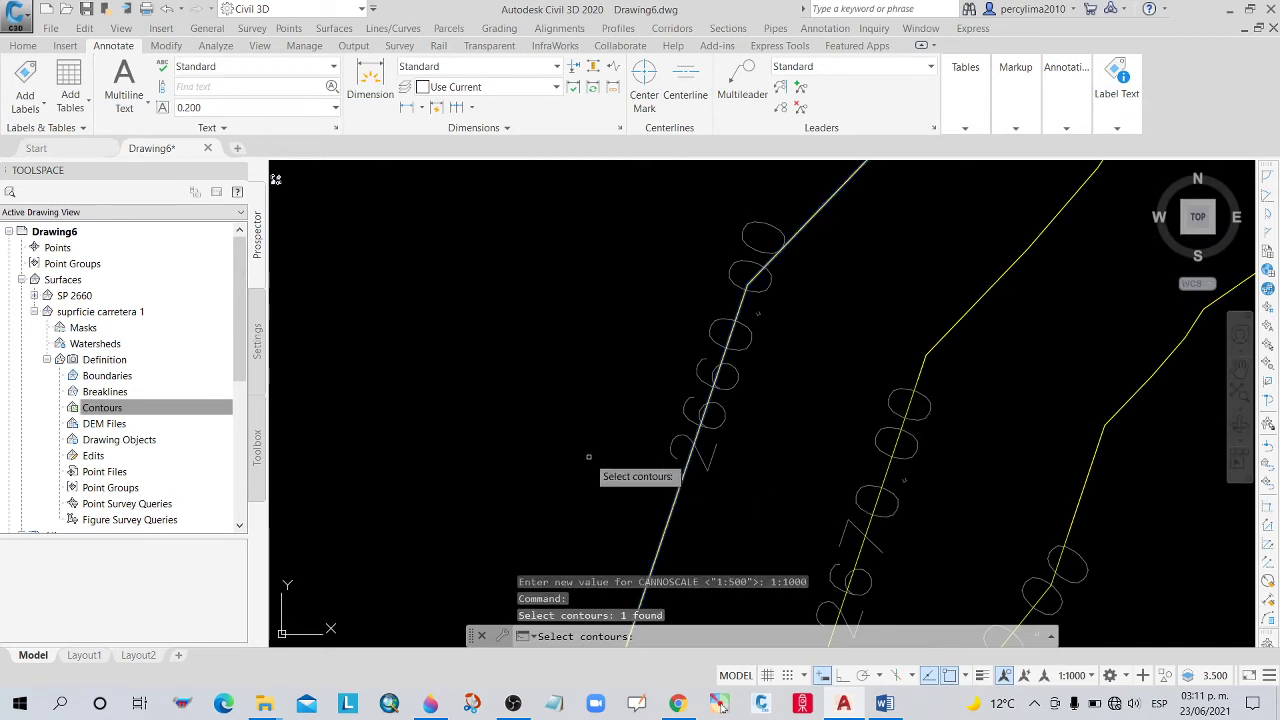
key("Return")
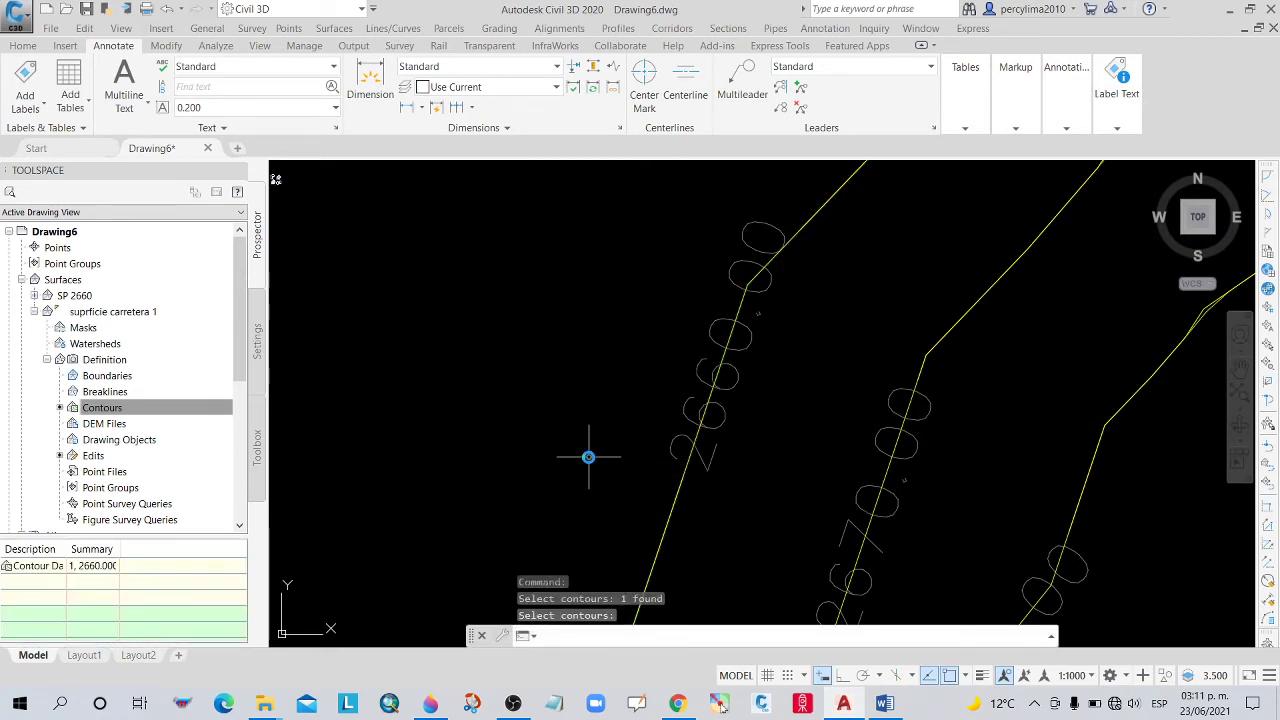
scroll(646, 417, "down", 5)
scroll(646, 417, "up", 3)
scroll(646, 417, "up", 2)
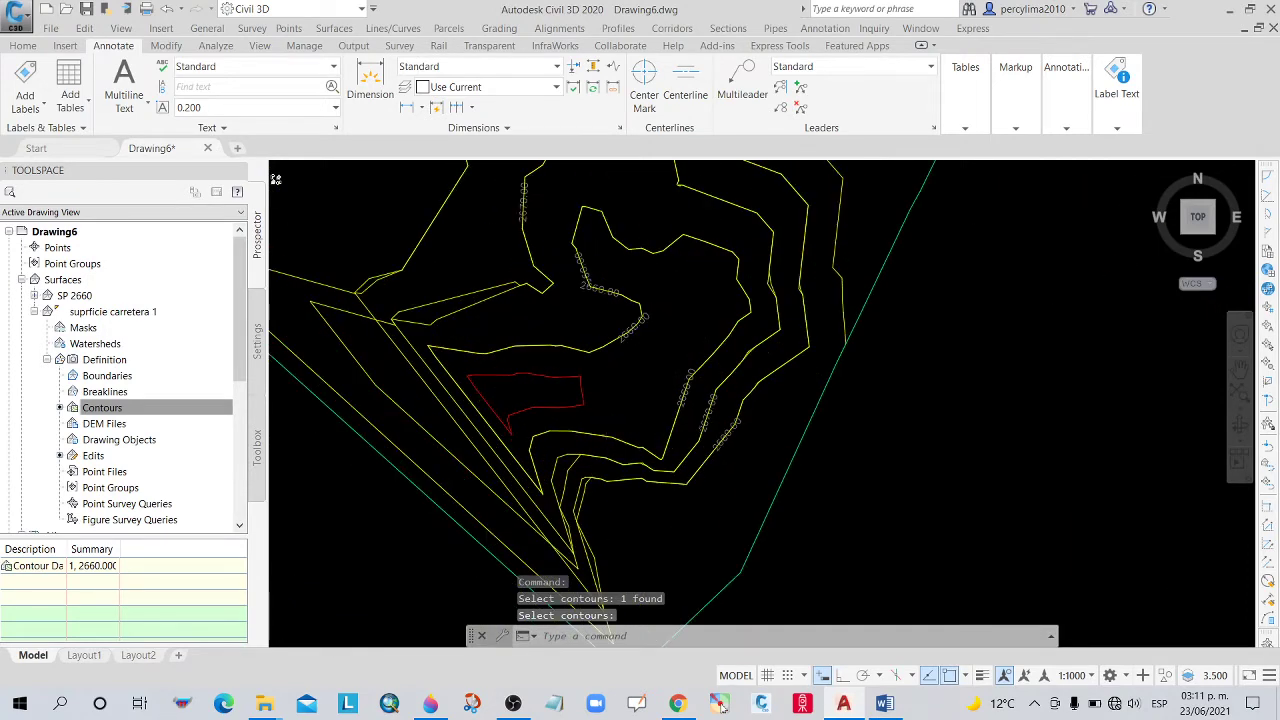
scroll(646, 417, "up", 2)
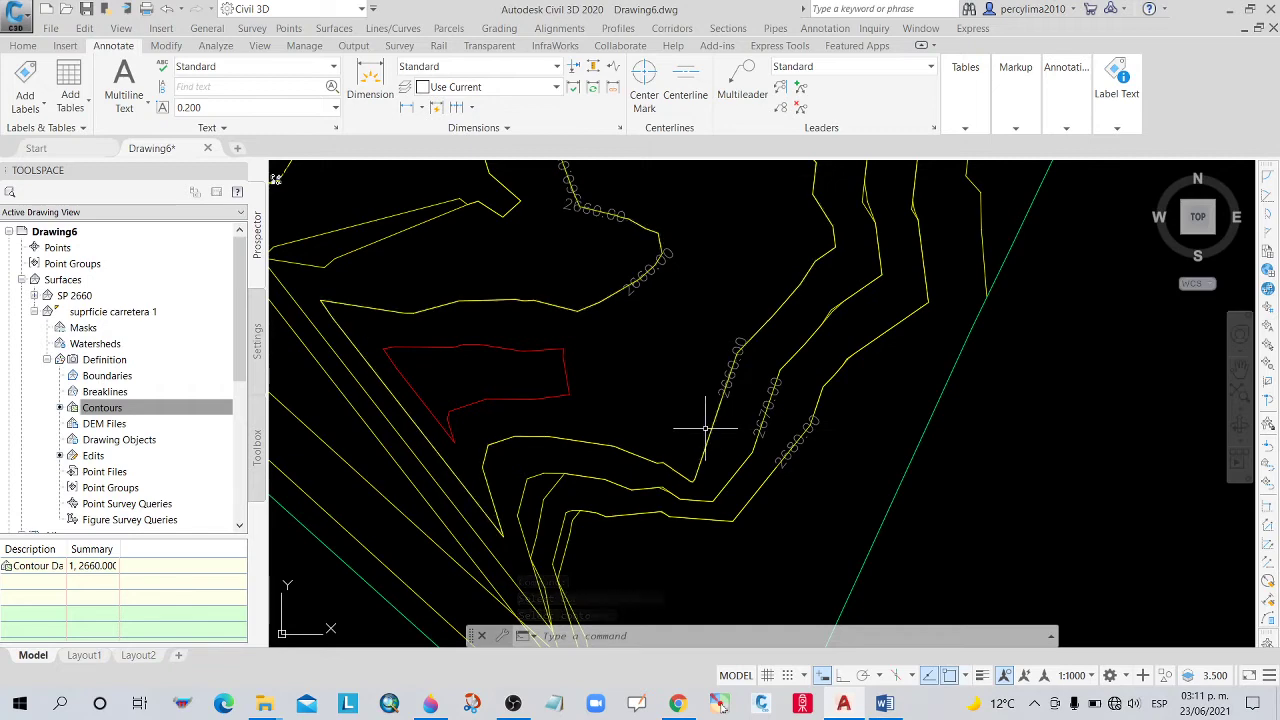
Inspect the contour data entry and the contour beside the red outline.
left_click(142, 409)
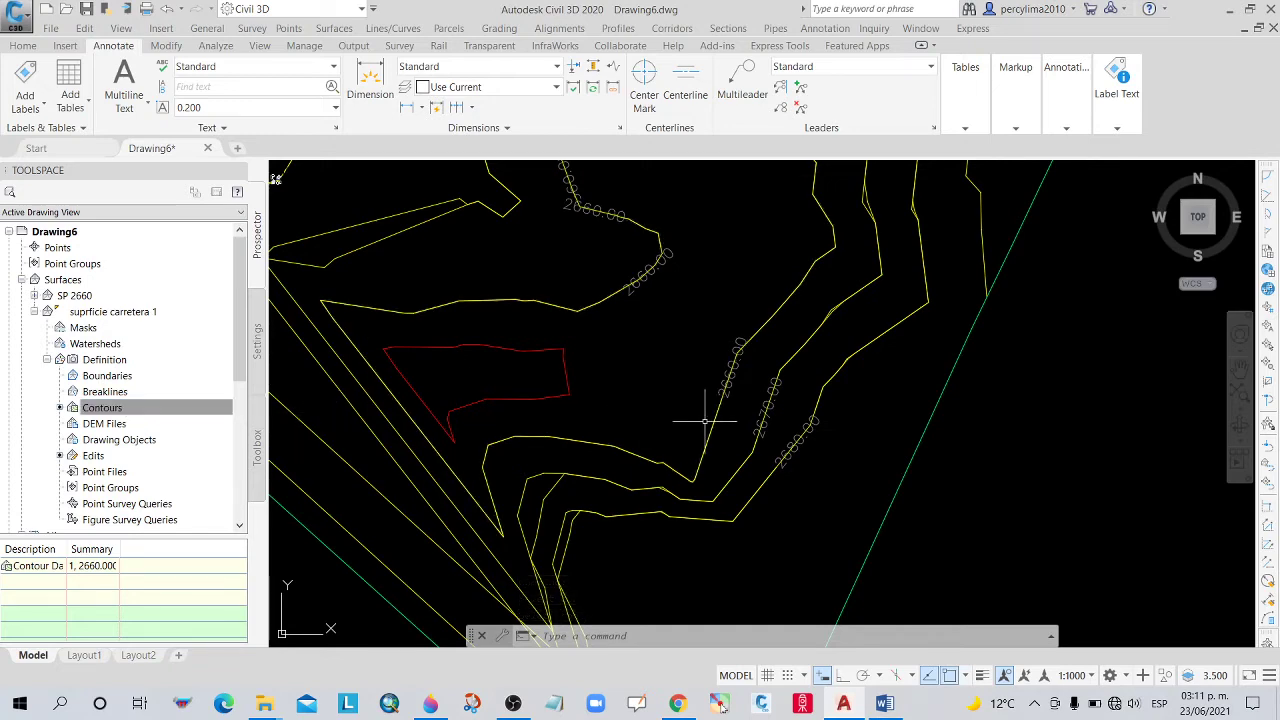
scroll(705, 421, "down", 2)
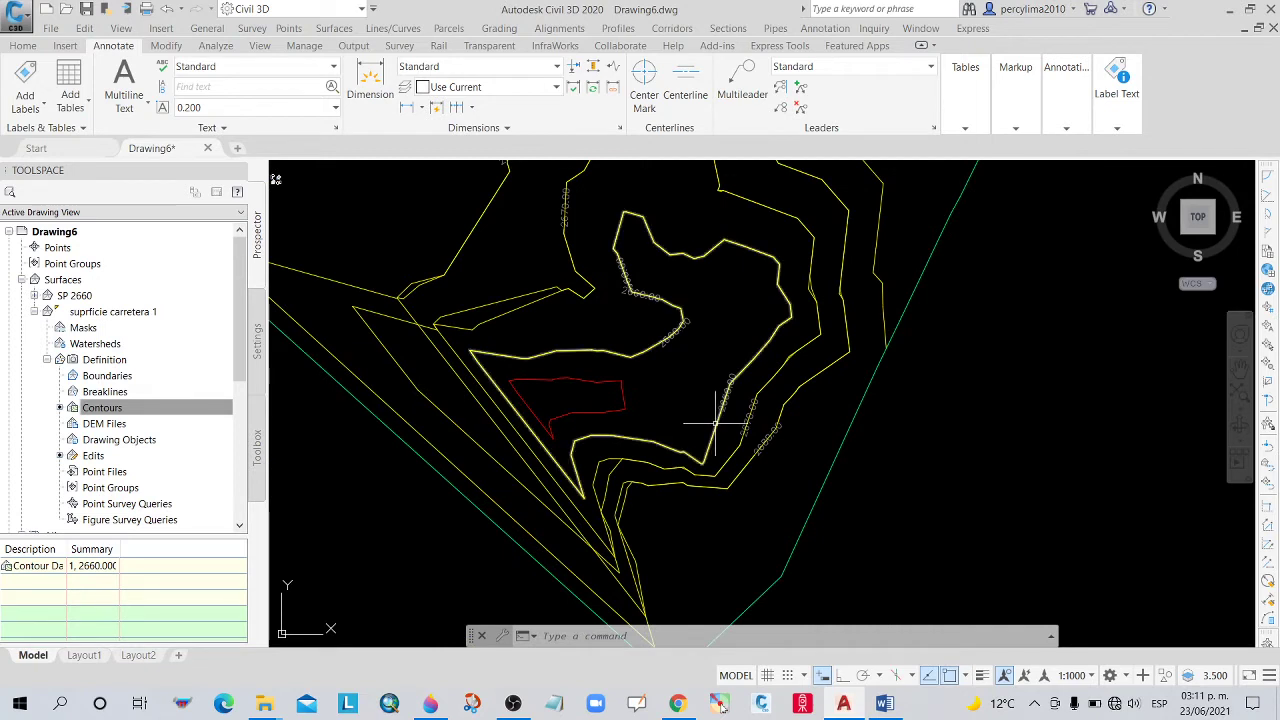
left_click(713, 423)
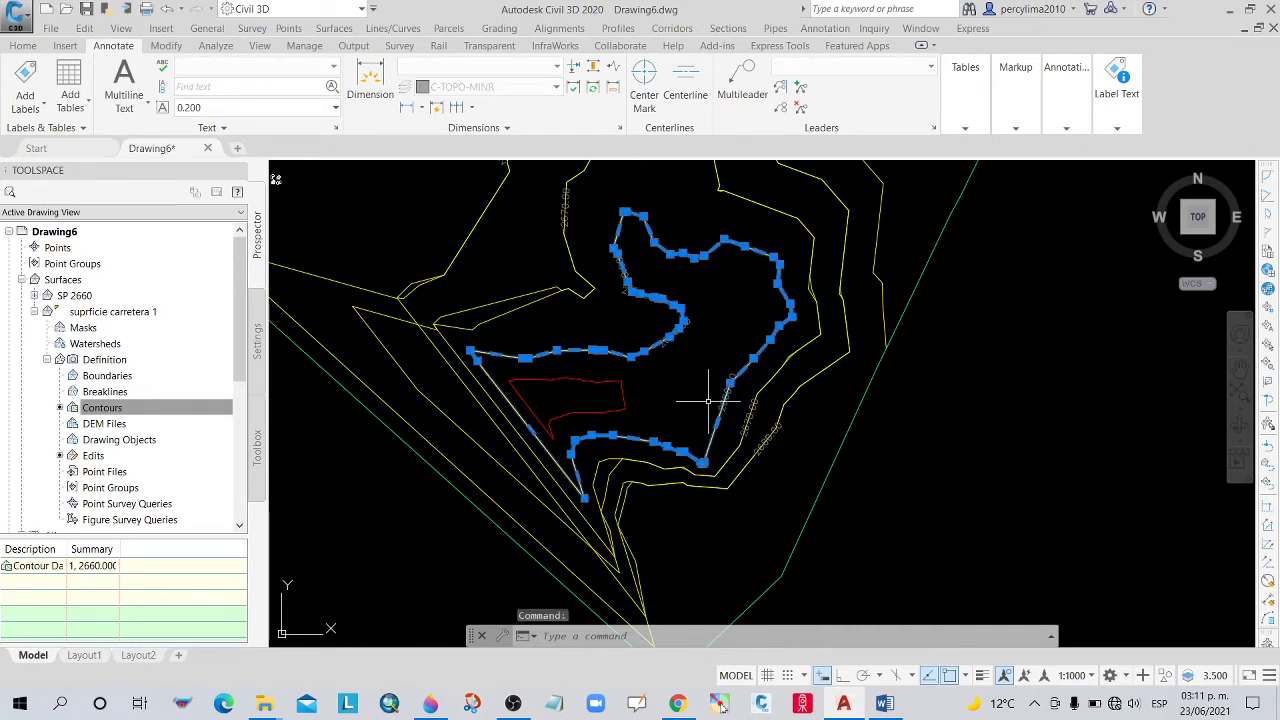
key("Escape")
left_click(121, 412)
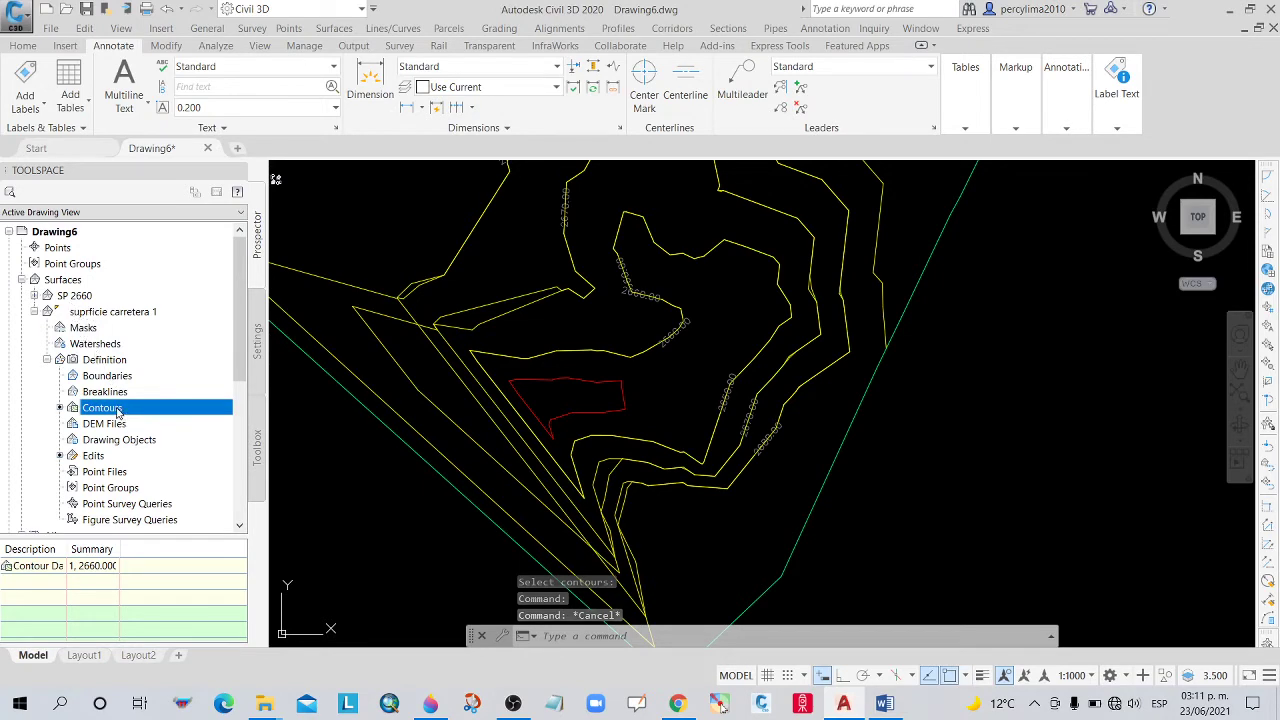
Add the 2660 contour beside the red outline as another contour data entry.
right_click(125, 408)
left_click(142, 417)
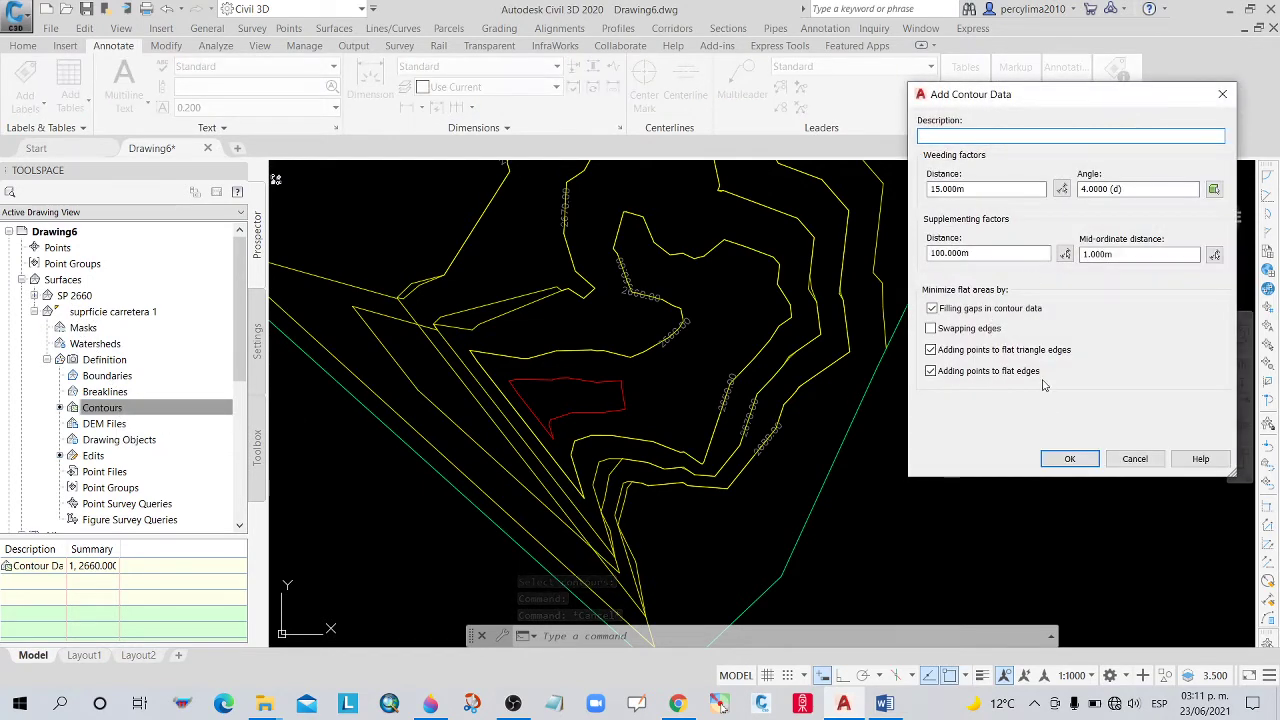
left_click(1069, 458)
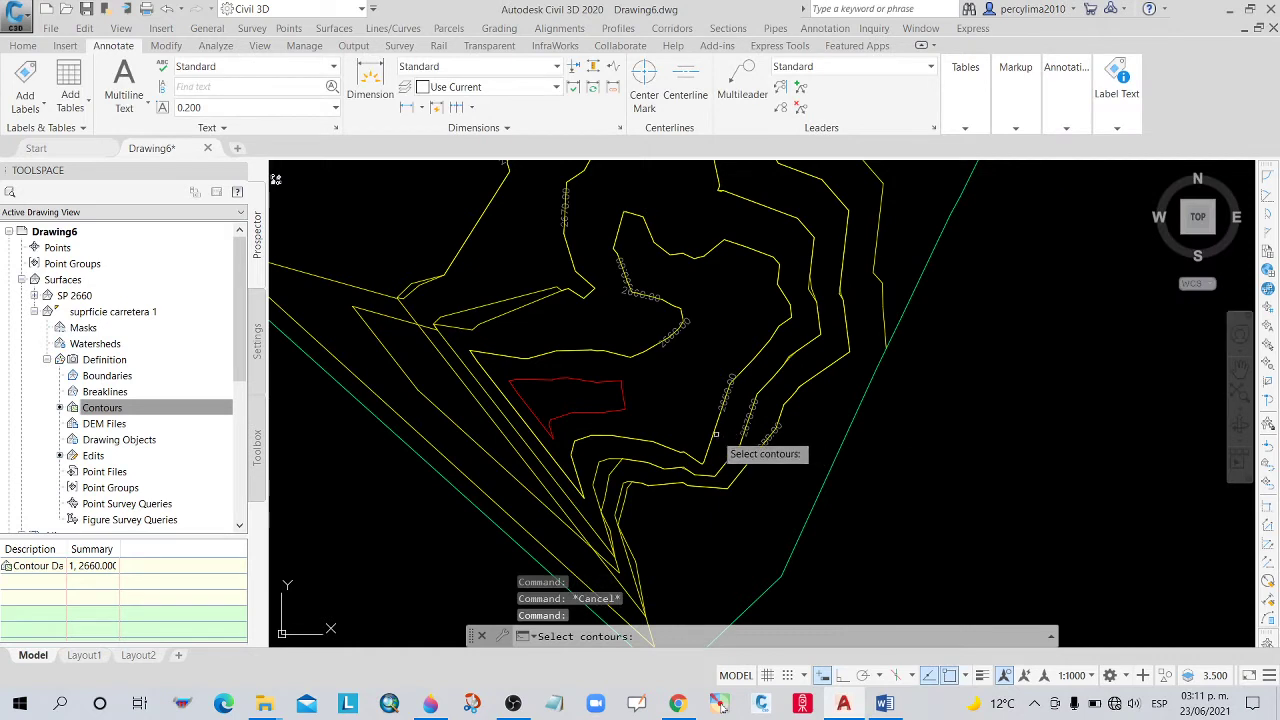
left_click(713, 433)
key("Return")
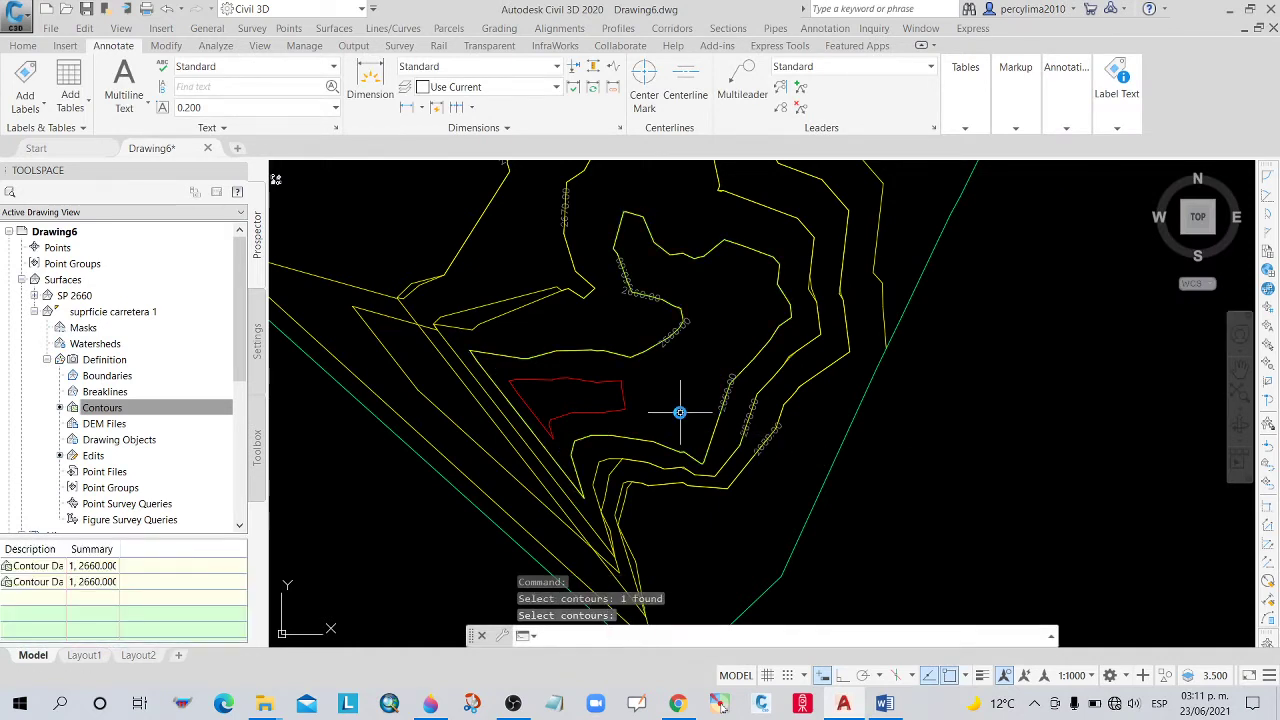
Reselect the Contours definition and the 2660 contour, then open the contour's options.
left_click(209, 410)
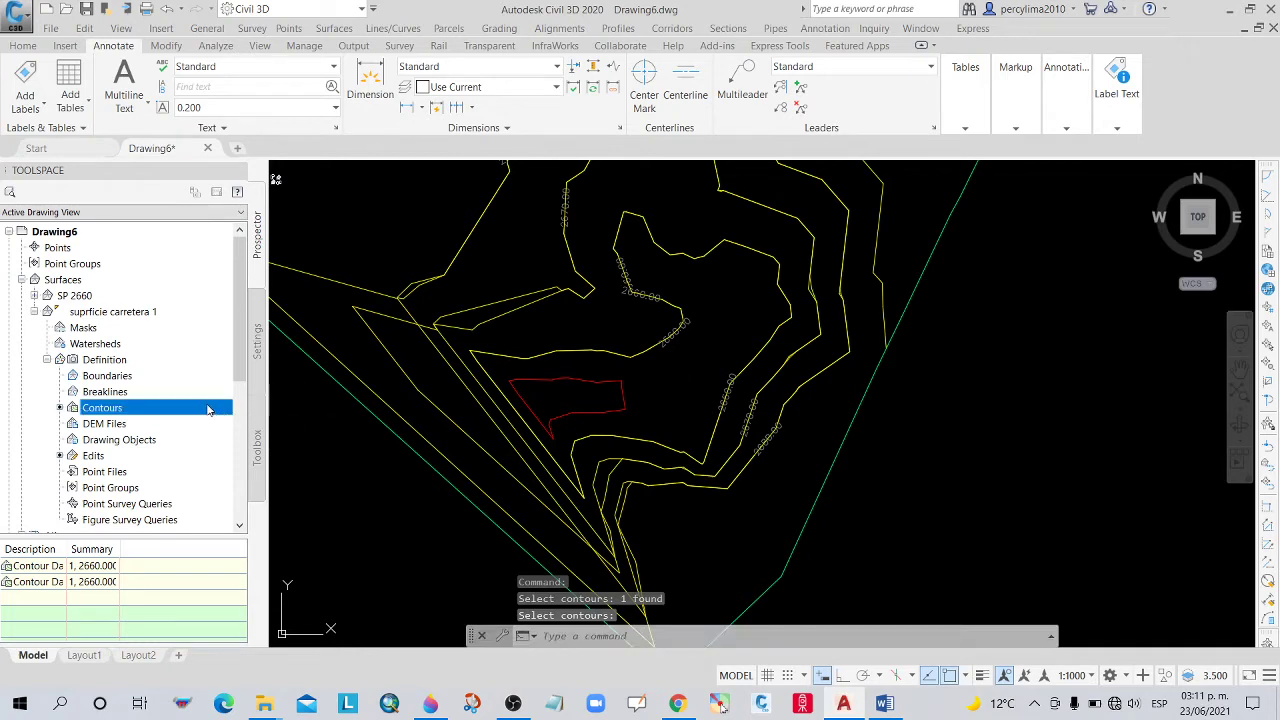
scroll(723, 425, "up", 3)
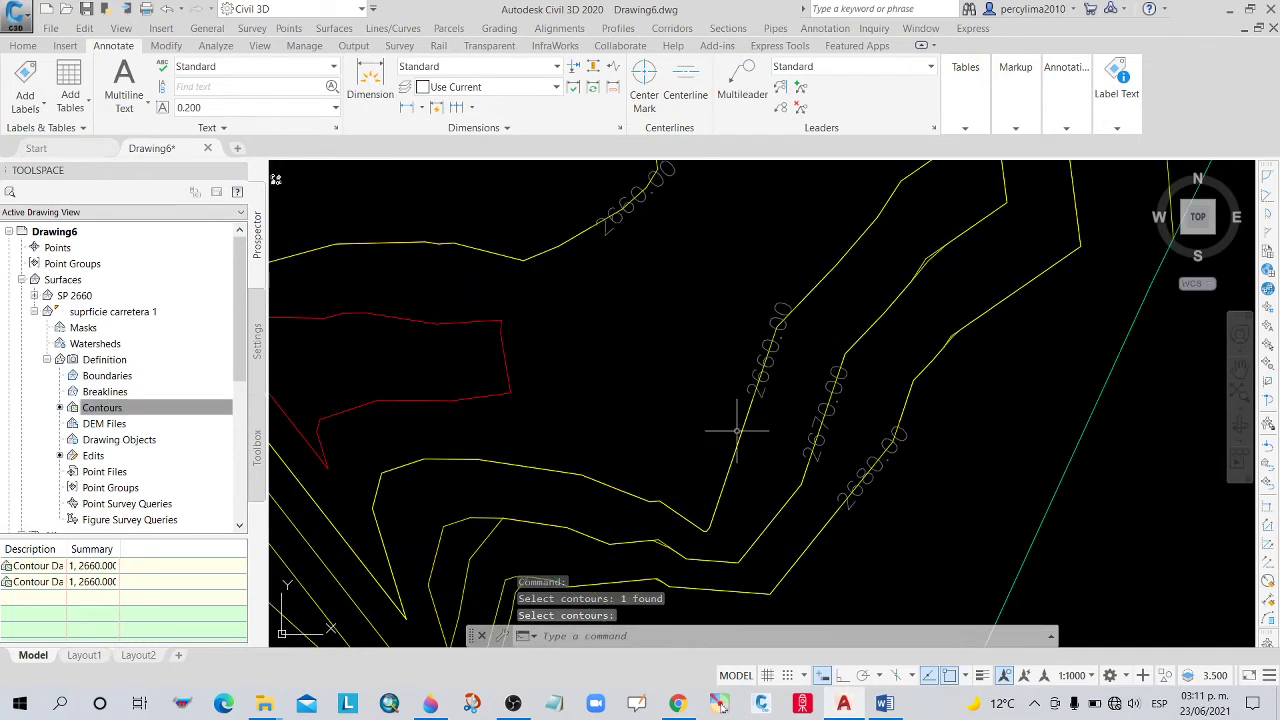
key("Return")
left_click(736, 431)
scroll(677, 413, "down", 3)
scroll(667, 404, "down", 4)
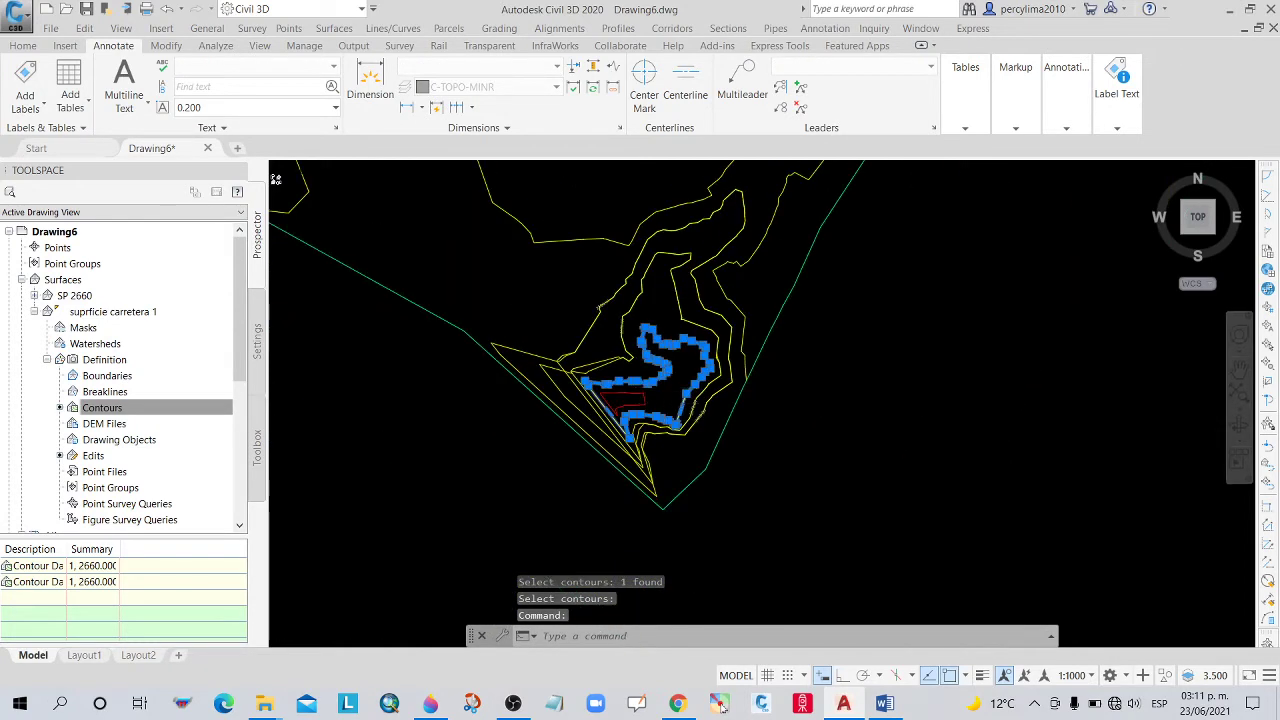
scroll(667, 388, "up", 2)
right_click(665, 388)
left_click(731, 630)
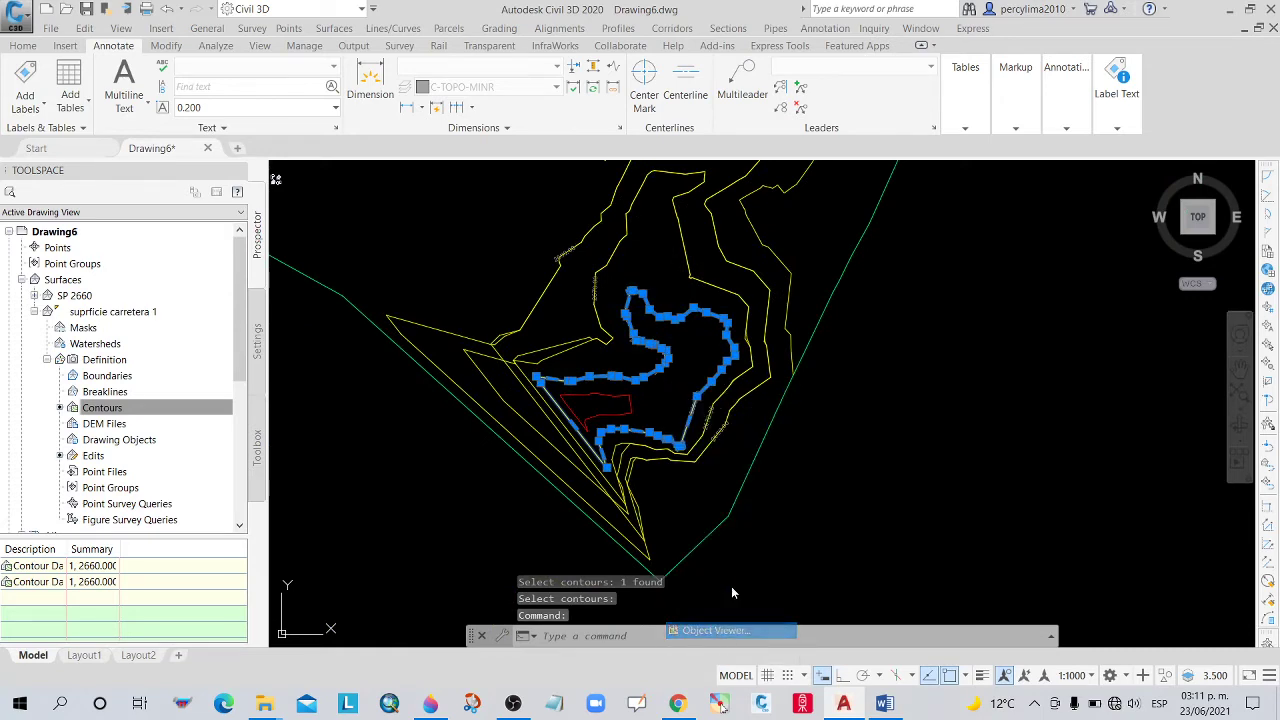
mouse_move(694, 443)
left_mouse_down()
mouse_move(691, 329)
mouse_move(717, 380)
mouse_move(735, 333)
mouse_move(743, 449)
mouse_move(691, 460)
mouse_move(703, 357)
mouse_move(707, 466)
left_mouse_up()
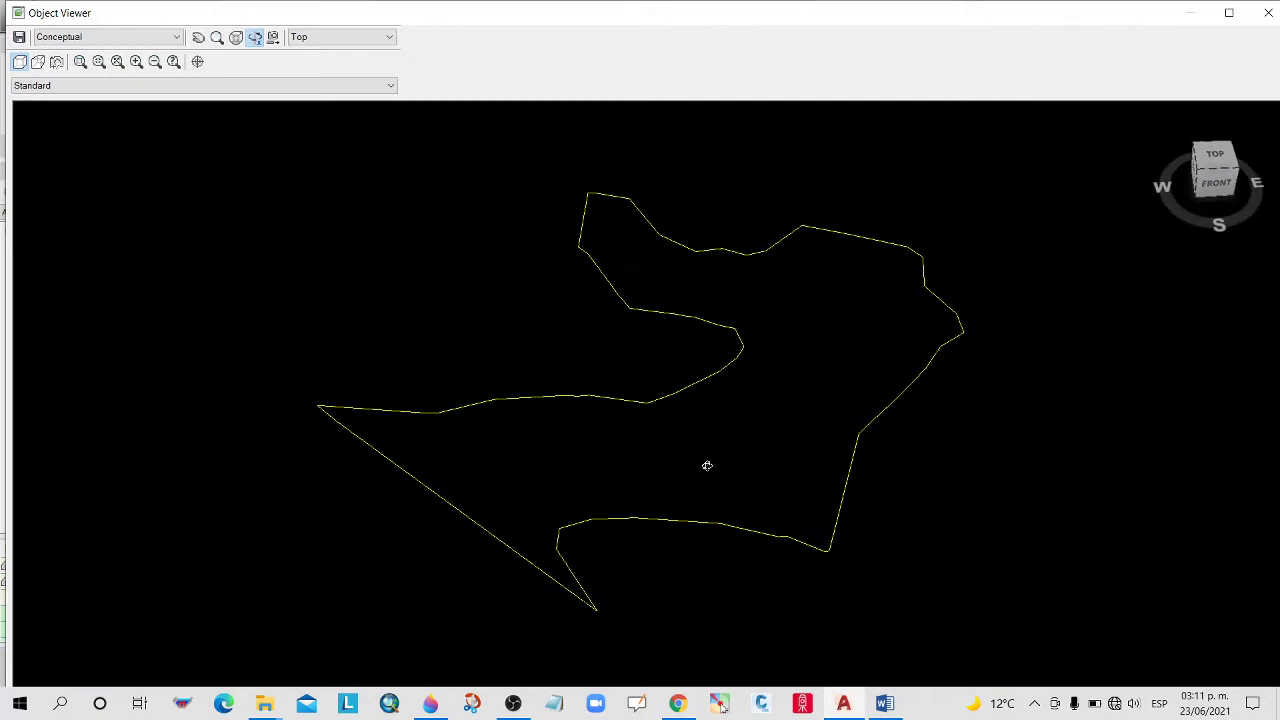
key("Escape")
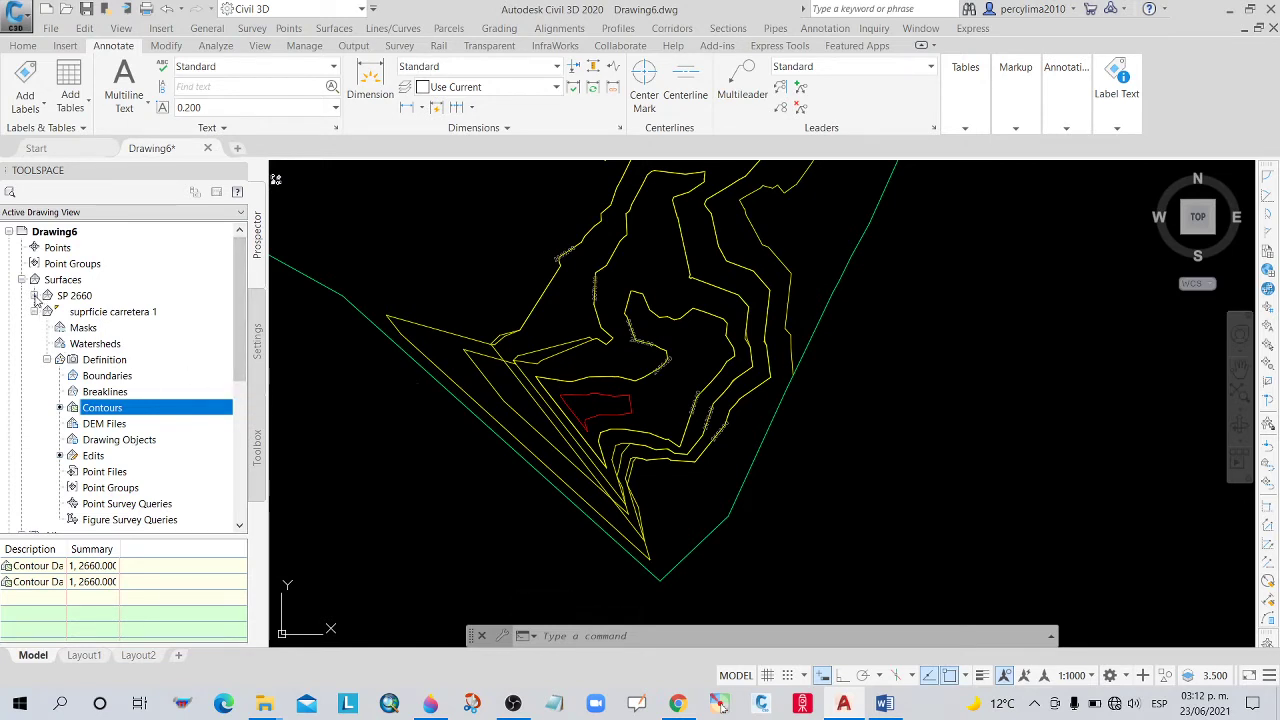
Under SP 2660's Definition, start adding contour data with the default settings.
left_click(35, 297)
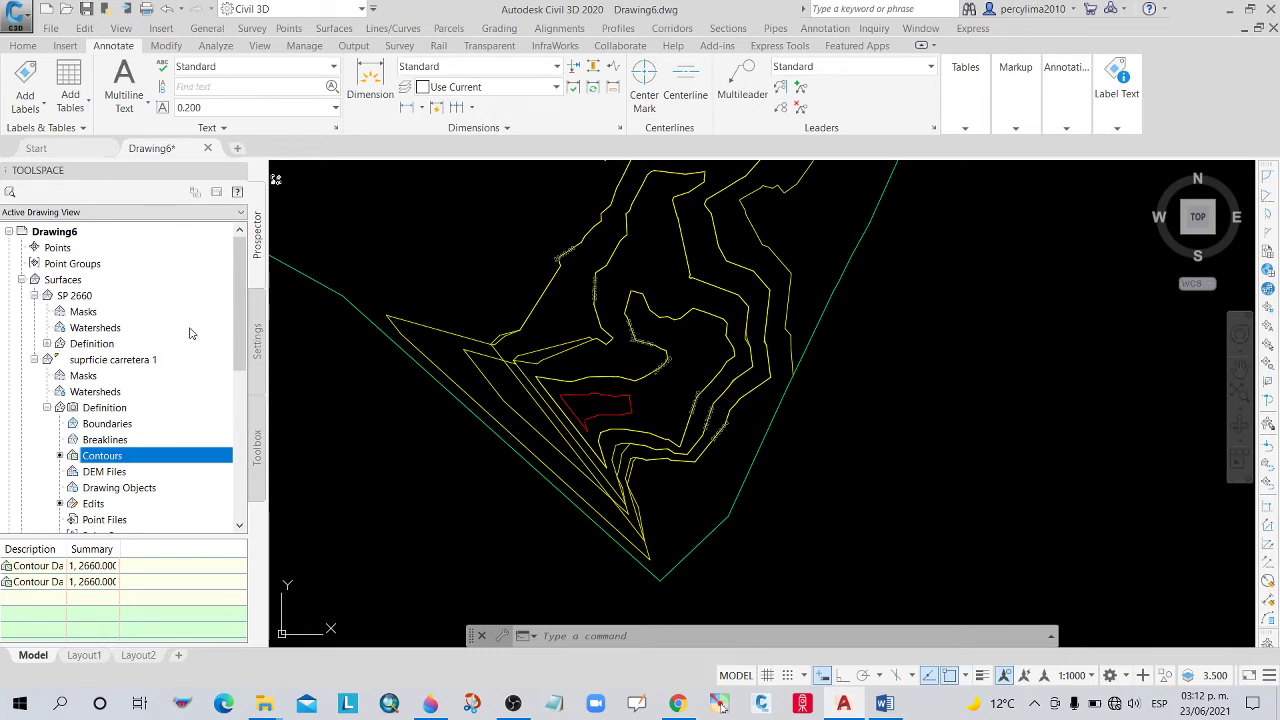
left_click(47, 344)
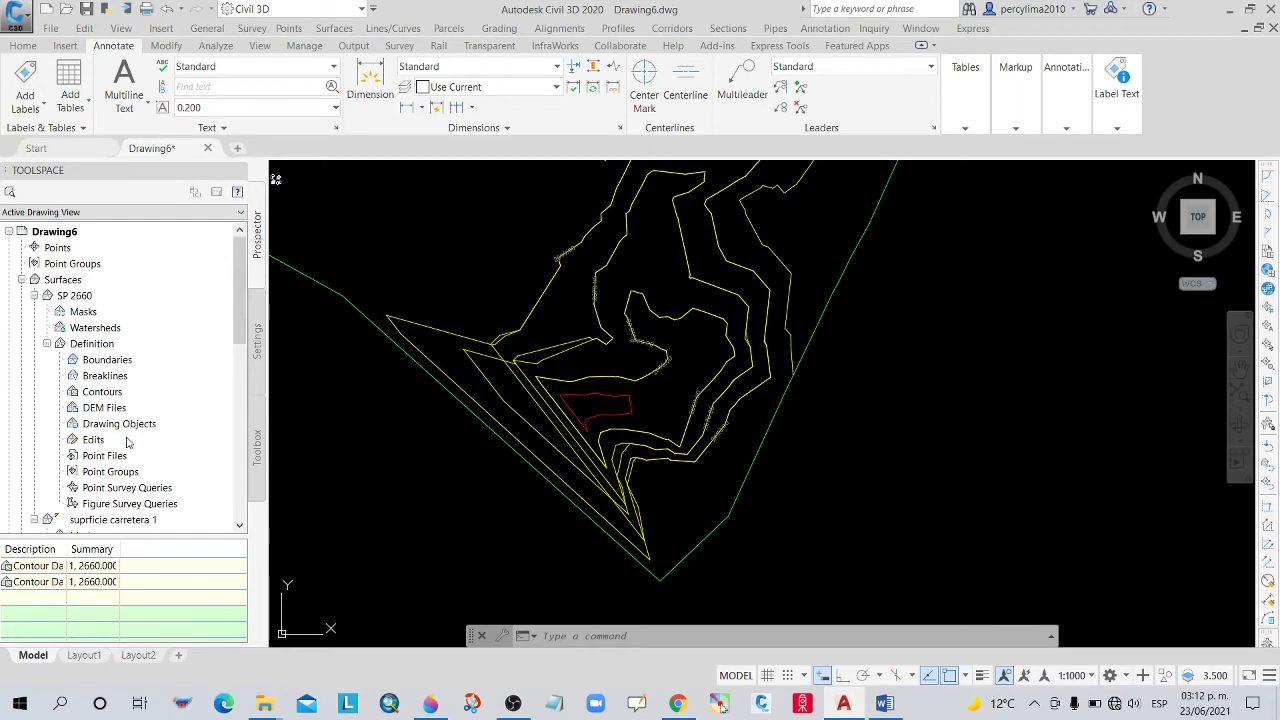
right_click(108, 396)
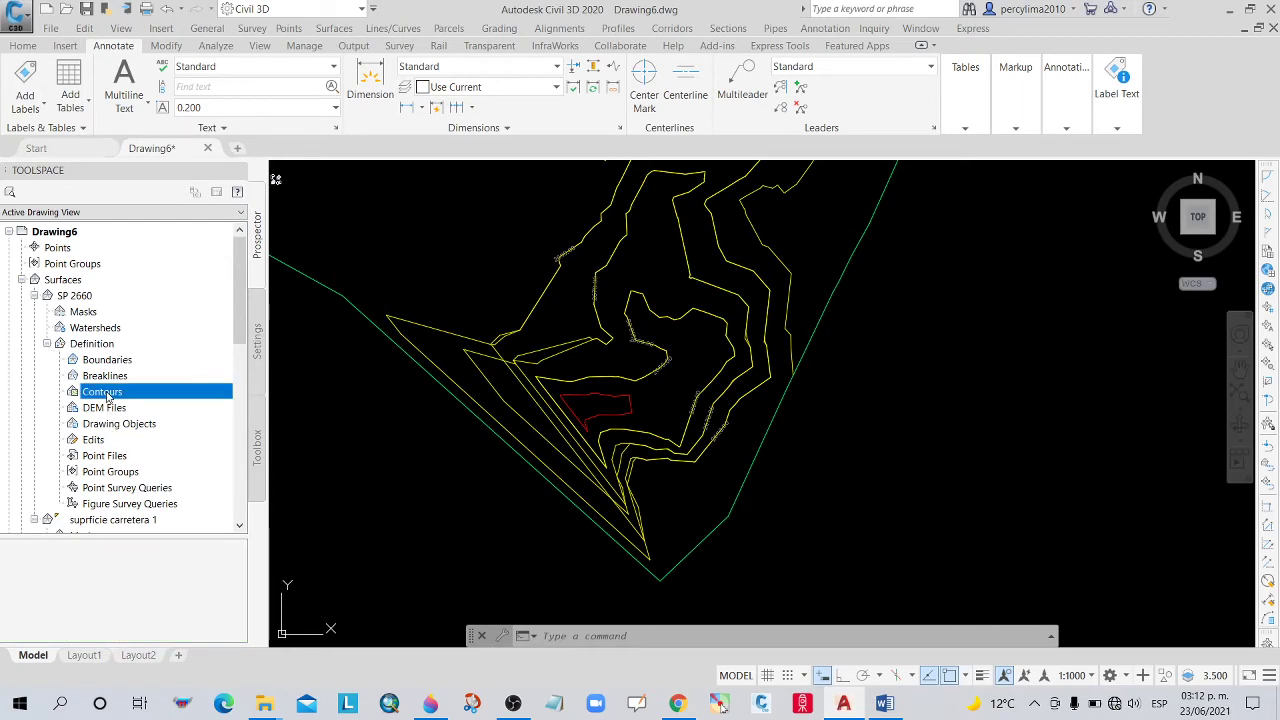
left_click(143, 400)
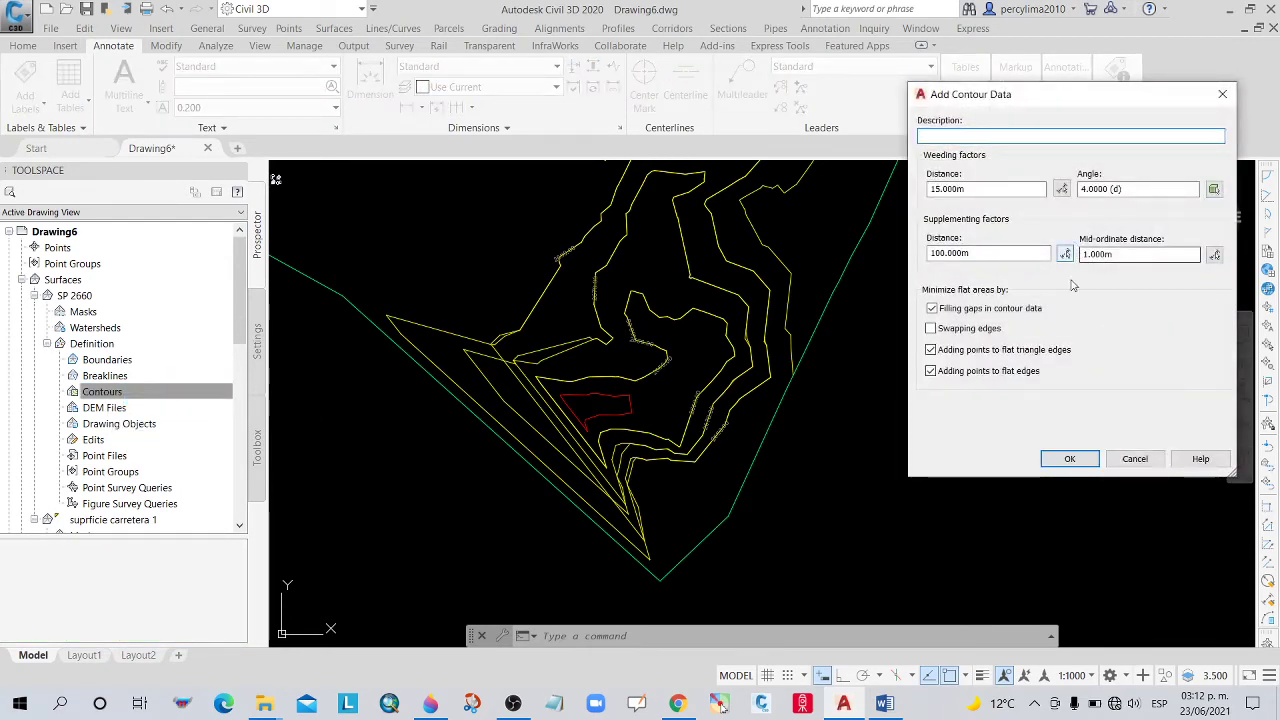
left_click(1066, 458)
Pick the 2660 contour to triangulate SP 2660 and inspect the resulting flat TIN.
scroll(716, 431, "up", 4)
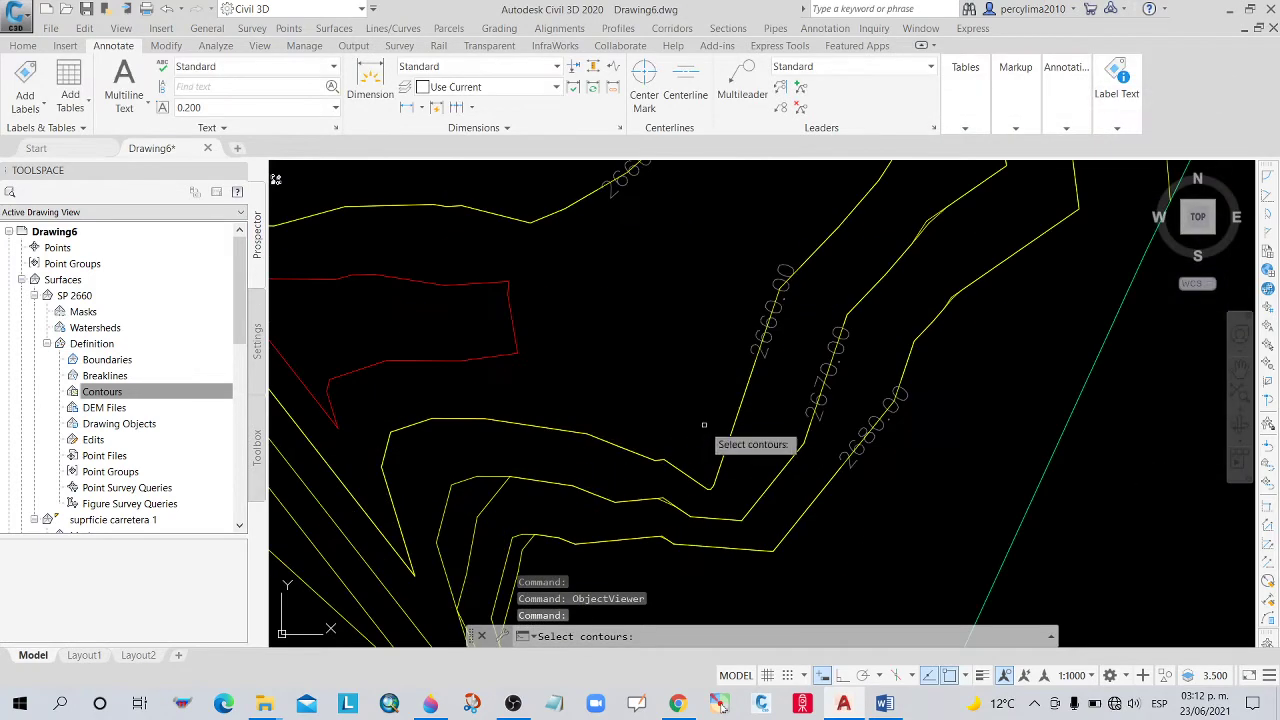
left_click(737, 415)
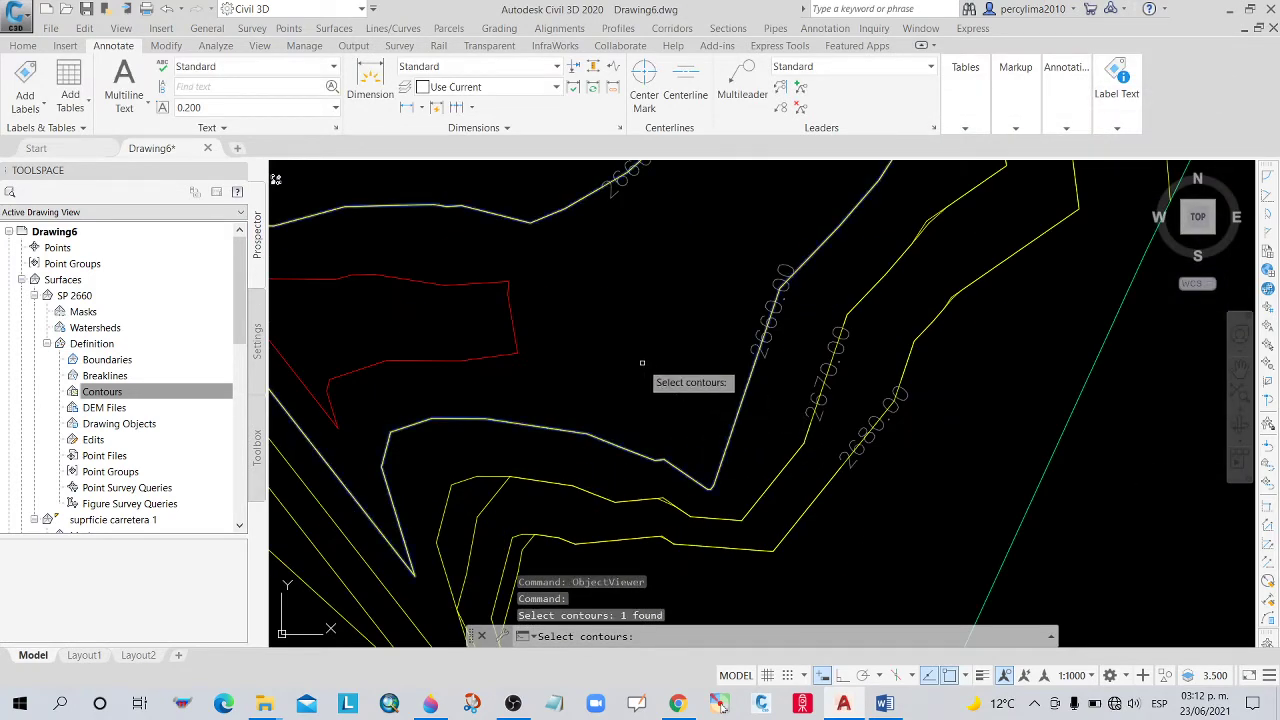
key("Return")
scroll(642, 363, "down", 3)
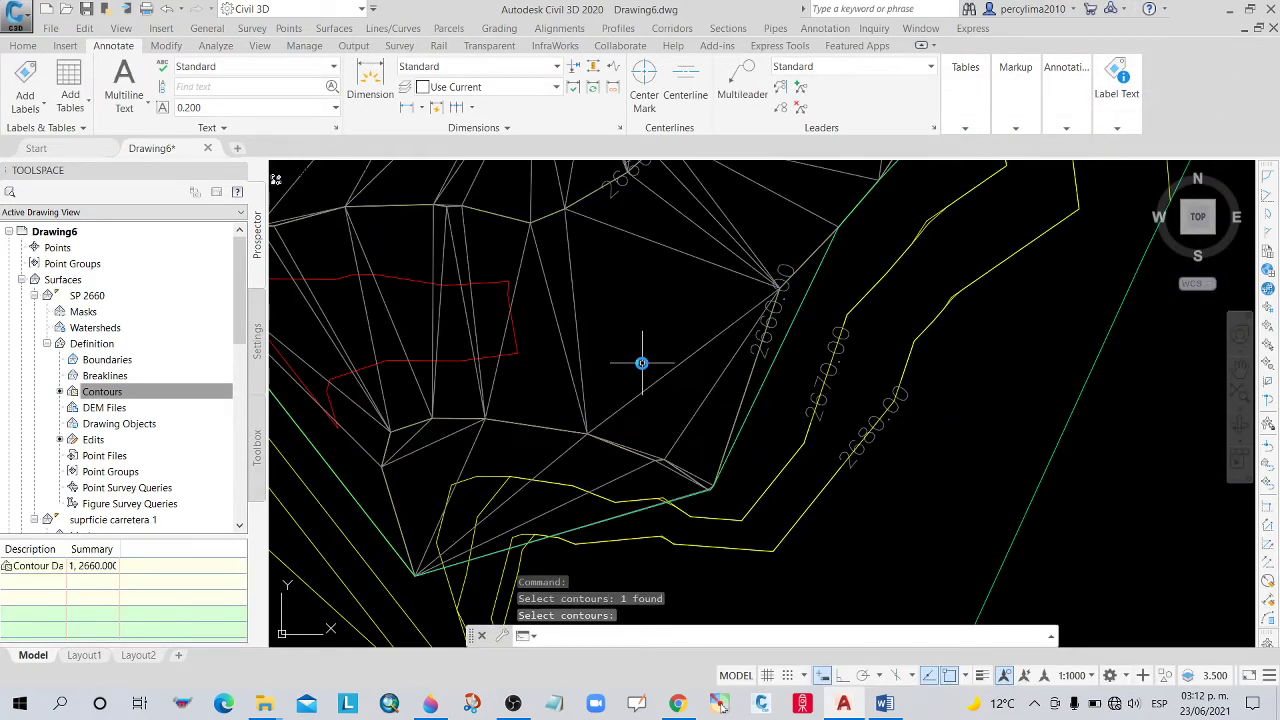
scroll(642, 340, "down", 3)
scroll(642, 328, "up", 2)
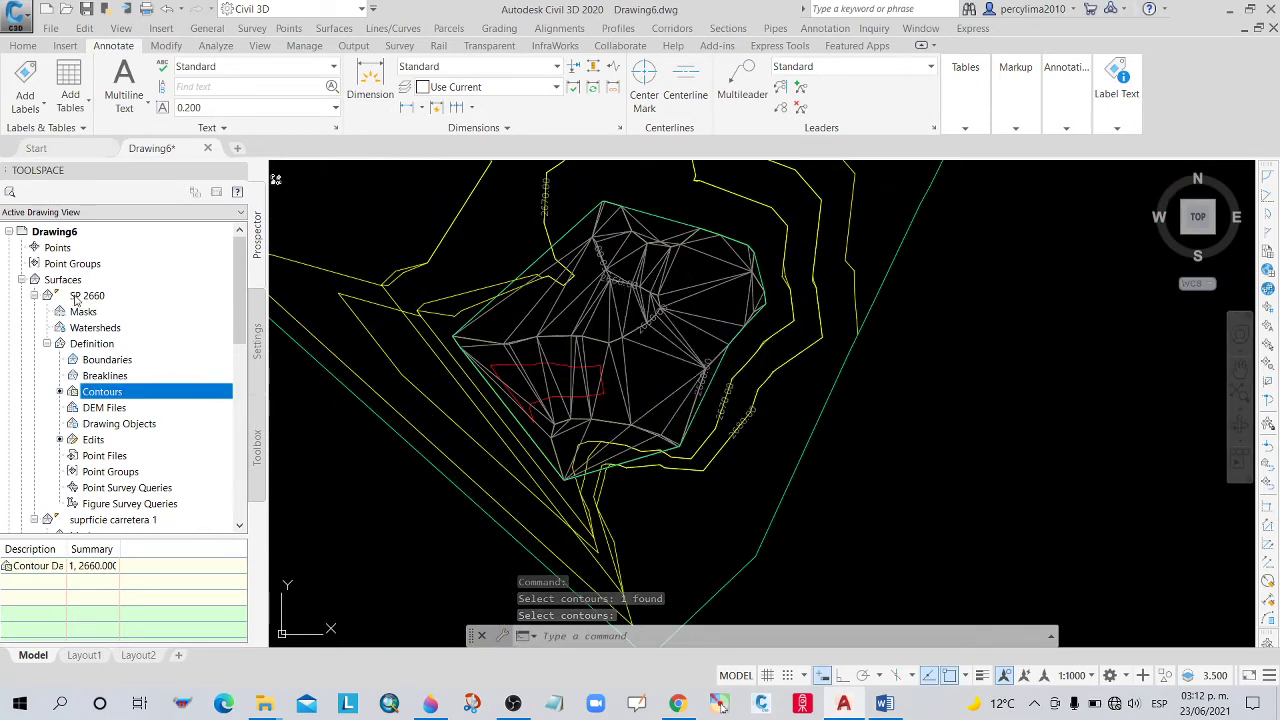
scroll(110, 350, "down", 1)
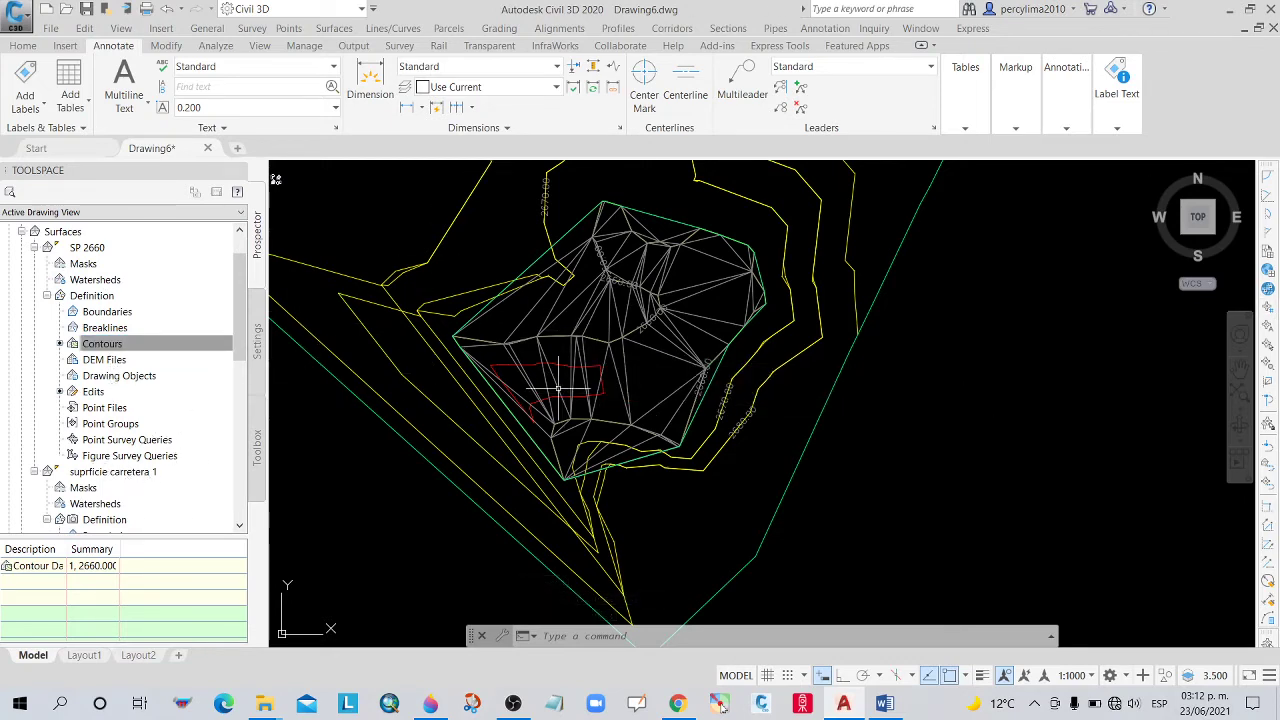
scroll(460, 420, "down", 1)
scroll(424, 350, "up", 3)
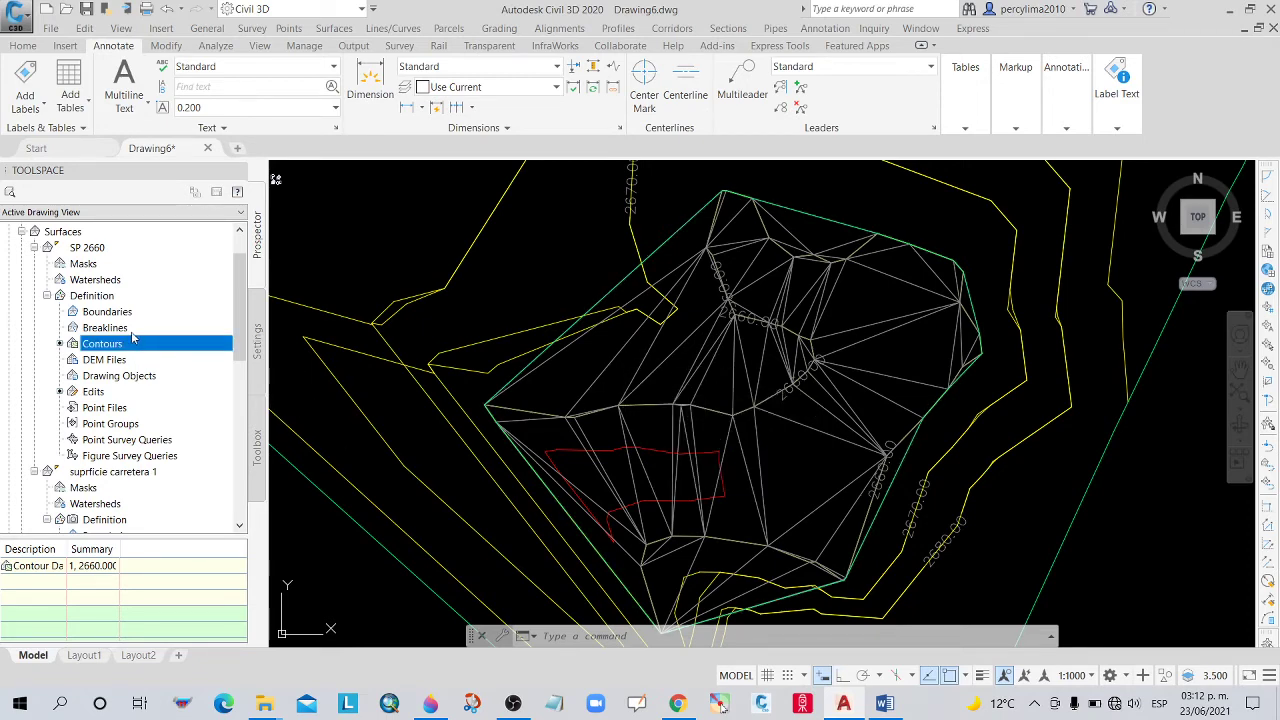
mouse_move(338, 357)
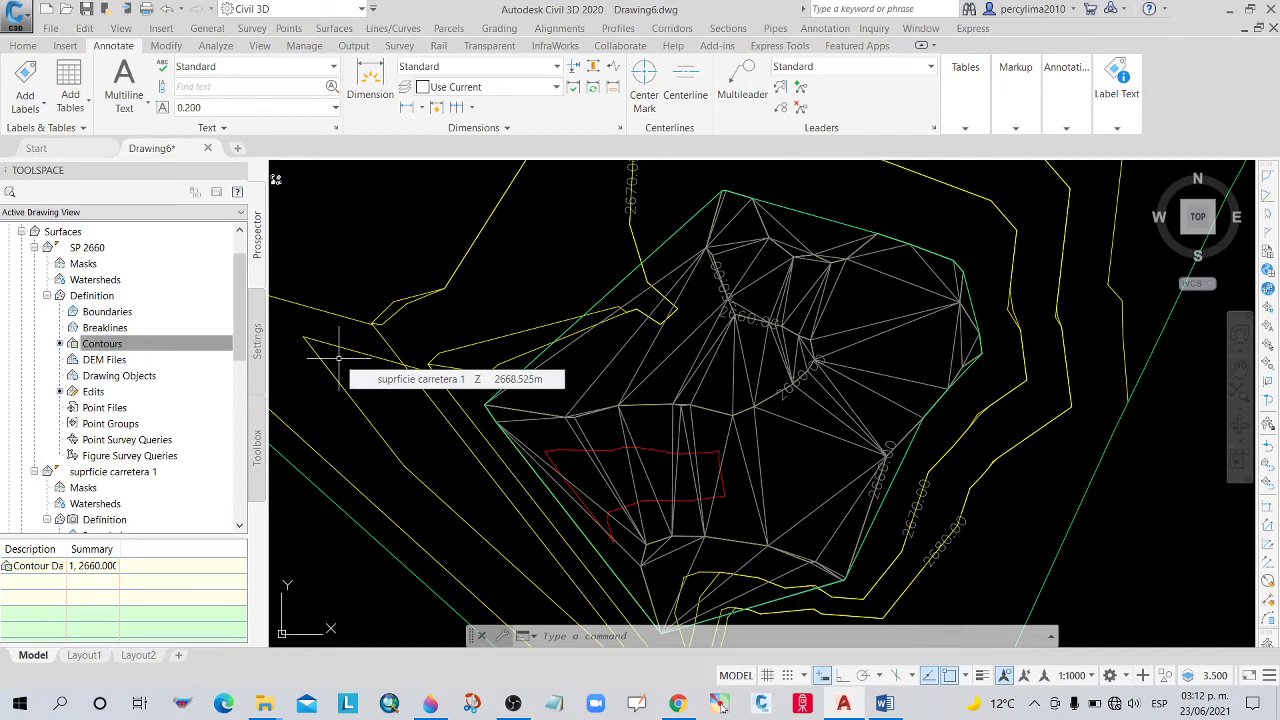
Add Outer boundary Boundary1 to SP 2660 using the 2660 contour outline, then select the surface.
left_click(118, 312)
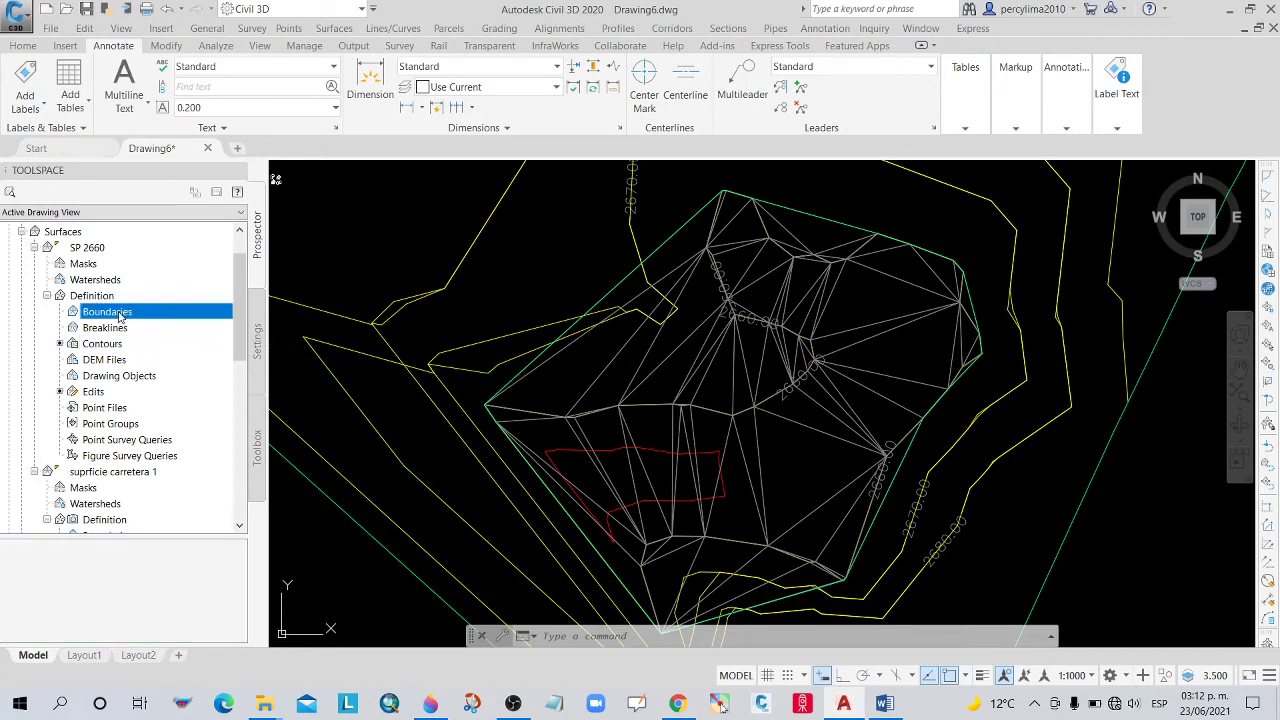
right_click(120, 316)
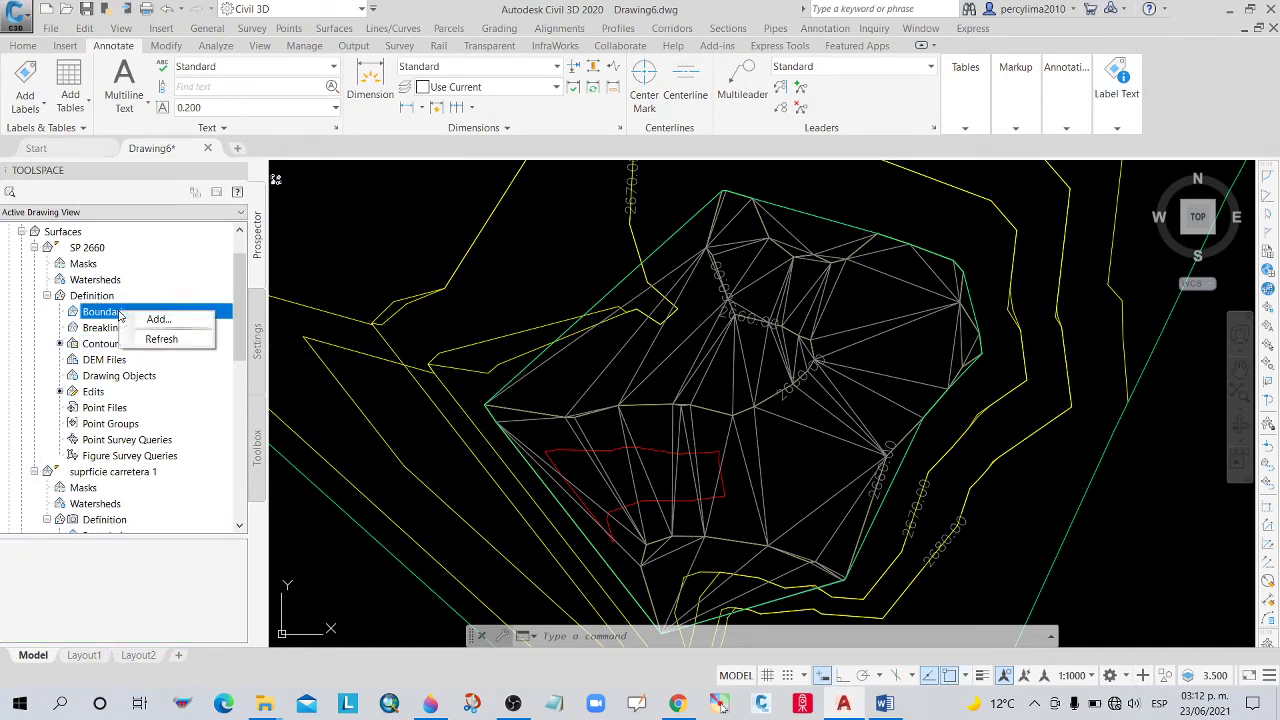
left_click(150, 318)
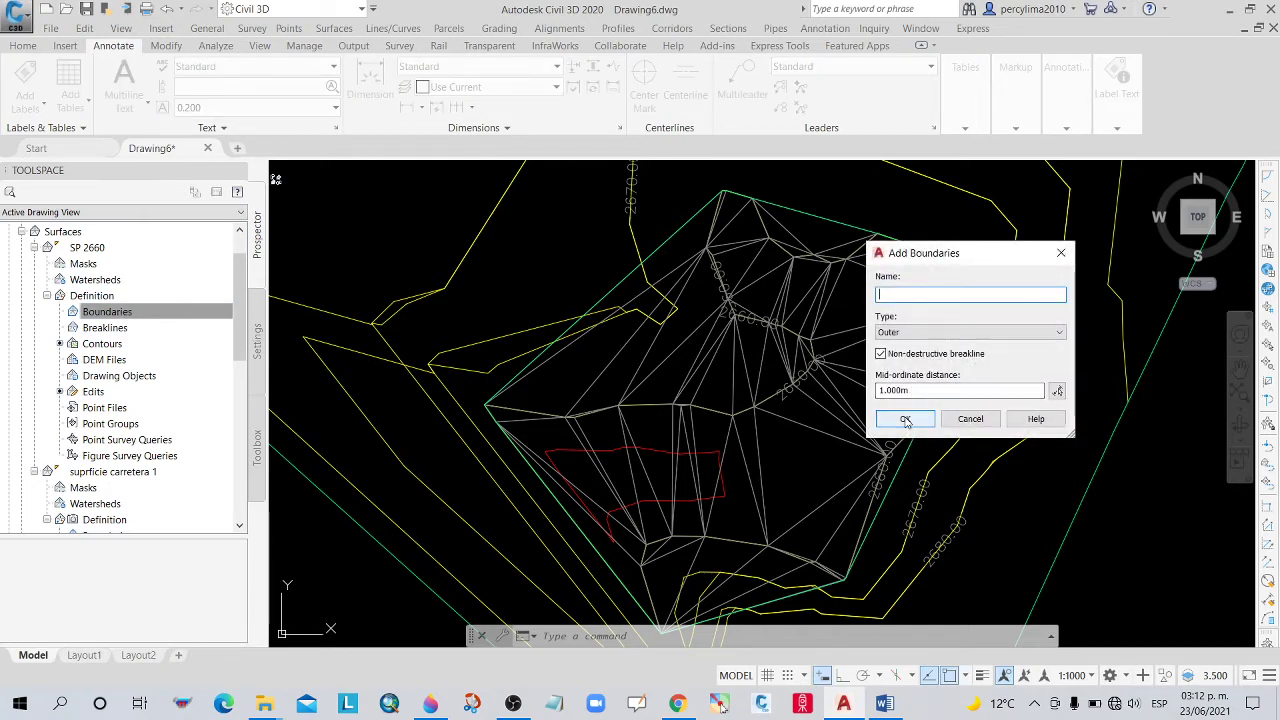
left_click(905, 421)
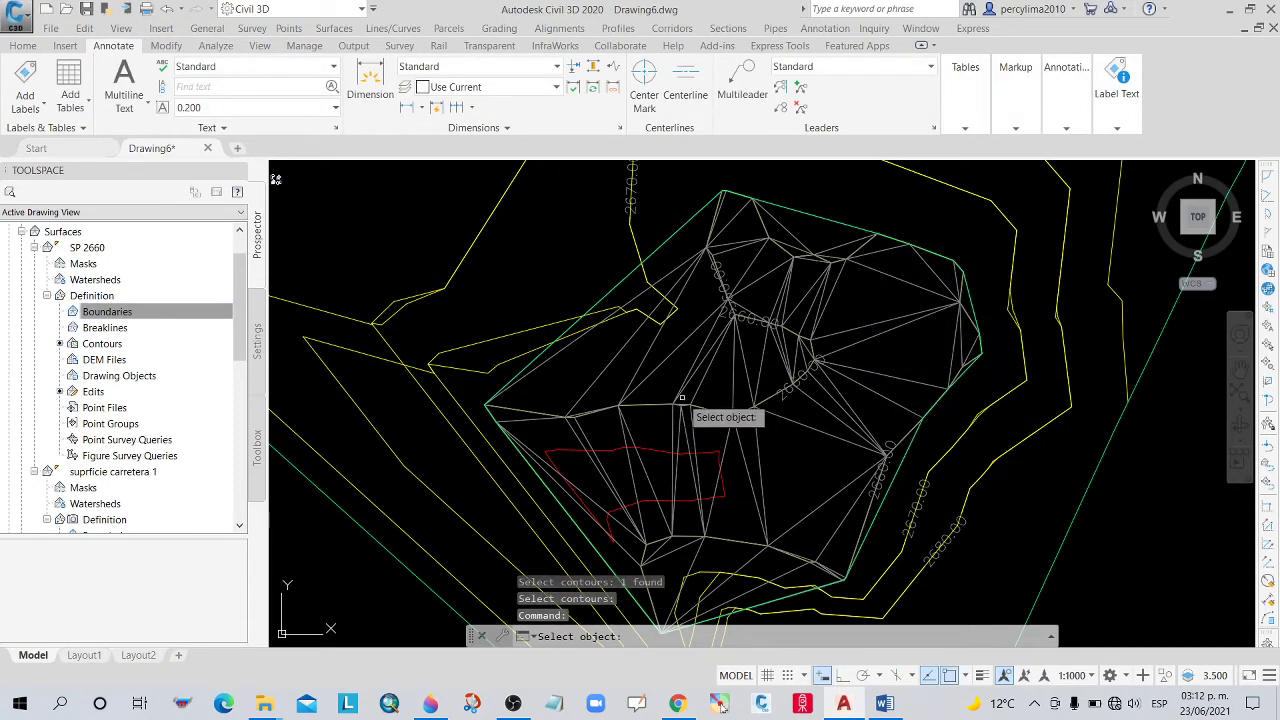
scroll(681, 398, "up", 5)
left_click(728, 403)
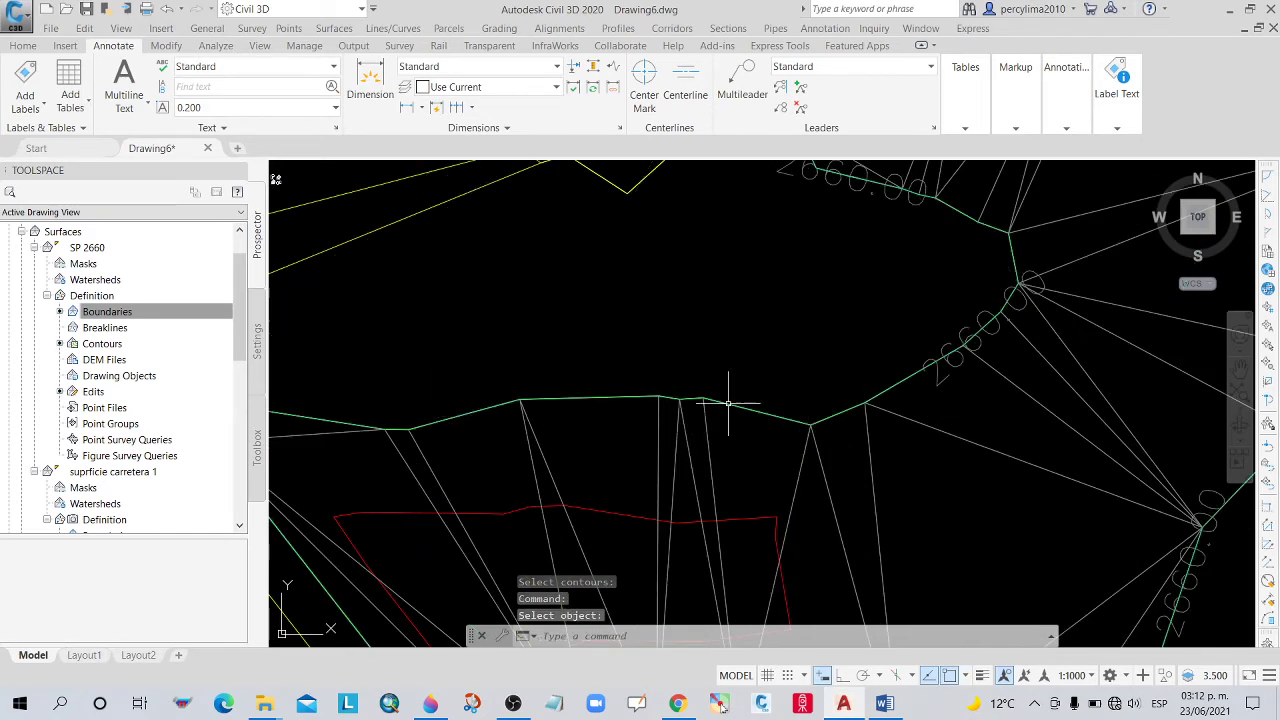
scroll(737, 343, "down", 5)
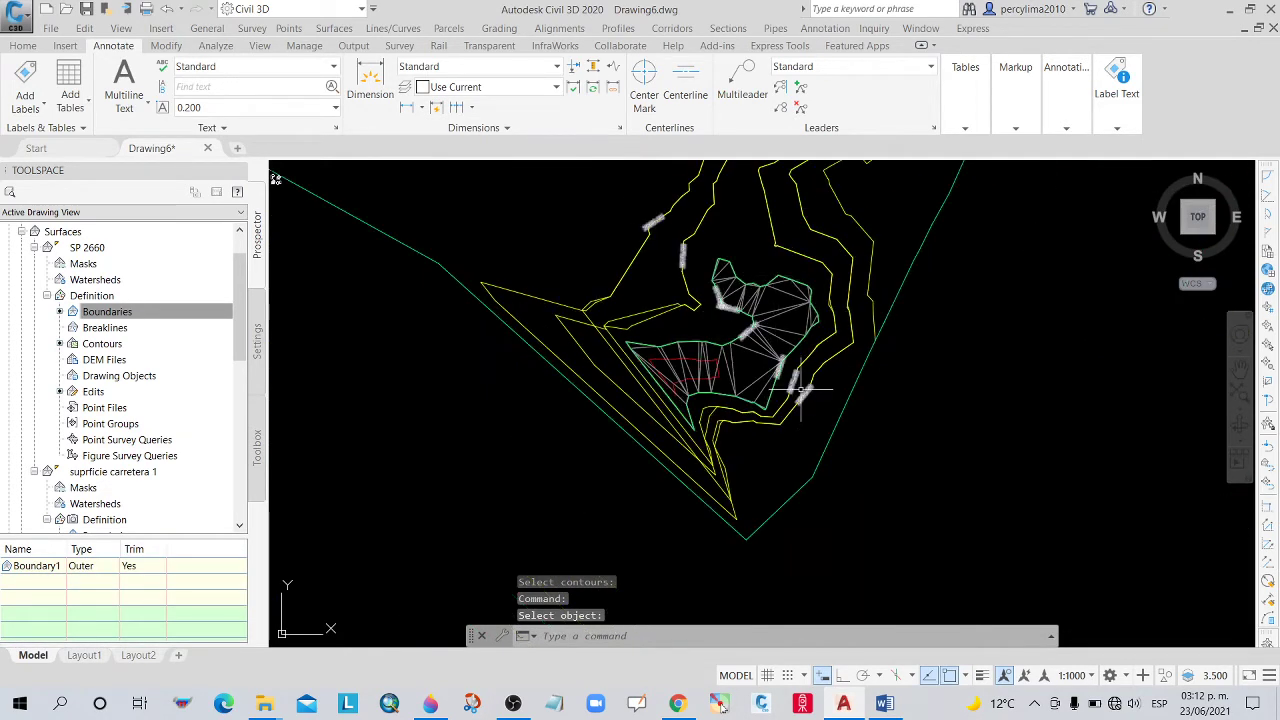
key("Escape")
key("Escape")
scroll(745, 383, "up", 2)
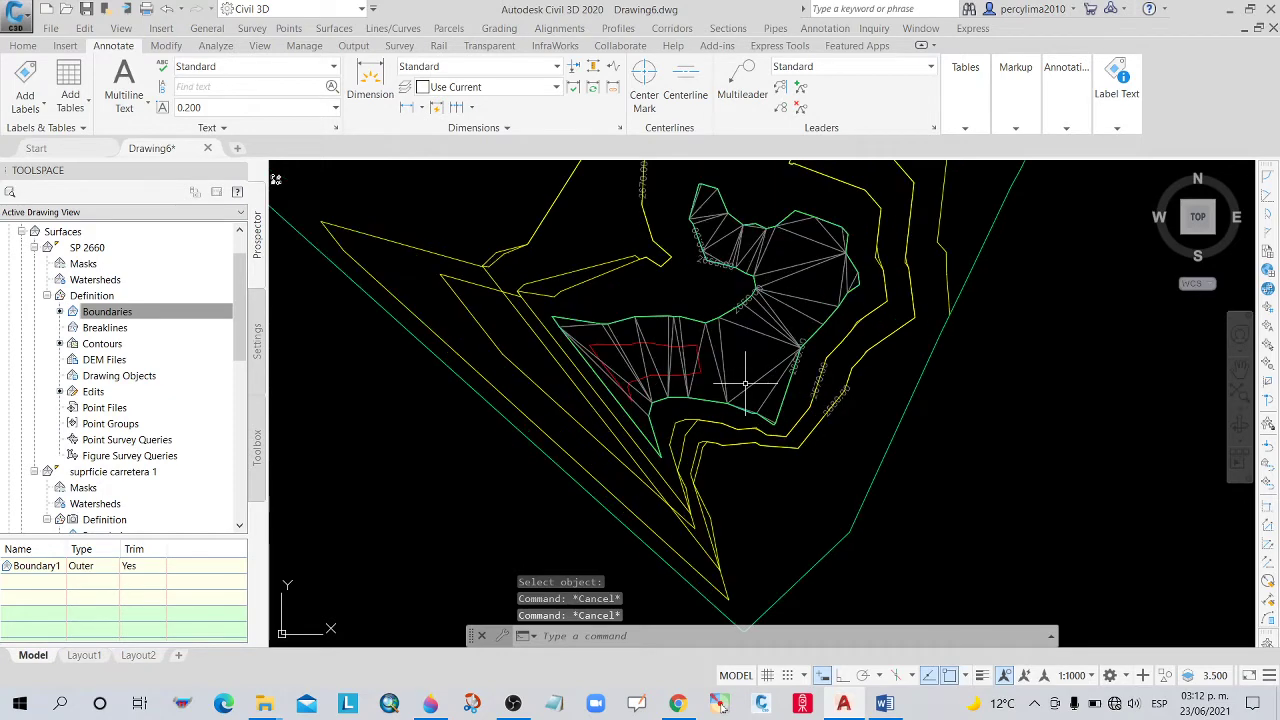
left_click(768, 368)
right_click(762, 366)
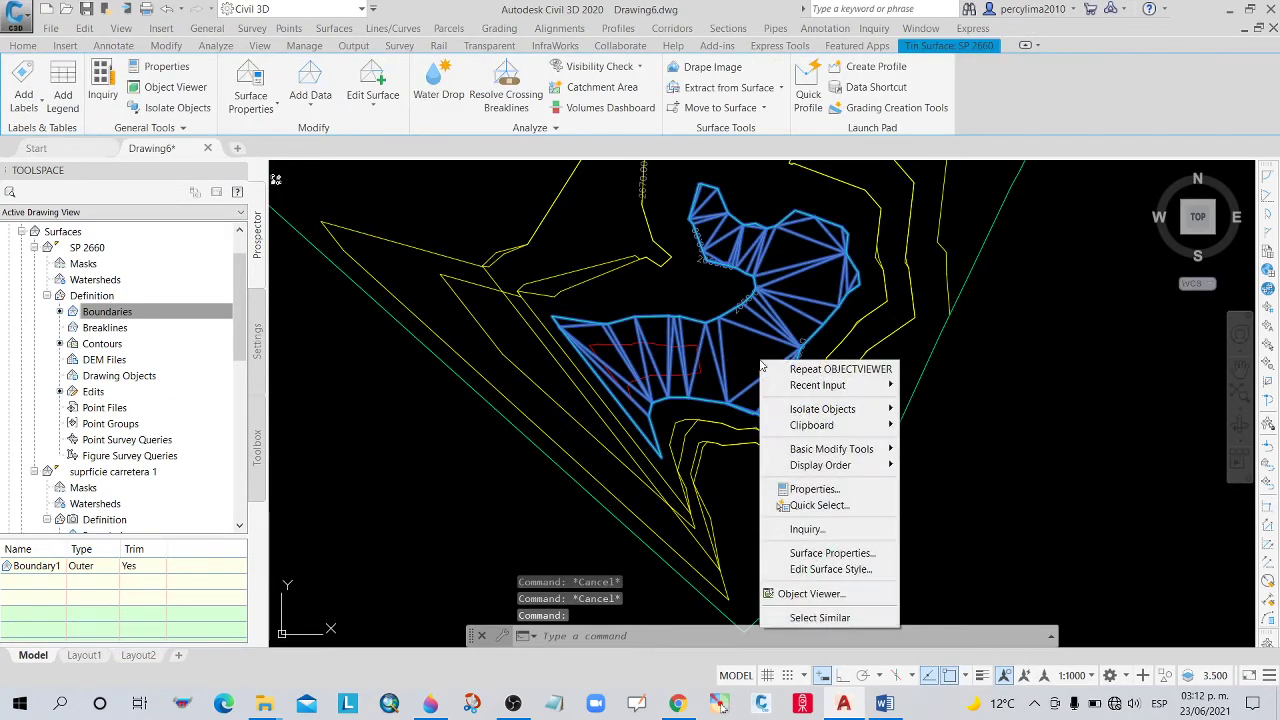
left_click(810, 593)
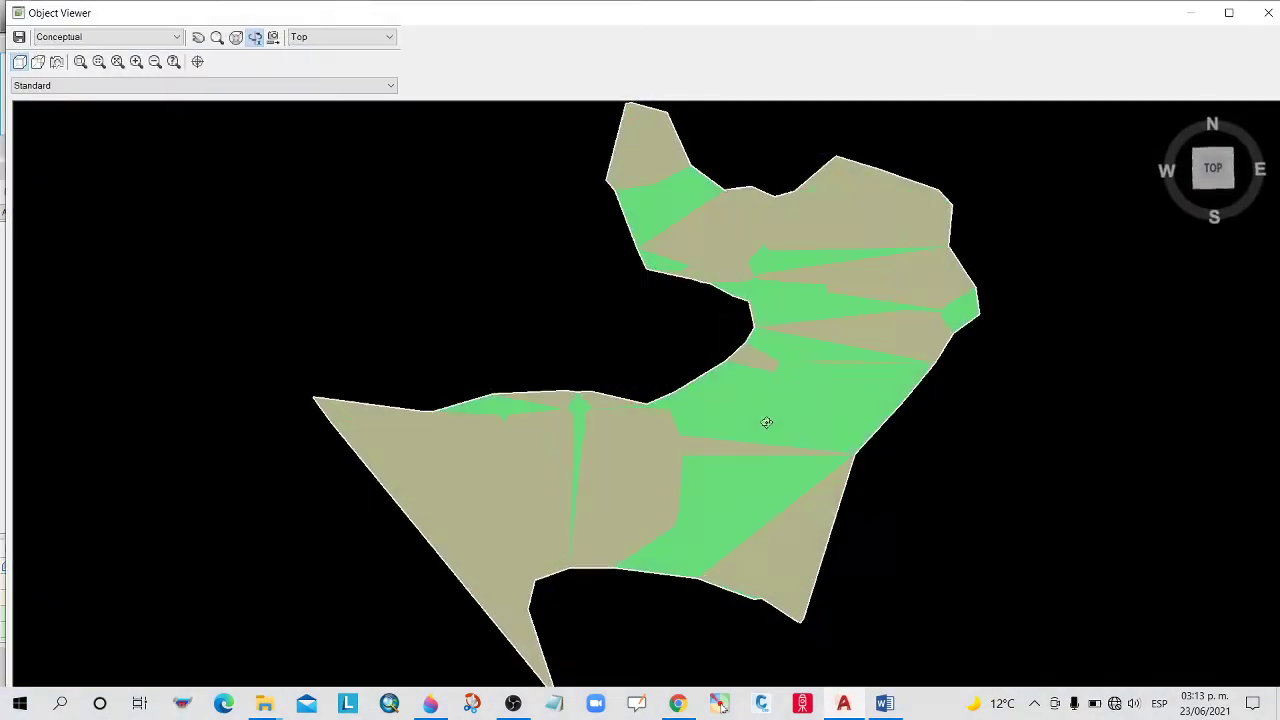
mouse_move(766, 422)
left_mouse_down()
mouse_move(757, 297)
mouse_move(706, 400)
mouse_move(714, 366)
left_mouse_up()
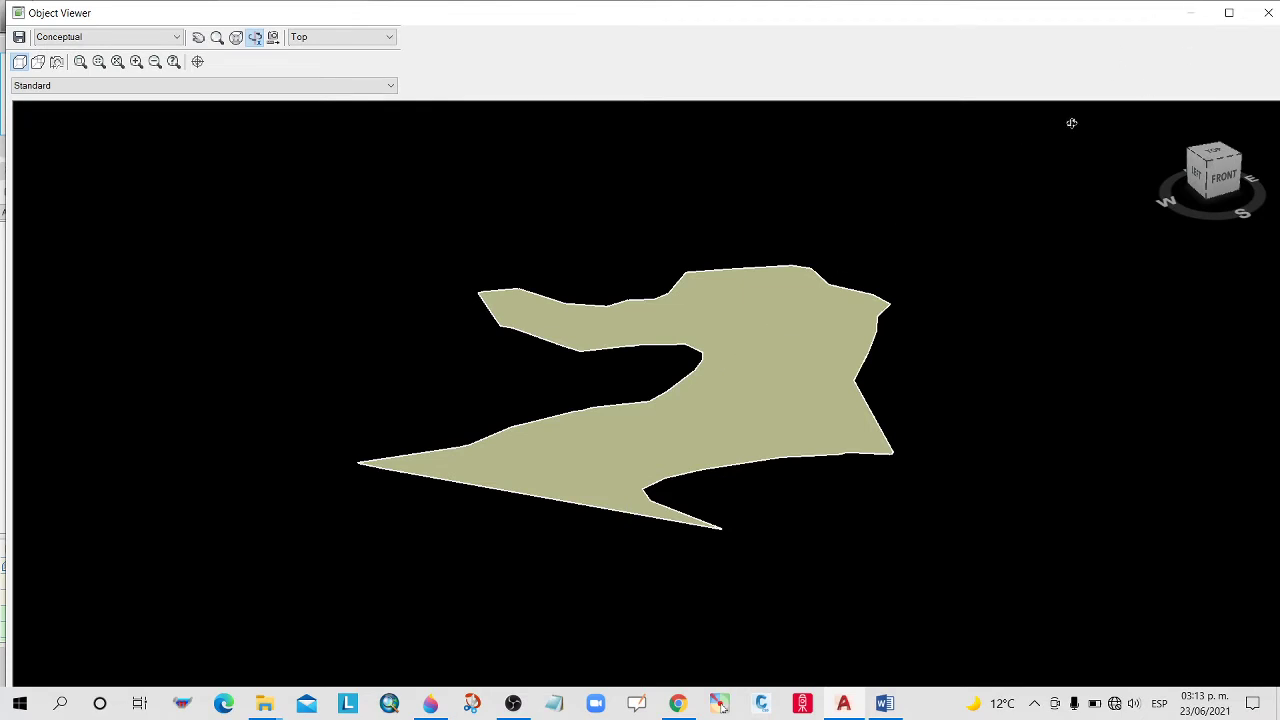
key("Escape")
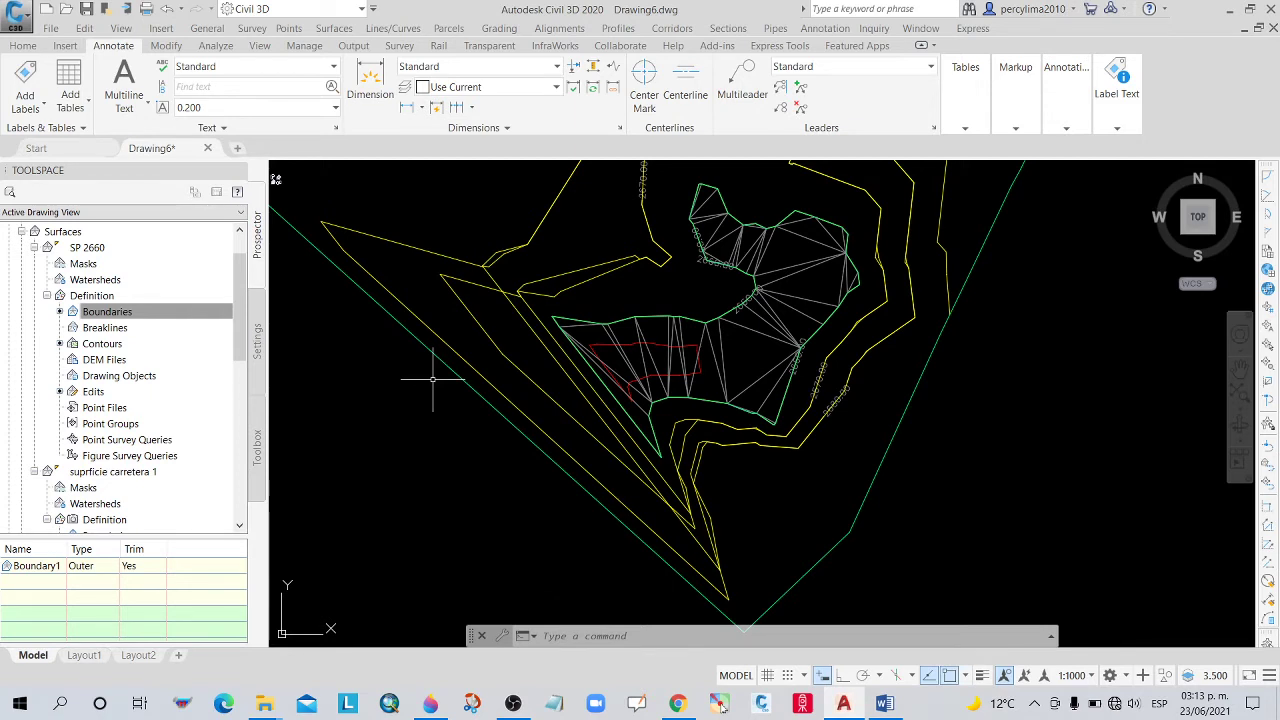
Create a new TIN surface named SP 2670 with the Contours and Triangles style.
right_click(66, 232)
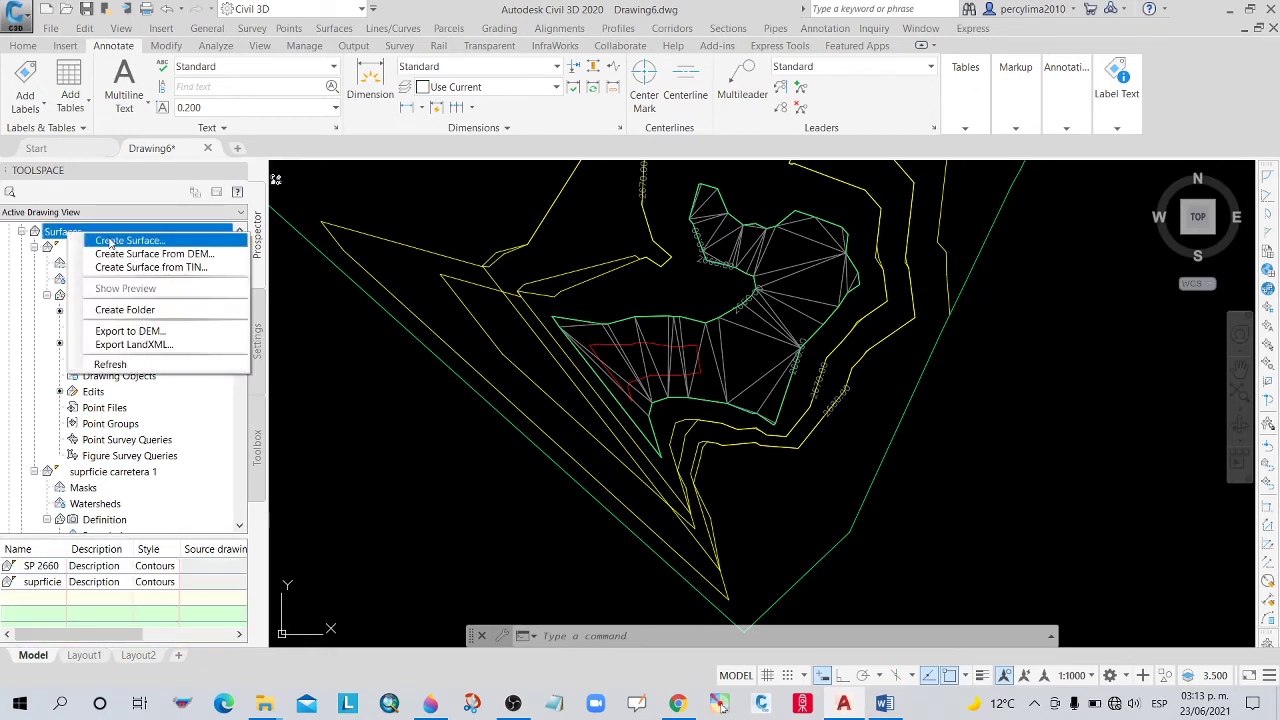
left_click(110, 241)
left_click(748, 288)
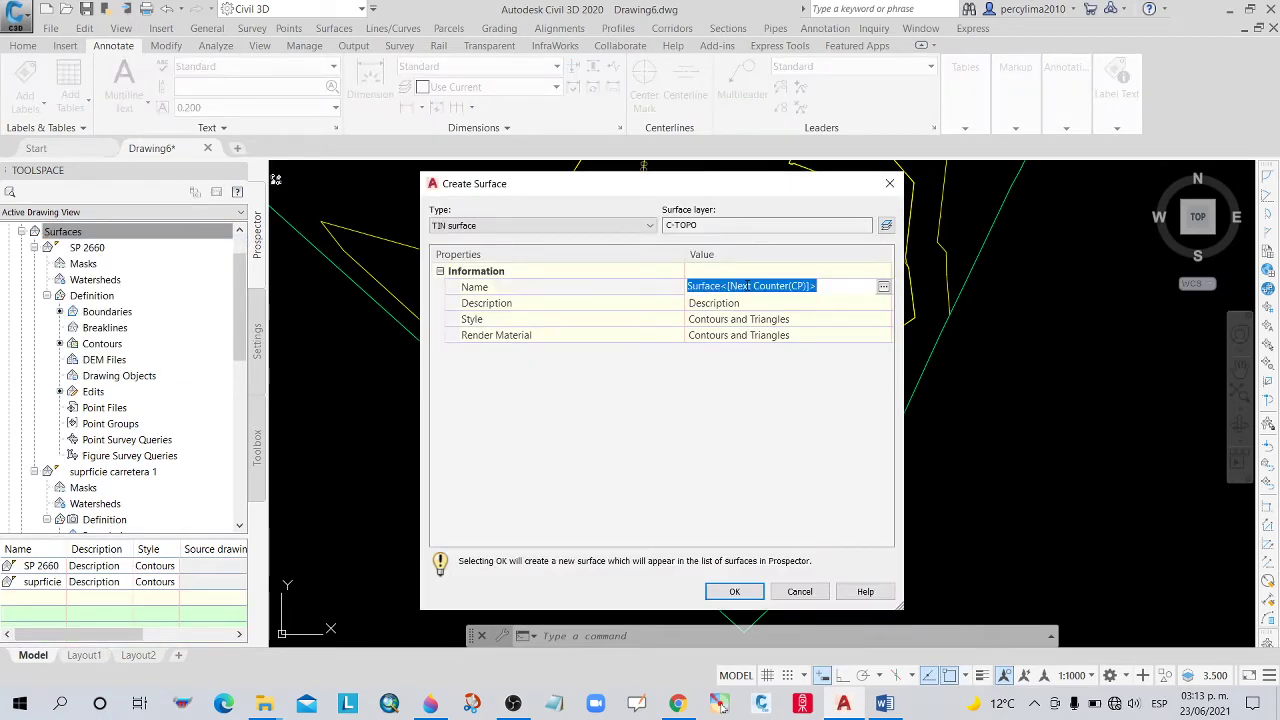
type("SP 2670")
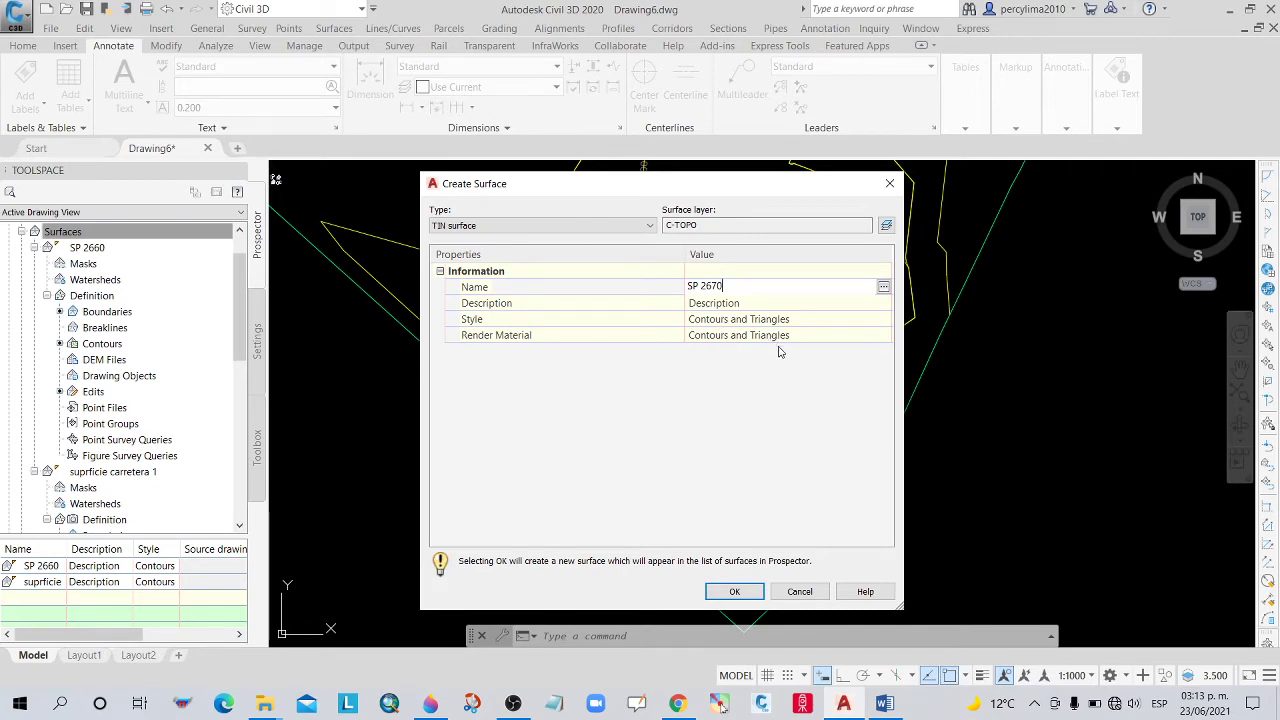
left_click(734, 591)
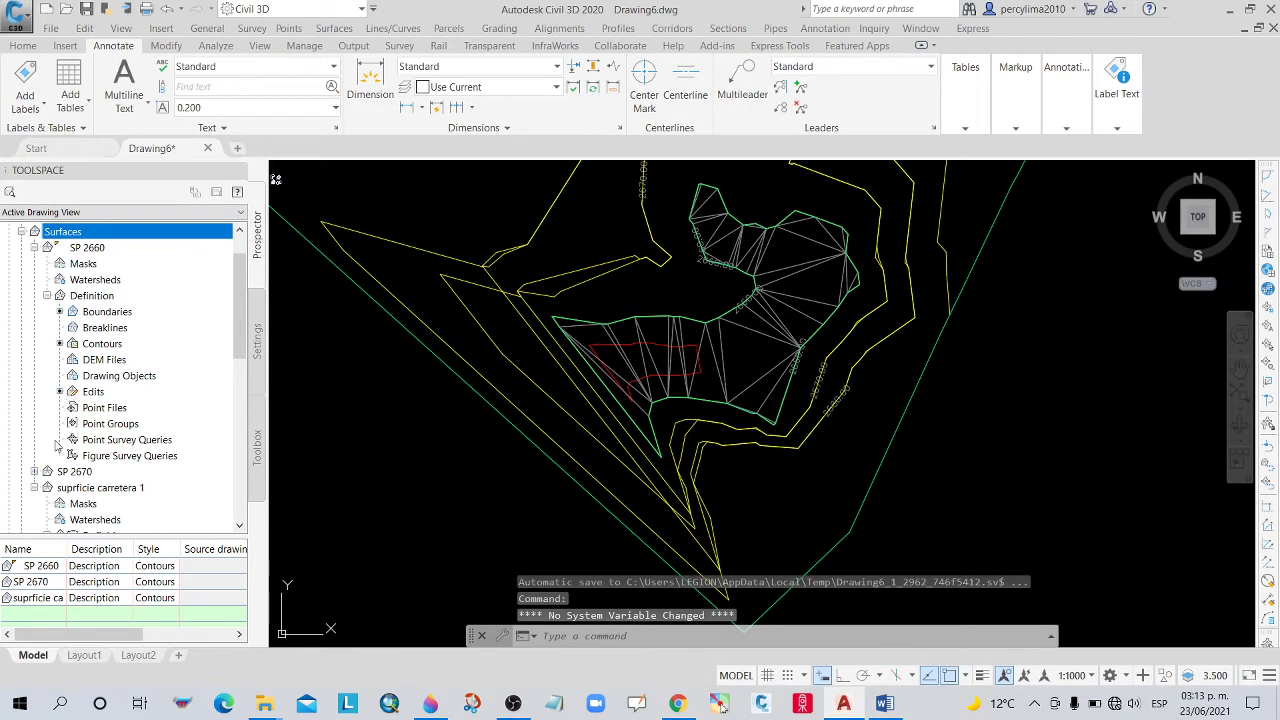
Expand SP 2670's Definition items and select its Contours entry.
left_click(34, 471)
scroll(48, 480, "down", 1)
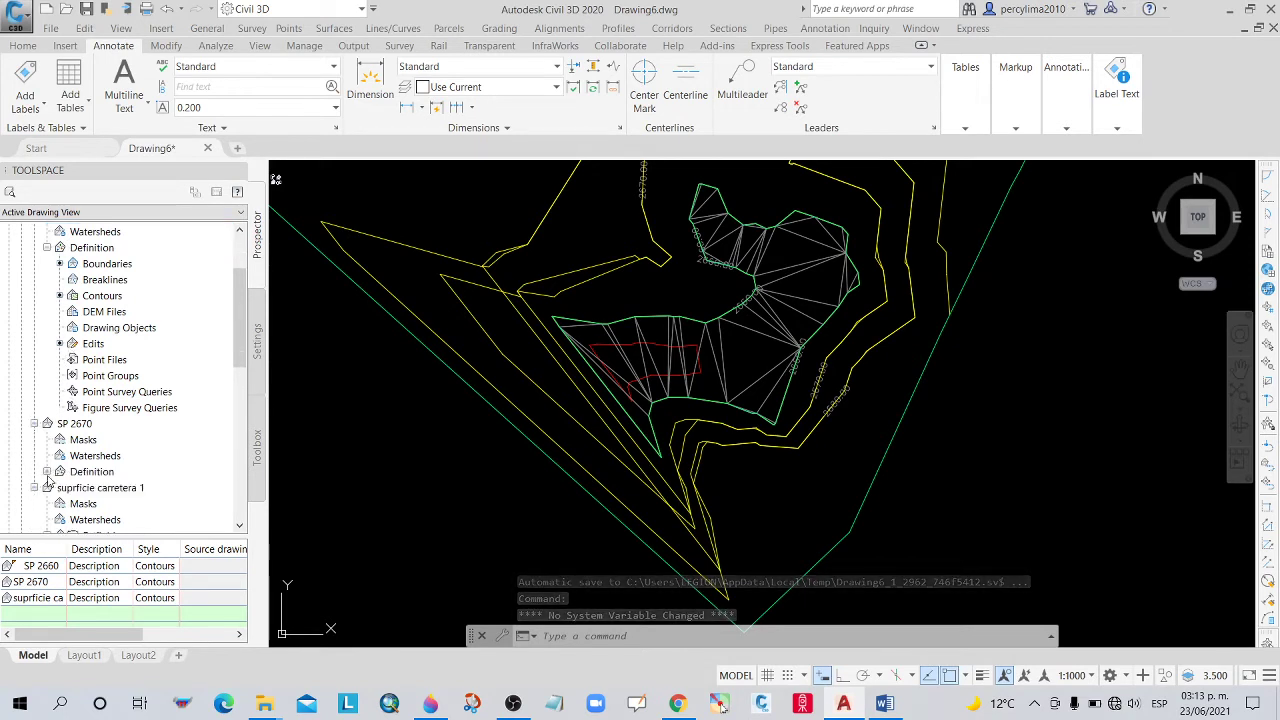
left_click(46, 471)
scroll(48, 480, "down", 4)
scroll(90, 400, "down", 1)
scroll(115, 335, "up", 2)
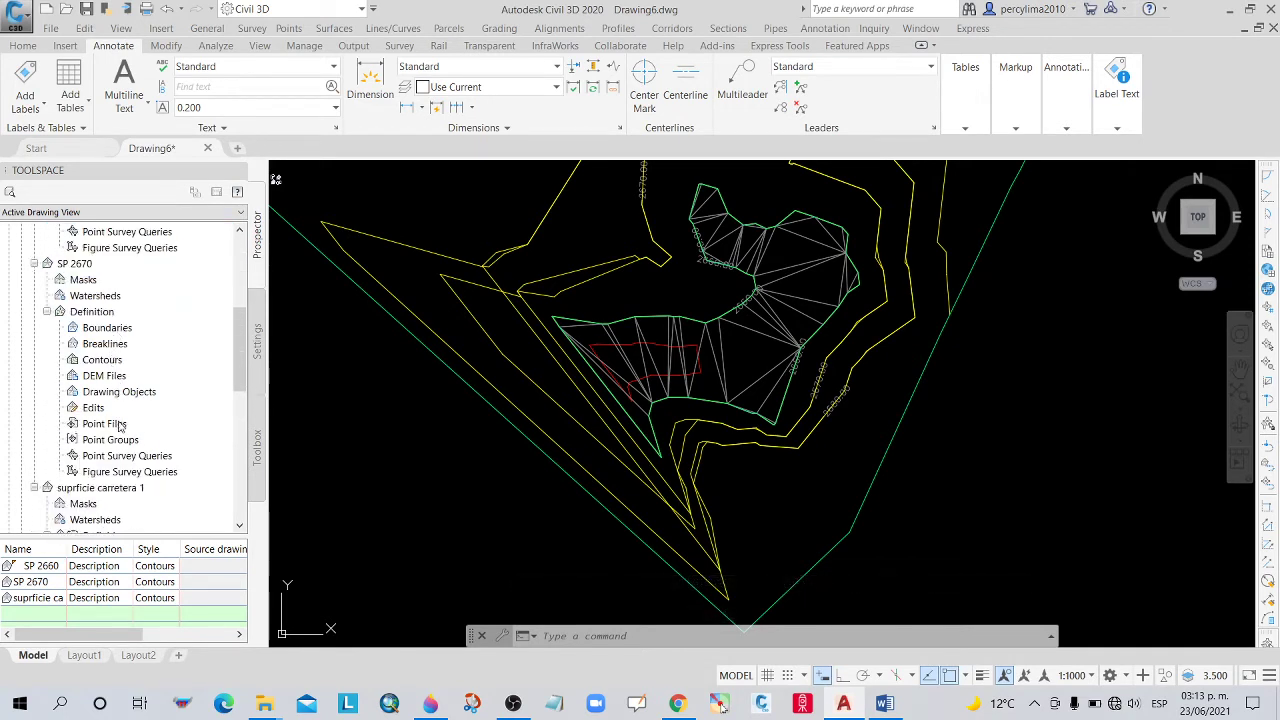
left_click(107, 365)
Add the 2670 contour line as contour data to SP 2670, generating its triangulation.
right_click(107, 365)
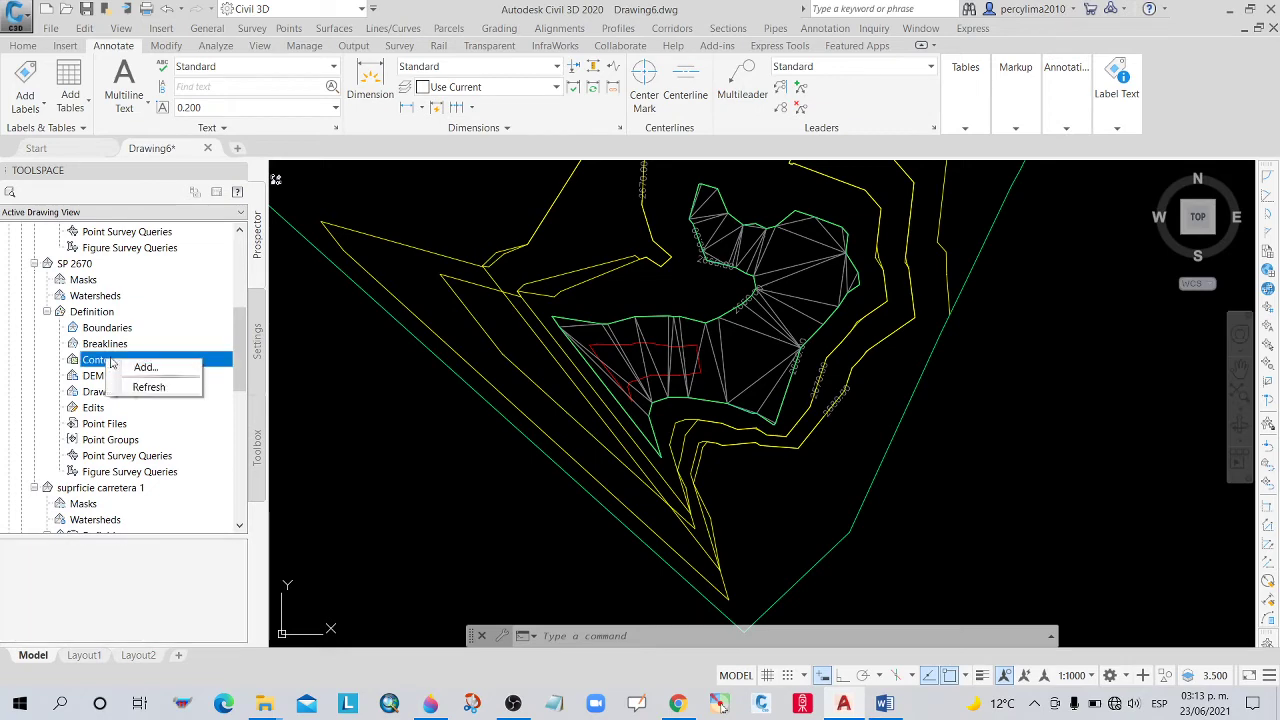
left_click(143, 366)
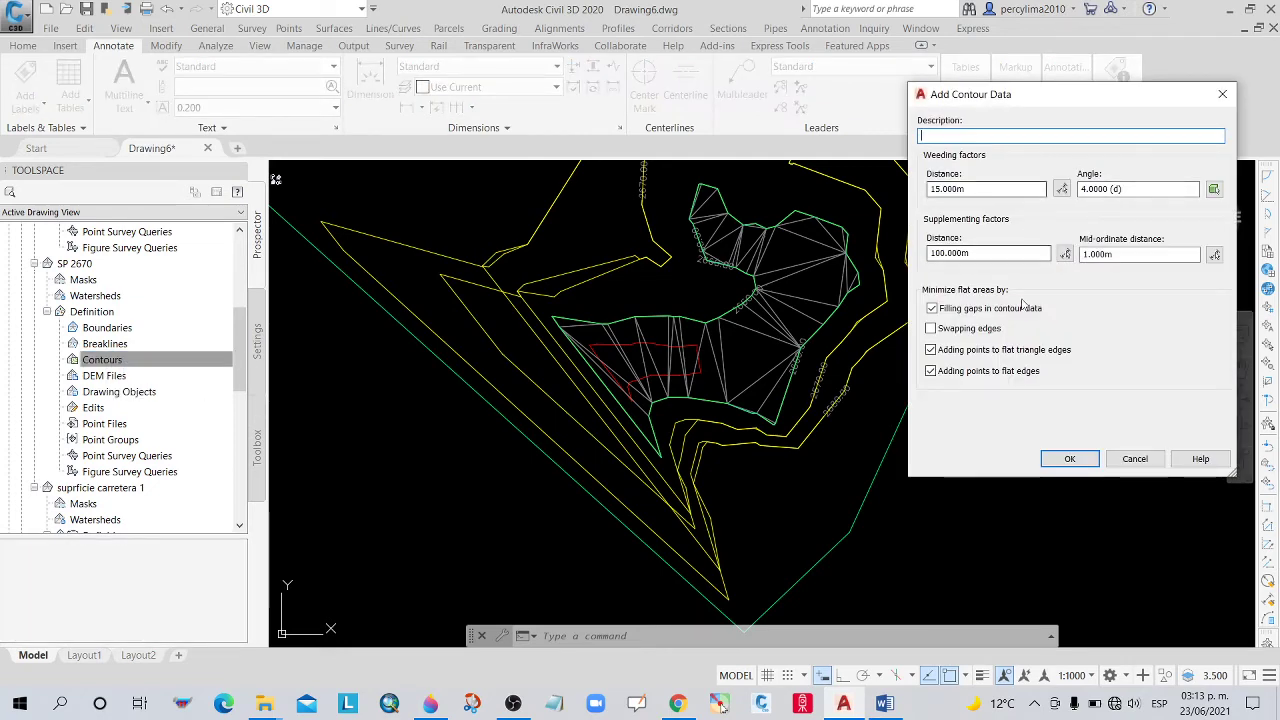
left_click(1070, 460)
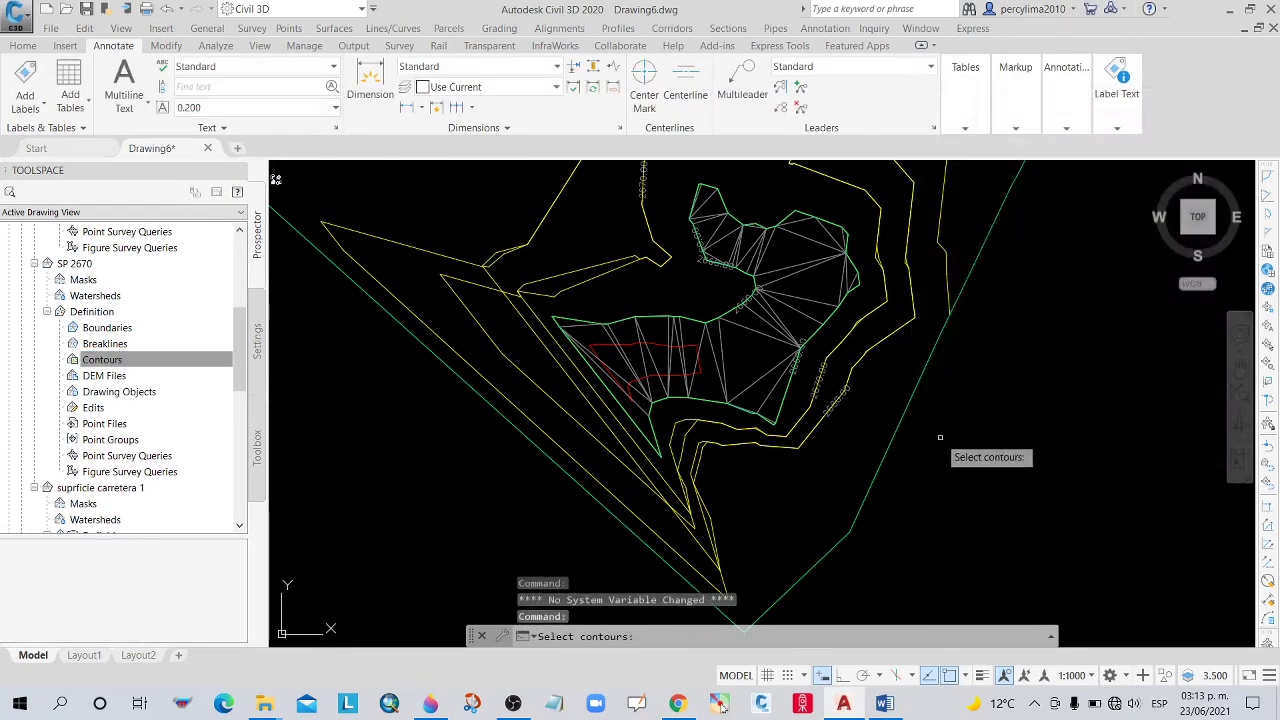
scroll(760, 430, "up", 3)
scroll(916, 326, "up", 2)
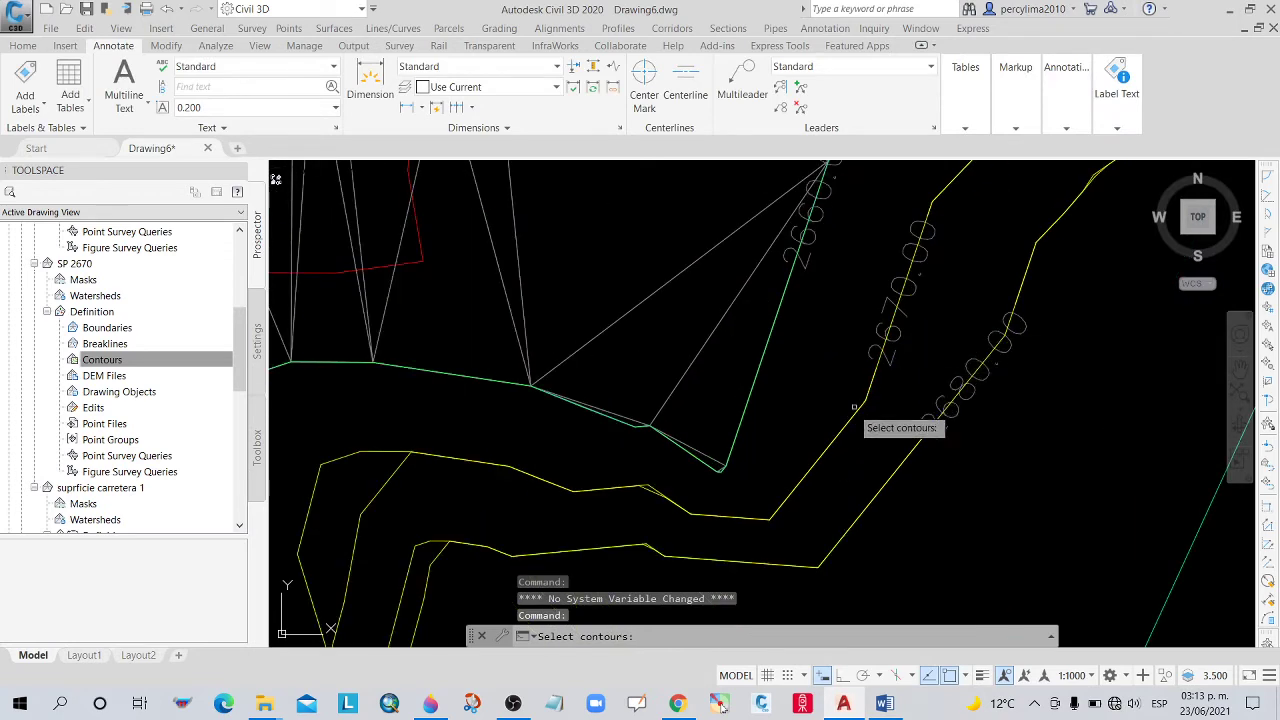
left_click(855, 414)
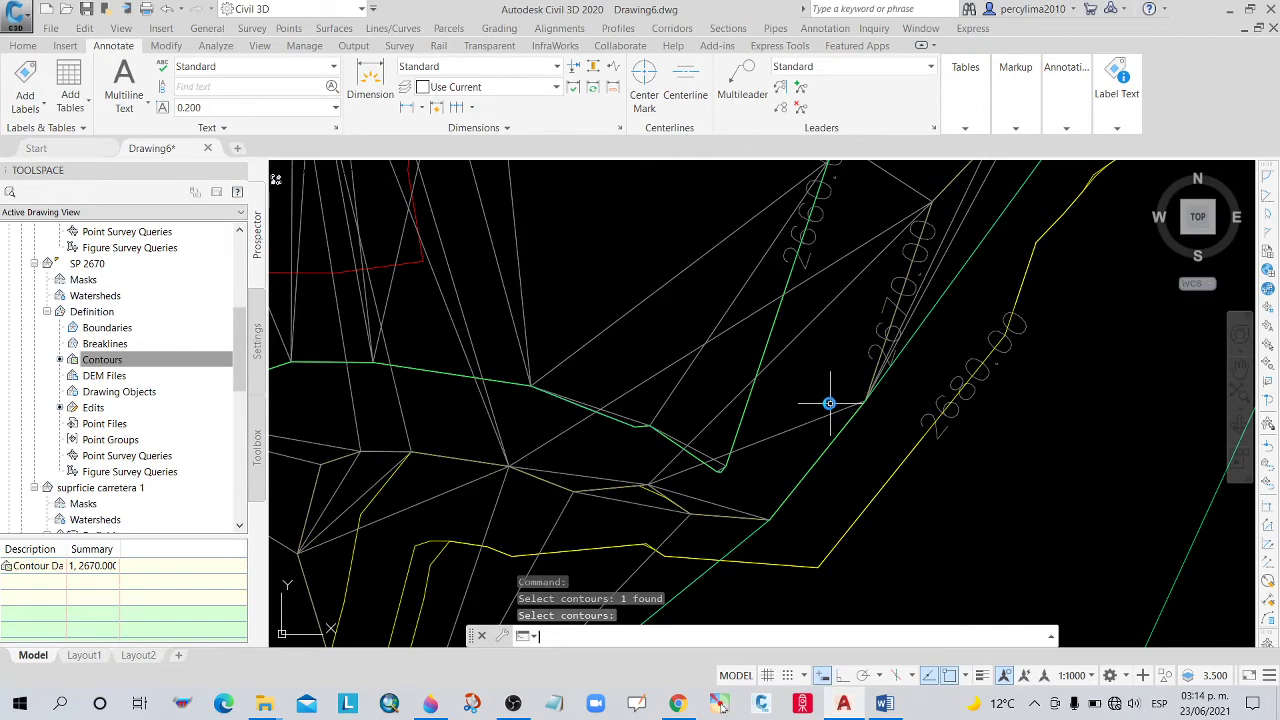
scroll(829, 403, "down", 2)
scroll(829, 403, "down", 2)
scroll(829, 403, "down", 2)
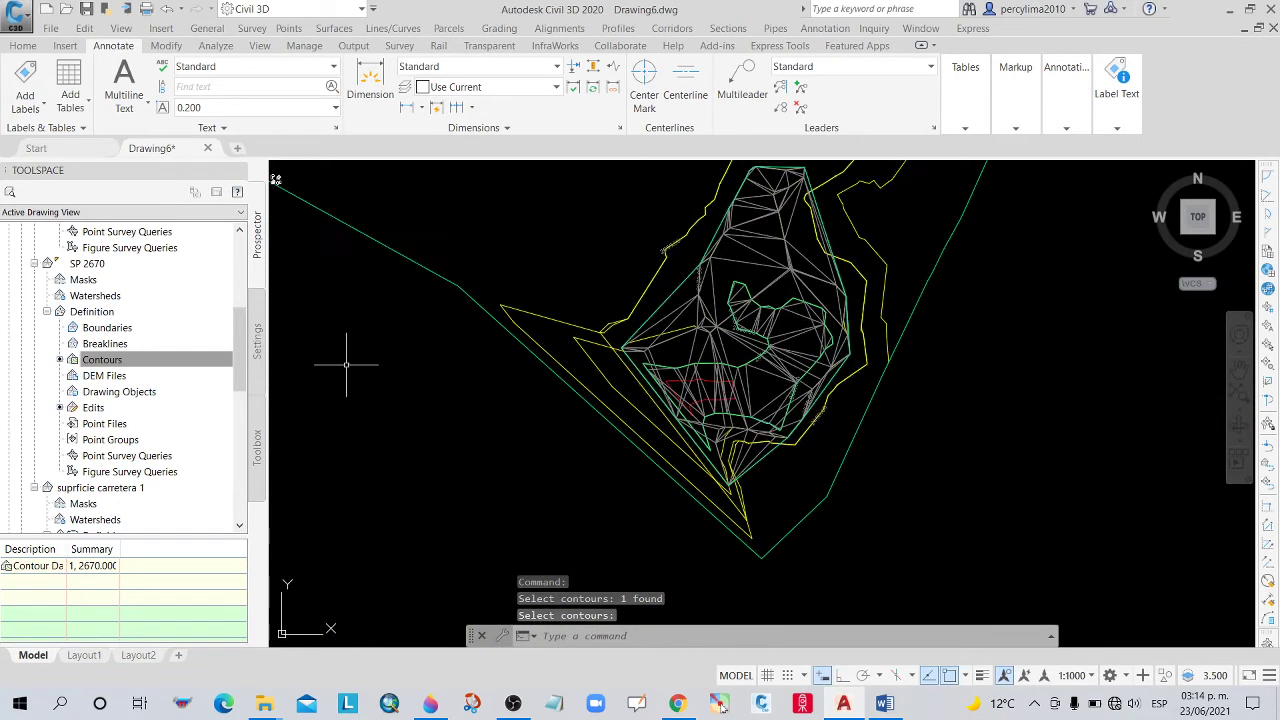
Add an Outer-type boundary, Boundary1, to SP 2670's definition.
left_click(150, 359)
left_click(119, 330)
right_click(119, 330)
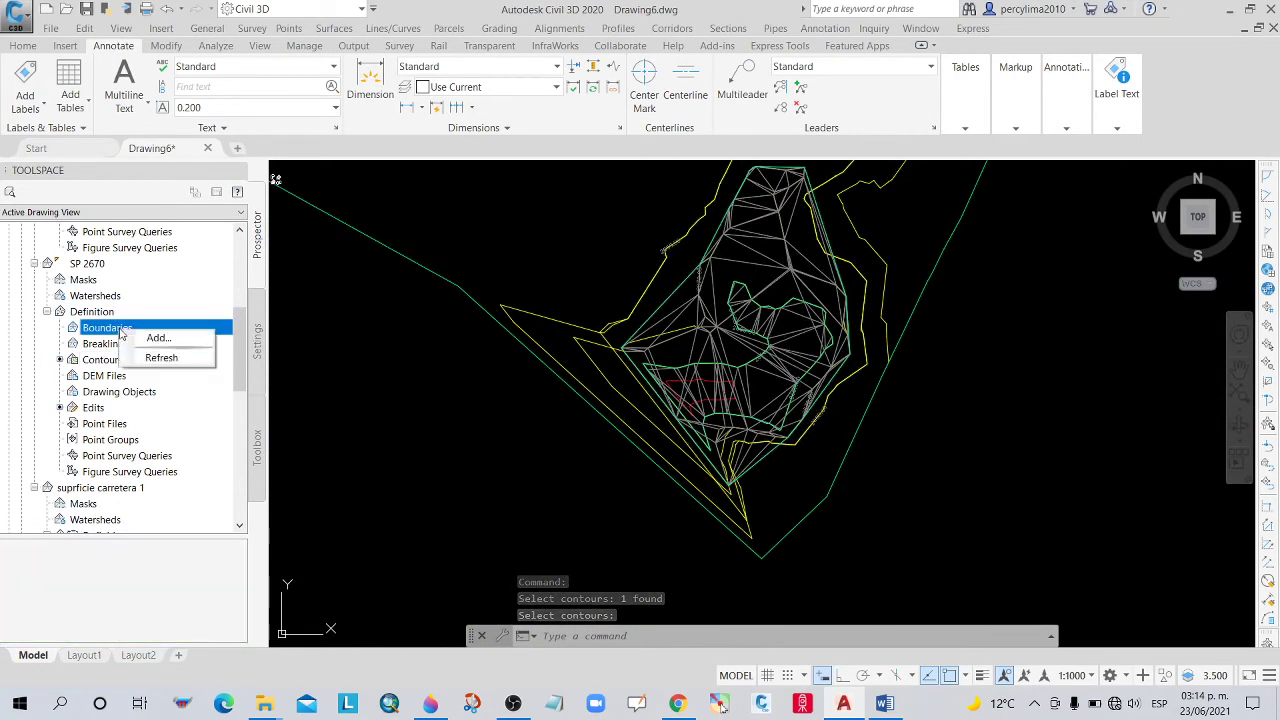
left_click(157, 340)
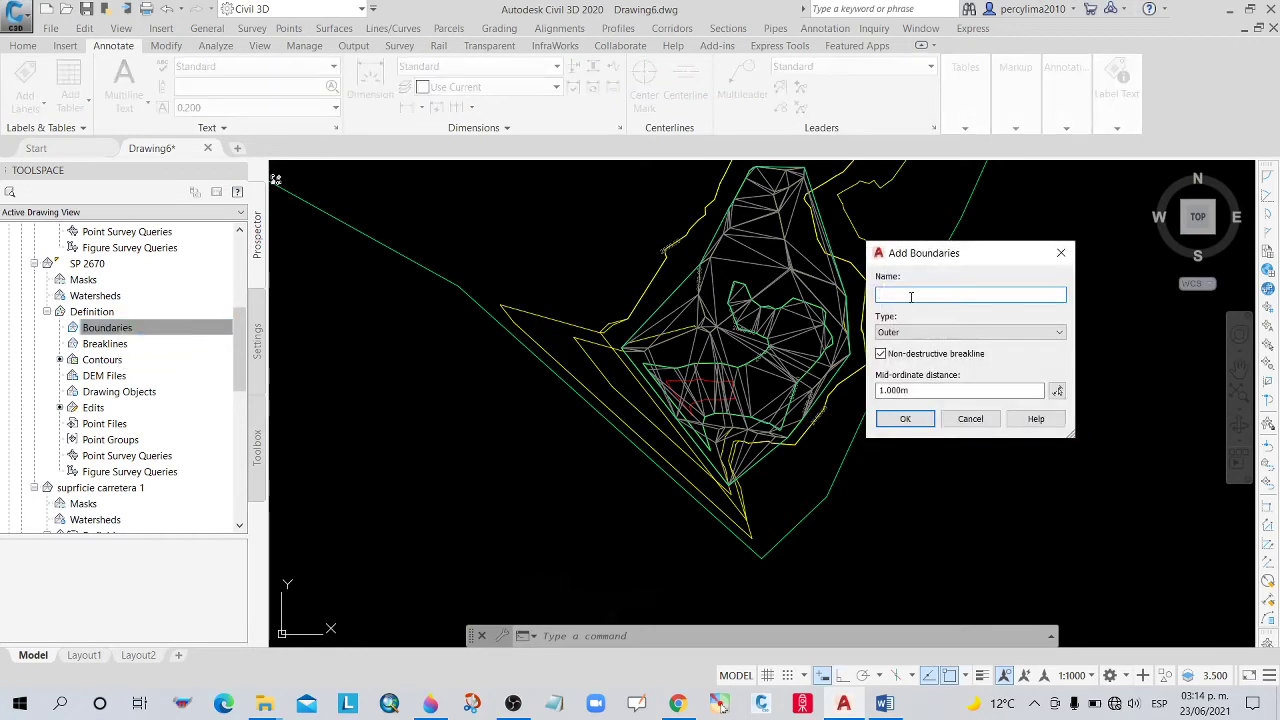
left_click(907, 420)
scroll(830, 430, "up", 2)
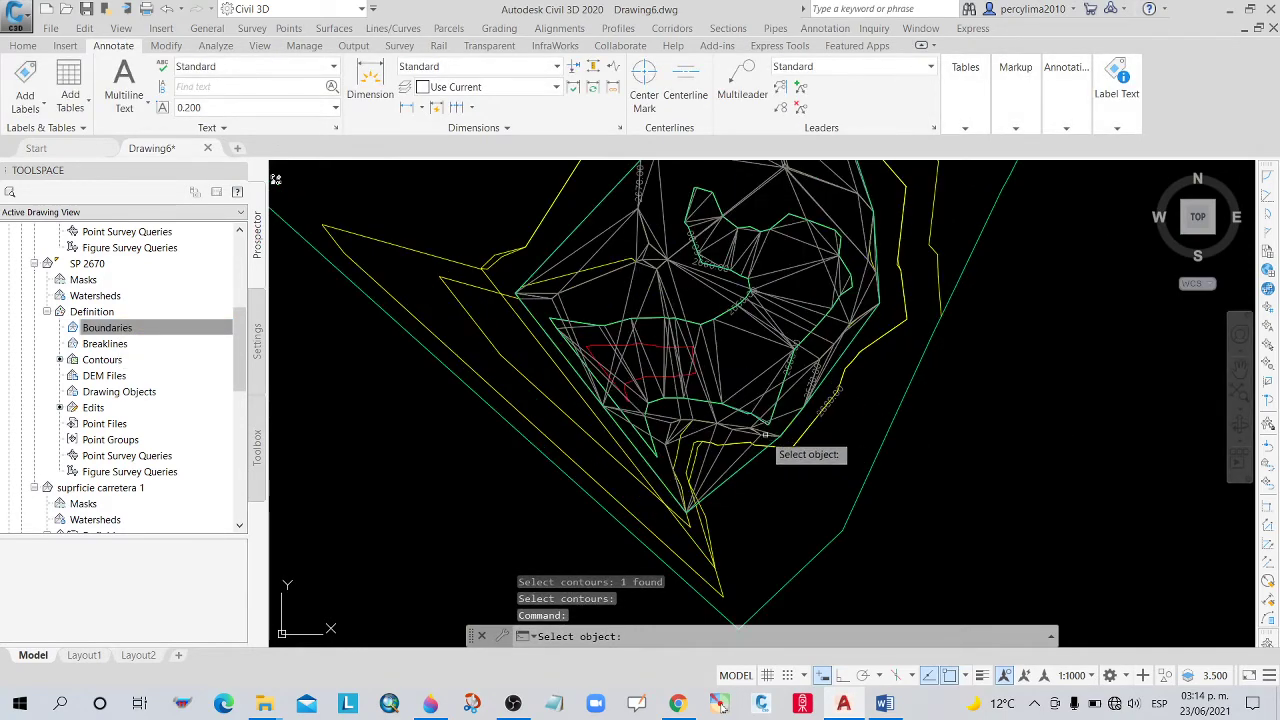
scroll(780, 440, "up", 3)
scroll(805, 380, "down", 1)
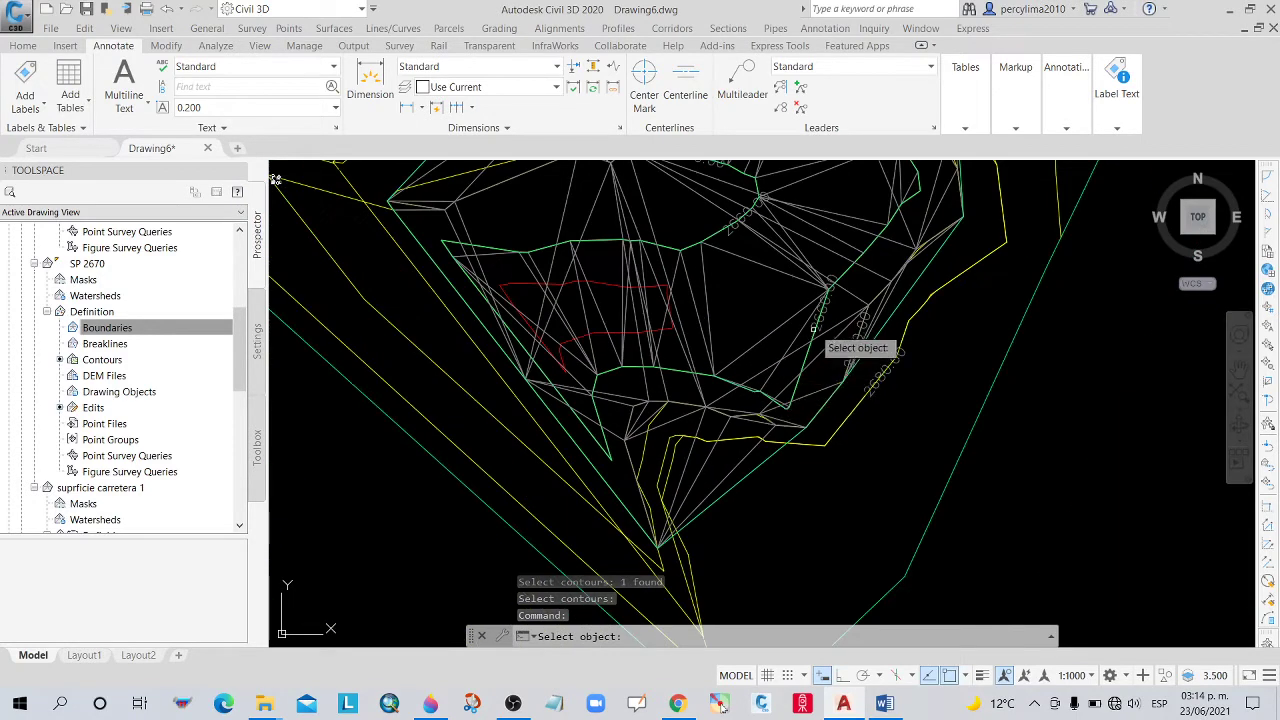
scroll(815, 335, "up", 2)
scroll(830, 345, "down", 1)
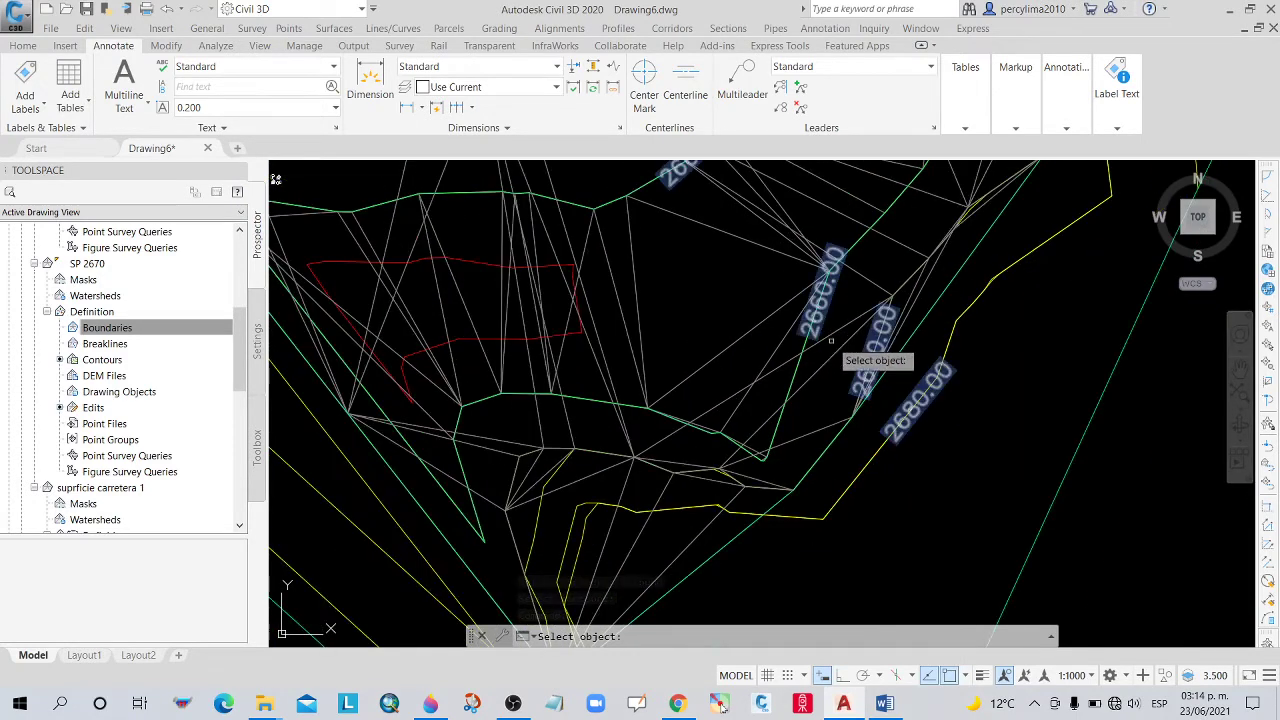
scroll(835, 445, "up", 1)
scroll(838, 428, "down", 3)
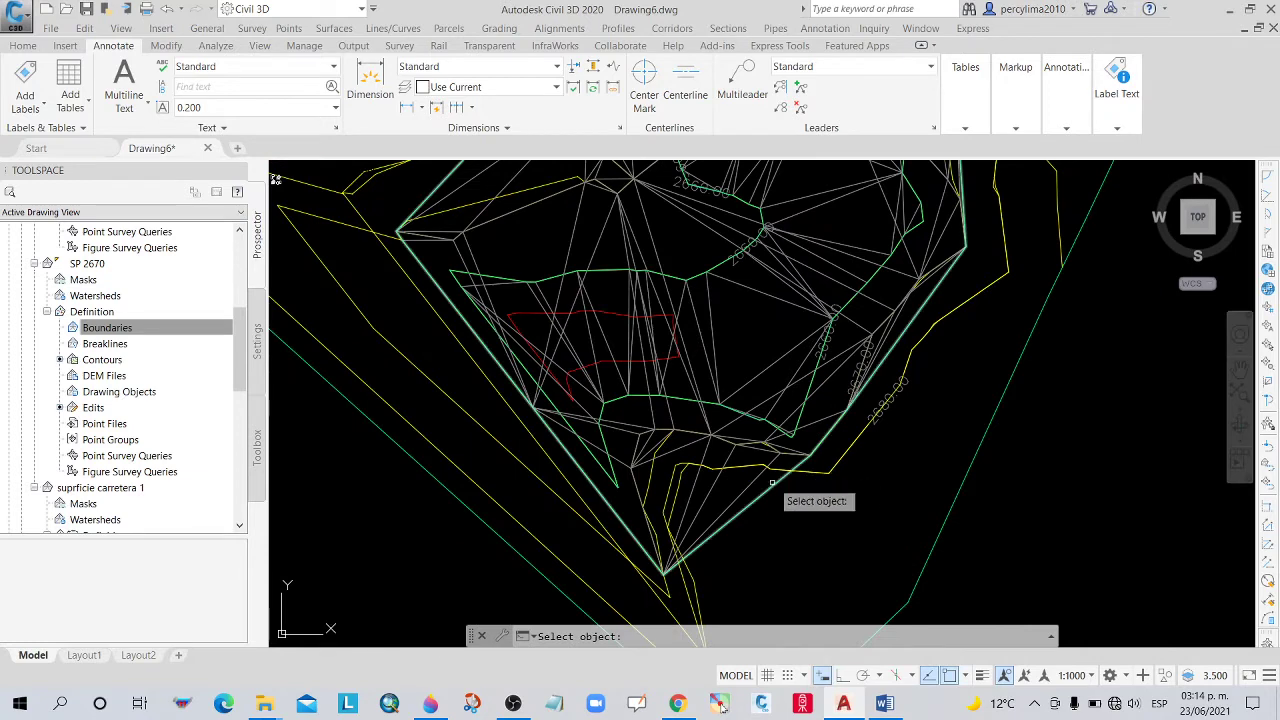
scroll(843, 466, "up", 1)
scroll(855, 370, "down", 1)
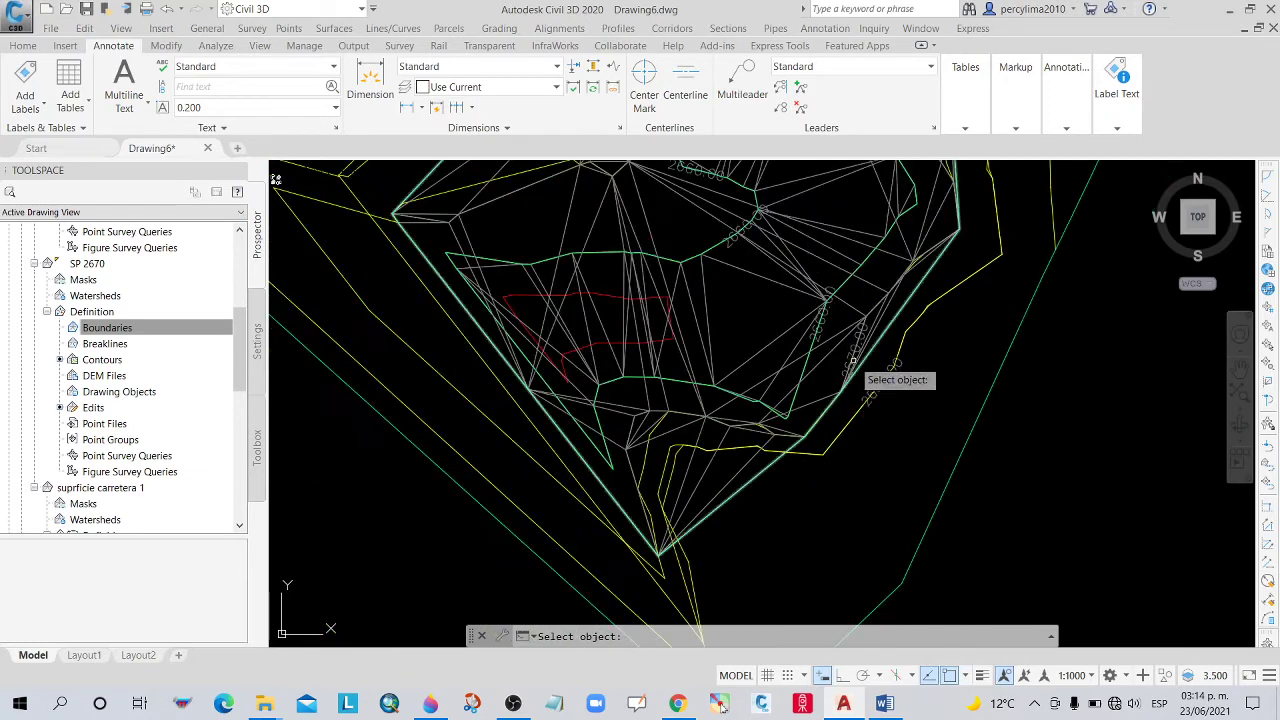
scroll(855, 345, "up", 3)
scroll(858, 322, "up", 3)
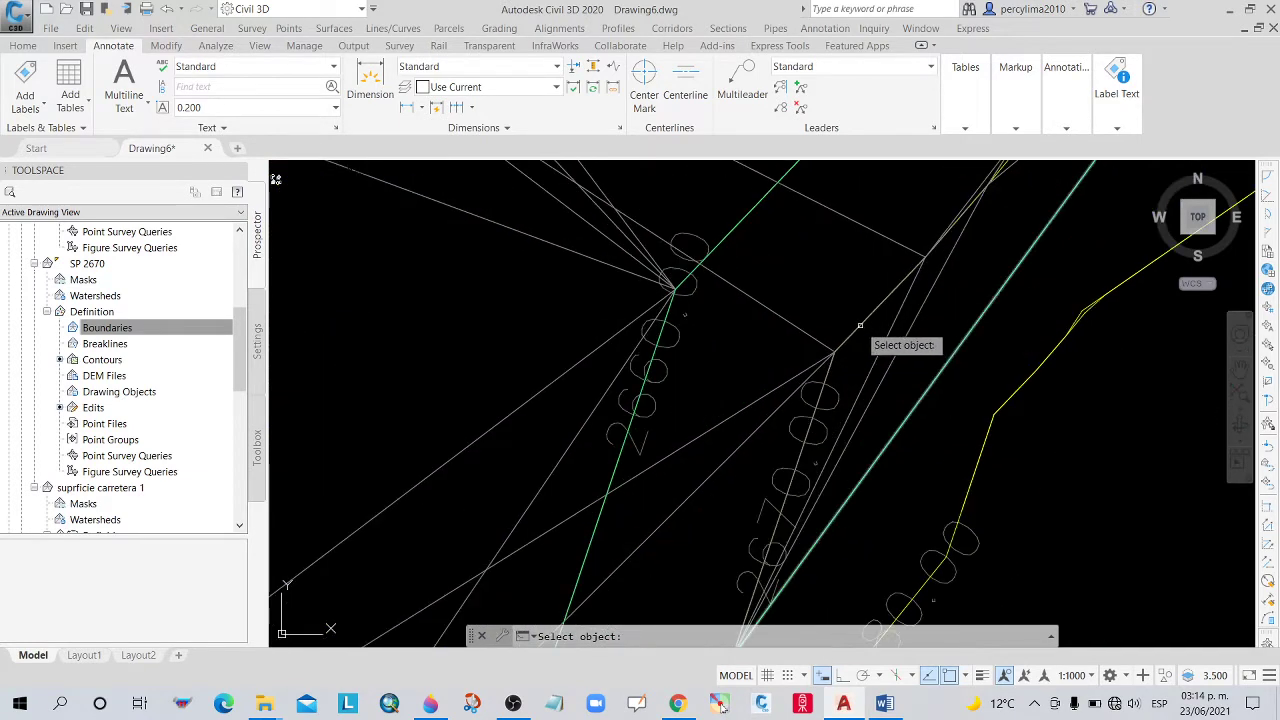
Pick the 2670 contour outline as the boundary and check Boundary1 in Prospector.
left_click(859, 325)
scroll(845, 340, "down", 2)
scroll(825, 360, "down", 3)
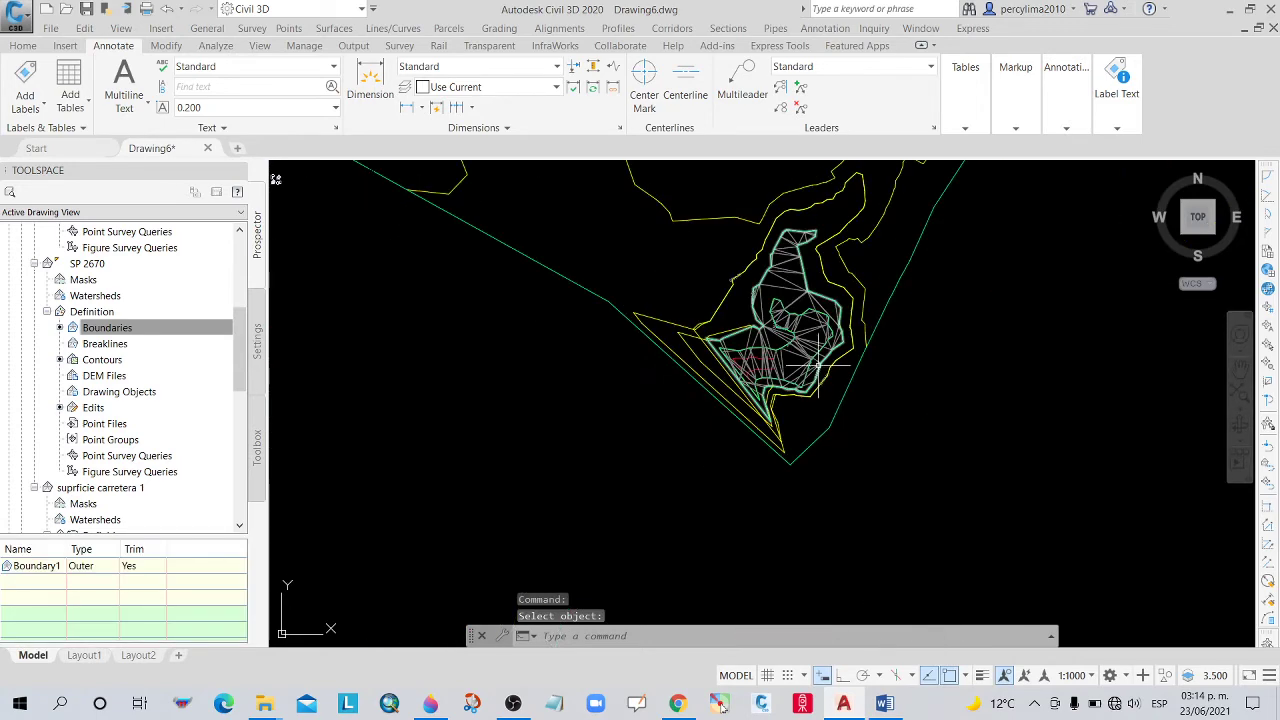
scroll(779, 321, "up", 3)
scroll(783, 323, "down", 1)
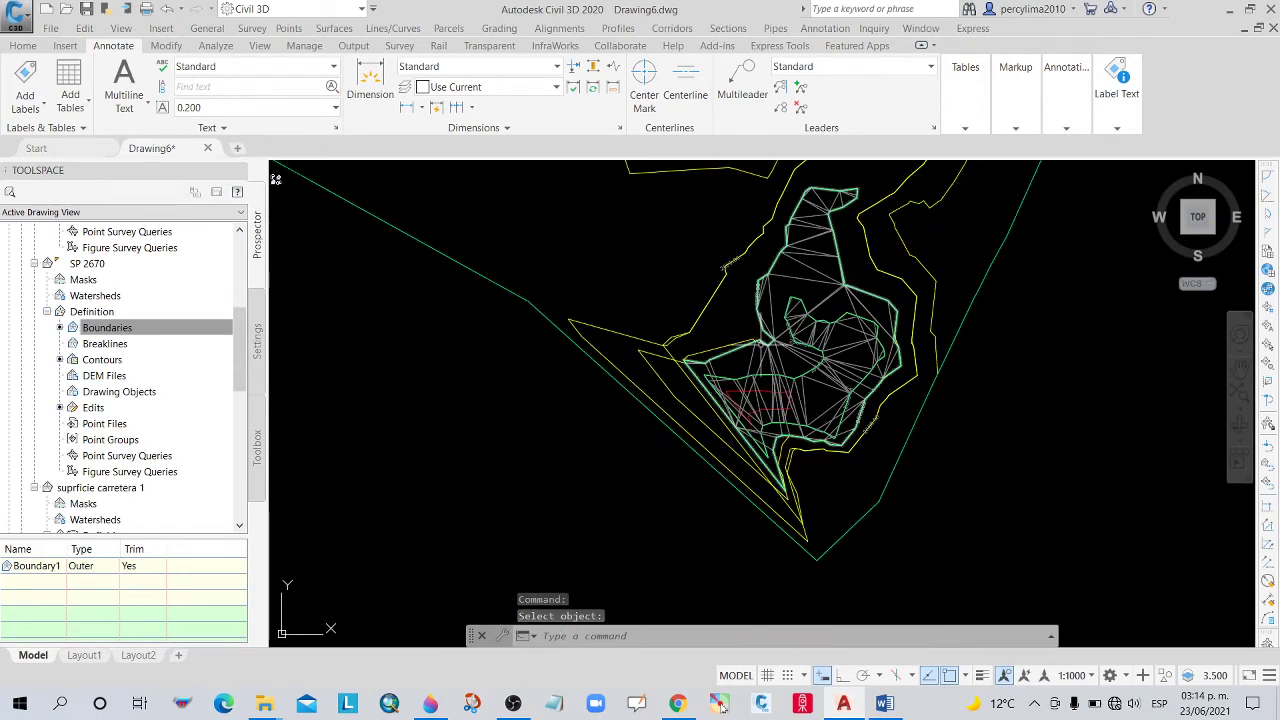
scroll(800, 340, "up", 2)
left_click(107, 327)
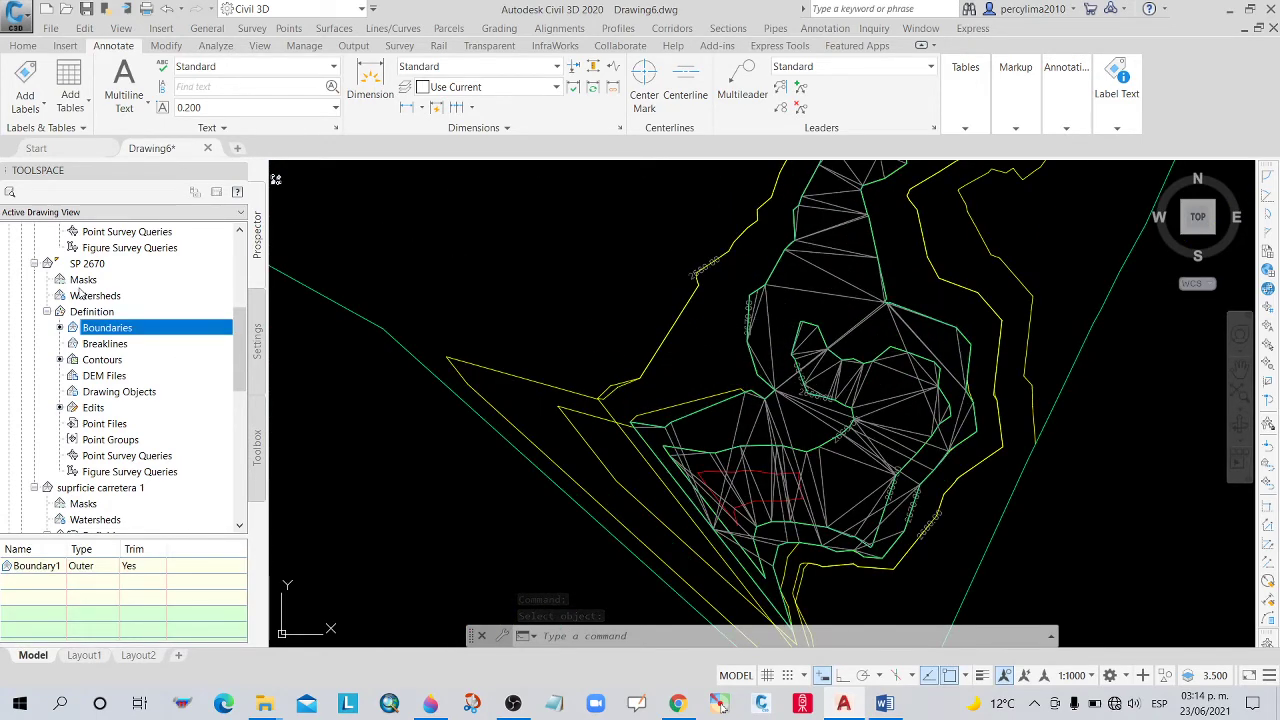
scroll(121, 281, "up", 1)
scroll(121, 281, "up", 2)
scroll(121, 281, "up", 2)
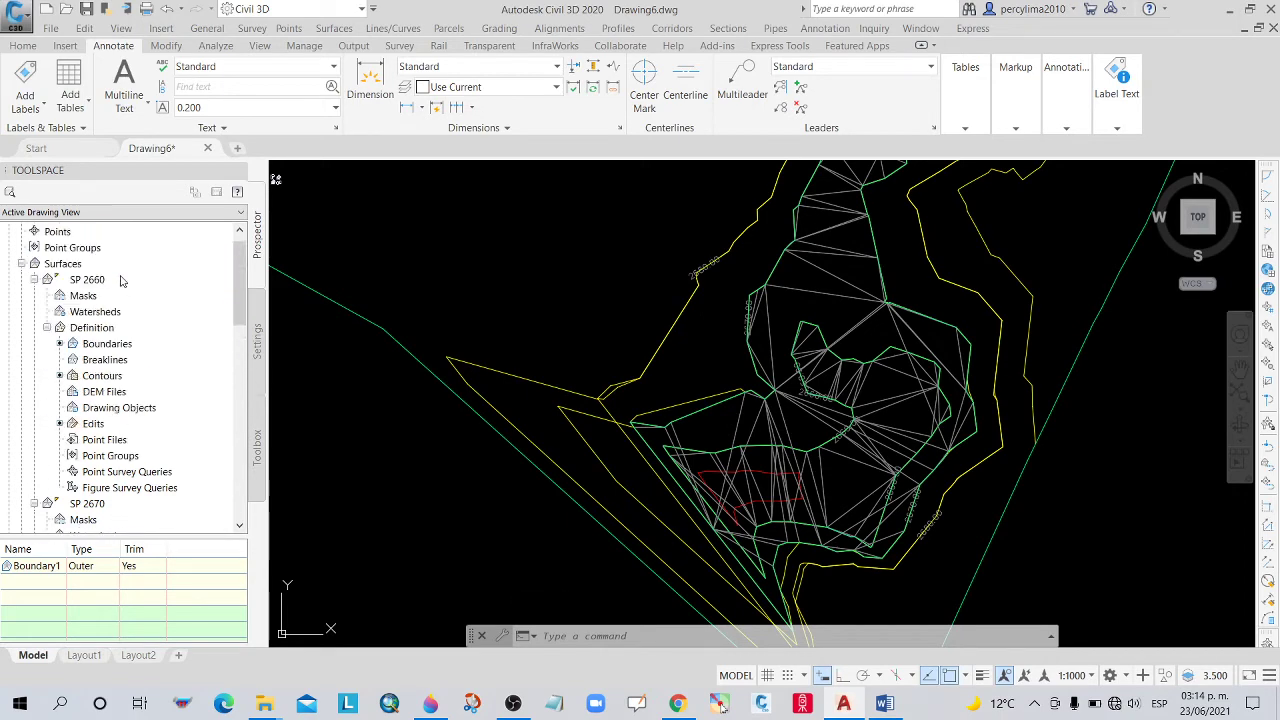
Create TIN surface SP 2680 on layer C-TOPO with the Contours and Triangles style.
left_click(72, 270)
right_click(72, 268)
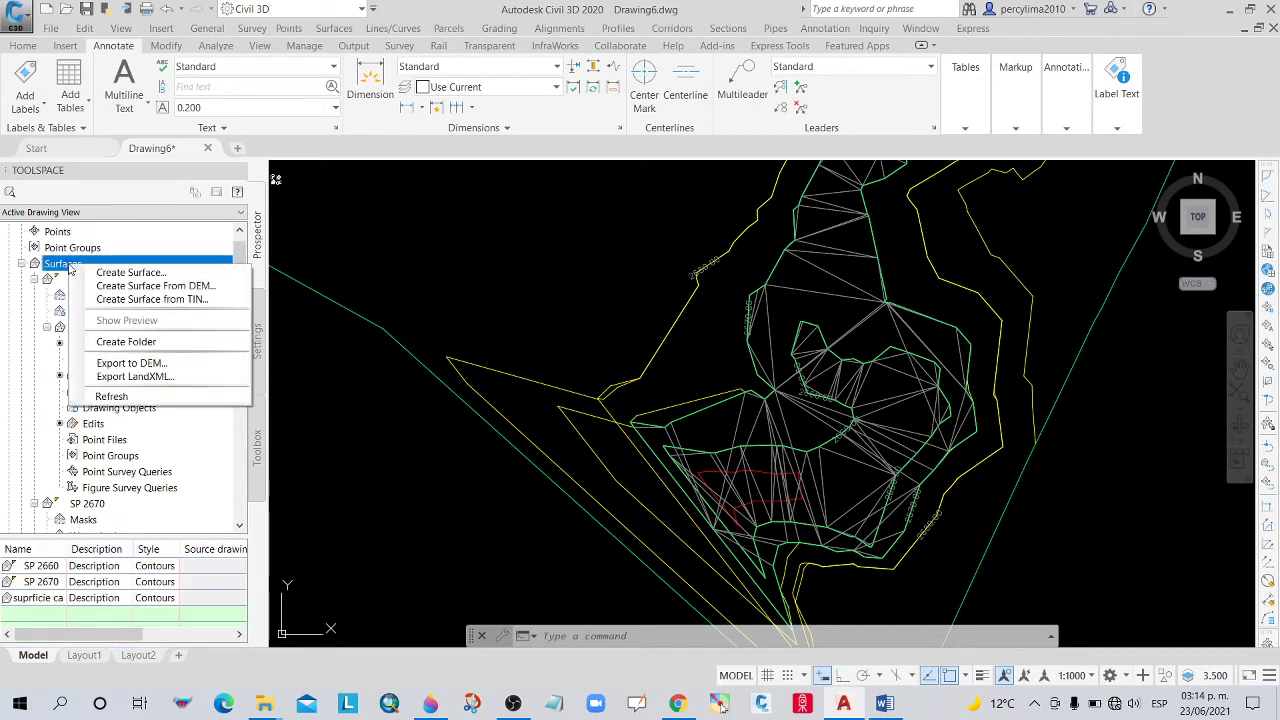
left_click(128, 274)
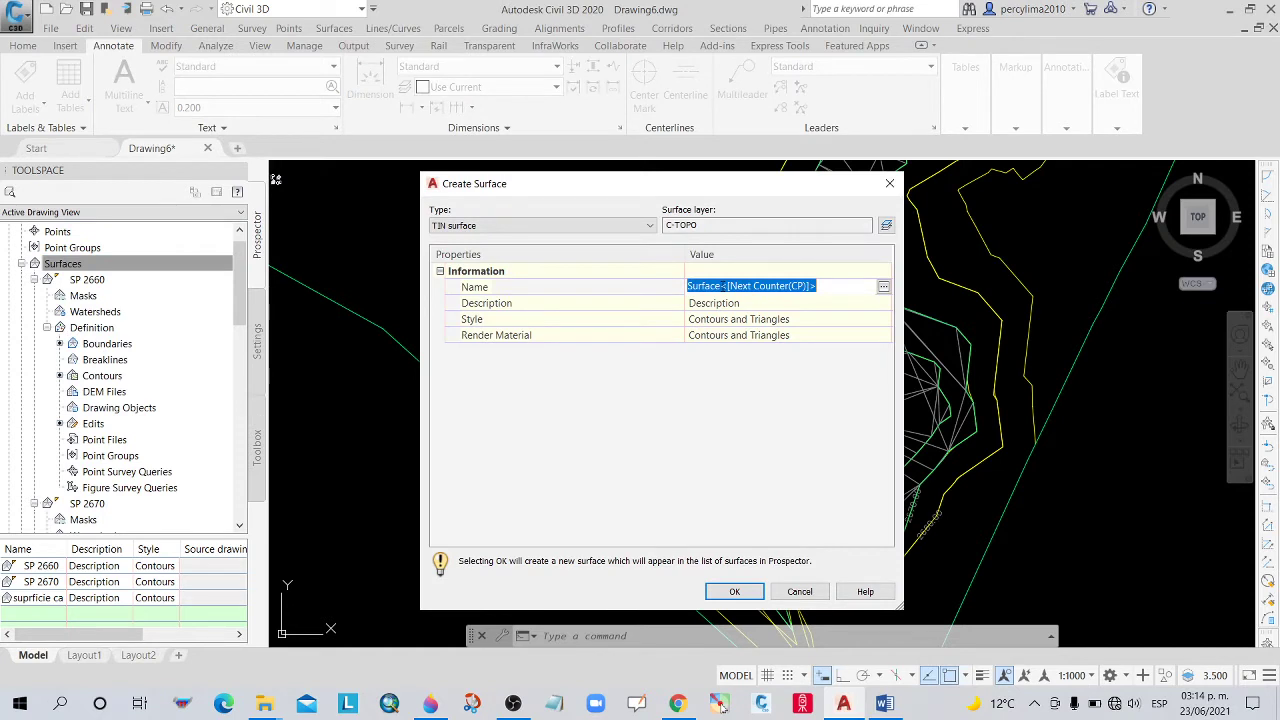
type("SP 2680")
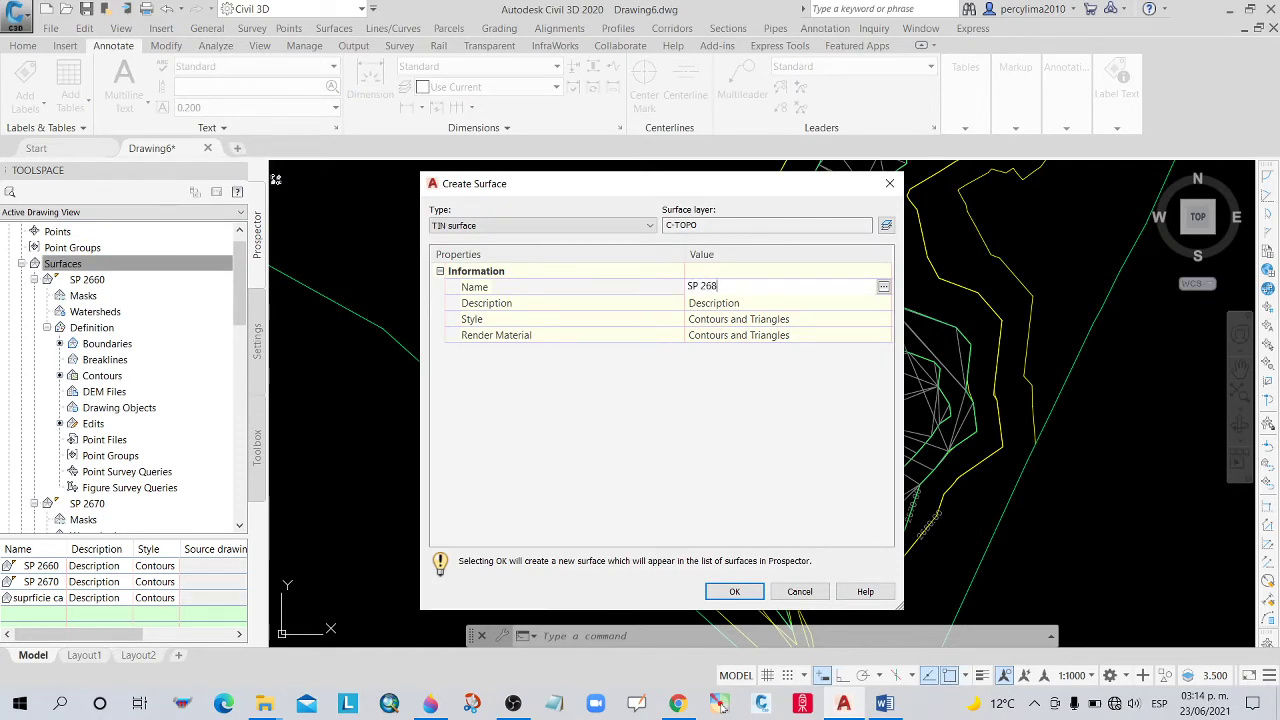
left_click(734, 591)
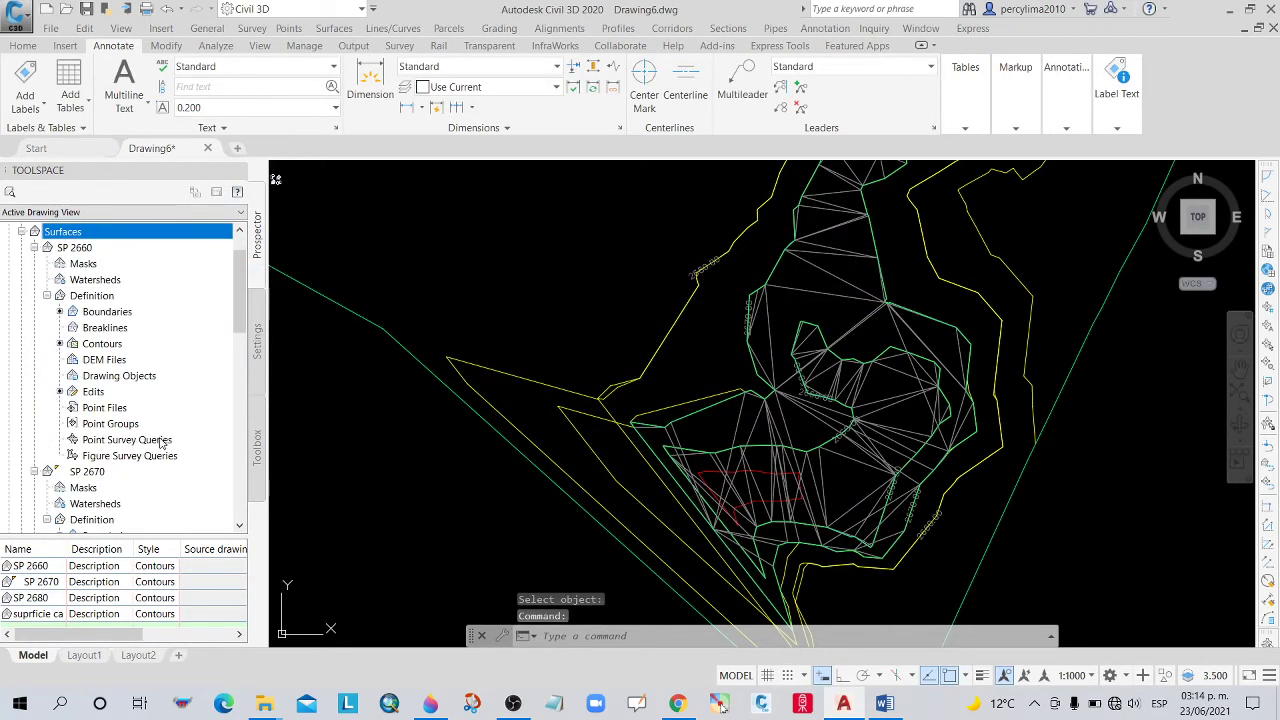
scroll(86, 490, "down", 2)
scroll(87, 495, "down", 2)
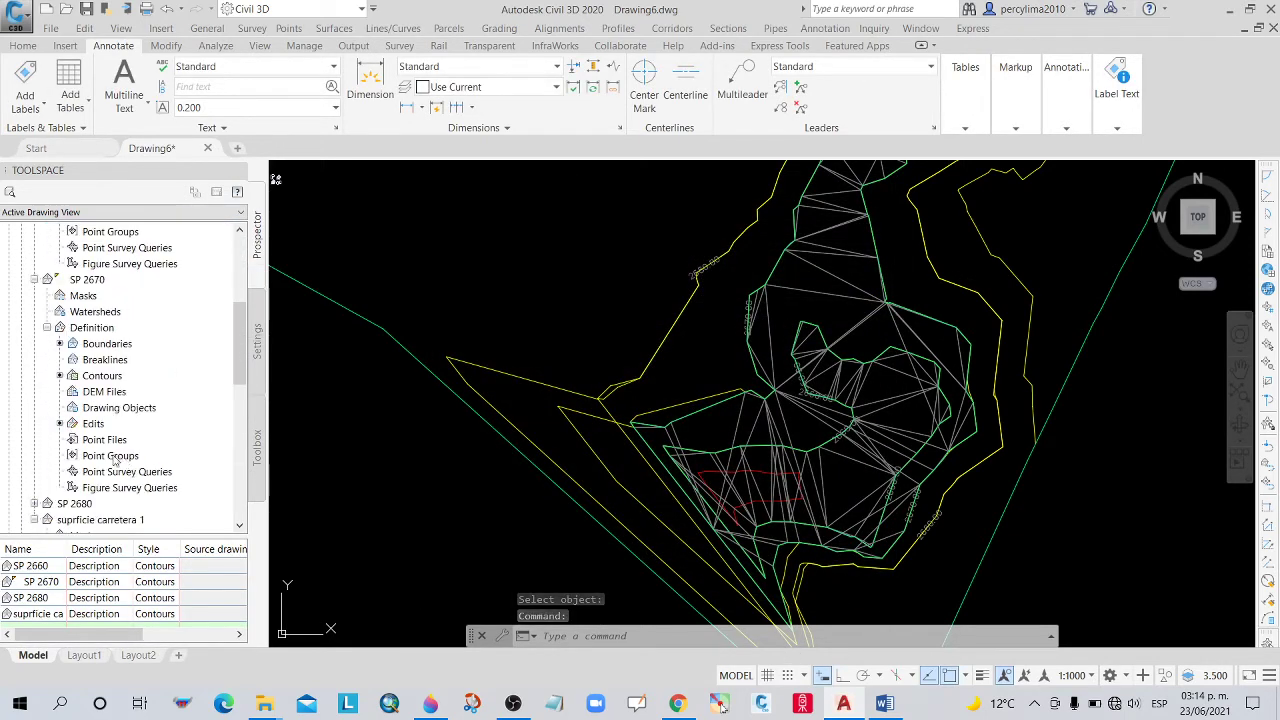
scroll(88, 503, "down", 3)
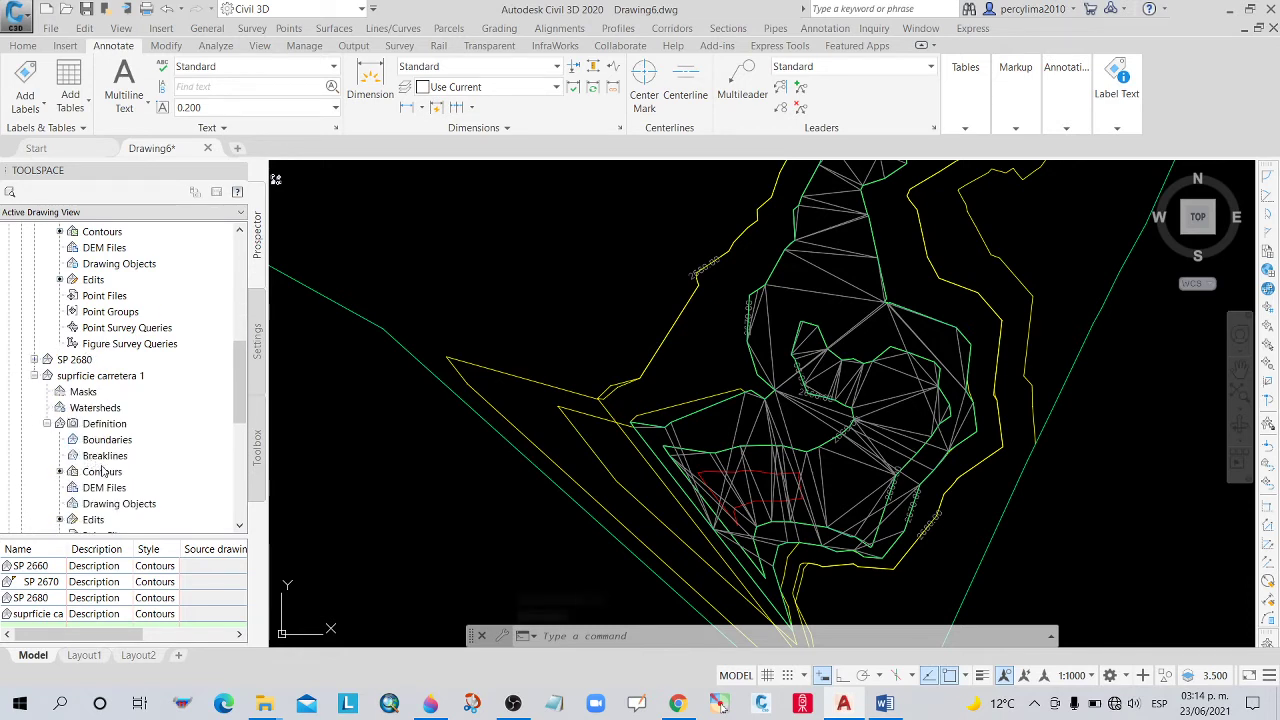
Add the 2680 contour line as contour data to SP 2680 and rebuild the surface.
left_click(34, 359)
left_click(47, 407)
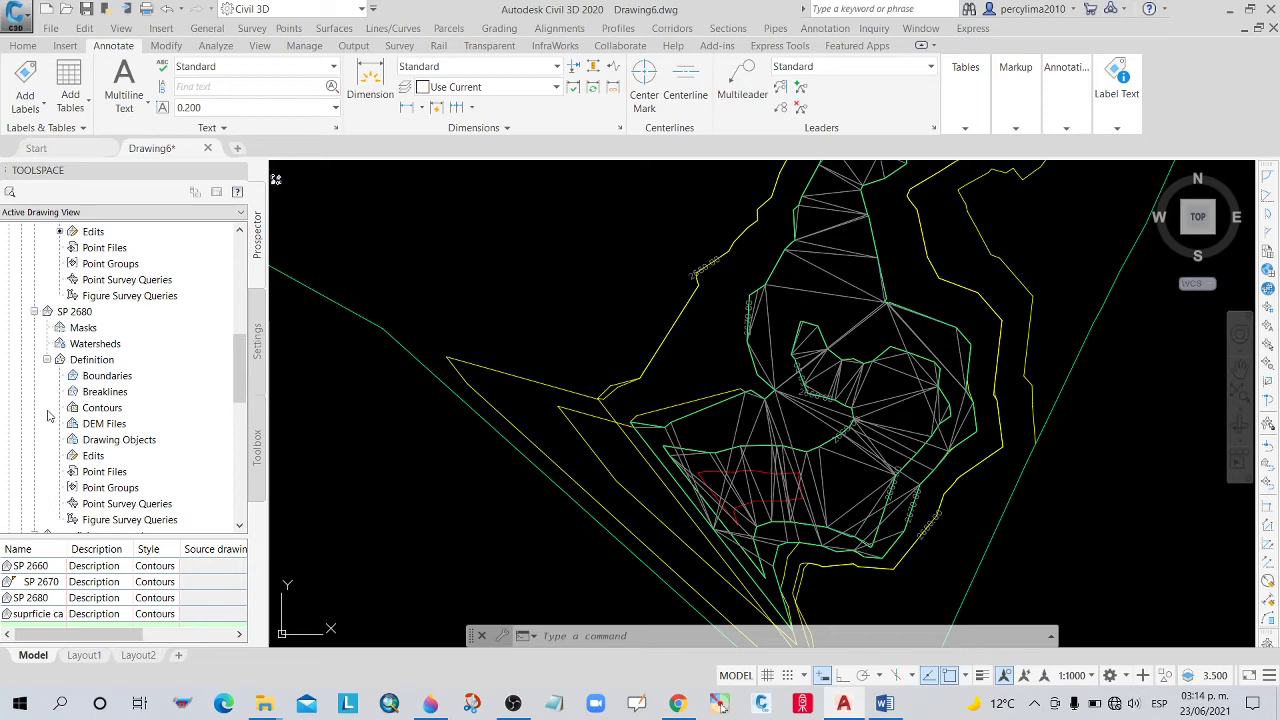
right_click(106, 413)
left_click(137, 419)
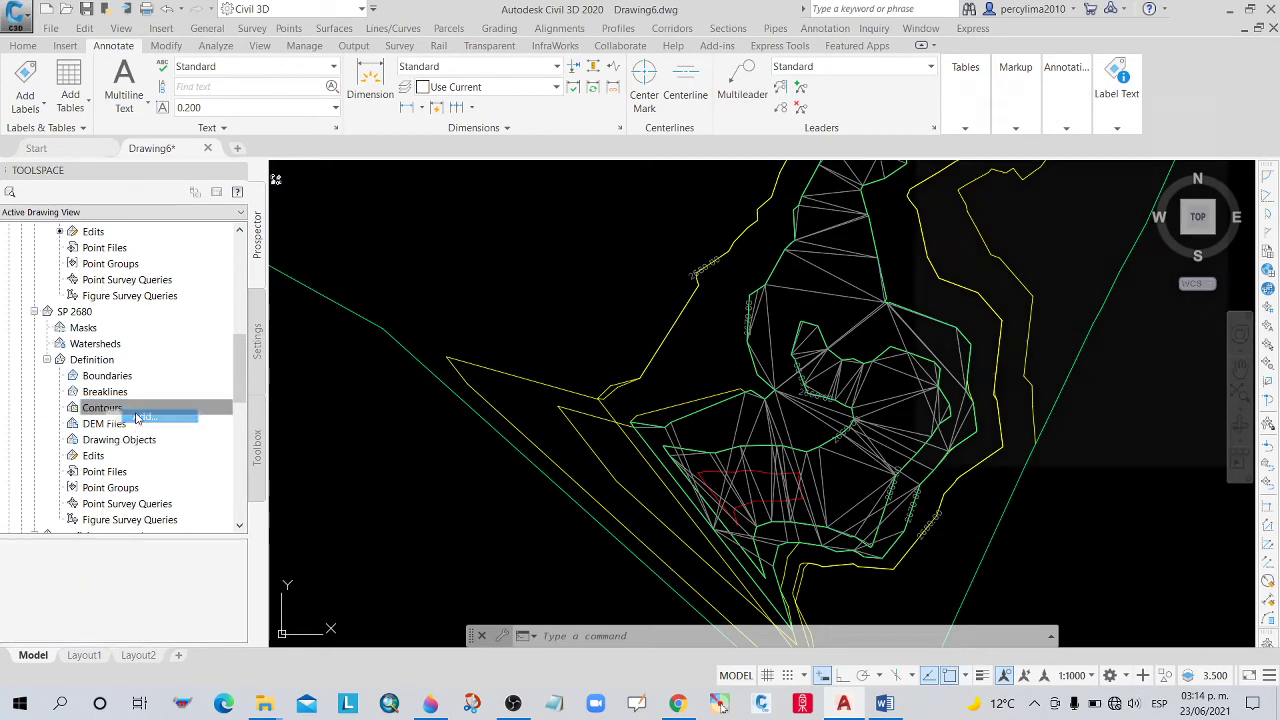
left_click(1069, 458)
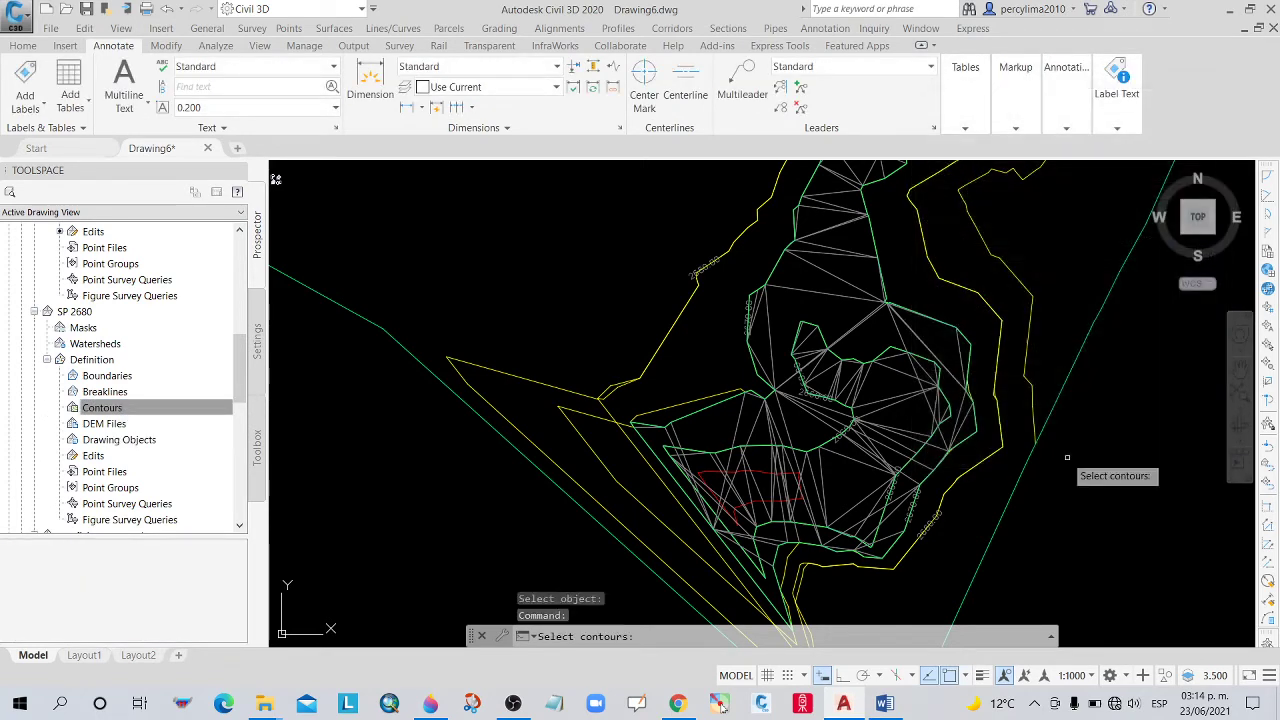
scroll(924, 553, "up", 5)
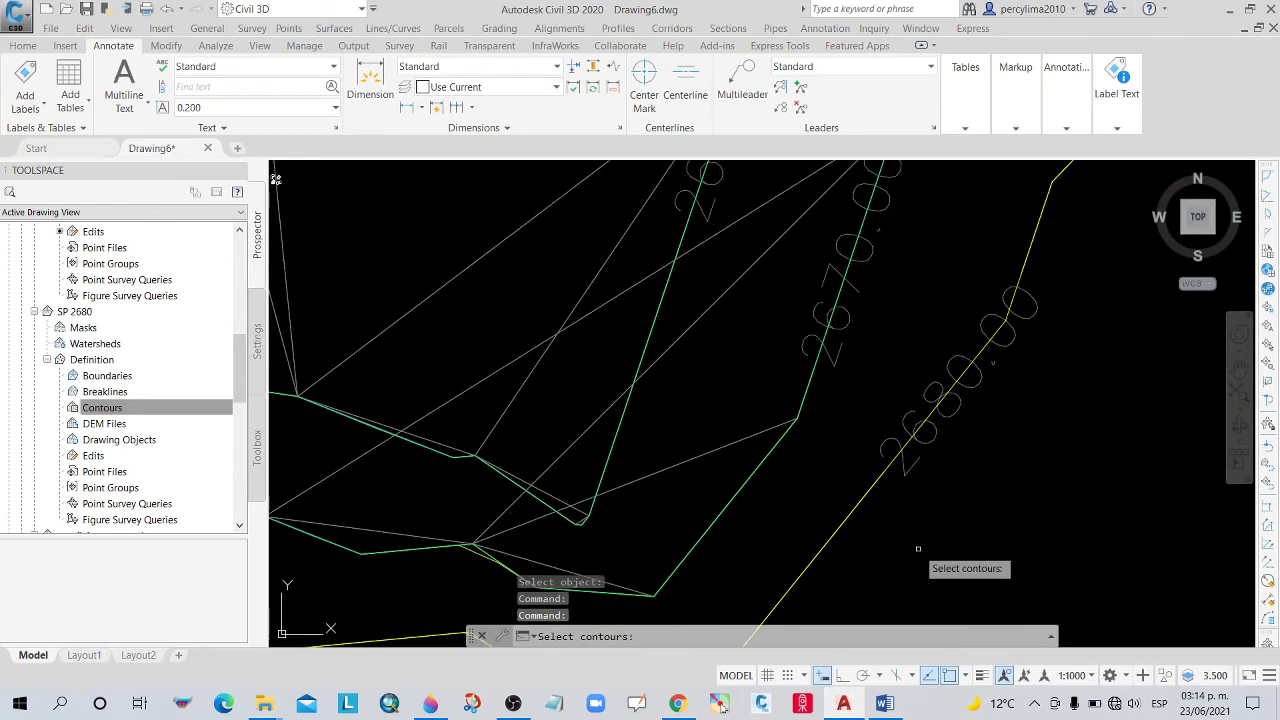
left_click(868, 492)
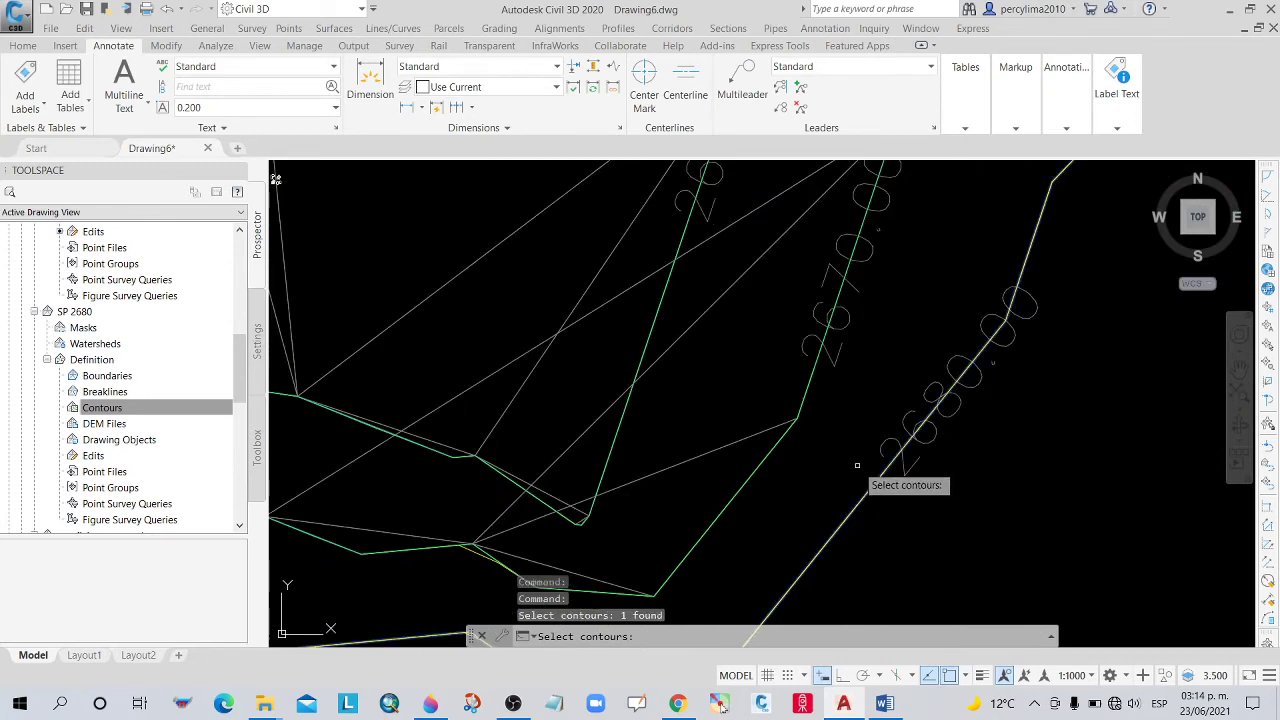
key("Return")
Review SP 2680's contour data in Prospector and select its Boundaries entry.
scroll(829, 443, "down", 3)
left_click(155, 408)
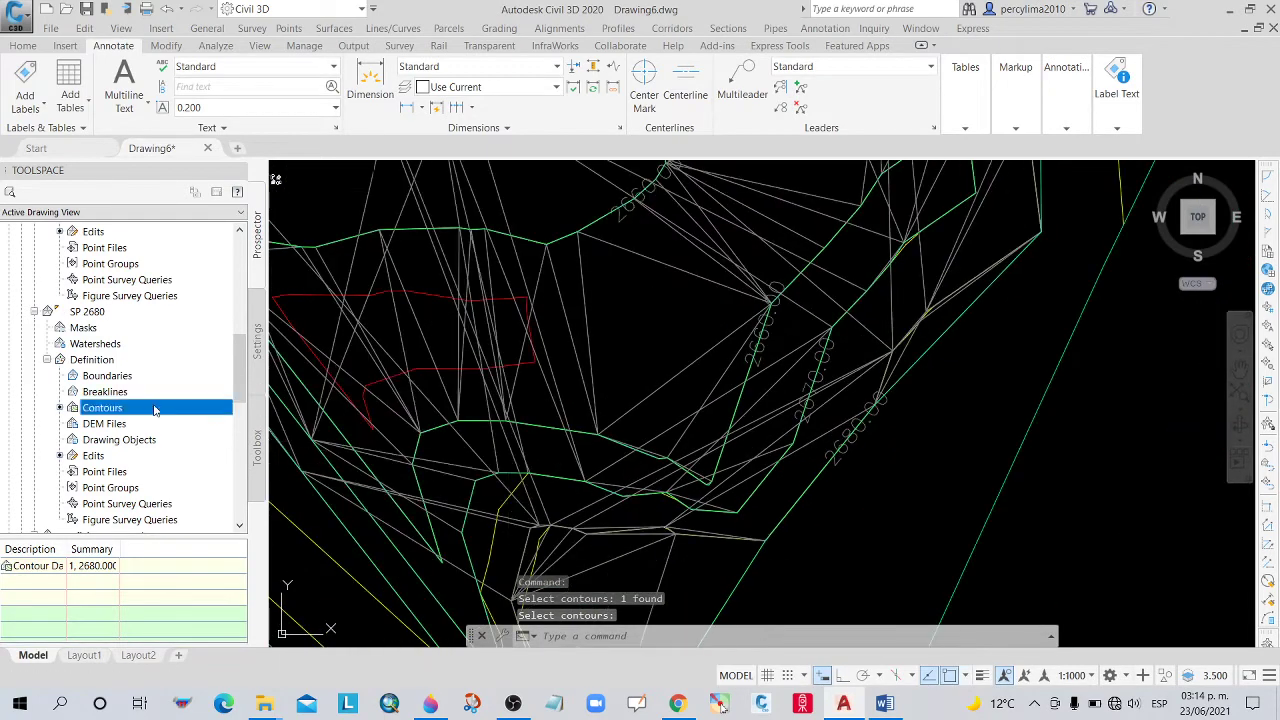
scroll(640, 430, "down", 3)
scroll(625, 385, "down", 2)
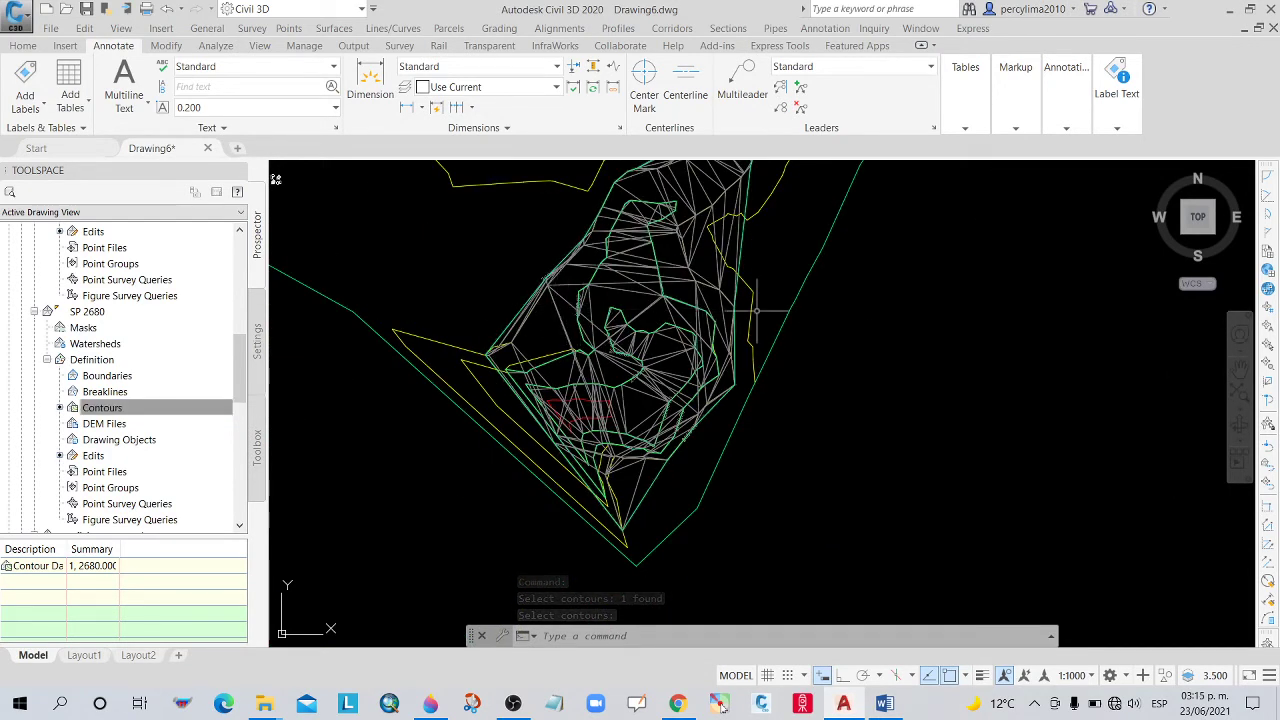
left_click(163, 401)
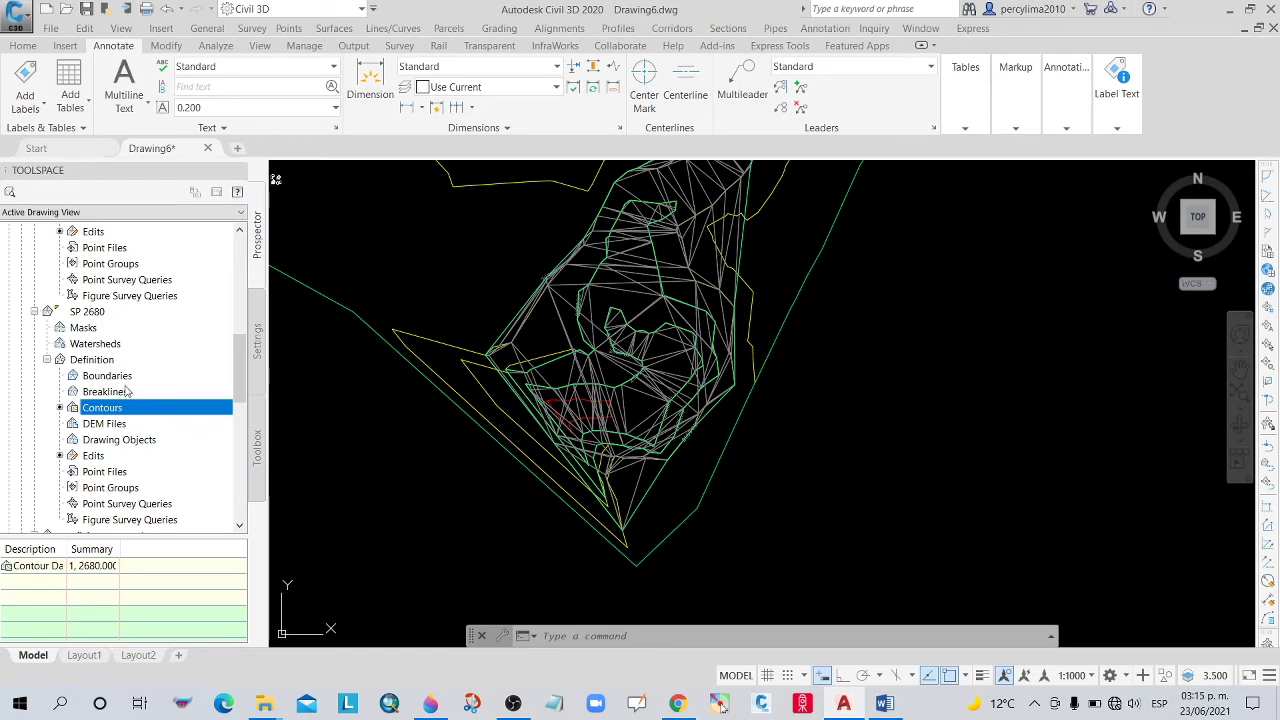
left_click(123, 375)
Add an Outer-type boundary, Boundary1, to SP 2680's definition.
right_click(124, 375)
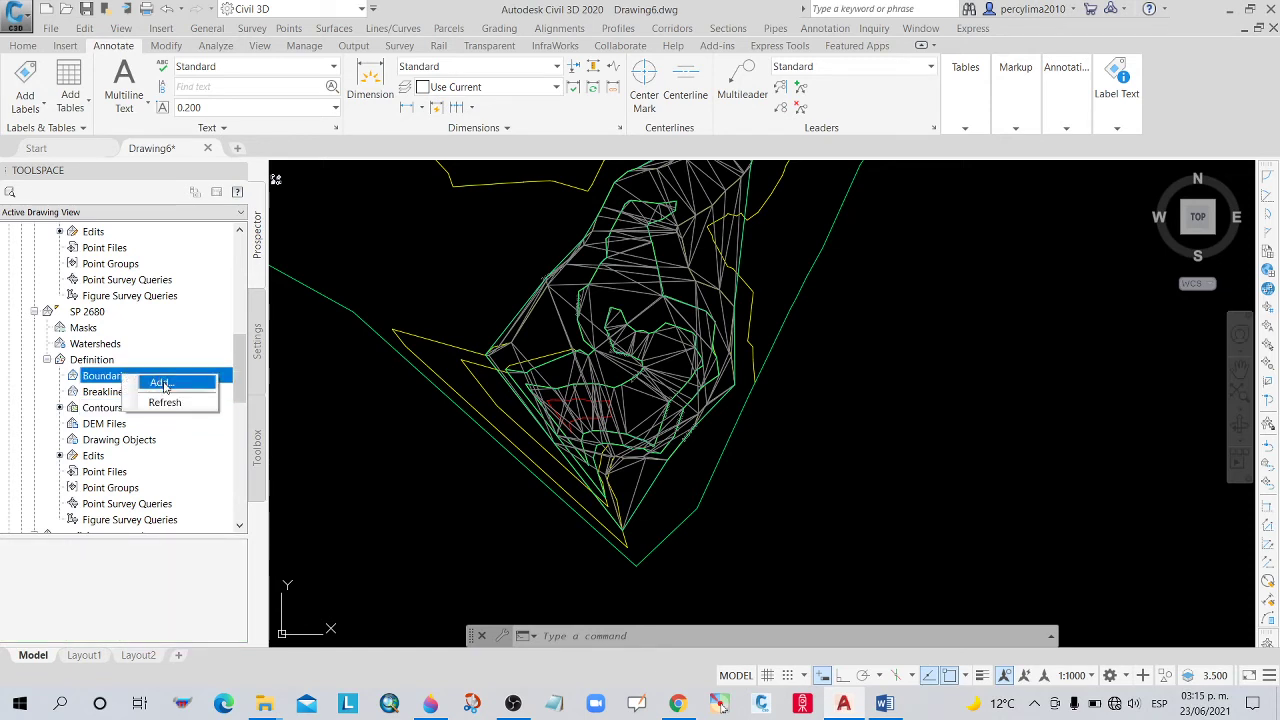
left_click(160, 383)
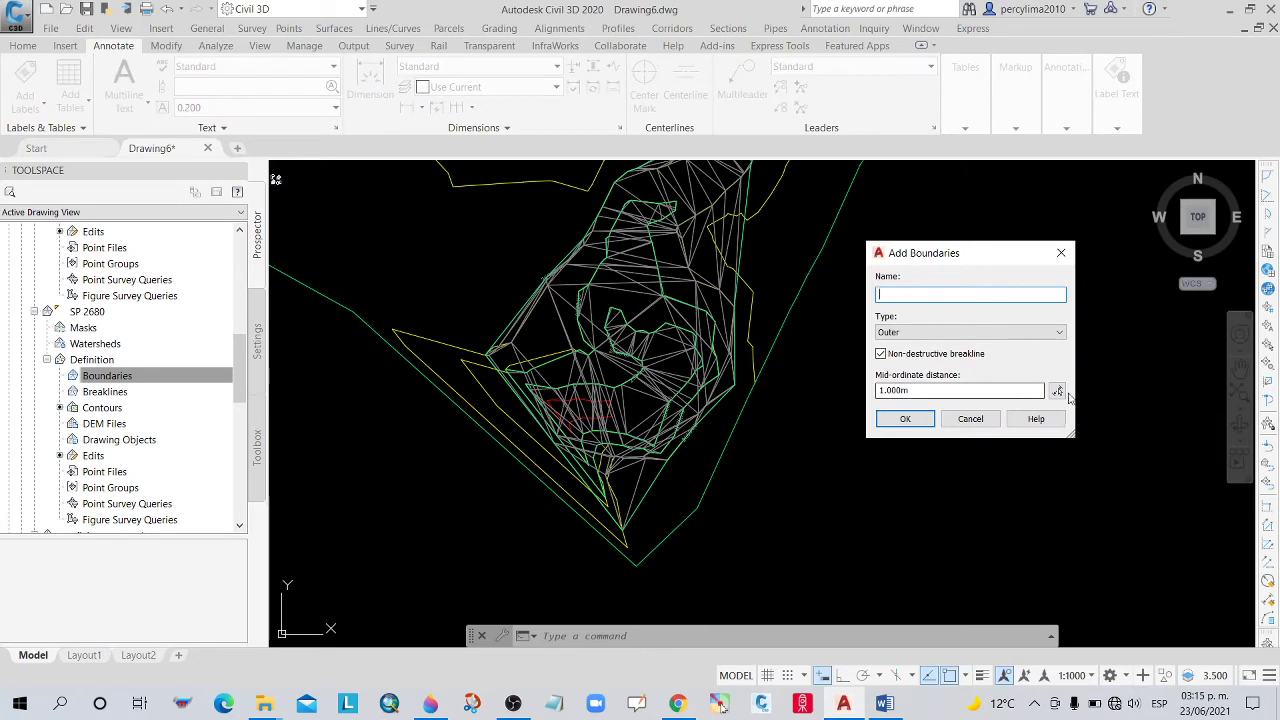
left_click(905, 418)
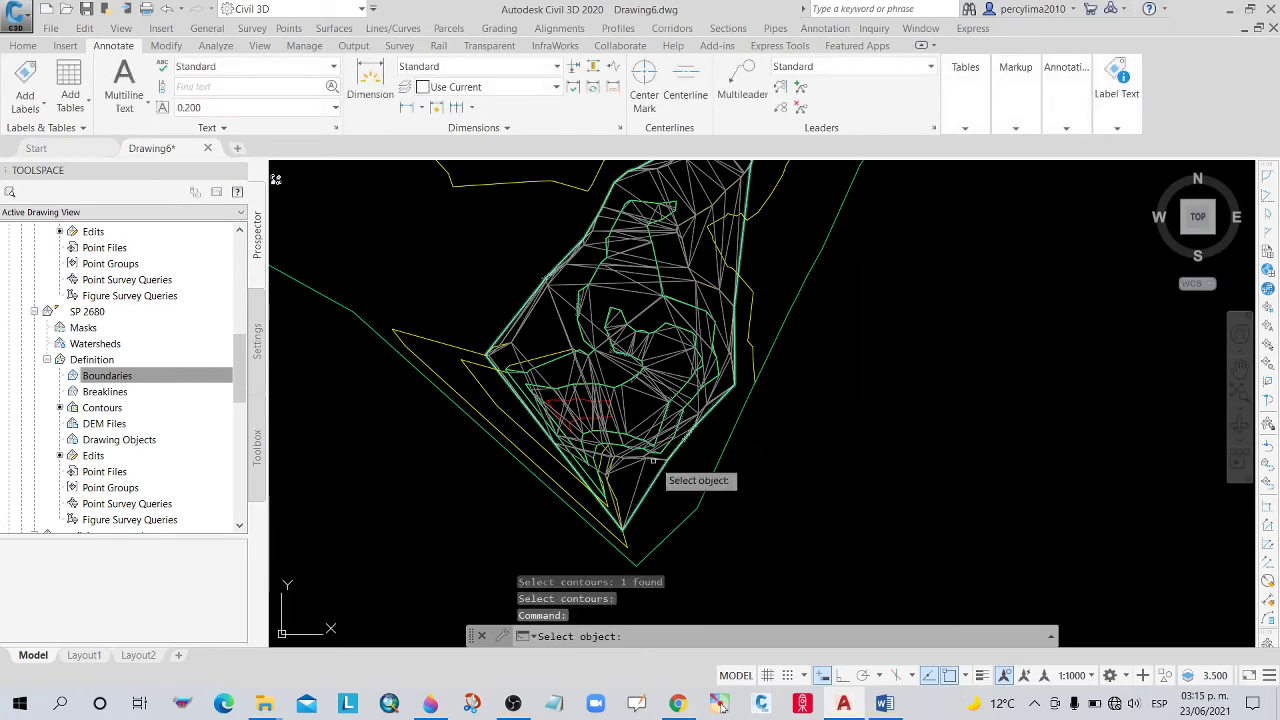
scroll(652, 460, "up", 2)
scroll(700, 451, "up", 2)
scroll(753, 407, "down", 4)
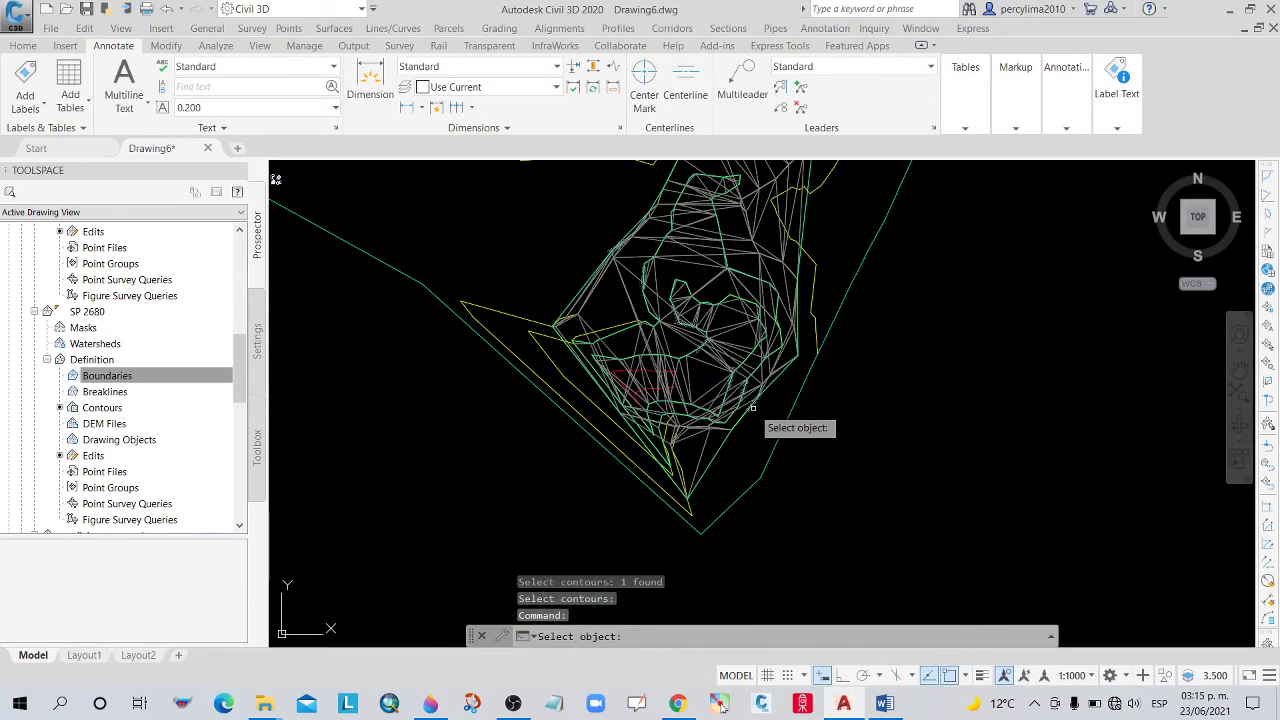
scroll(753, 407, "up", 2)
scroll(750, 407, "down", 3)
scroll(743, 407, "up", 3)
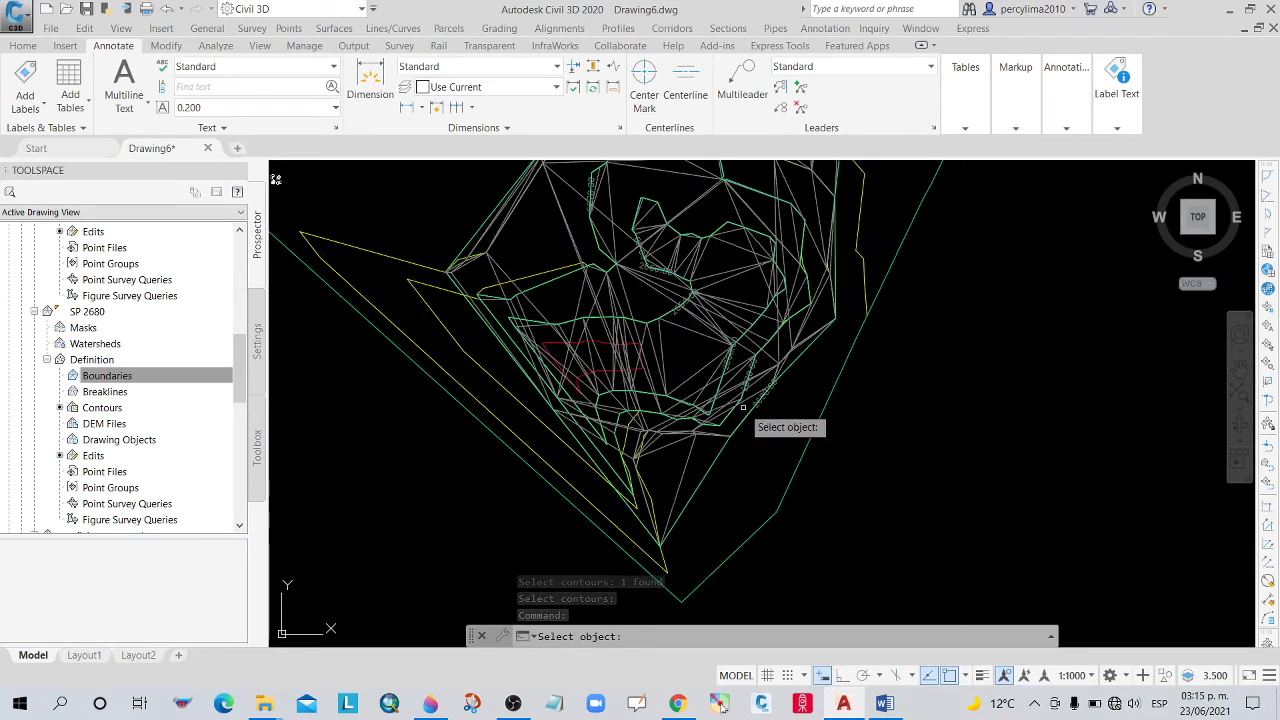
scroll(745, 412, "up", 2)
scroll(745, 405, "down", 2)
scroll(748, 410, "up", 2)
scroll(760, 359, "up", 1)
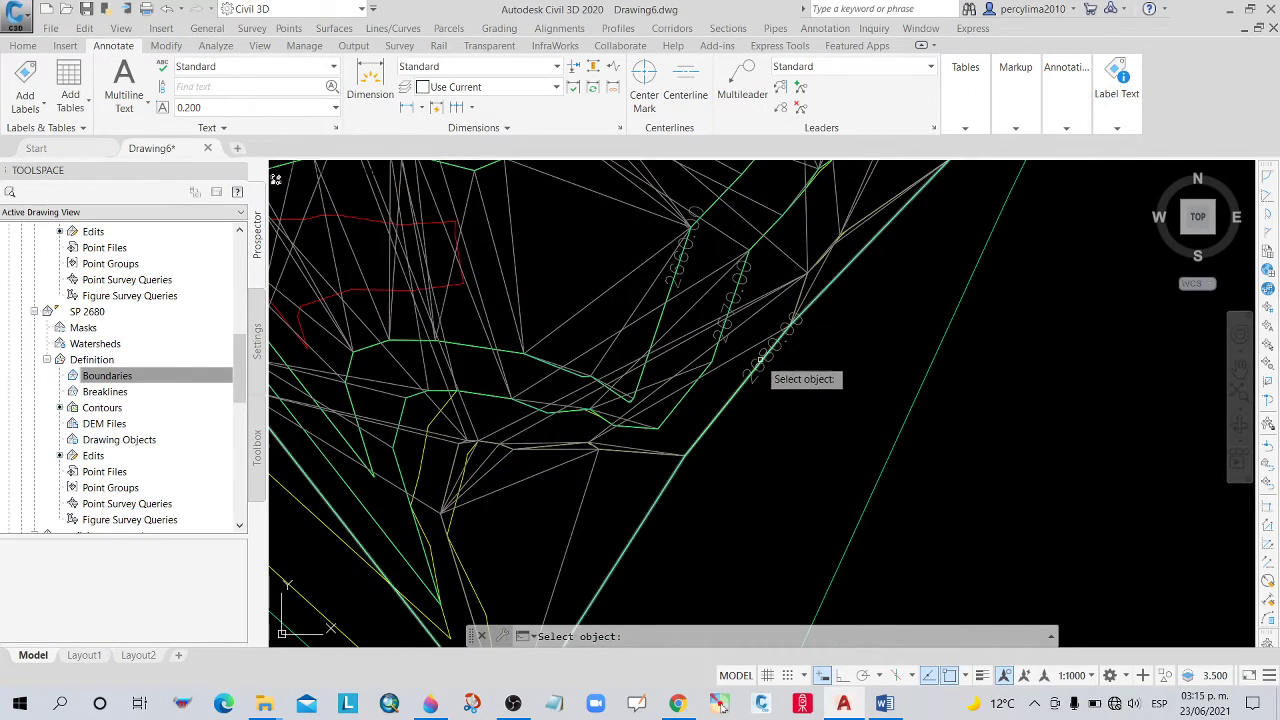
scroll(765, 352, "up", 2)
scroll(748, 360, "down", 2)
scroll(725, 403, "up", 2)
scroll(716, 406, "down", 1)
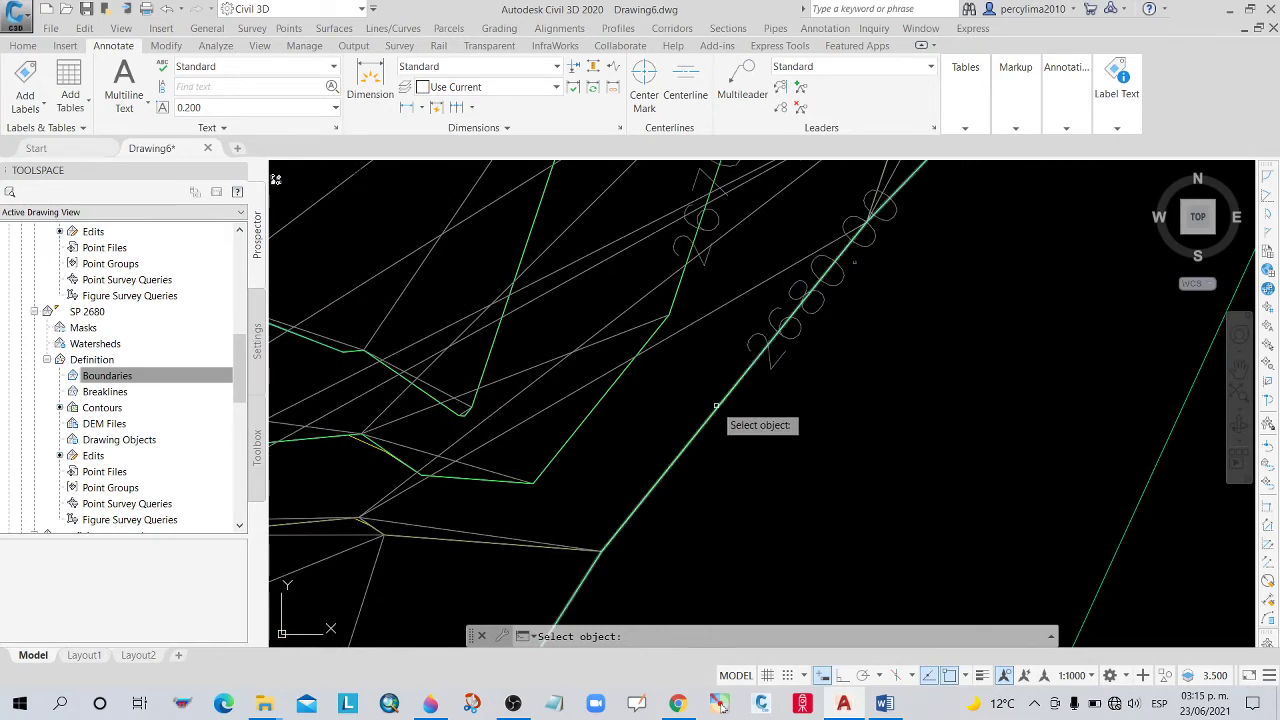
Pick the 2680 contour outline as the boundary and end the selection.
left_click(716, 406)
scroll(734, 391, "down", 2)
scroll(660, 430, "down", 2)
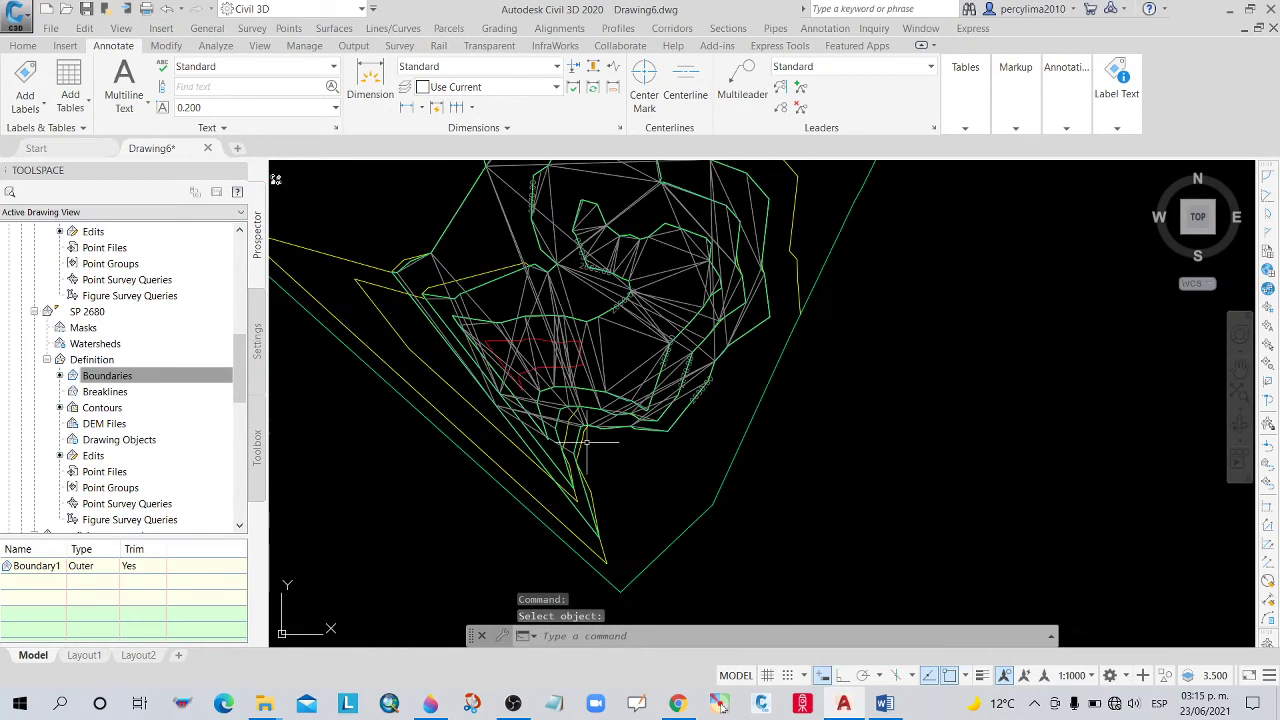
scroll(647, 448, "down", 1)
key("Escape")
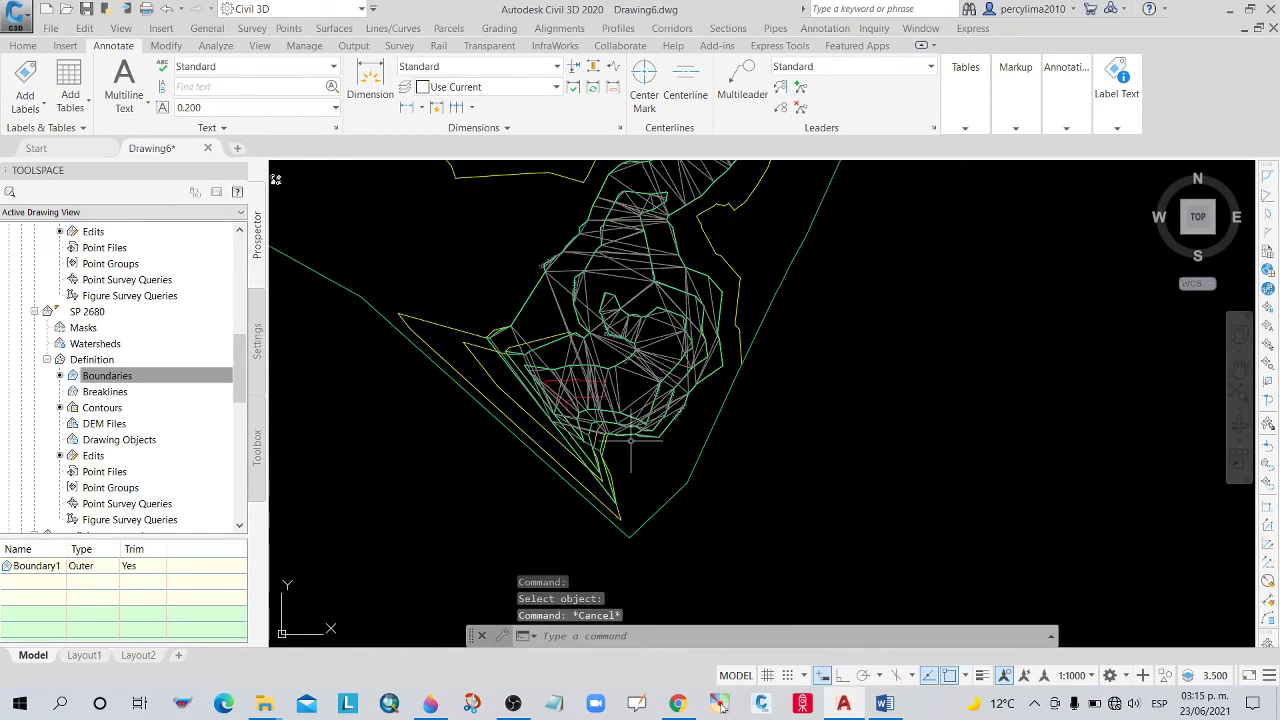
scroll(628, 456, "down", 2)
scroll(667, 421, "up", 1)
scroll(667, 421, "down", 1)
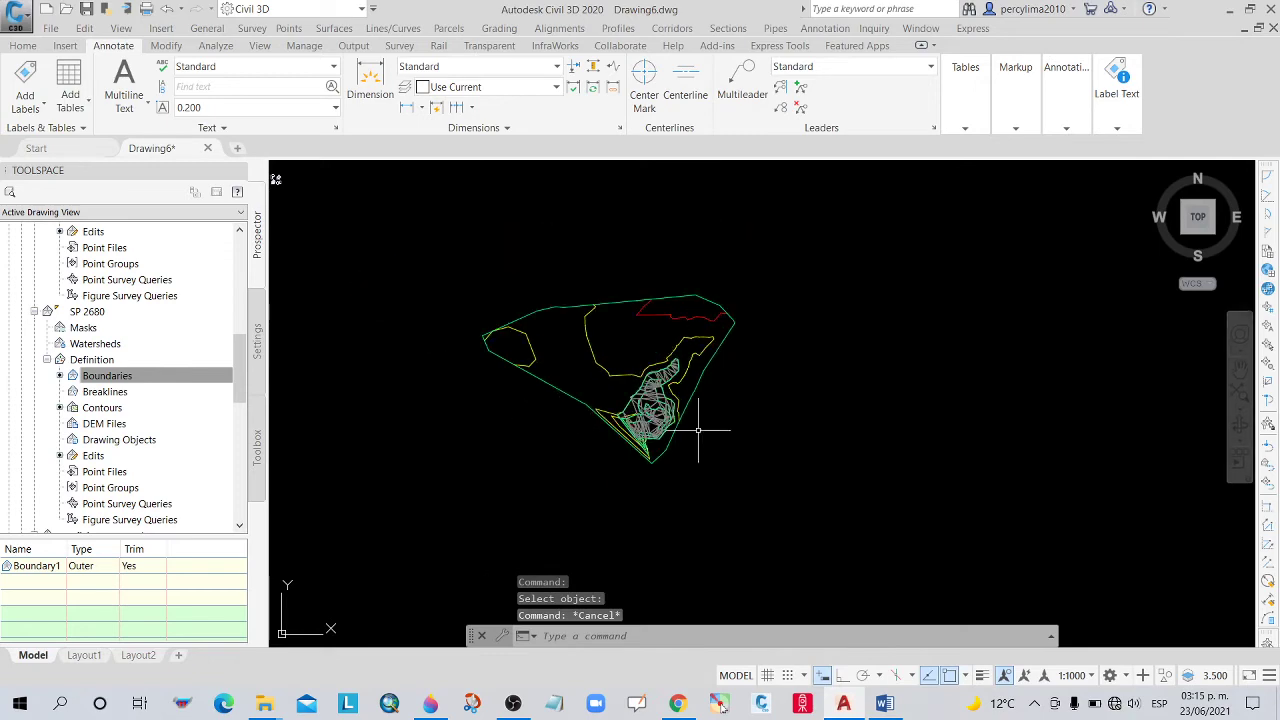
left_click(771, 457)
left_click(610, 314)
right_click(648, 315)
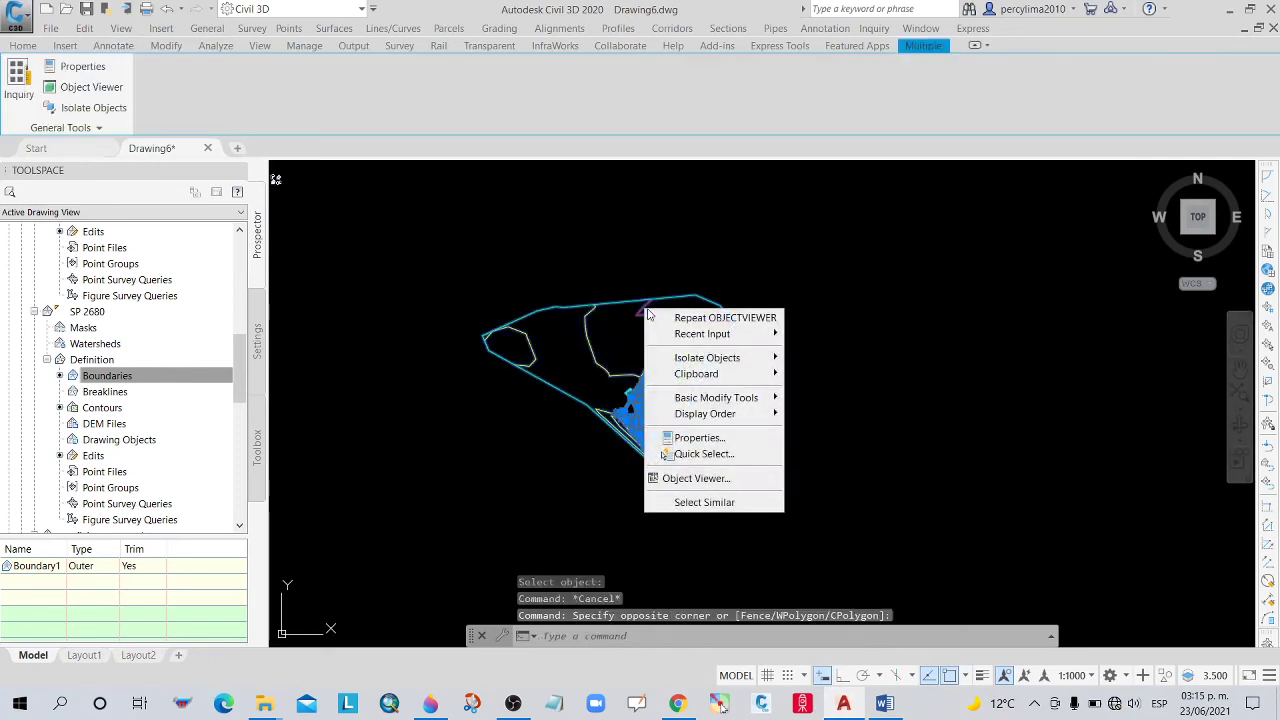
left_click(738, 478)
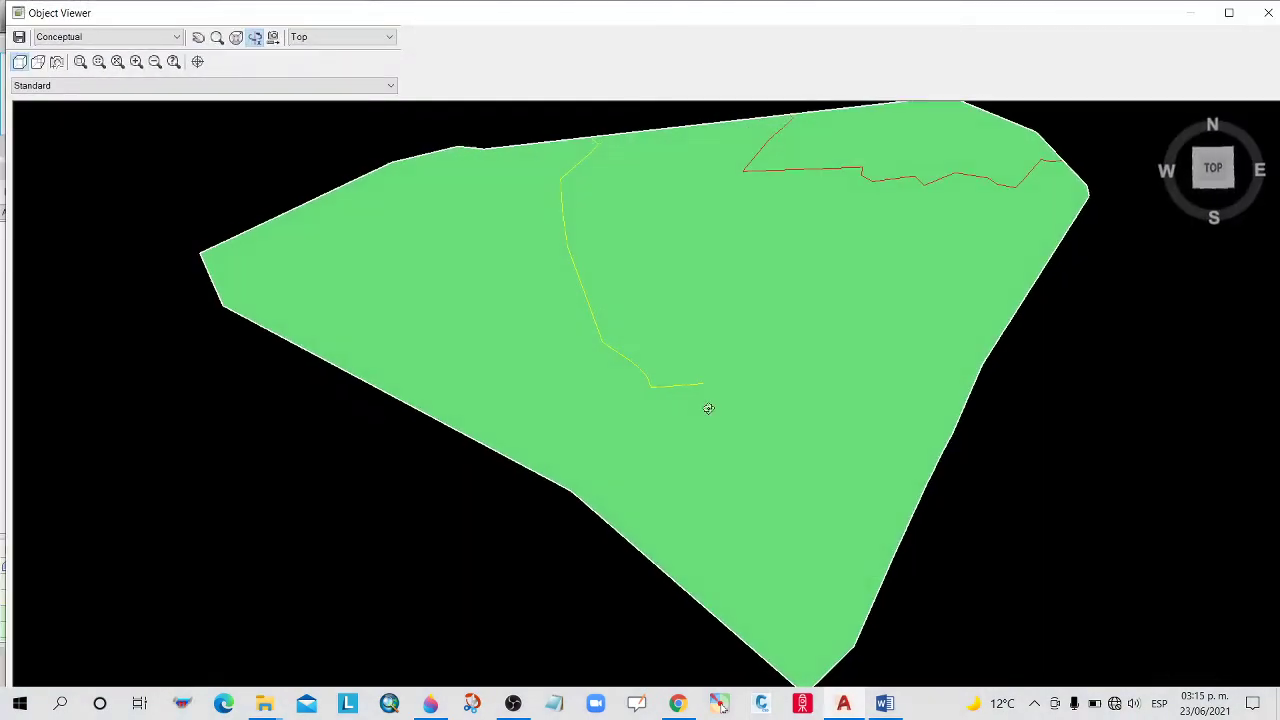
mouse_move(708, 408)
left_mouse_down()
mouse_move(739, 267)
mouse_move(700, 371)
mouse_move(779, 403)
mouse_move(650, 522)
left_mouse_up()
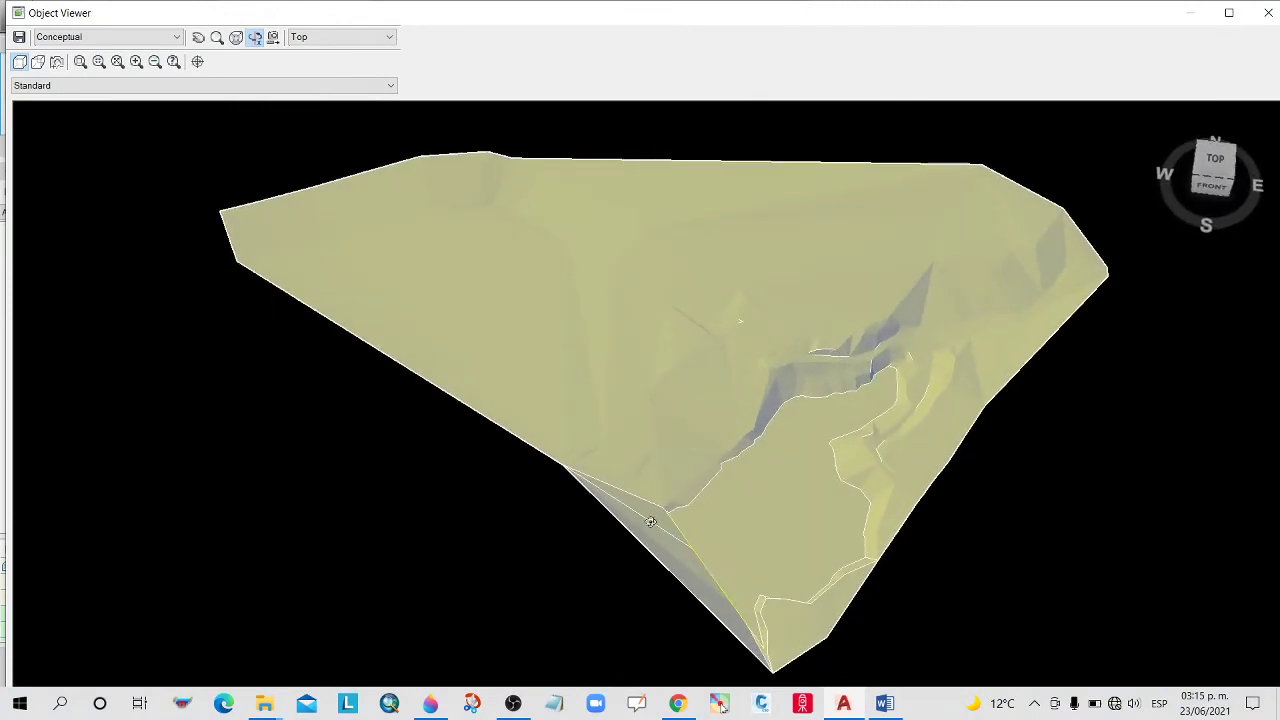
scroll(767, 519, "up", 3)
scroll(791, 511, "down", 3)
mouse_move(816, 515)
left_mouse_down()
mouse_move(809, 457)
mouse_move(846, 434)
mouse_move(846, 471)
mouse_move(872, 481)
mouse_move(849, 458)
left_mouse_up()
key("Escape")
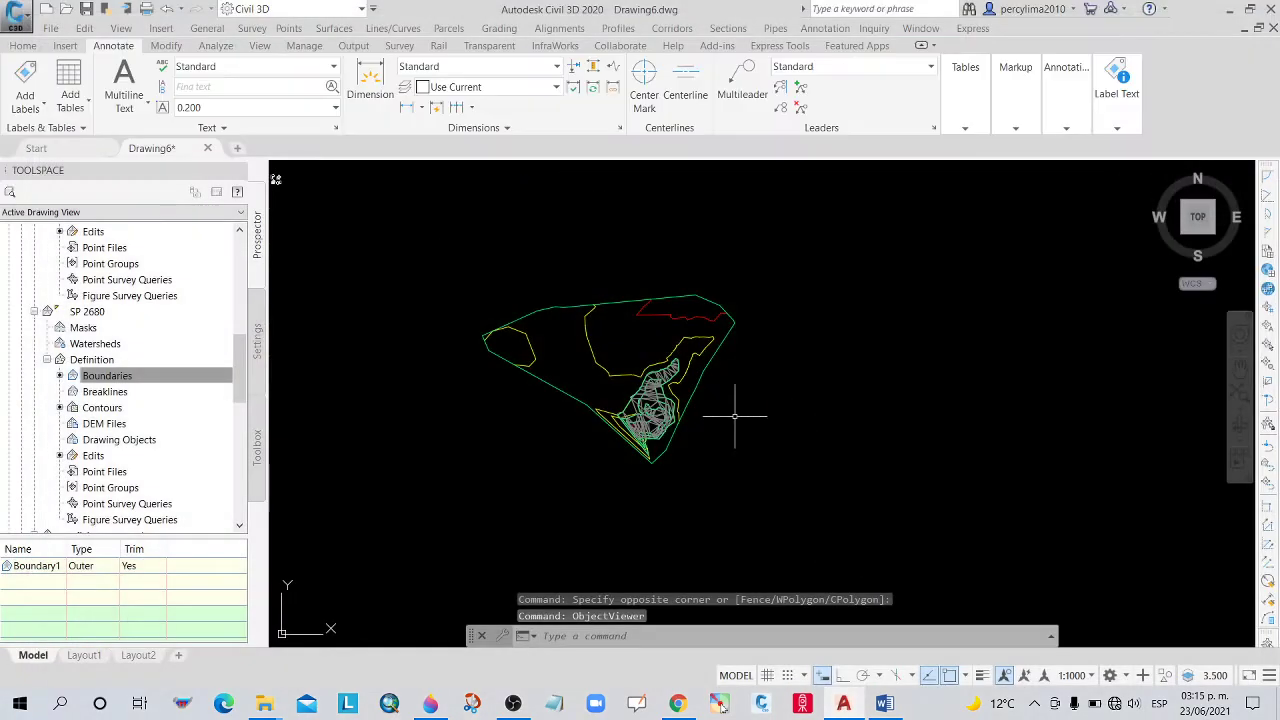
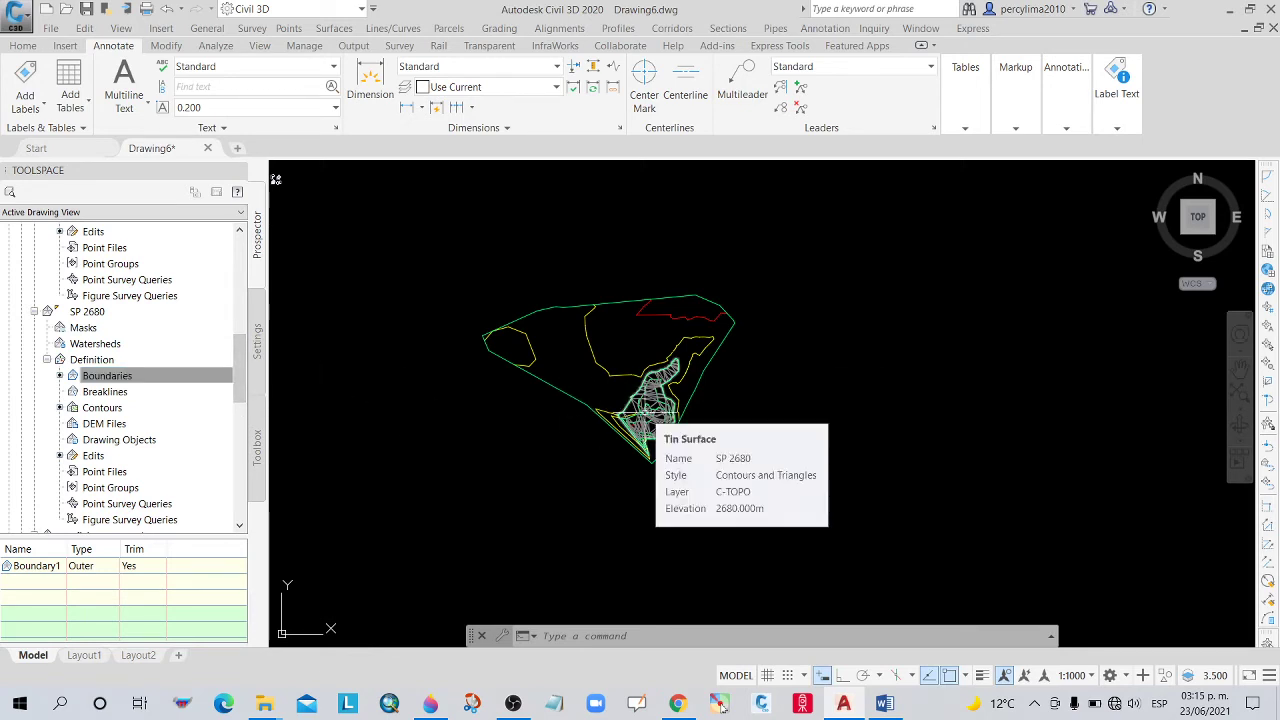
Window-select the road TIN surface and bring up its empty Volumes Dashboard.
scroll(633, 395, "up", 1)
scroll(633, 395, "up", 2)
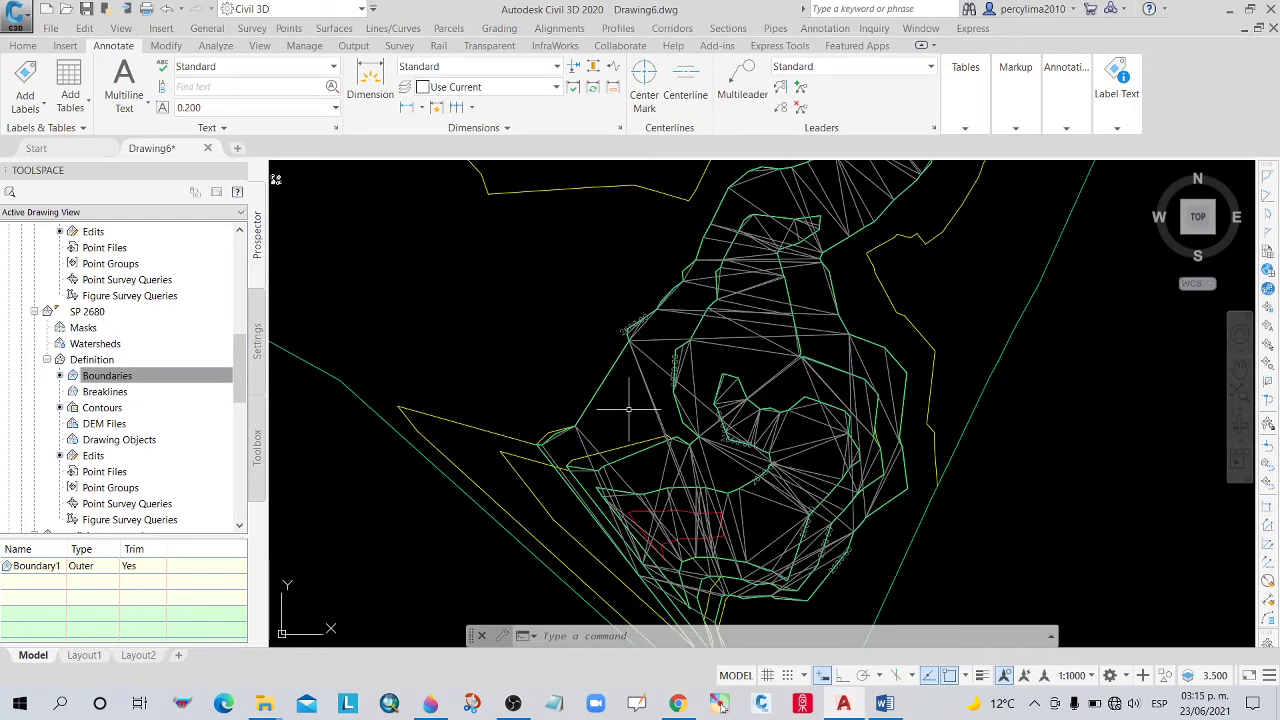
scroll(633, 395, "down", 1)
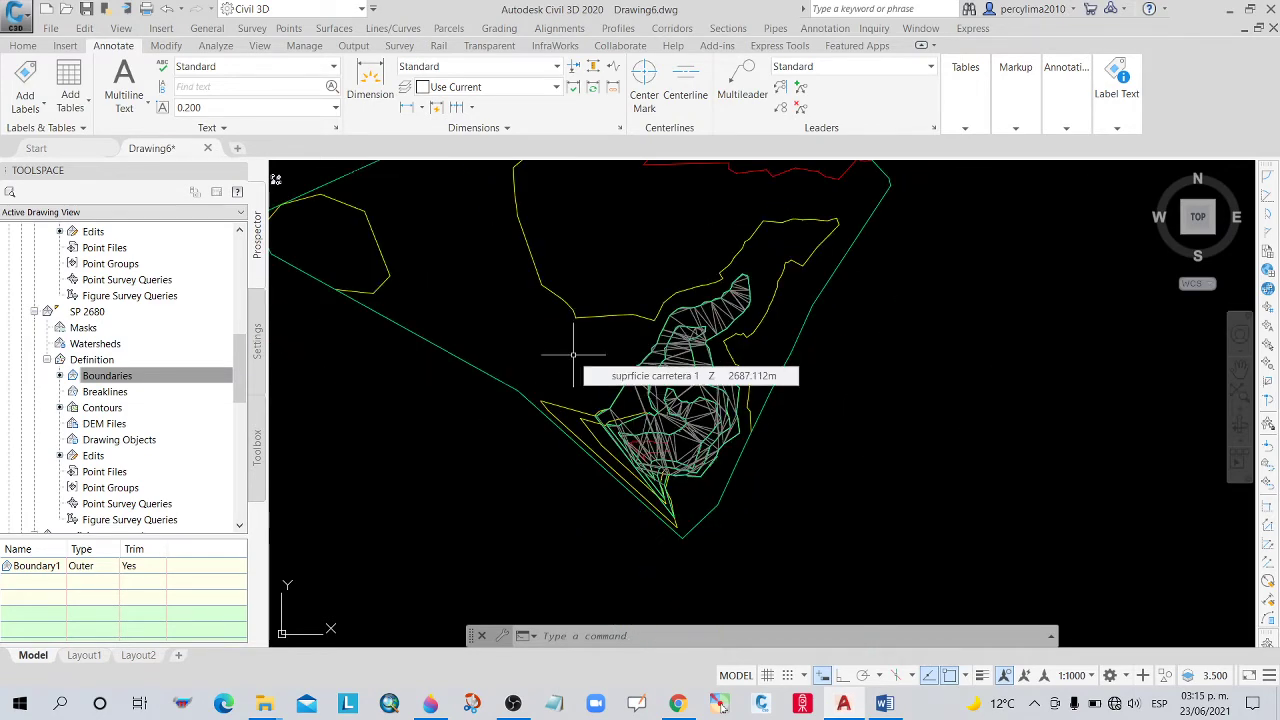
scroll(238, 358, "up", 1)
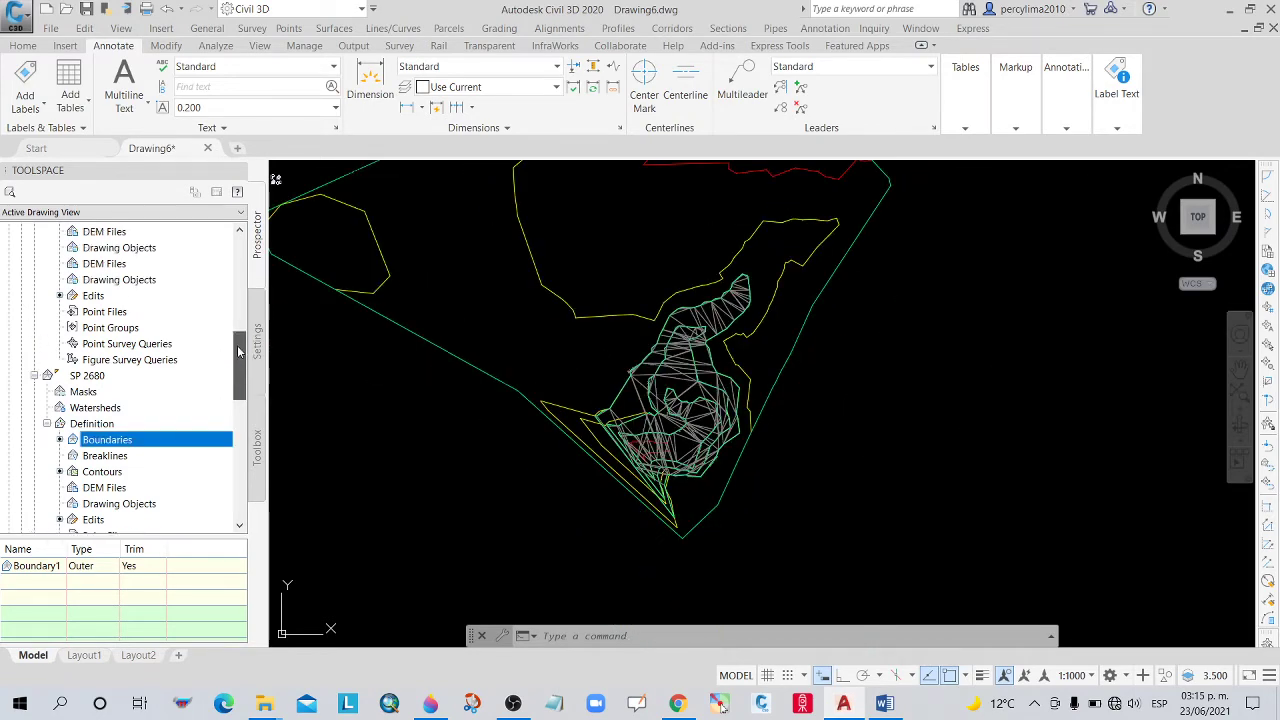
scroll(238, 358, "down", 2)
scroll(238, 358, "up", 1)
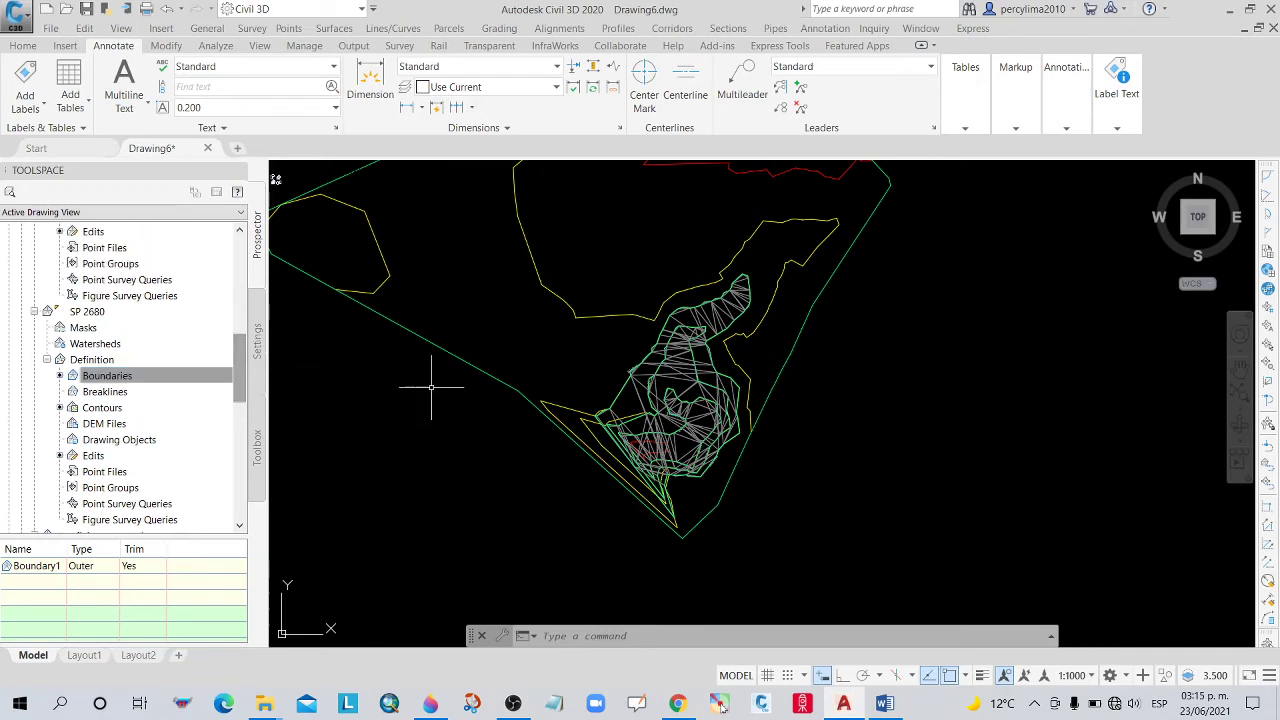
scroll(790, 412, "up", 2)
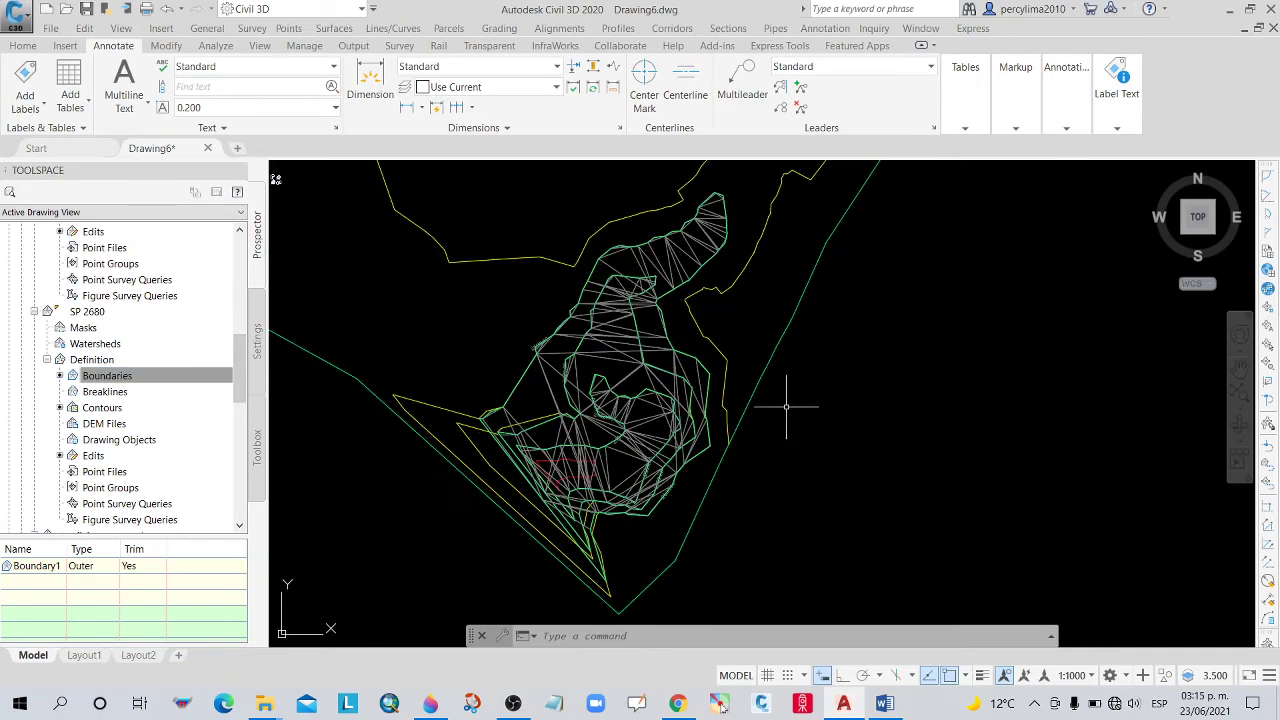
scroll(744, 333, "up", 2)
left_click(744, 333)
scroll(700, 300, "up", 1)
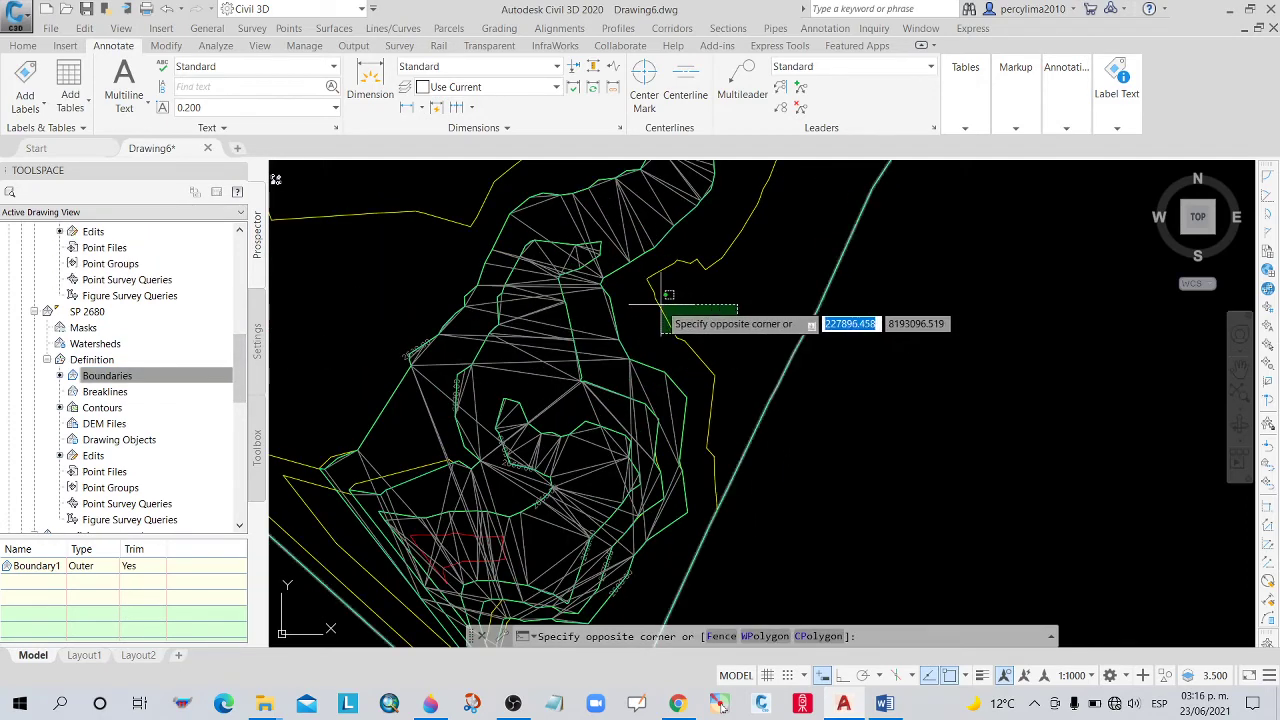
left_click(659, 302)
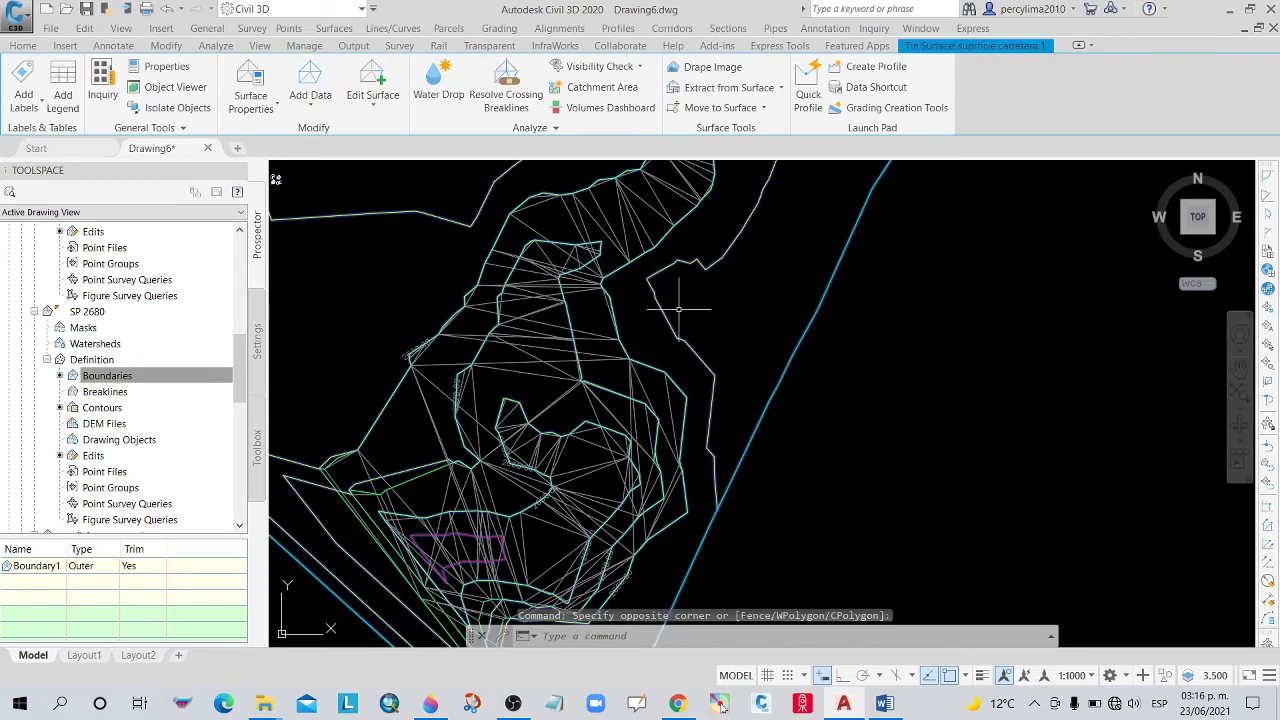
left_click(605, 110)
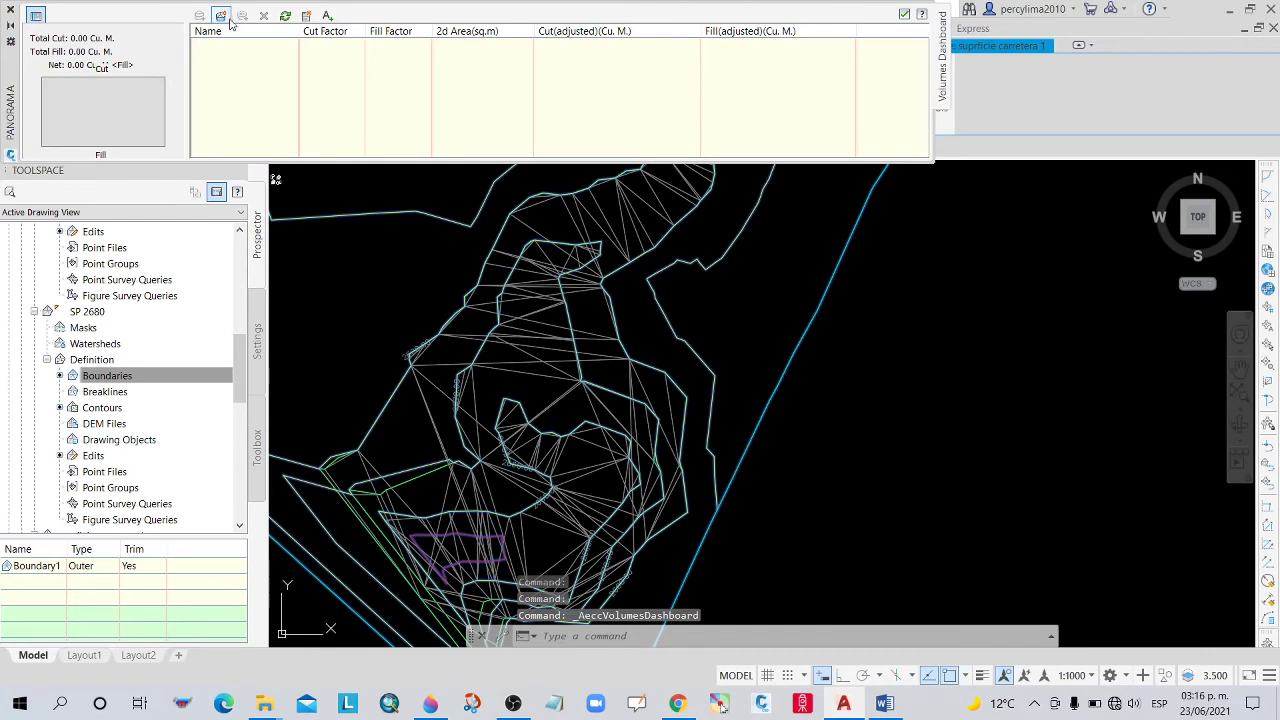
Create volume surface VOL 2660 with base suprficie carretera 1 and comparison SP 2660.
left_click(222, 17)
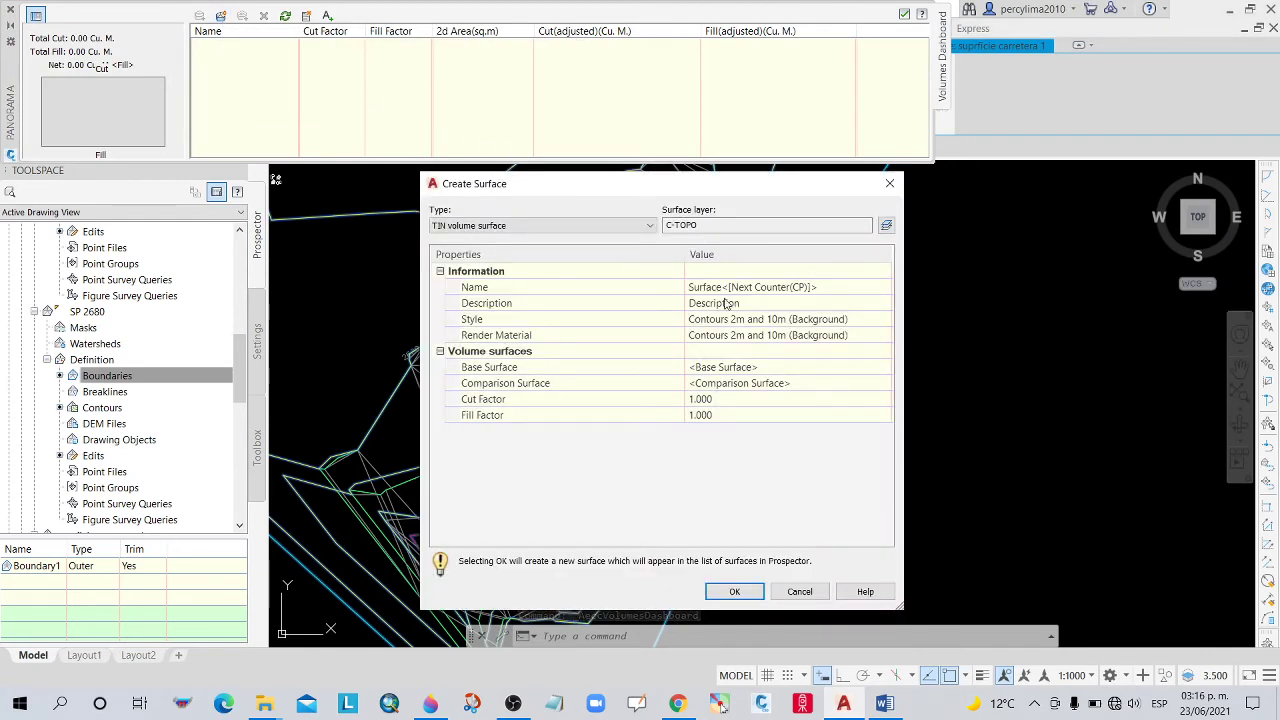
left_click(755, 287)
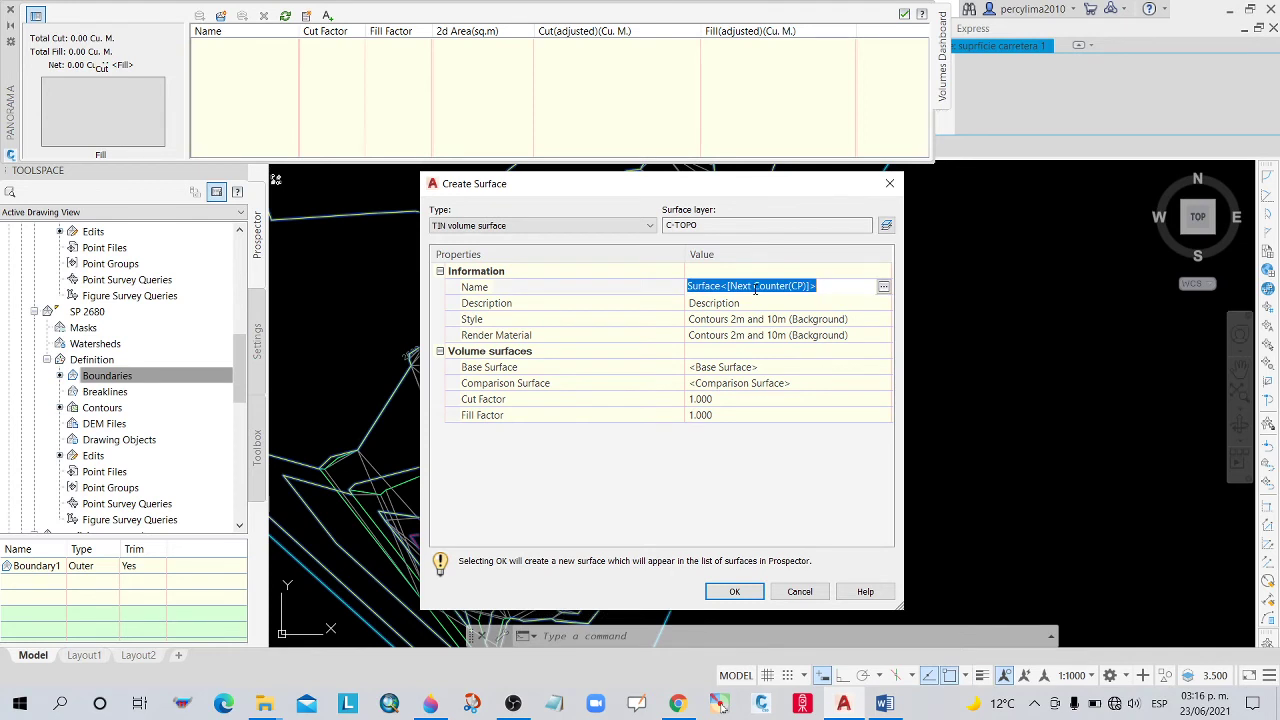
type("VOL 2660")
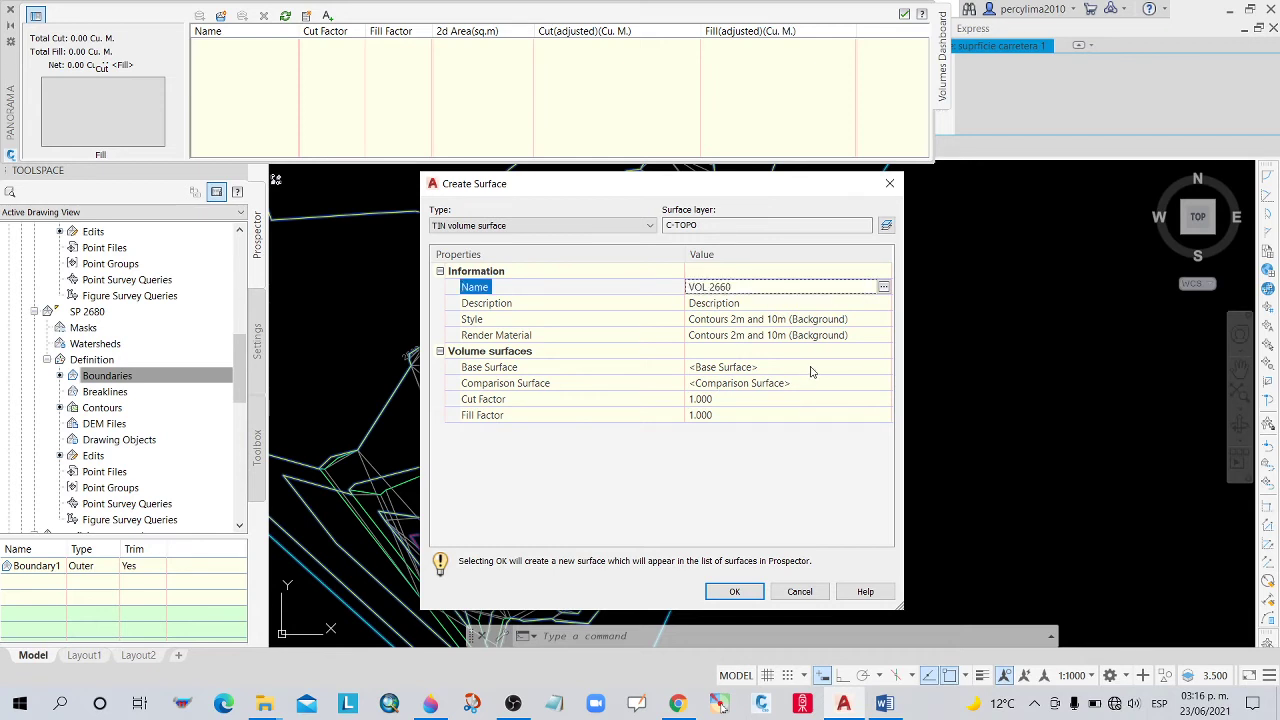
left_click(873, 367)
left_click(883, 368)
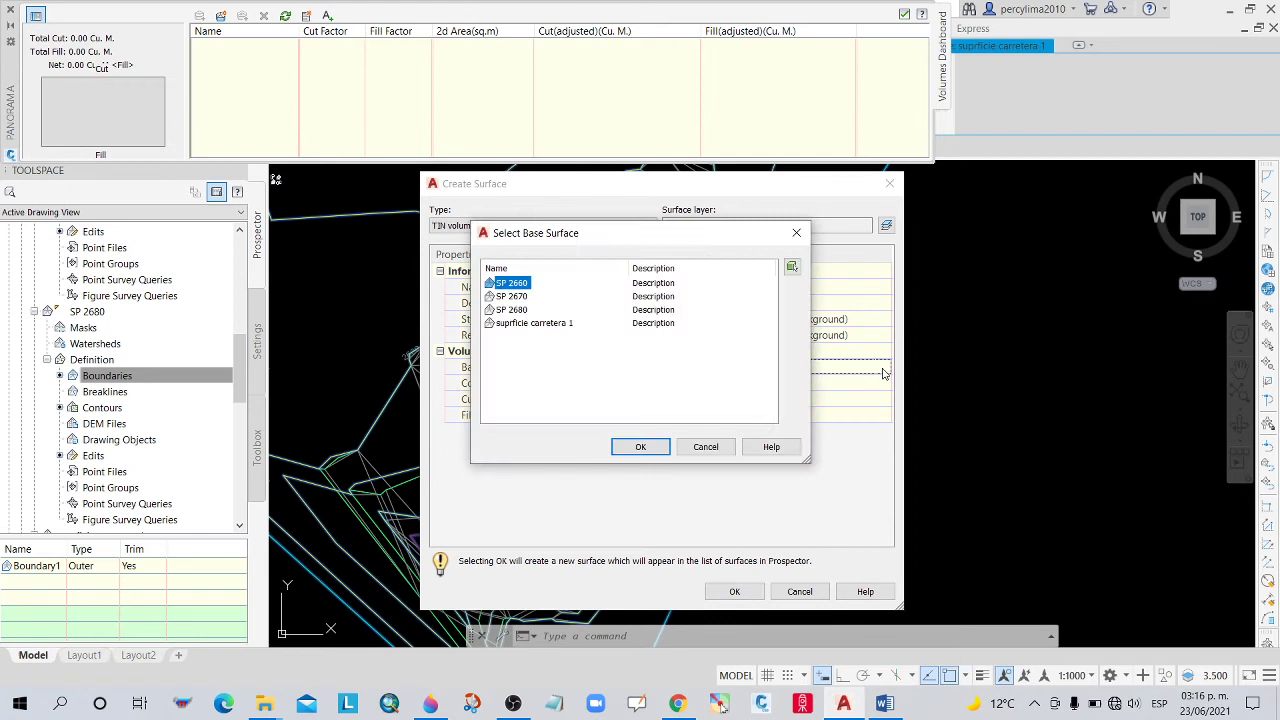
left_click(561, 324)
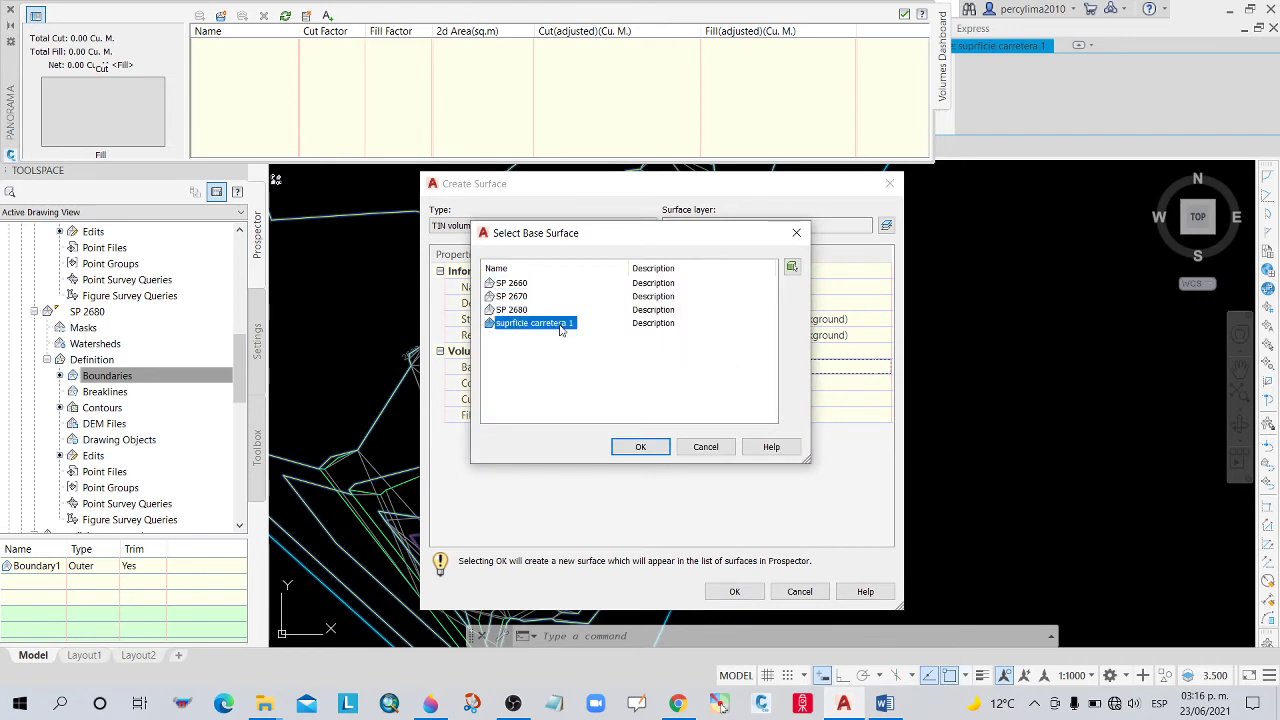
left_click(648, 450)
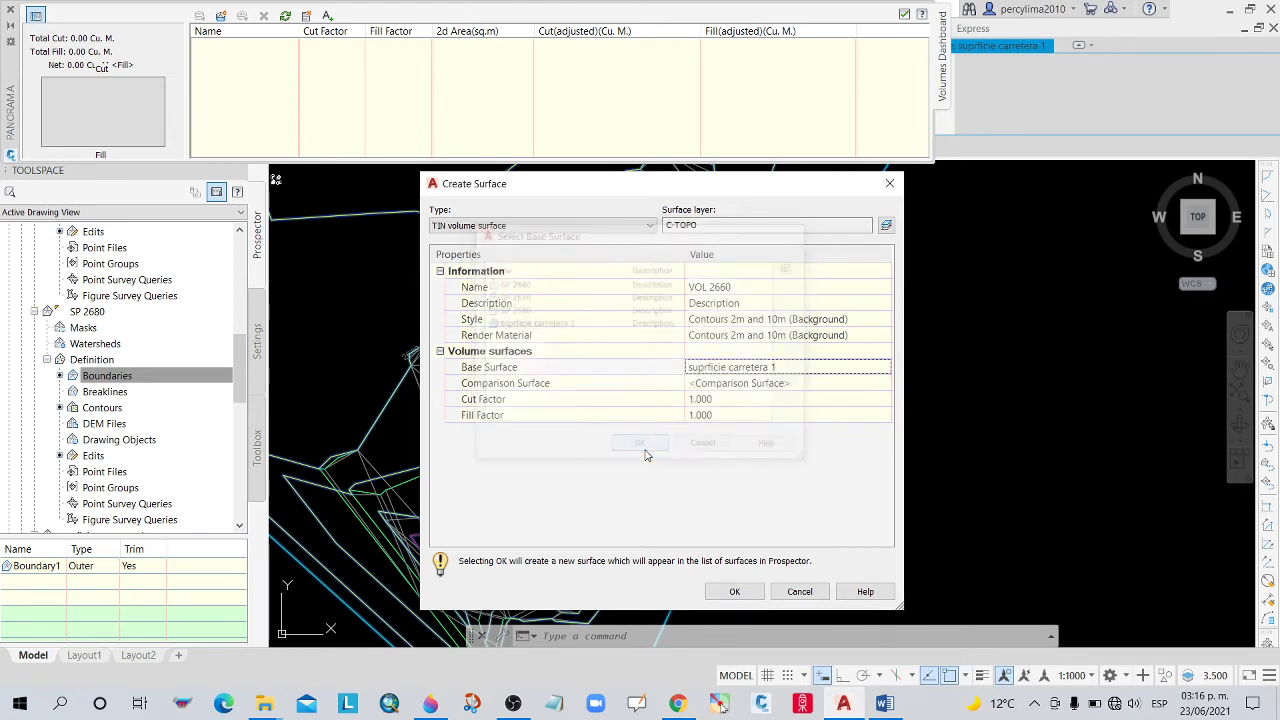
left_click(808, 385)
left_click(885, 384)
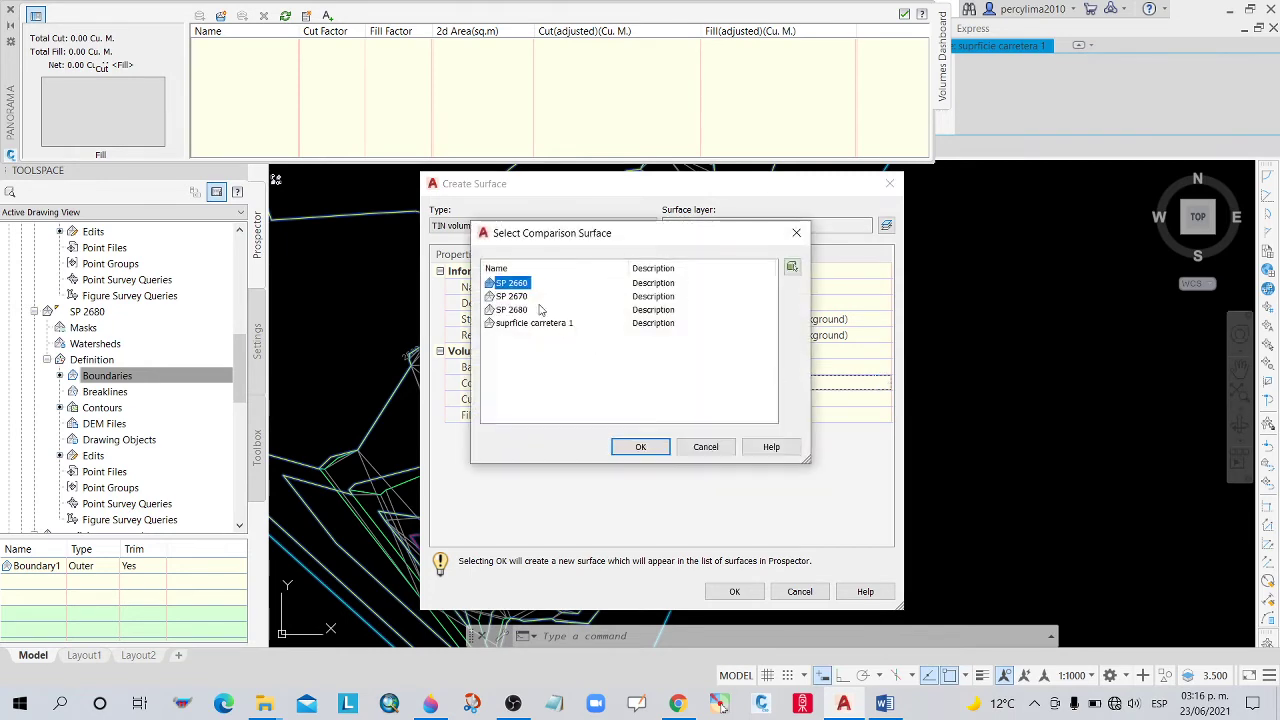
left_click(640, 447)
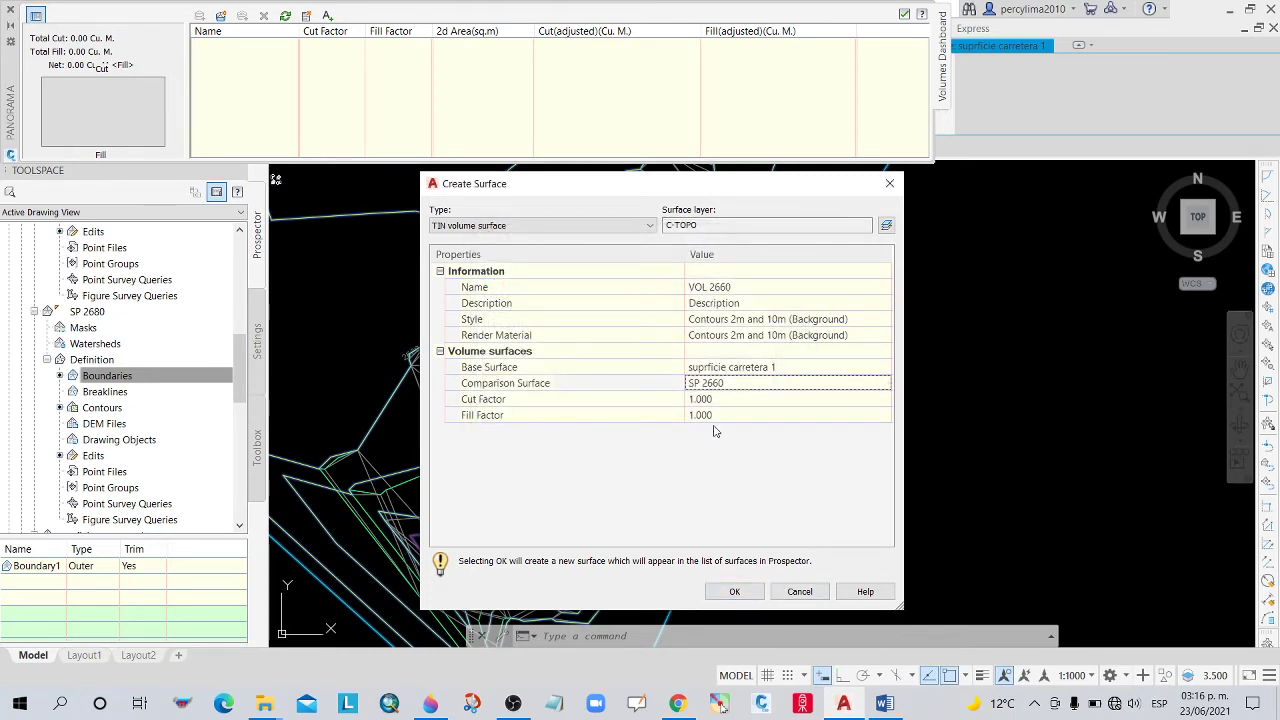
left_click(734, 591)
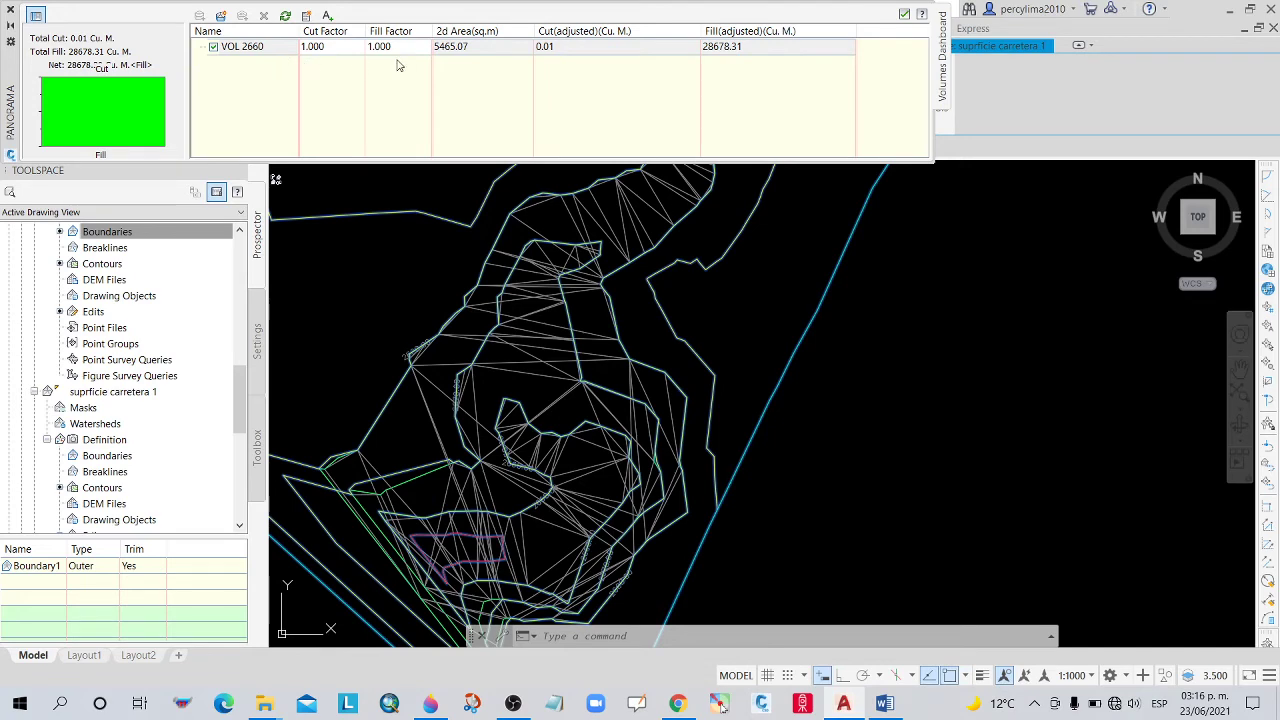
left_click(220, 17)
Name the new volume surface VOL 2670 and set its base surface to suprficie carretera 1.
left_click(781, 287)
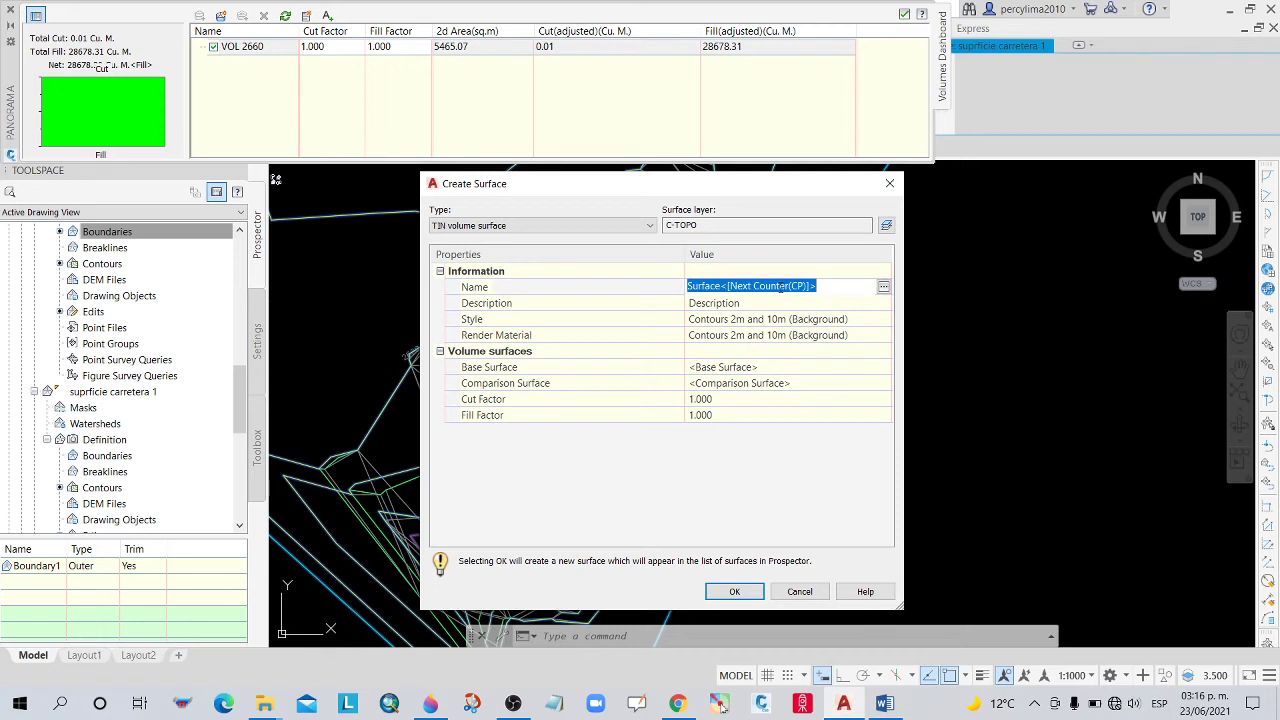
type("VOL 2670")
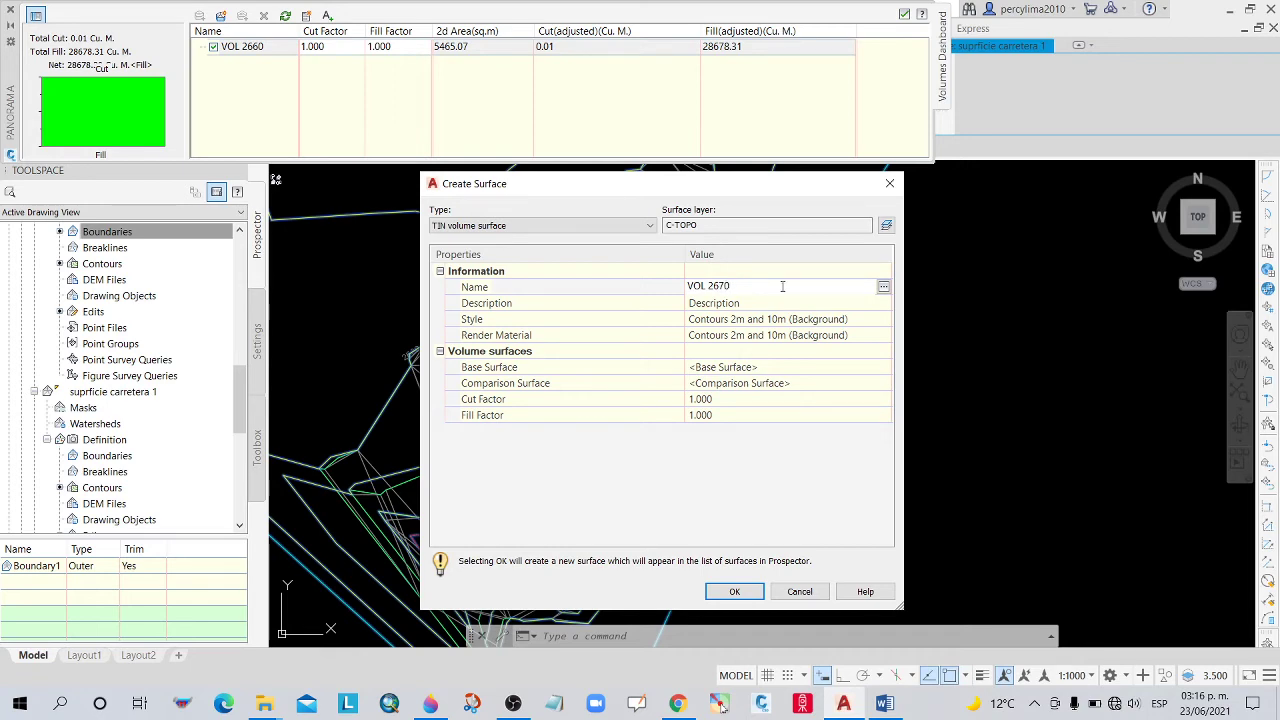
key("Return")
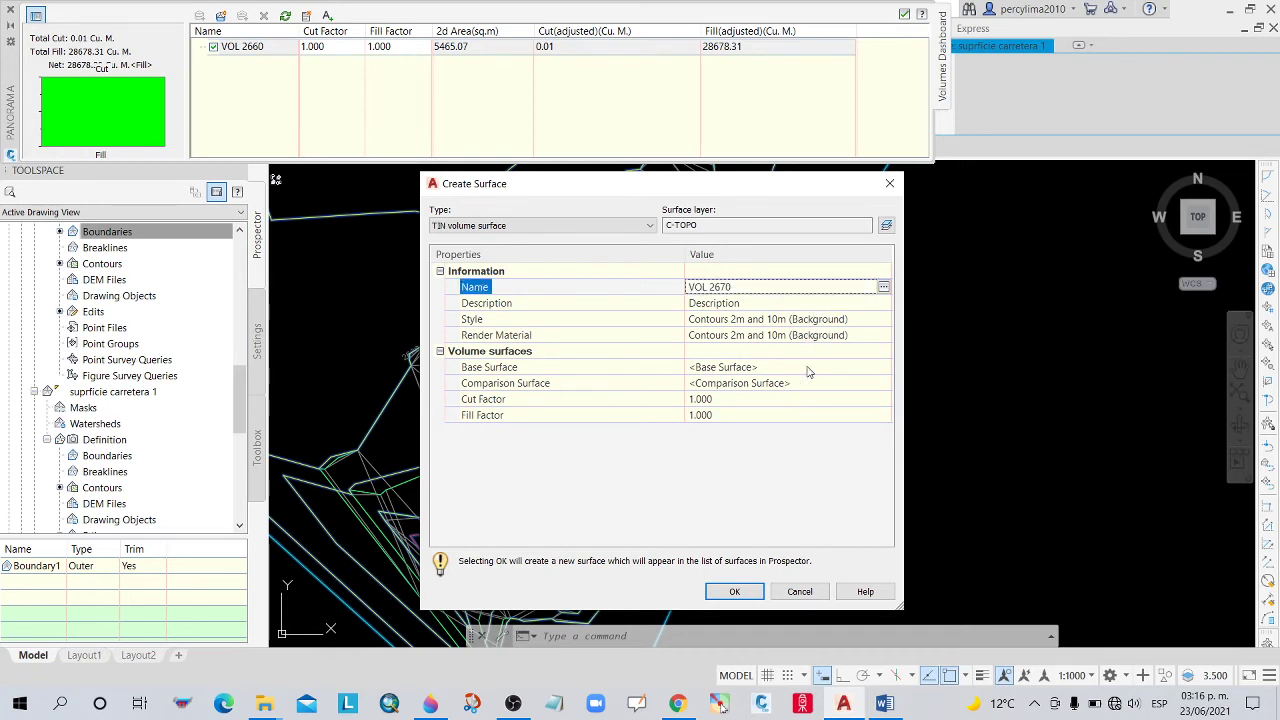
left_click(860, 367)
left_click(883, 368)
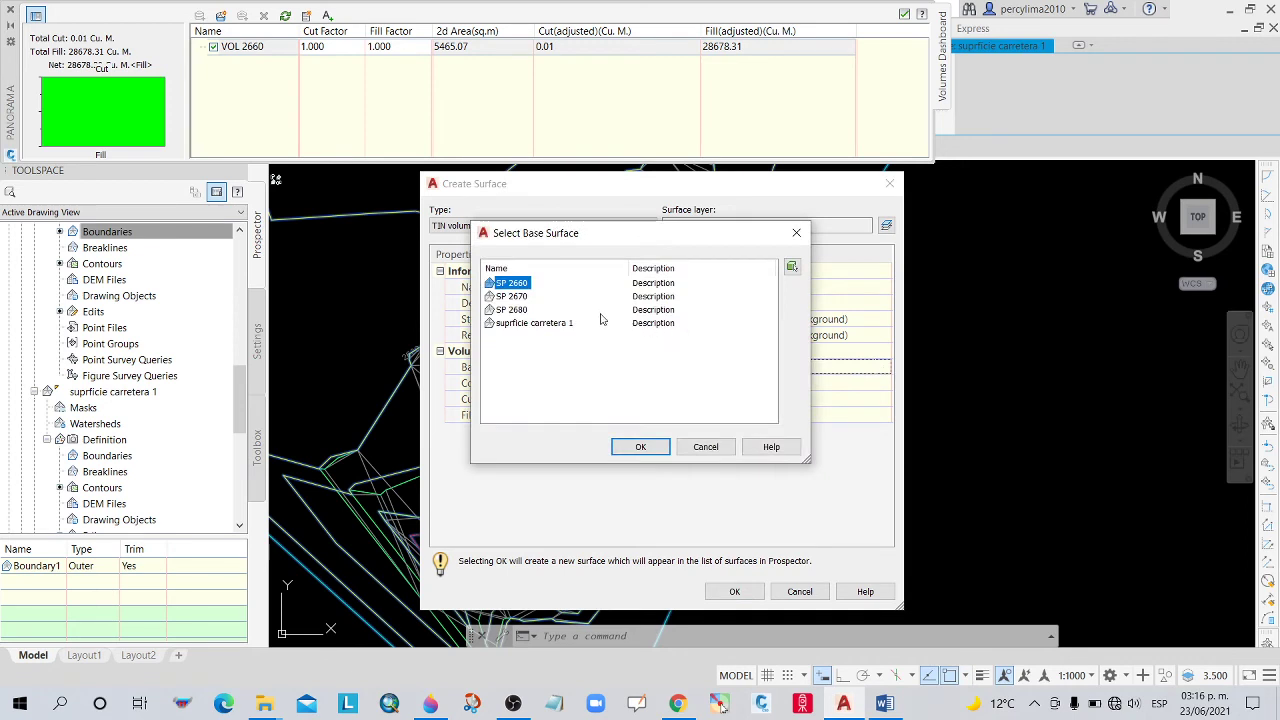
left_click(527, 299)
left_click(535, 324)
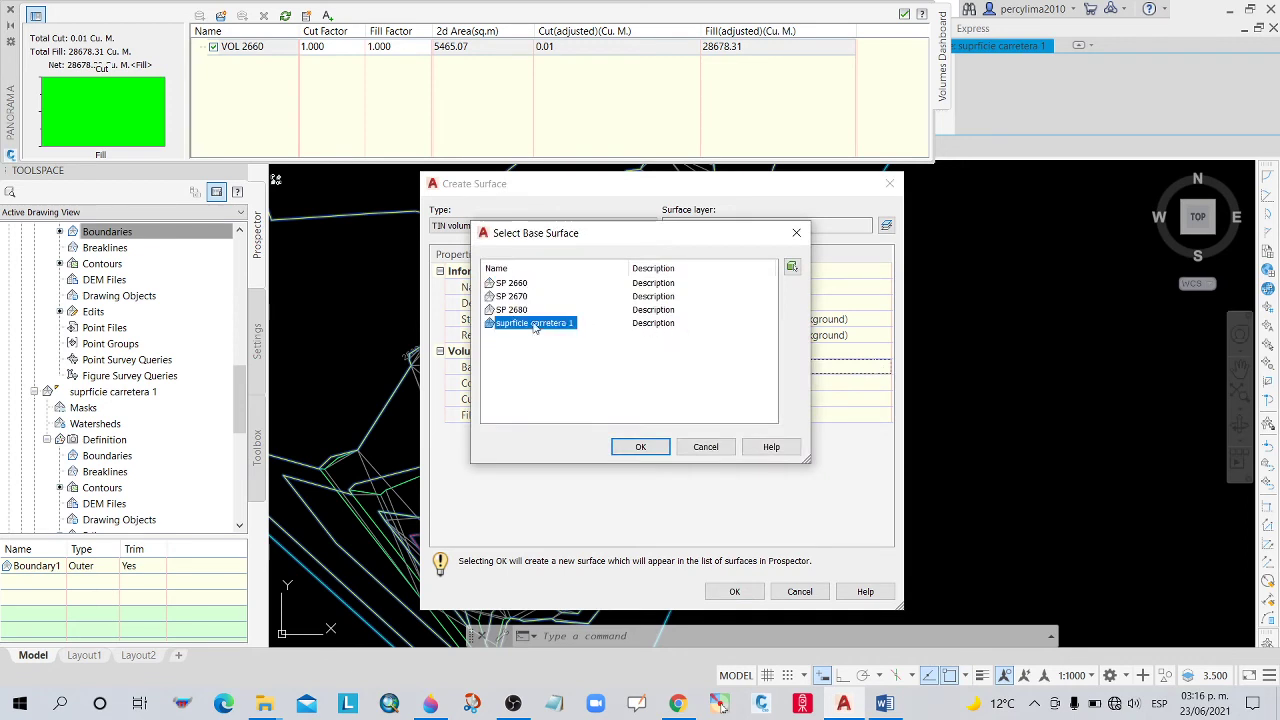
left_click(641, 446)
Set SP 2670 as the comparison surface and create the VOL 2670 volume surface.
left_click(818, 389)
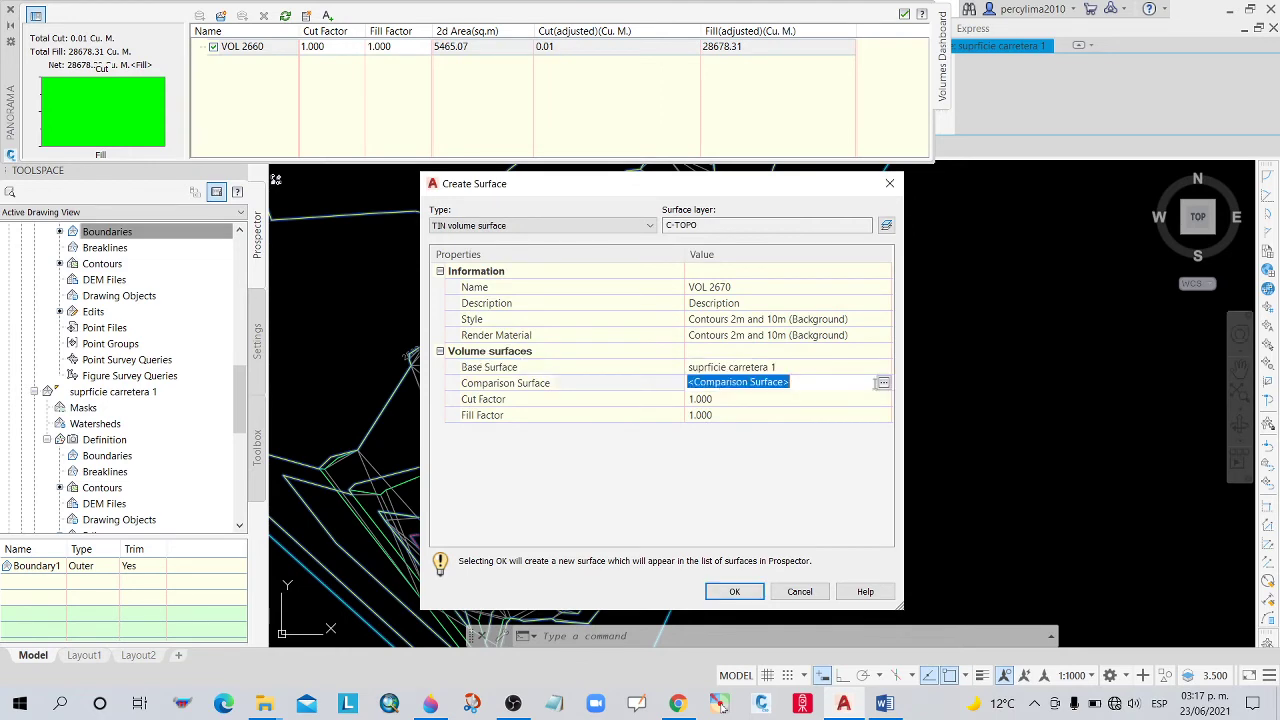
left_click(881, 383)
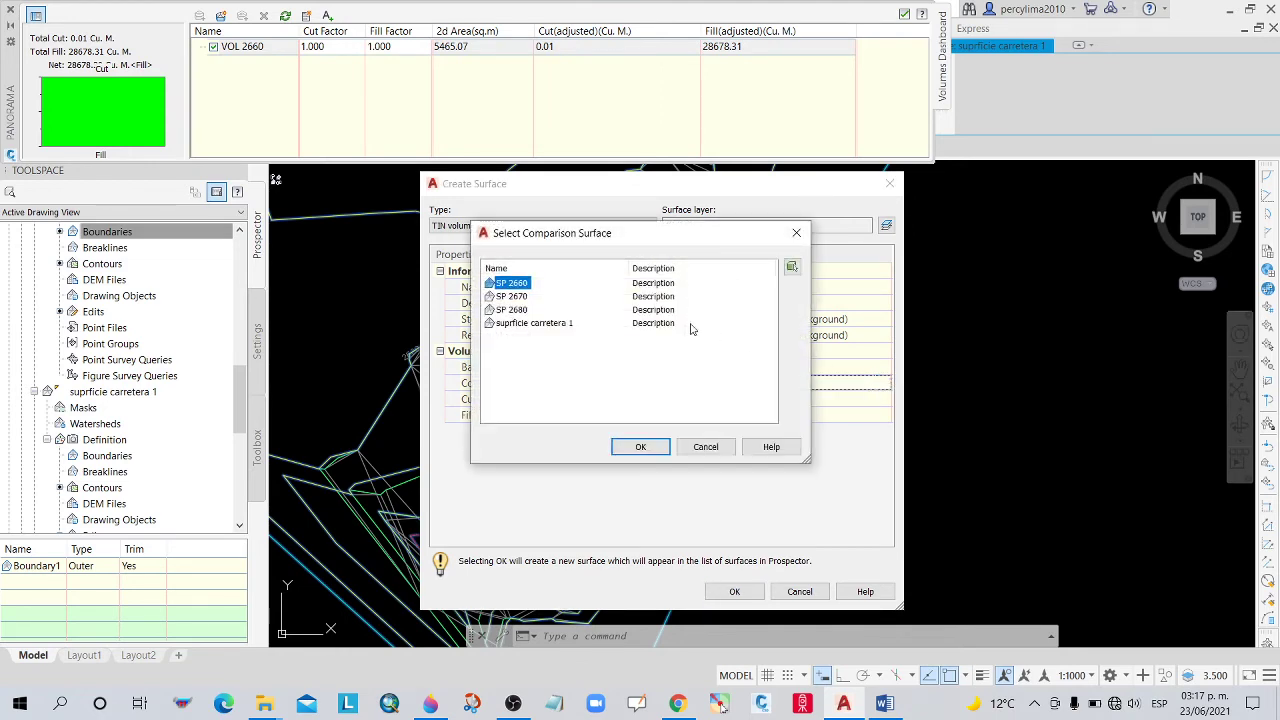
left_click(512, 297)
left_click(638, 446)
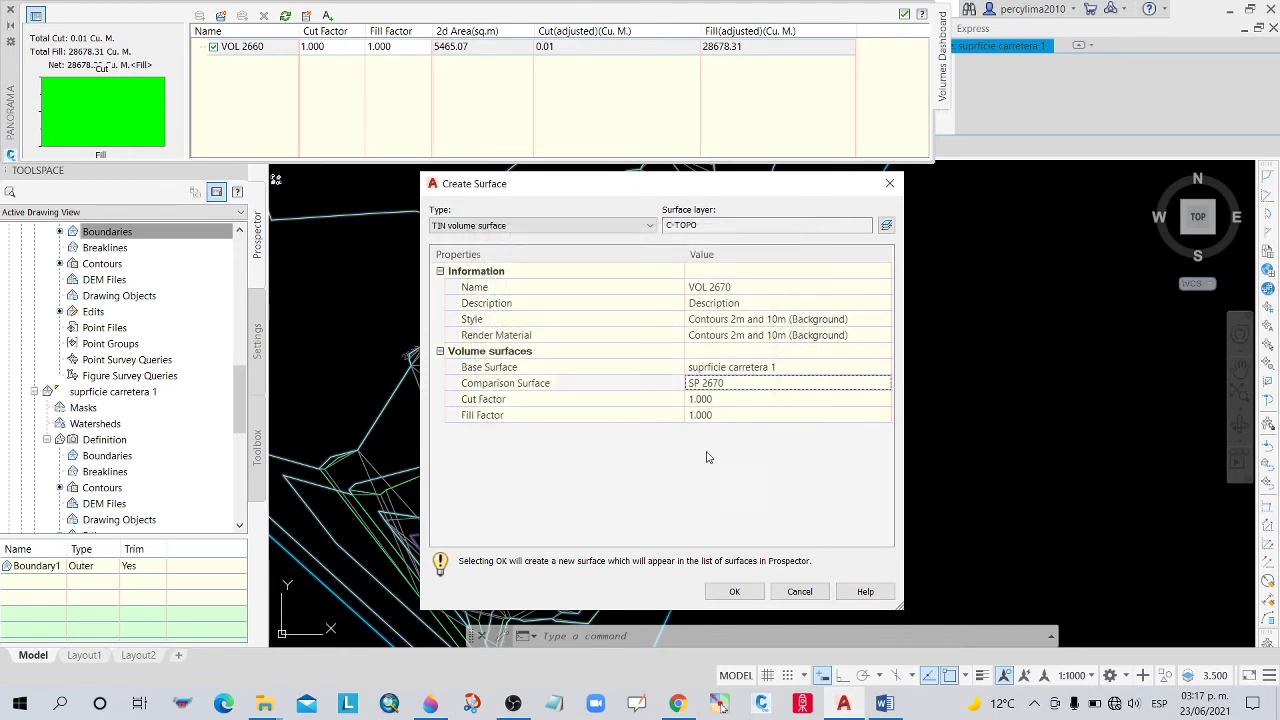
left_click(724, 592)
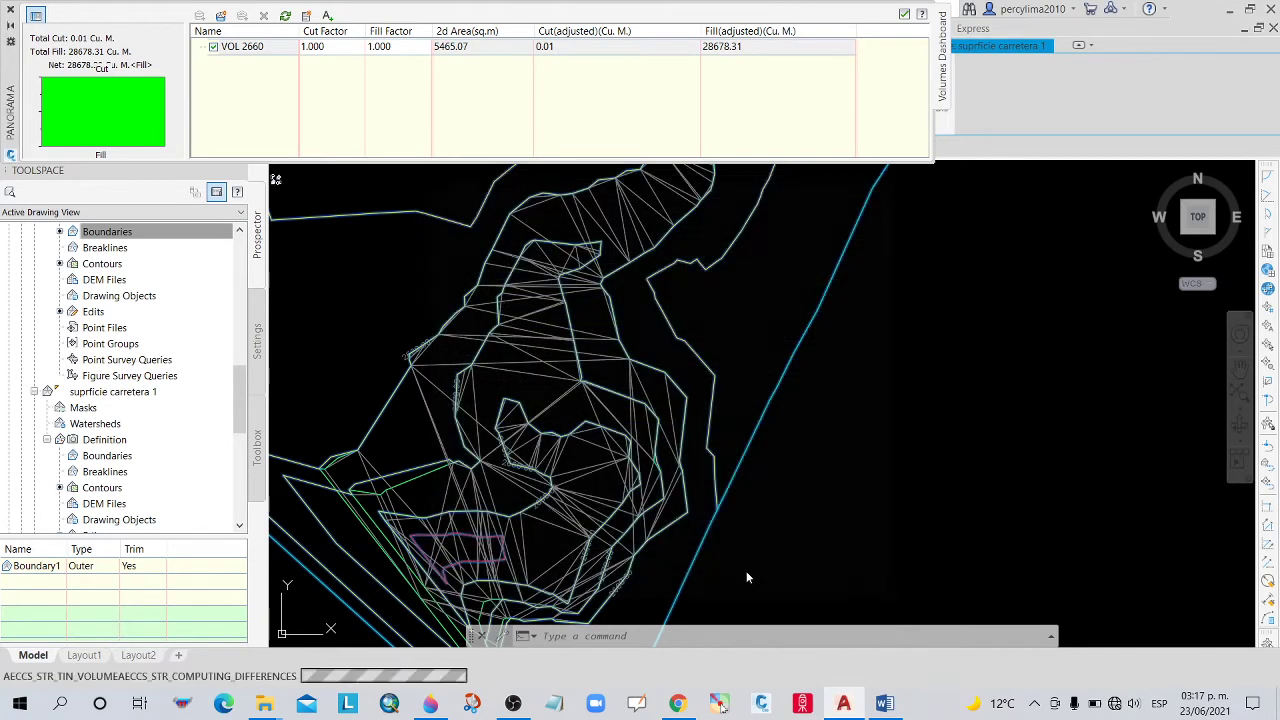
left_click(221, 17)
Create VOL 2680 with base suprficie carretera 1 and comparison surface SP 2680.
left_click(762, 287)
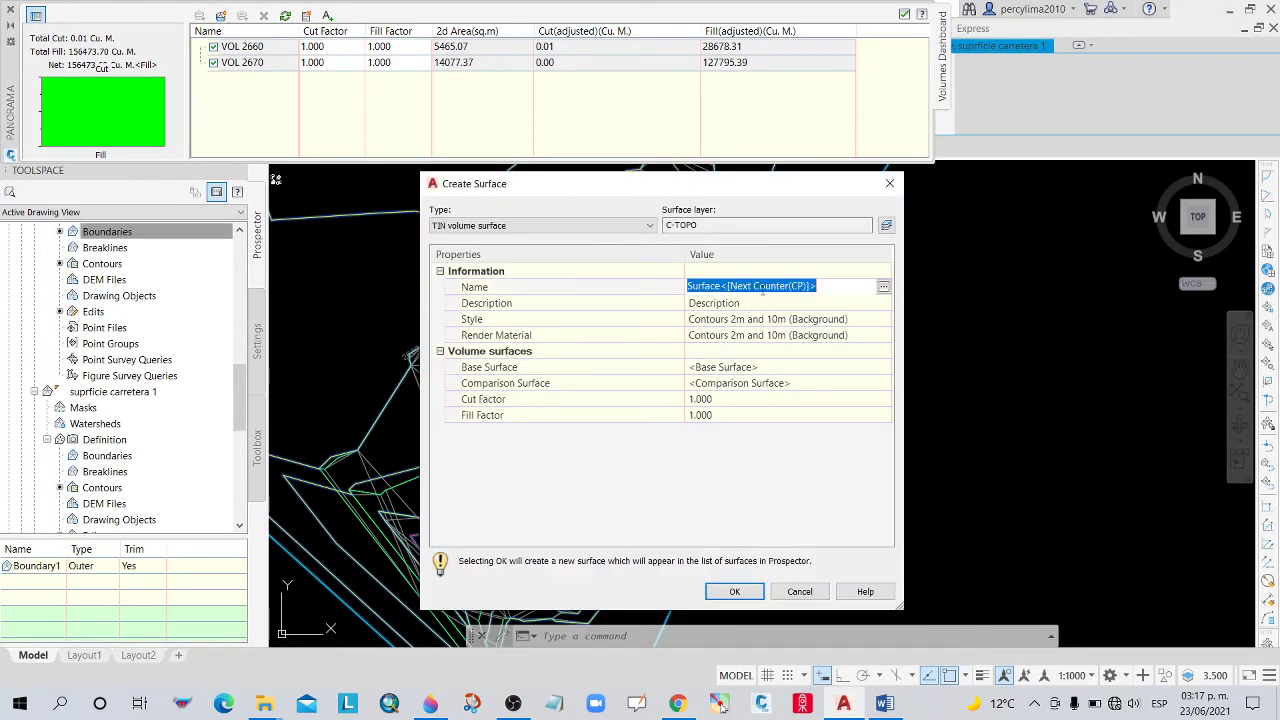
type("VOL 2680")
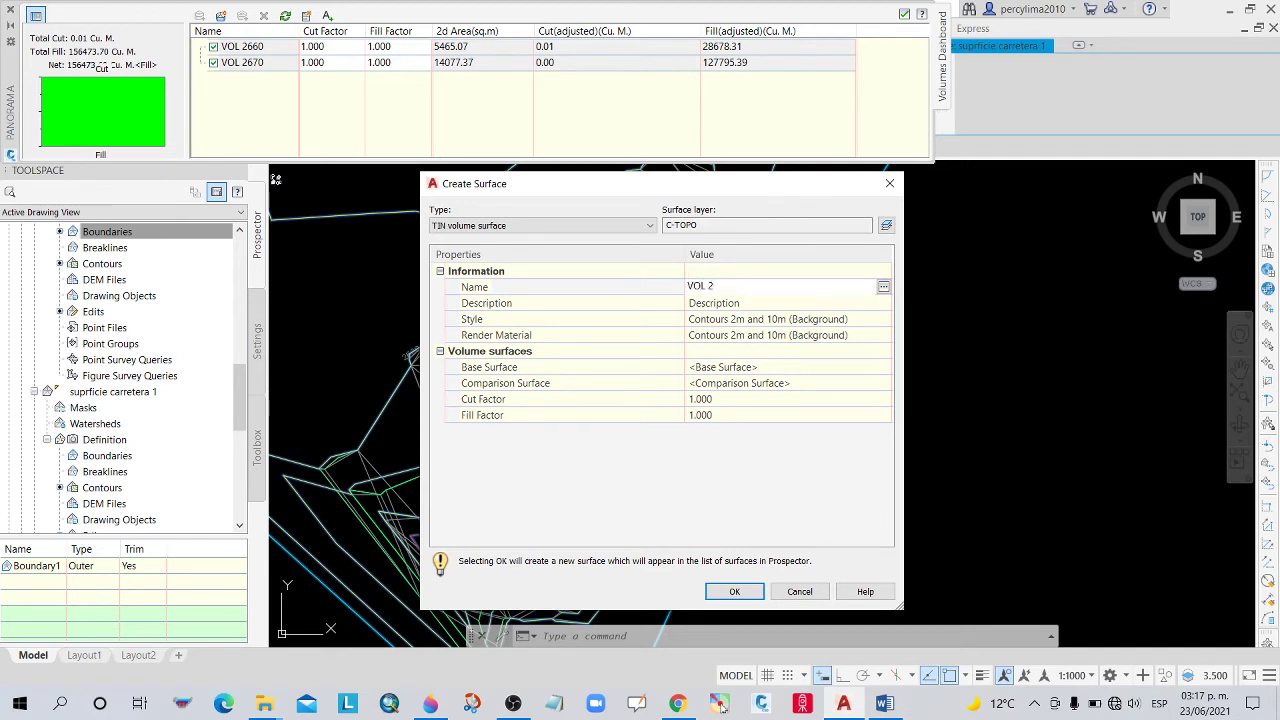
left_click(800, 367)
left_click(884, 368)
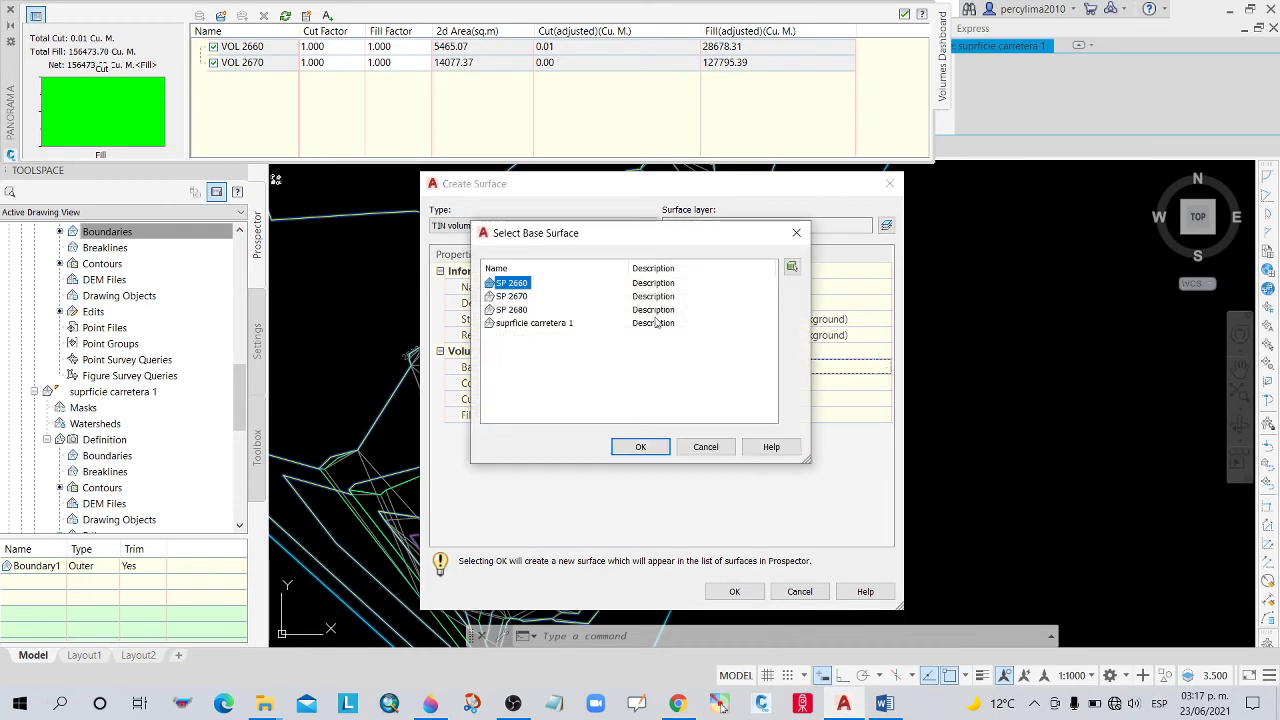
left_click(651, 448)
left_click(858, 388)
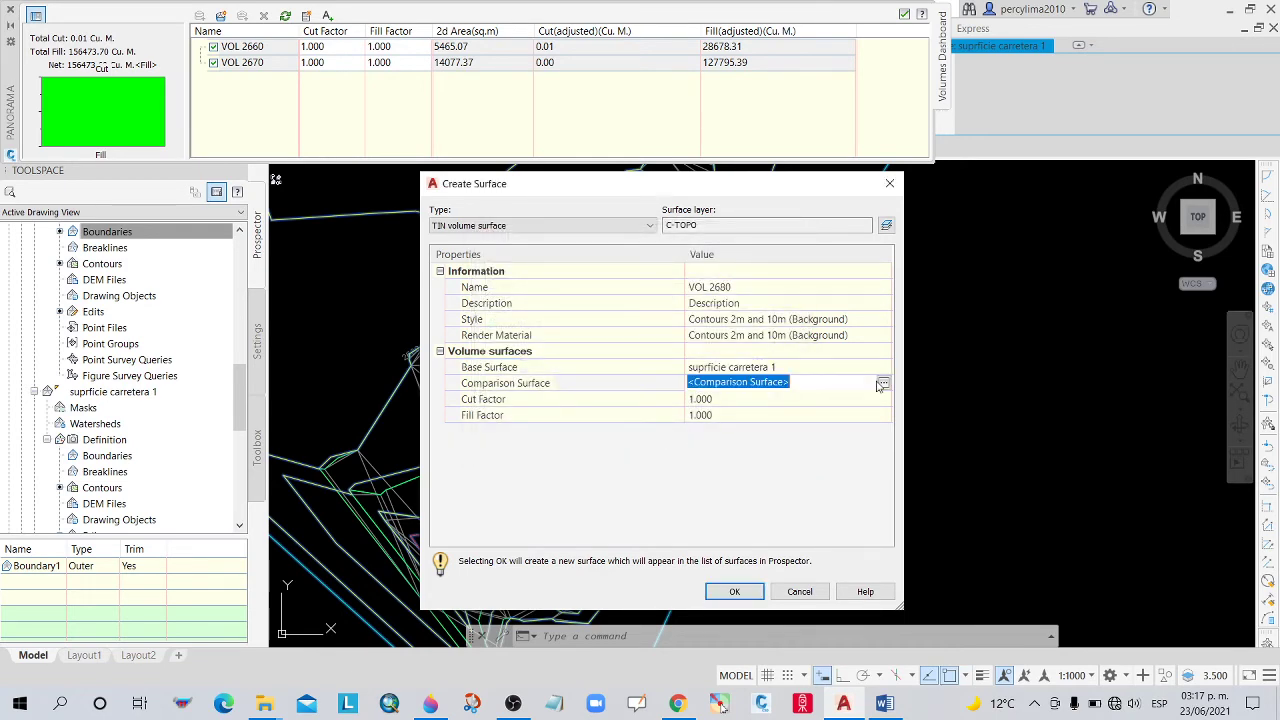
left_click(883, 387)
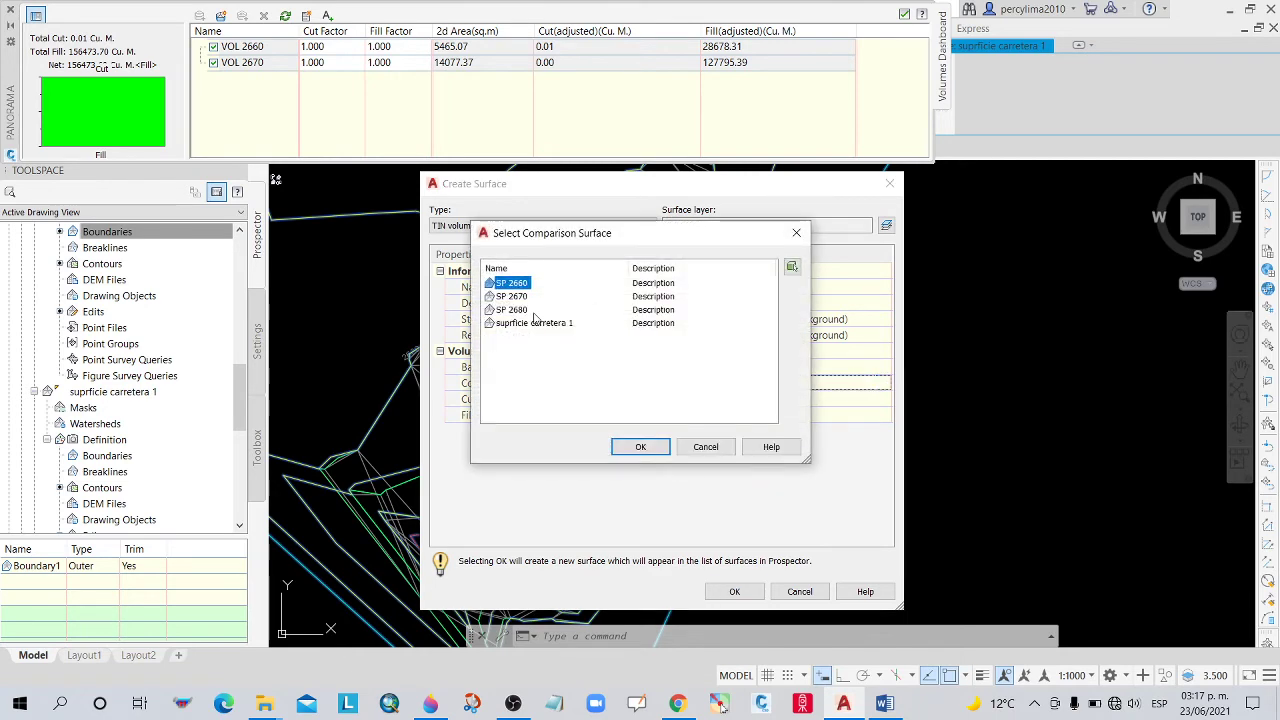
left_click(508, 311)
left_click(641, 447)
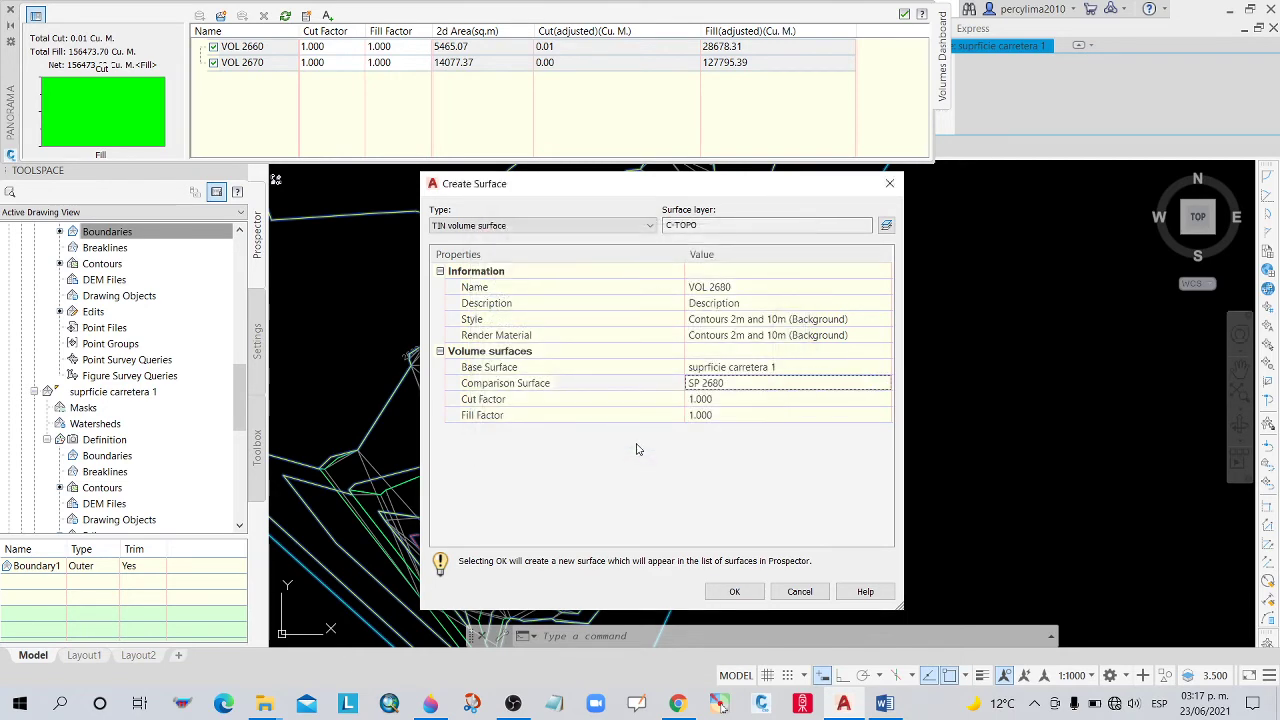
left_click(734, 591)
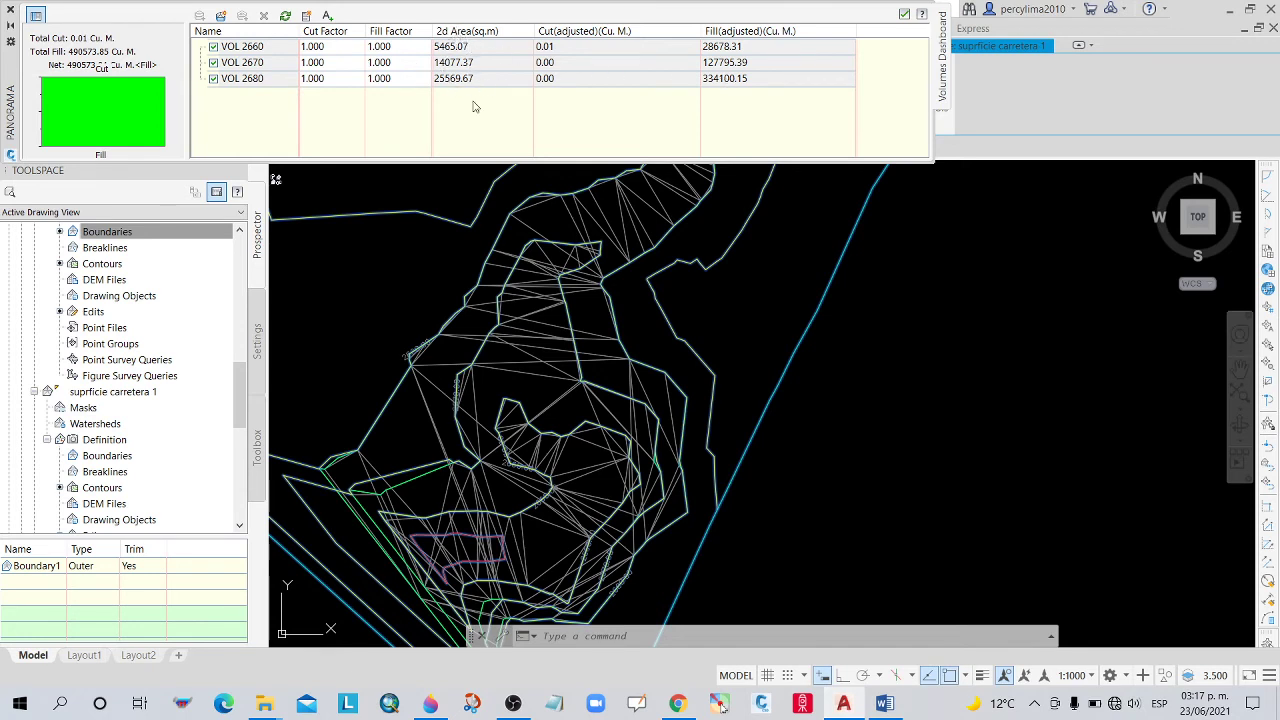
With the screen pen, circle 2d Area and Fill(adjusted) and underline the VOL 2660, 2670, 2680 rows in red.
left_click(722, 705)
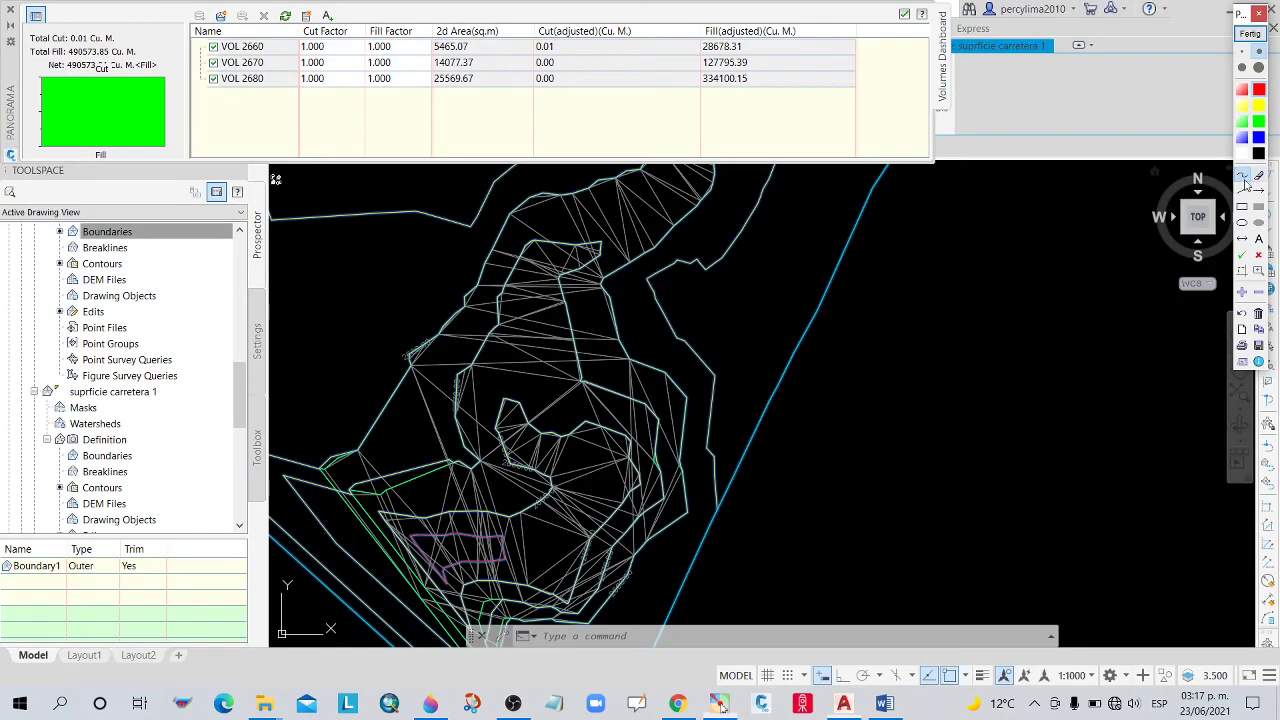
mouse_move(429, 22)
left_mouse_down()
mouse_move(421, 66)
mouse_move(456, 117)
mouse_move(518, 55)
mouse_move(471, 18)
left_mouse_up()
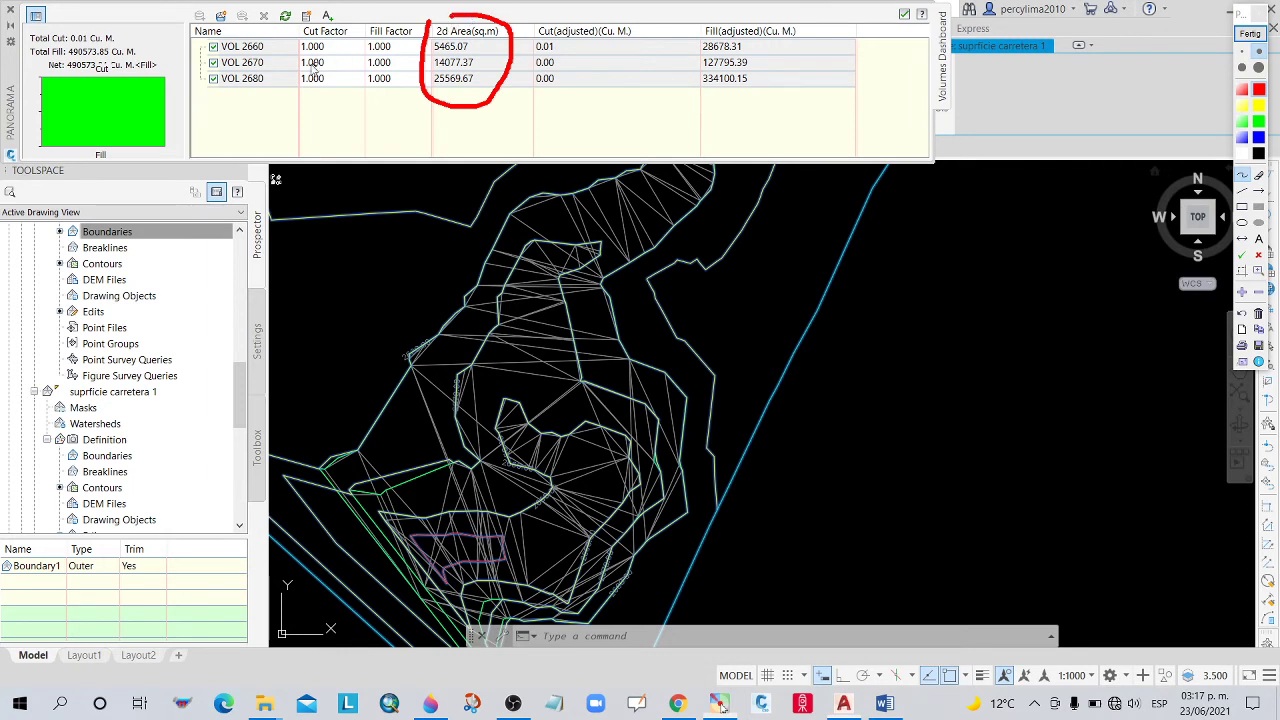
left_click_drag(271, 48, 408, 50)
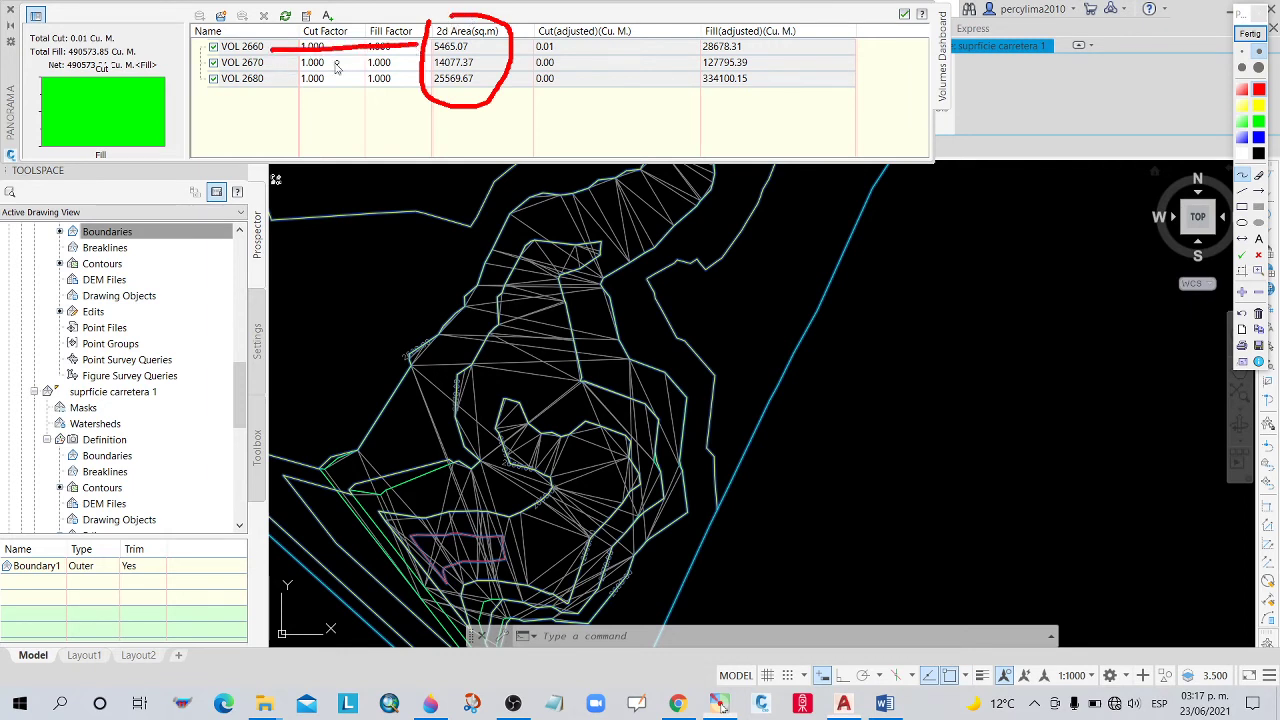
left_click_drag(302, 70, 396, 66)
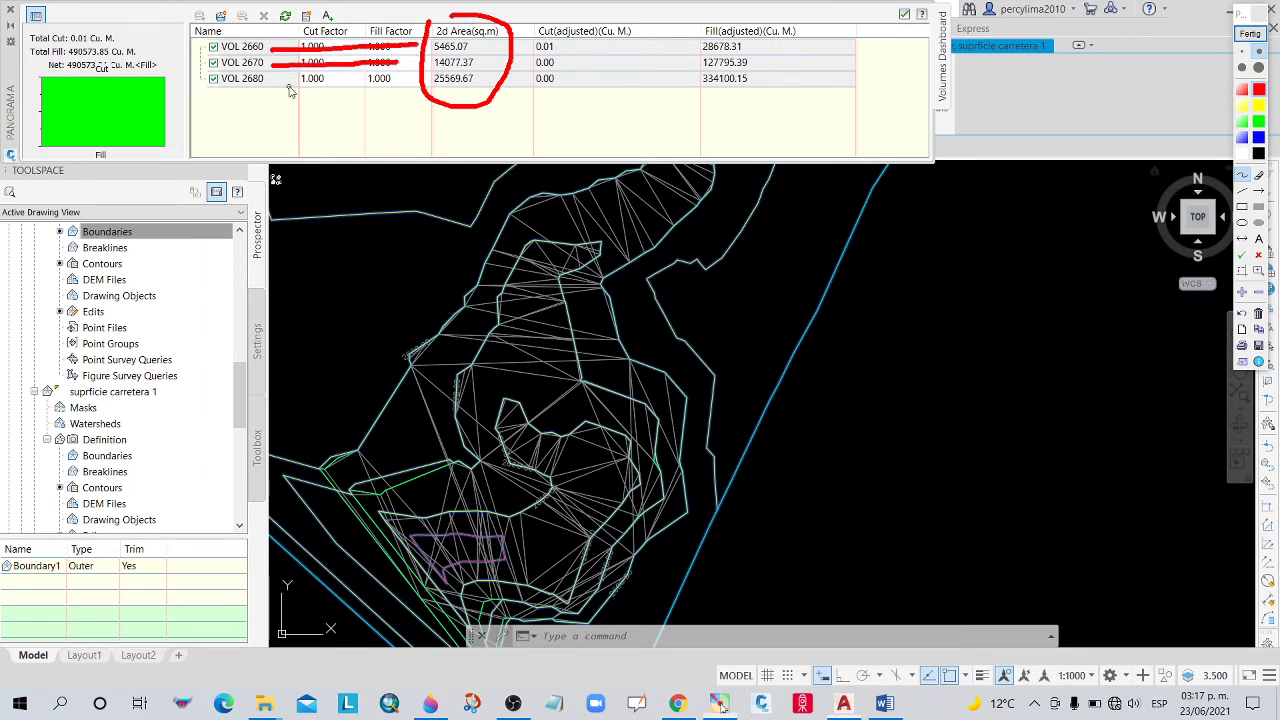
left_click_drag(288, 86, 372, 79)
left_click_drag(695, 57, 734, 12)
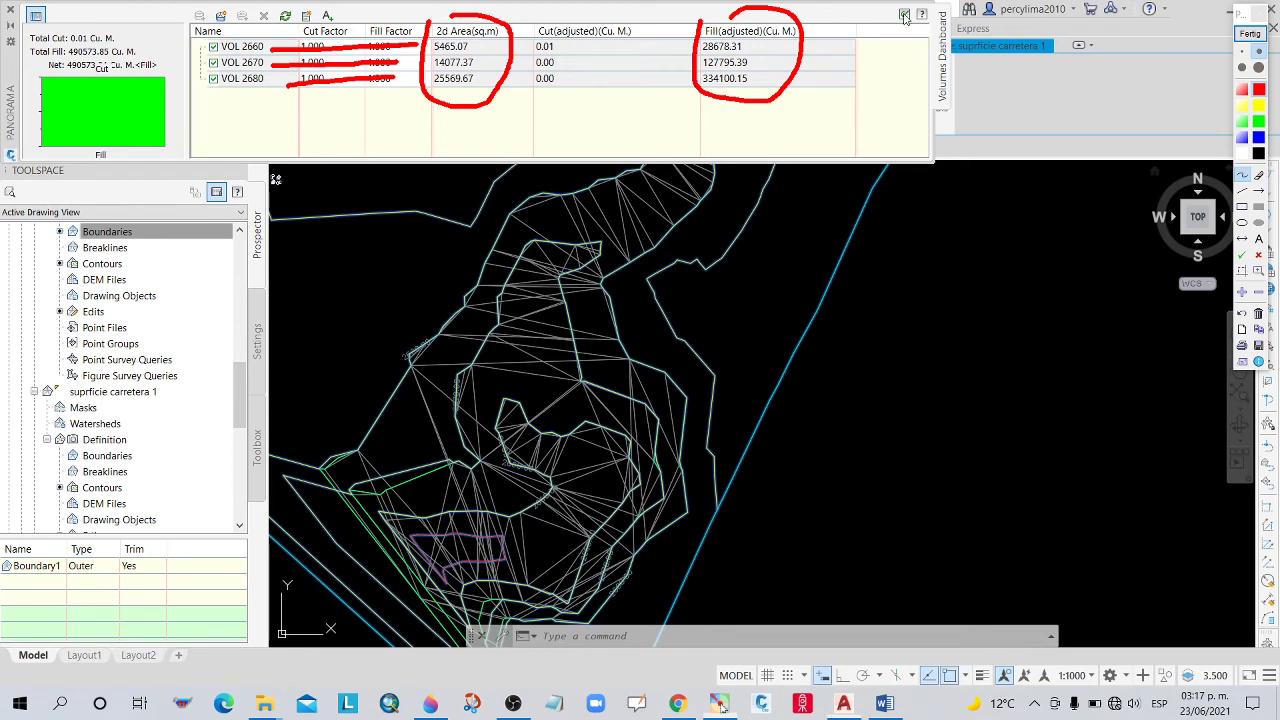
Clear the red markup, zoom out to the whole site and cancel the active command.
left_click(1250, 33)
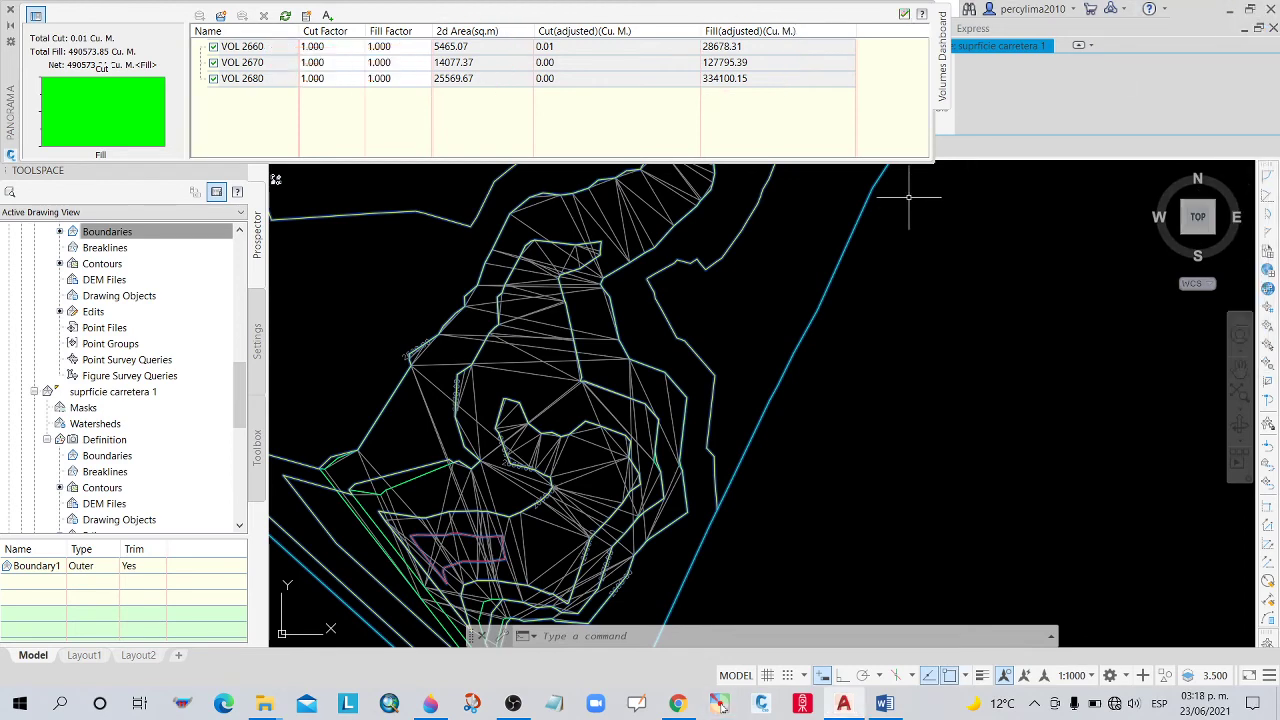
scroll(682, 407, "down", 7)
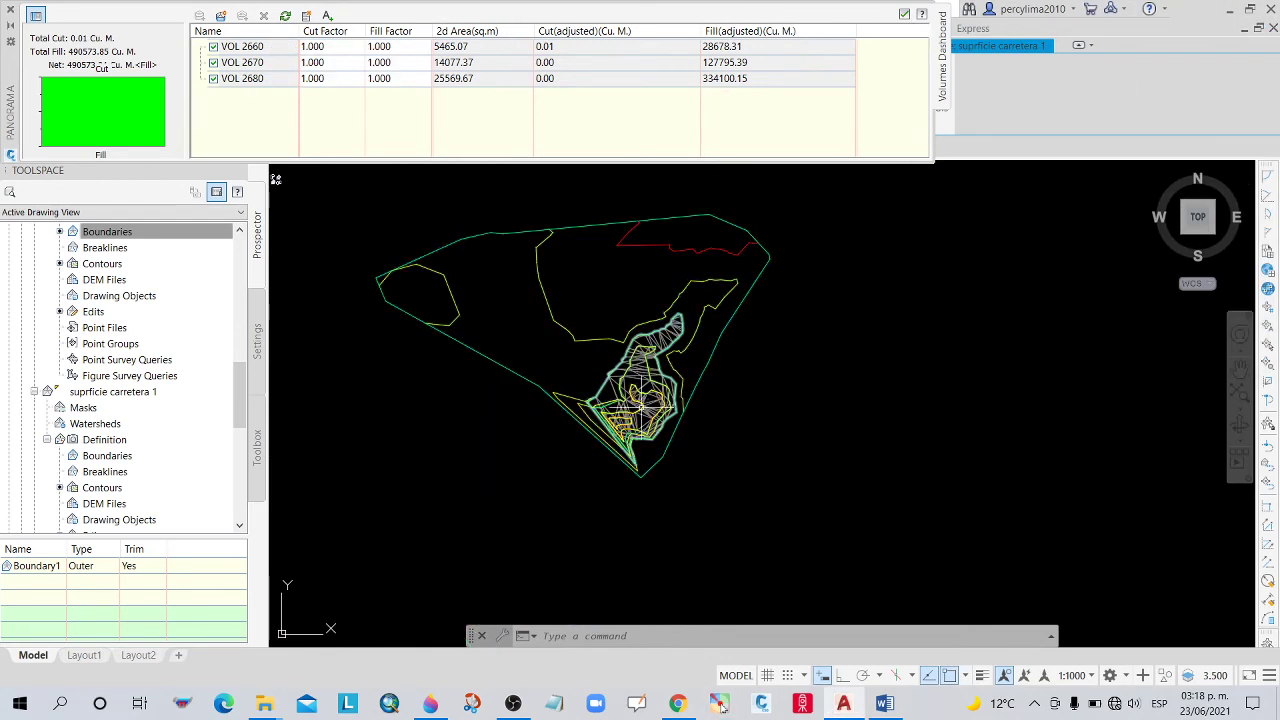
key("Escape")
scroll(560, 360, "up", 2)
scroll(560, 375, "down", 2)
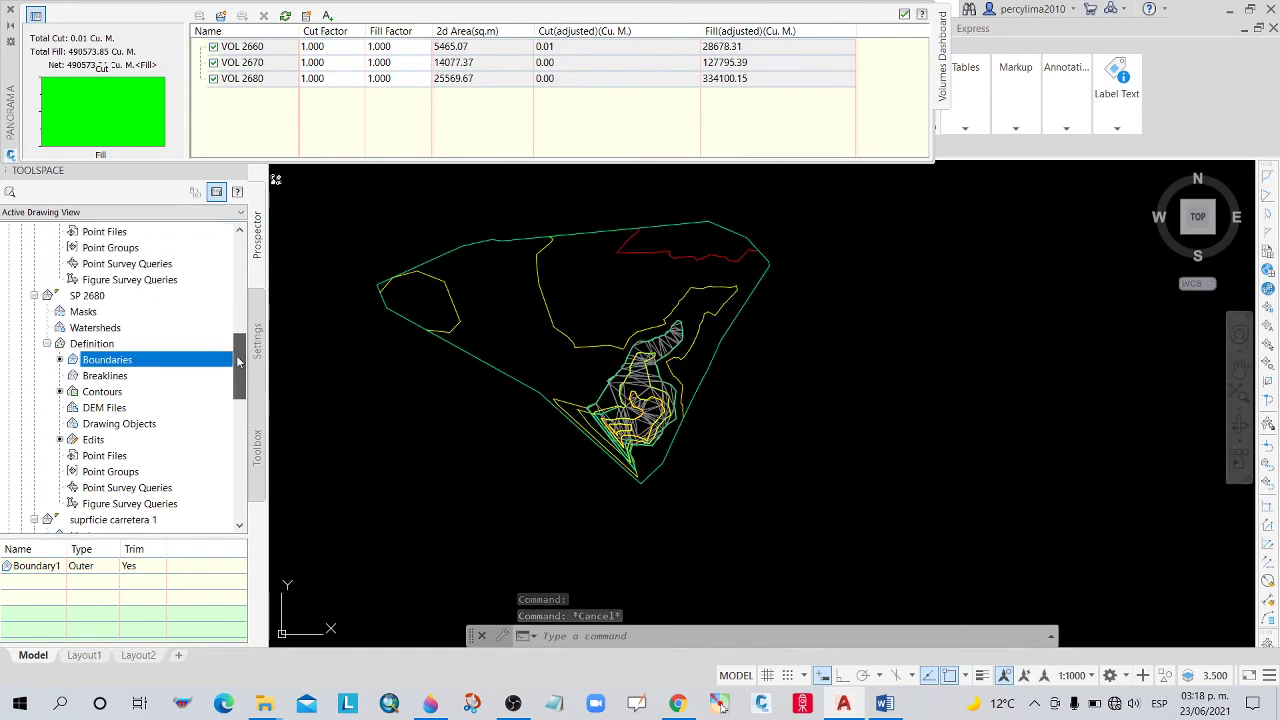
Scroll down the Prospector tree and select the suprficie carretera 1 surface.
left_click_drag(237, 370, 241, 448)
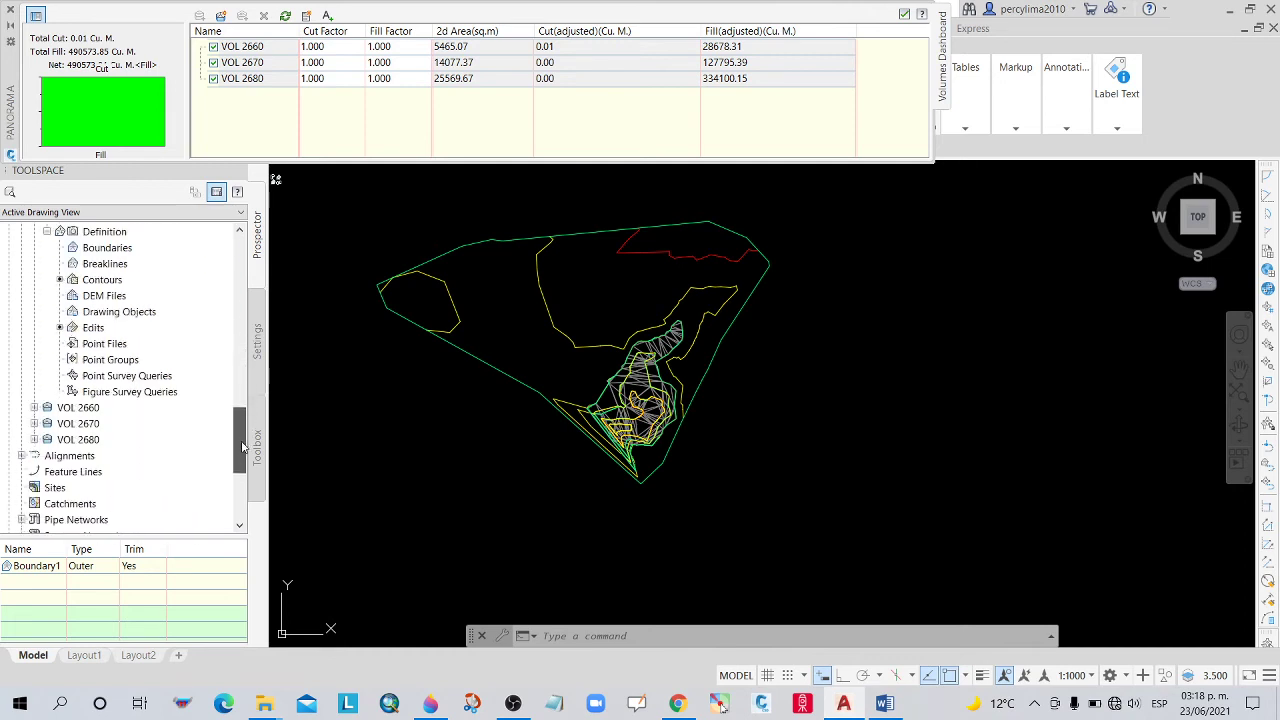
mouse_move(241, 448)
left_mouse_down()
mouse_move(269, 347)
mouse_move(258, 276)
left_mouse_up()
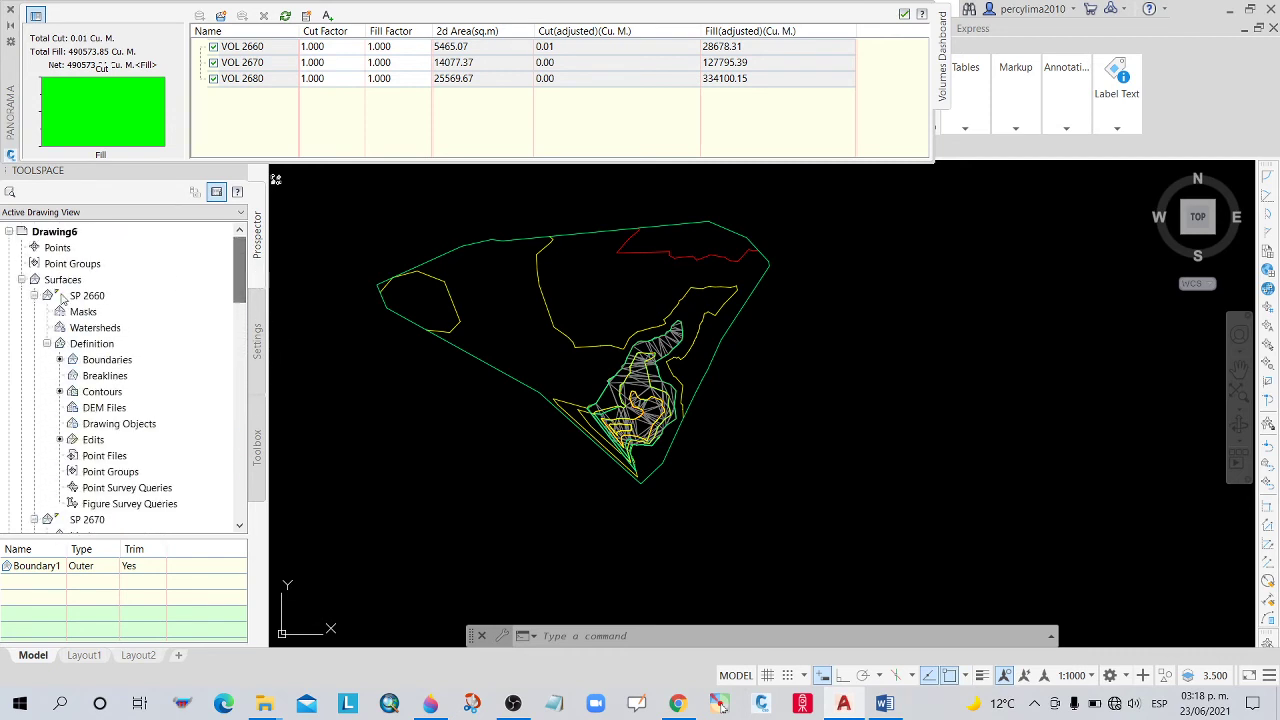
scroll(134, 350, "down", 2)
scroll(145, 394, "down", 2)
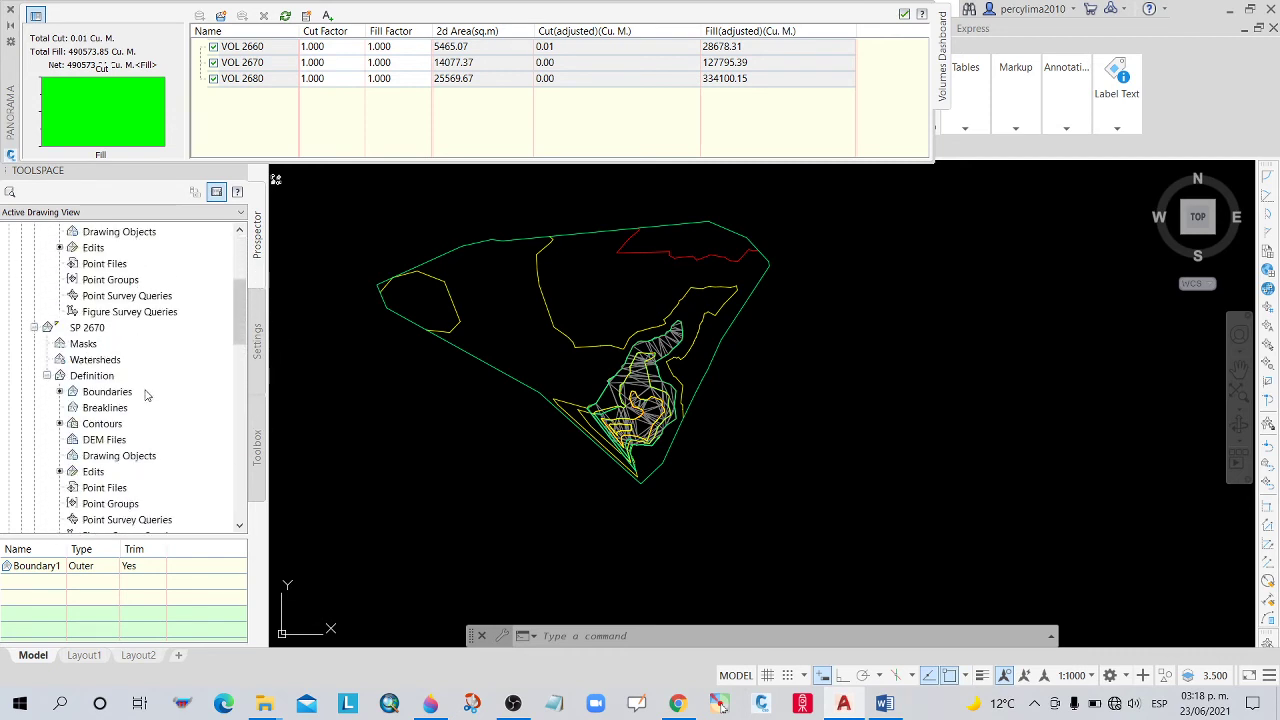
scroll(155, 400, "down", 1)
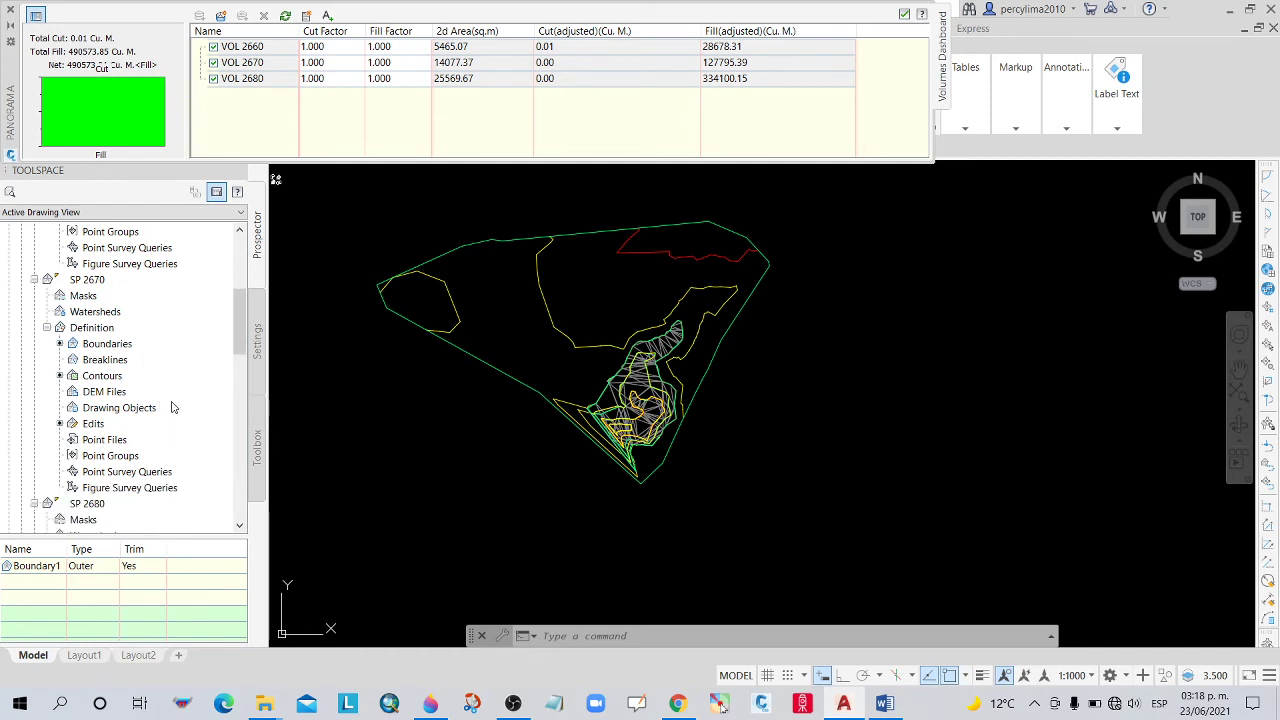
scroll(171, 410, "down", 2)
scroll(178, 422, "down", 2)
scroll(178, 440, "down", 3)
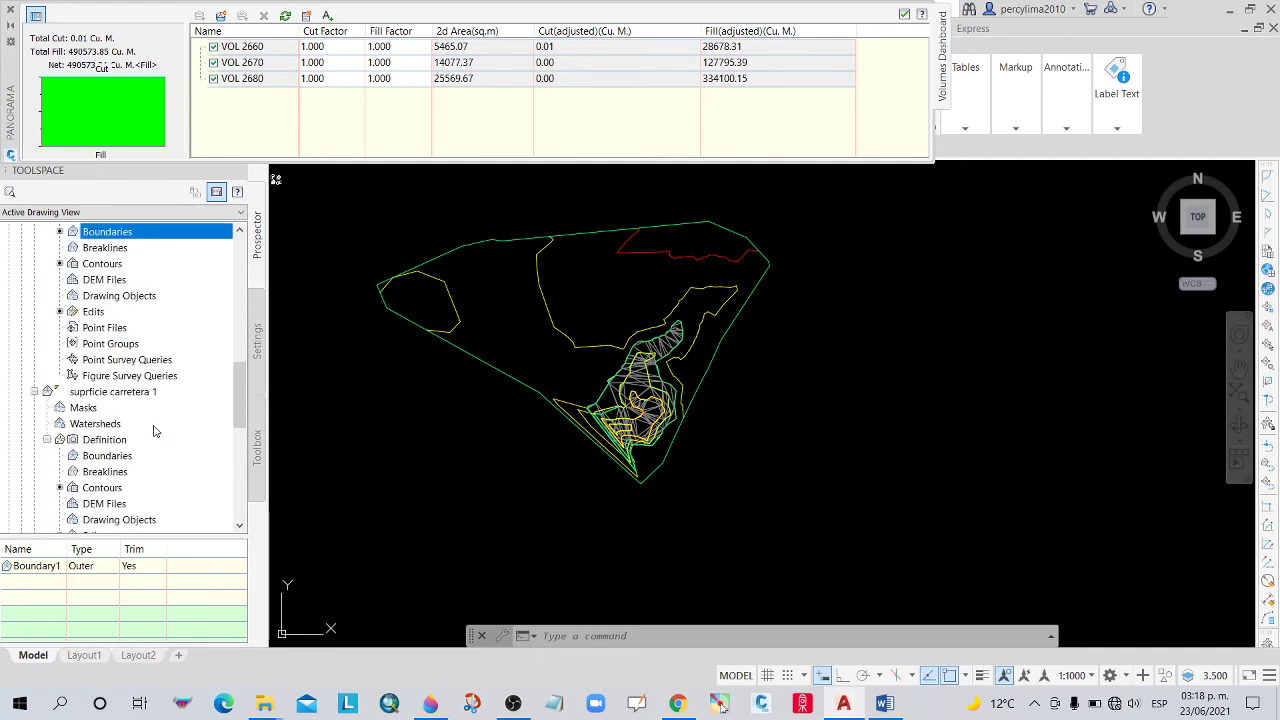
left_click(138, 394)
Hide suprficie carretera 1 by giving it a no-display surface style in its properties.
right_click(136, 396)
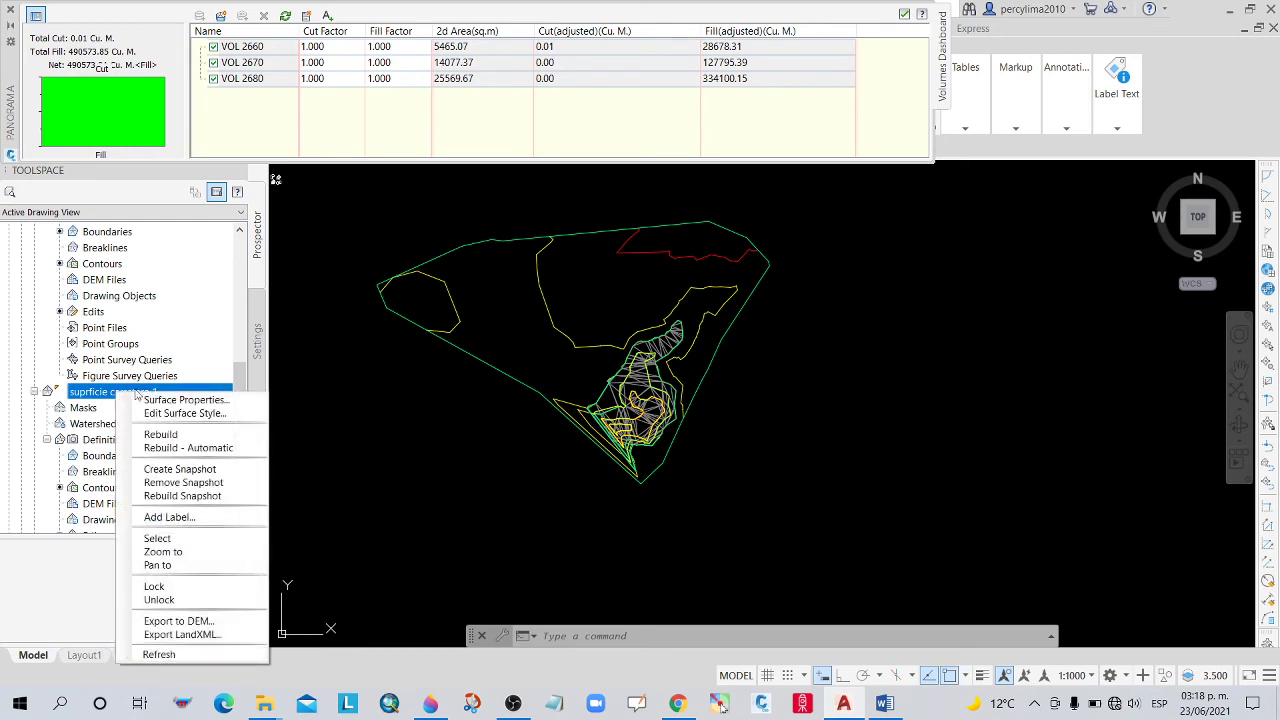
left_click(185, 400)
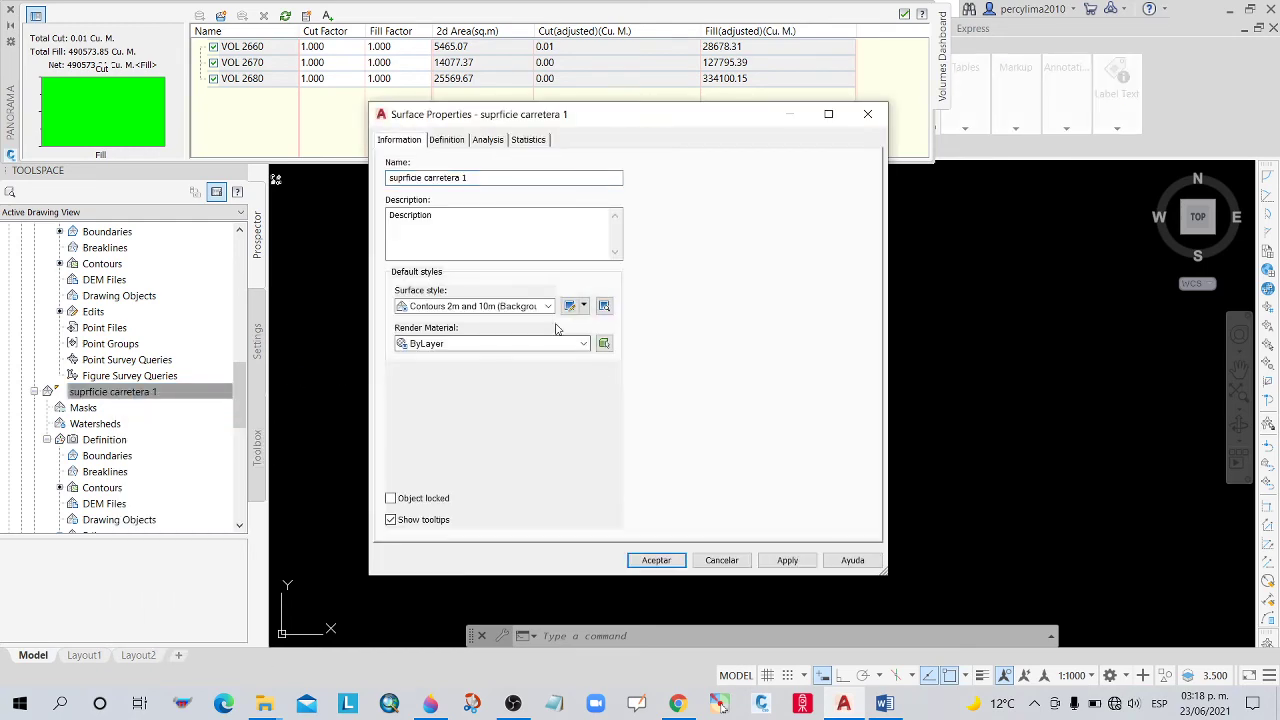
left_click(547, 310)
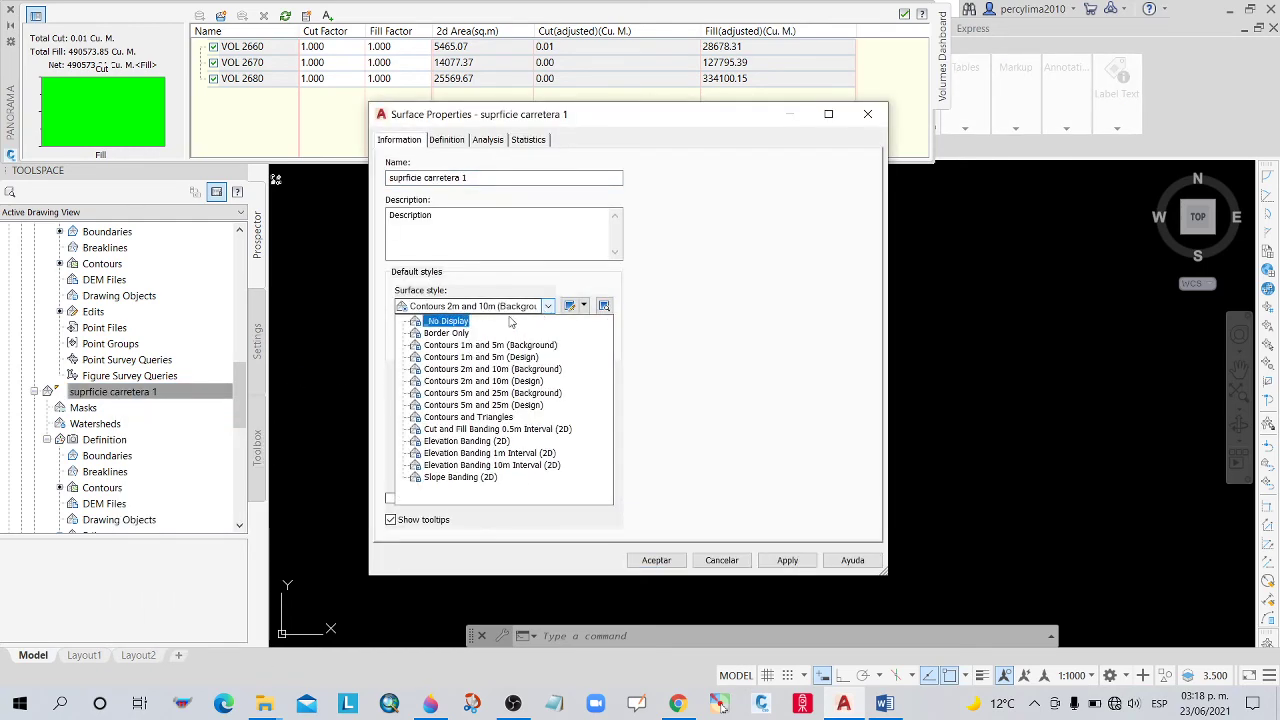
left_click(458, 322)
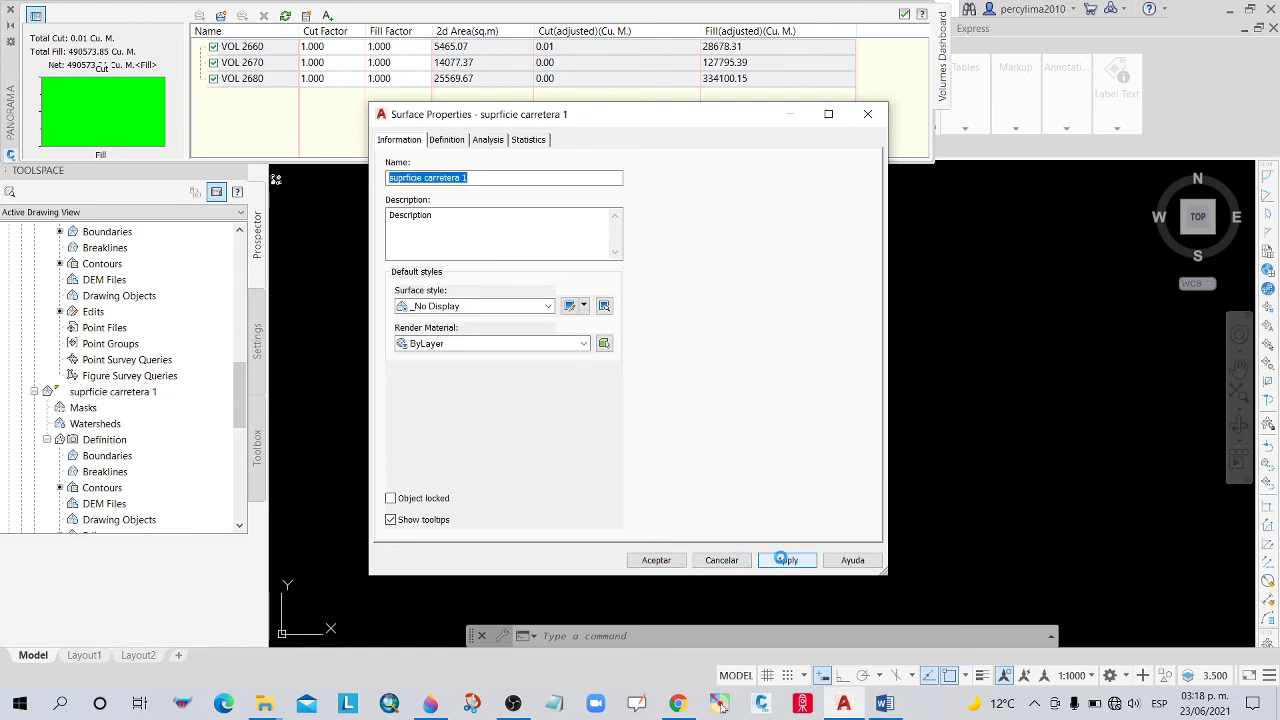
left_click(656, 560)
Navigate the Prospector tree, reselecting suprficie carretera 1 and scrolling back toward the top.
scroll(627, 400, "up", 5)
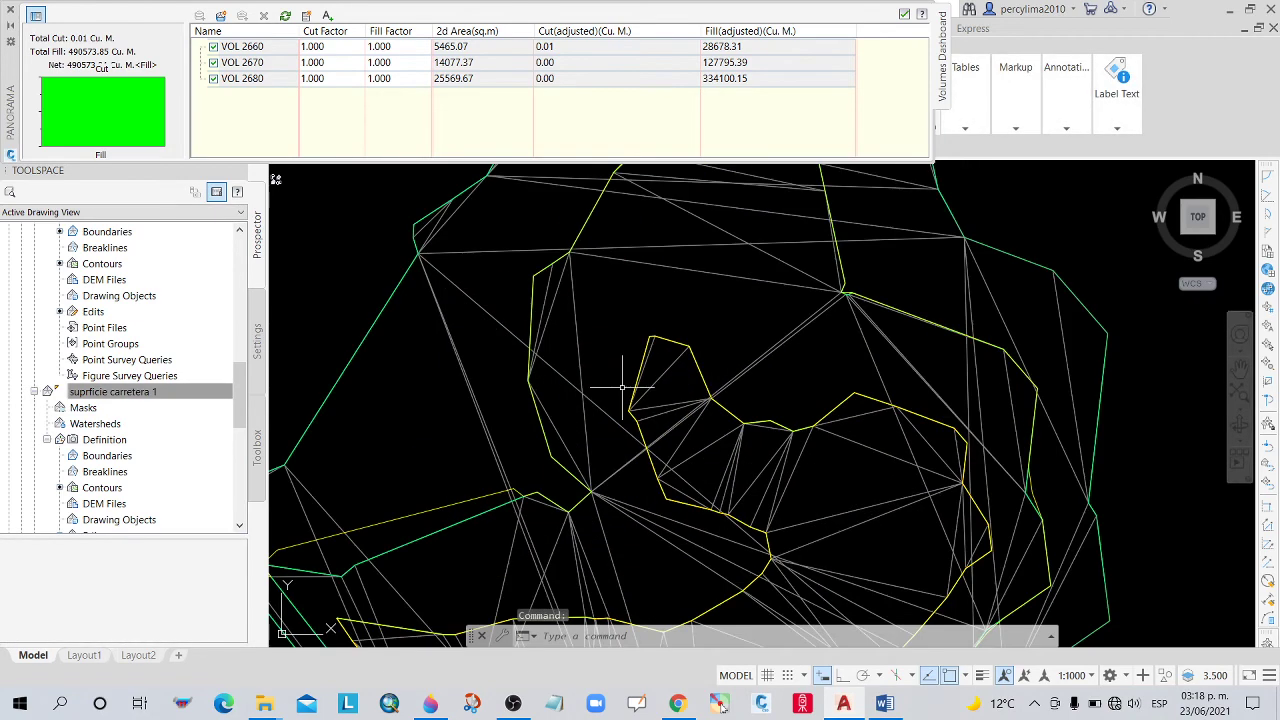
scroll(610, 380, "down", 3)
scroll(570, 350, "down", 1)
scroll(550, 325, "up", 4)
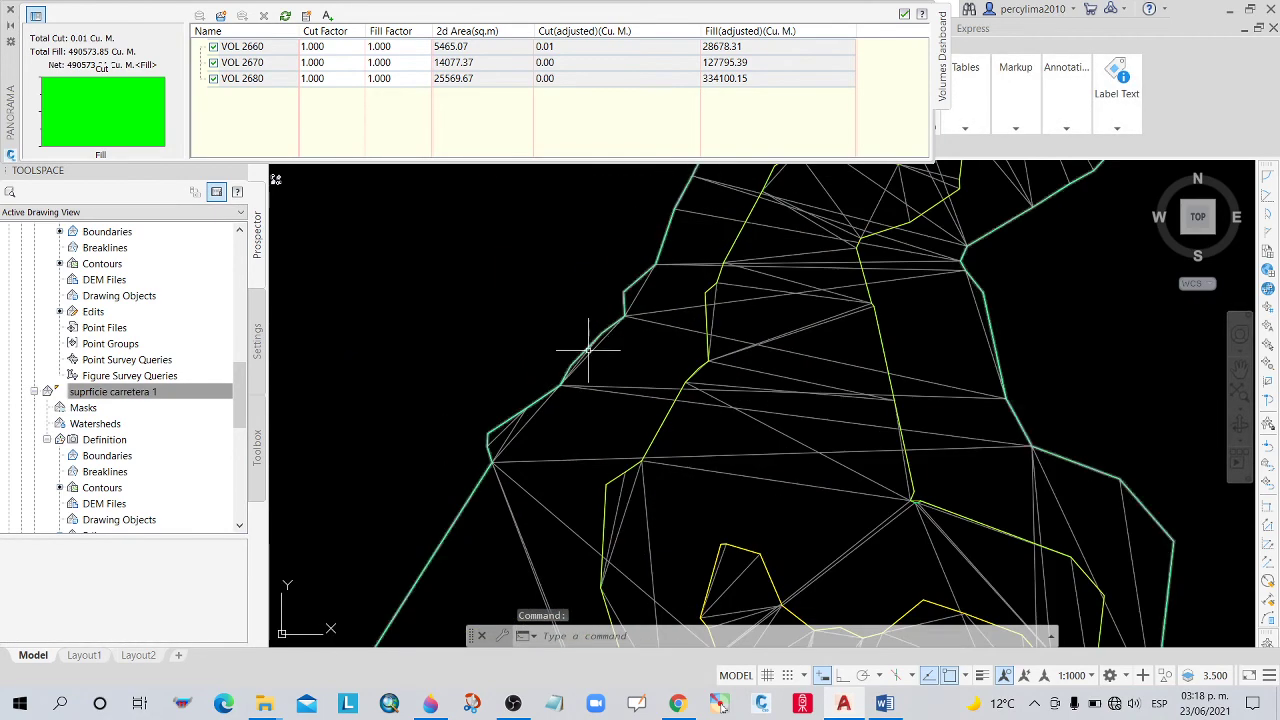
scroll(586, 345, "down", 2)
scroll(545, 360, "up", 2)
scroll(530, 390, "down", 2)
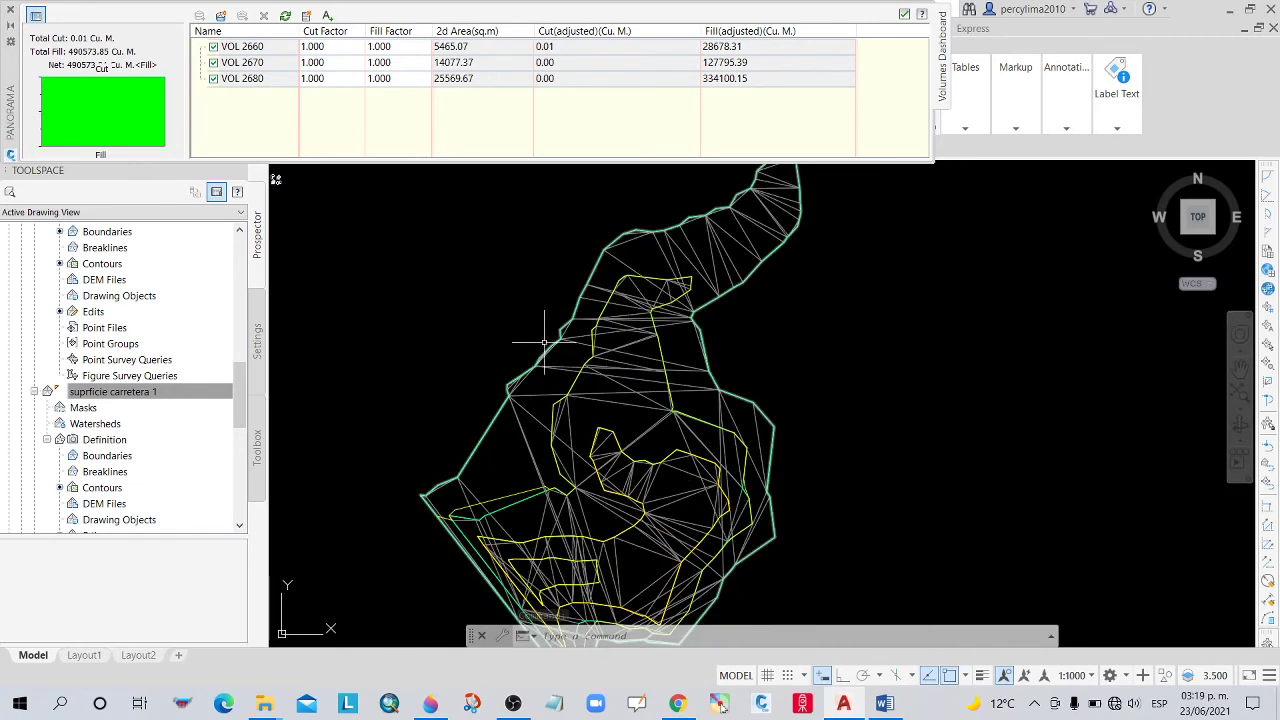
scroll(510, 378, "down", 3)
scroll(518, 376, "up", 1)
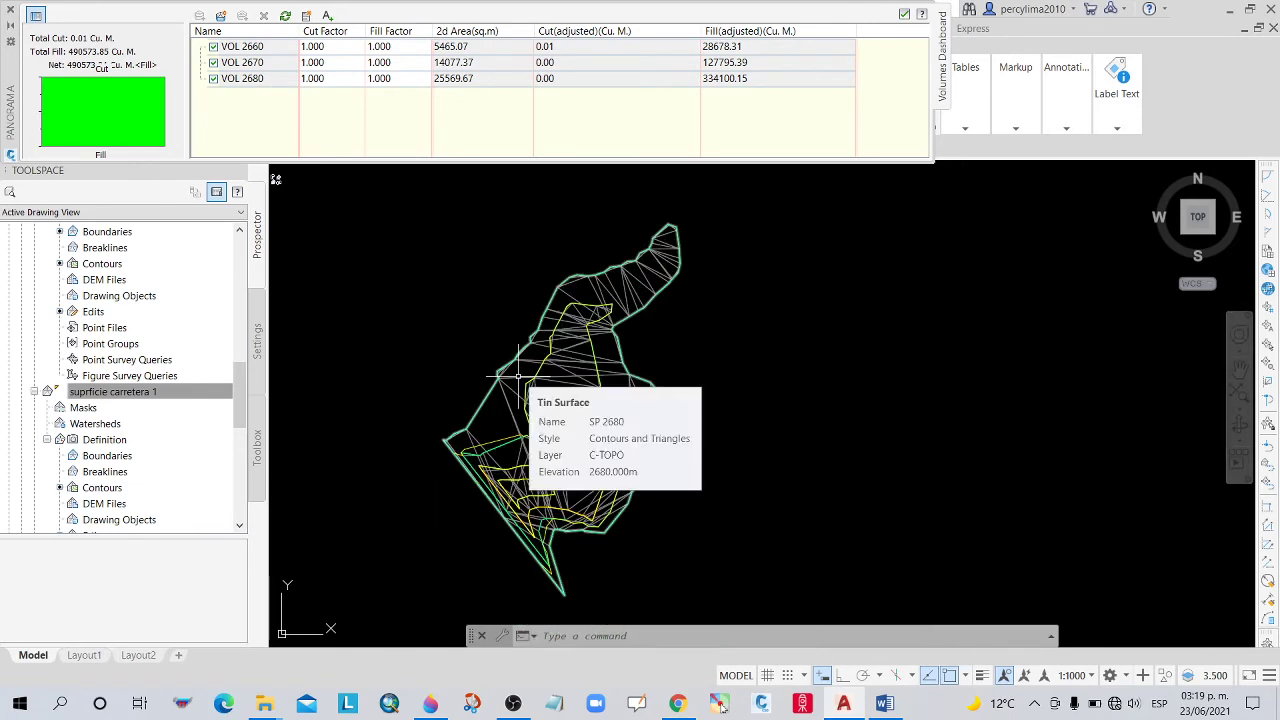
scroll(515, 373, "up", 2)
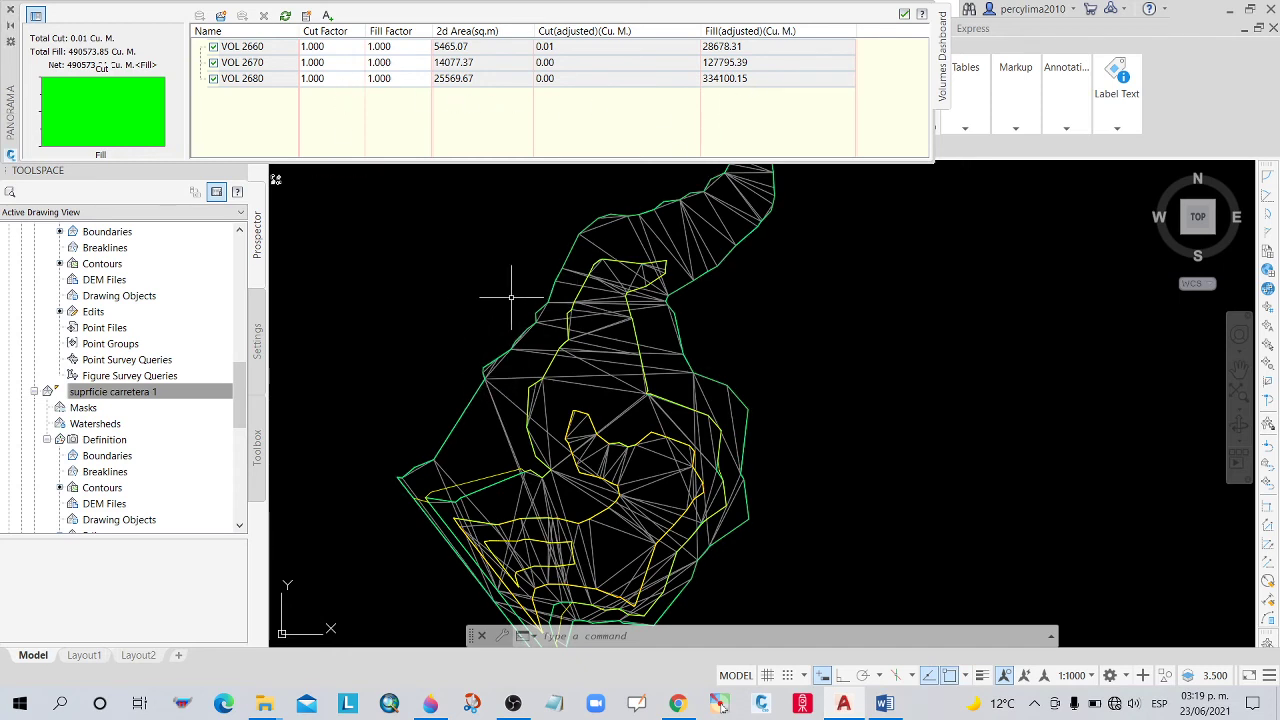
scroll(511, 297, "down", 2)
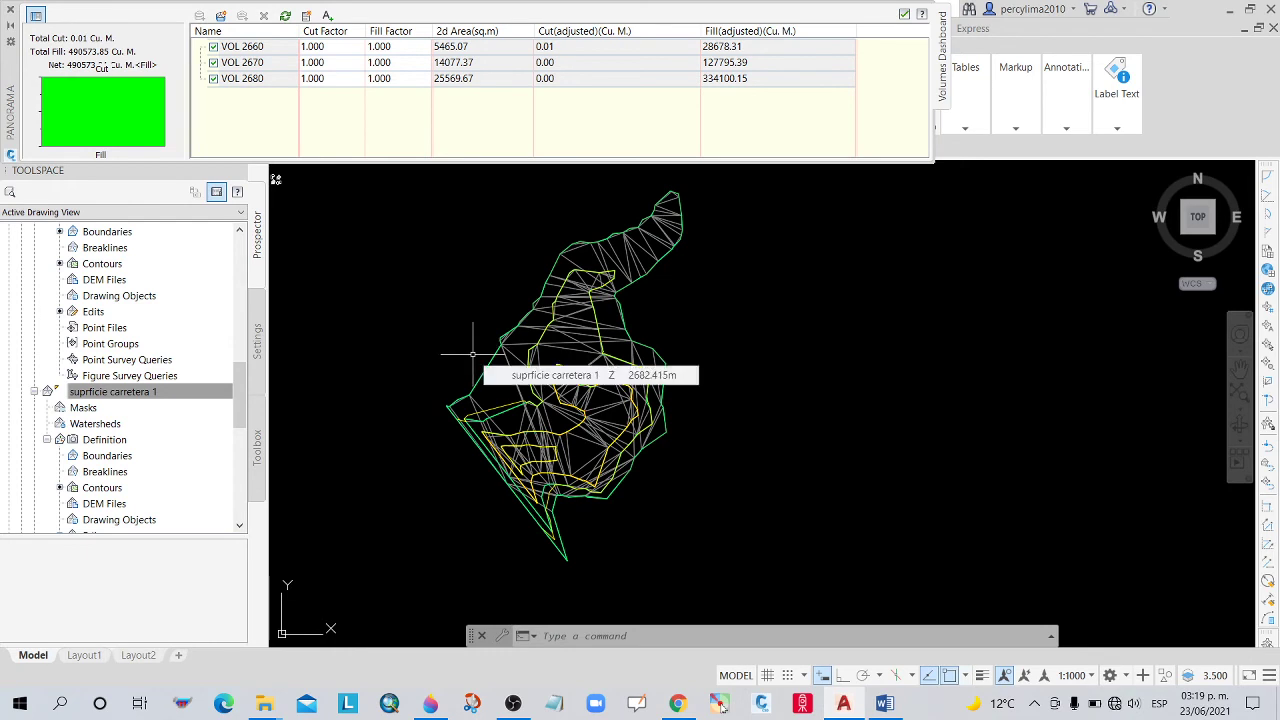
left_click(186, 393)
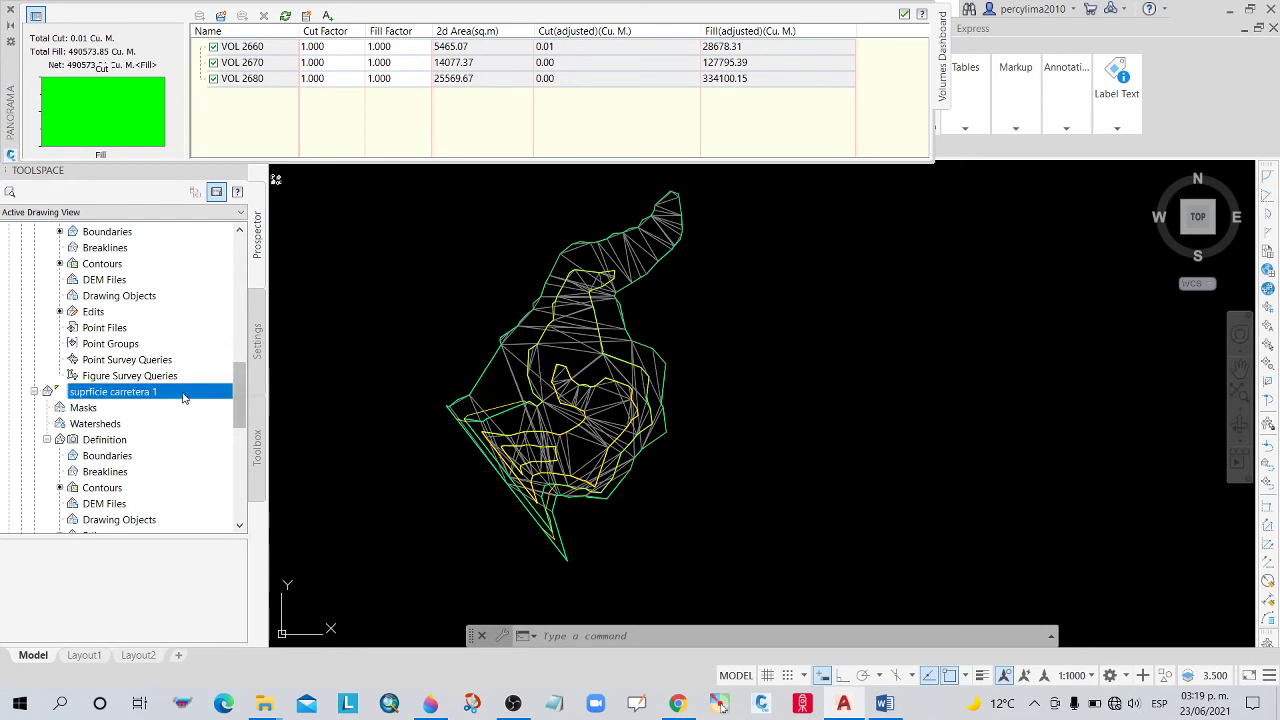
scroll(127, 260, "up", 3)
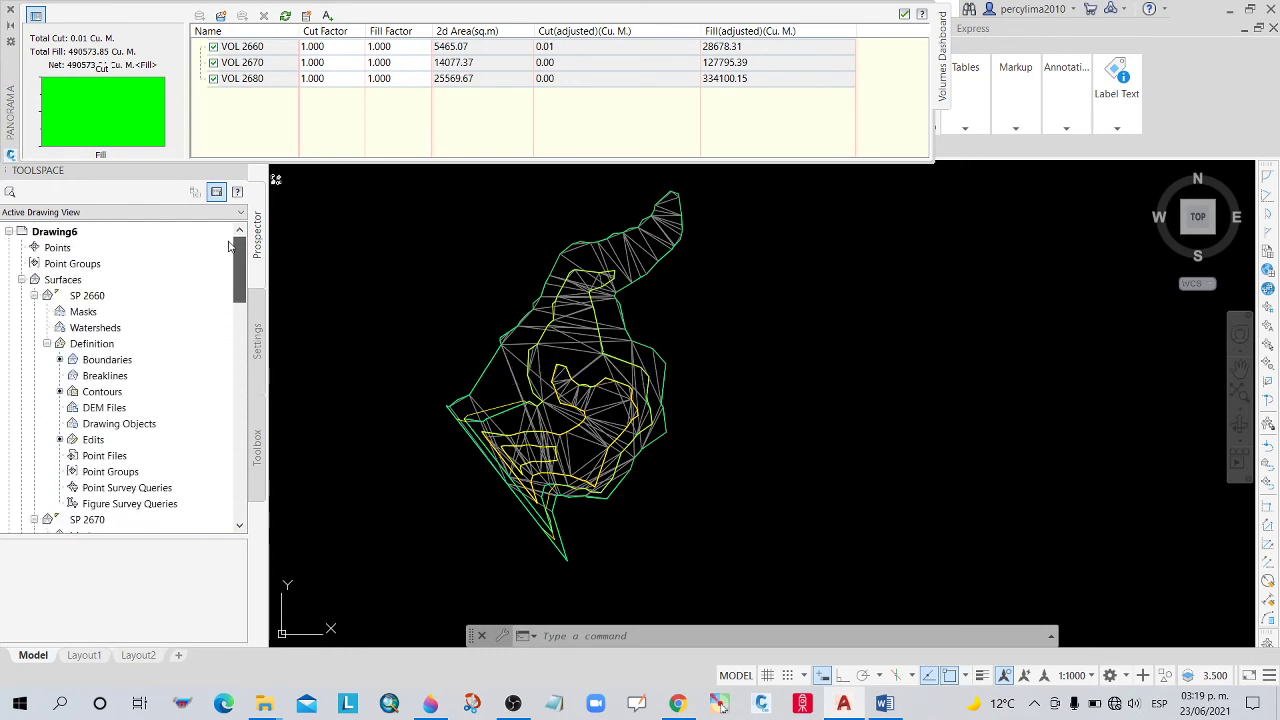
From the Surfaces collection, create TIN surface 'SUPERFICIE DE FONDO' styled Contours 1m and 5m (Background).
left_click(62, 280)
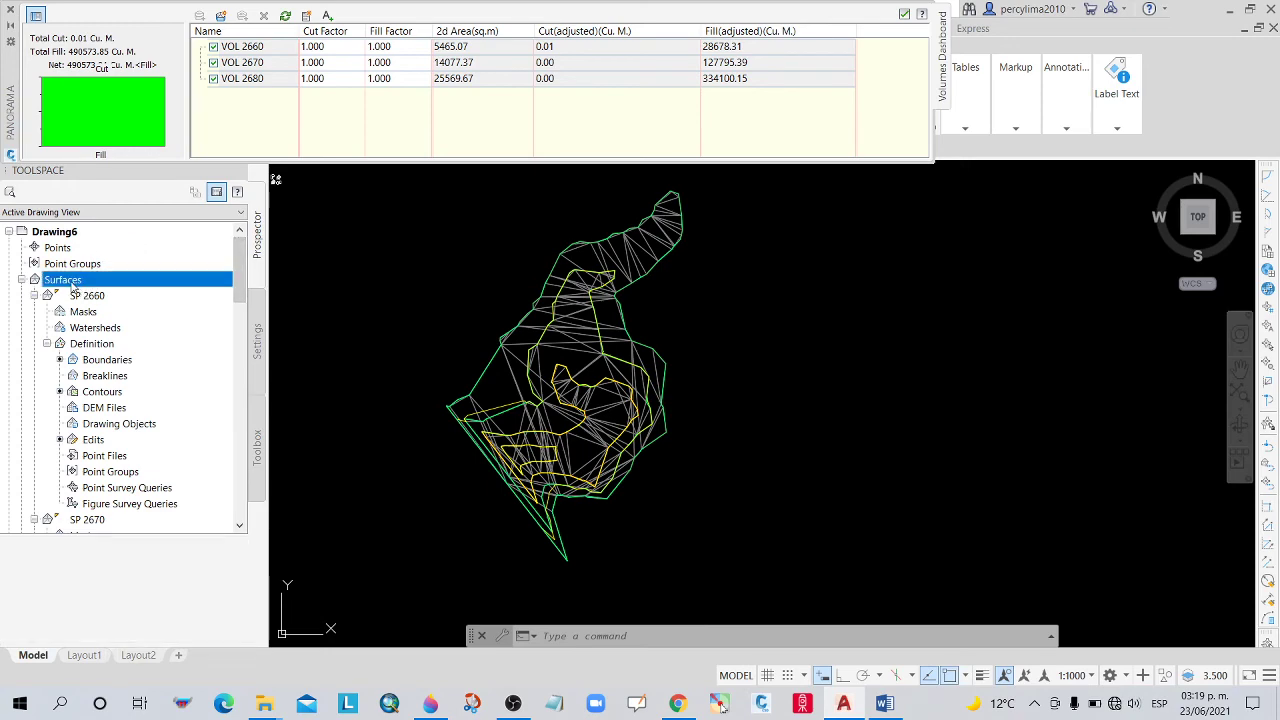
right_click(64, 280)
left_click(130, 290)
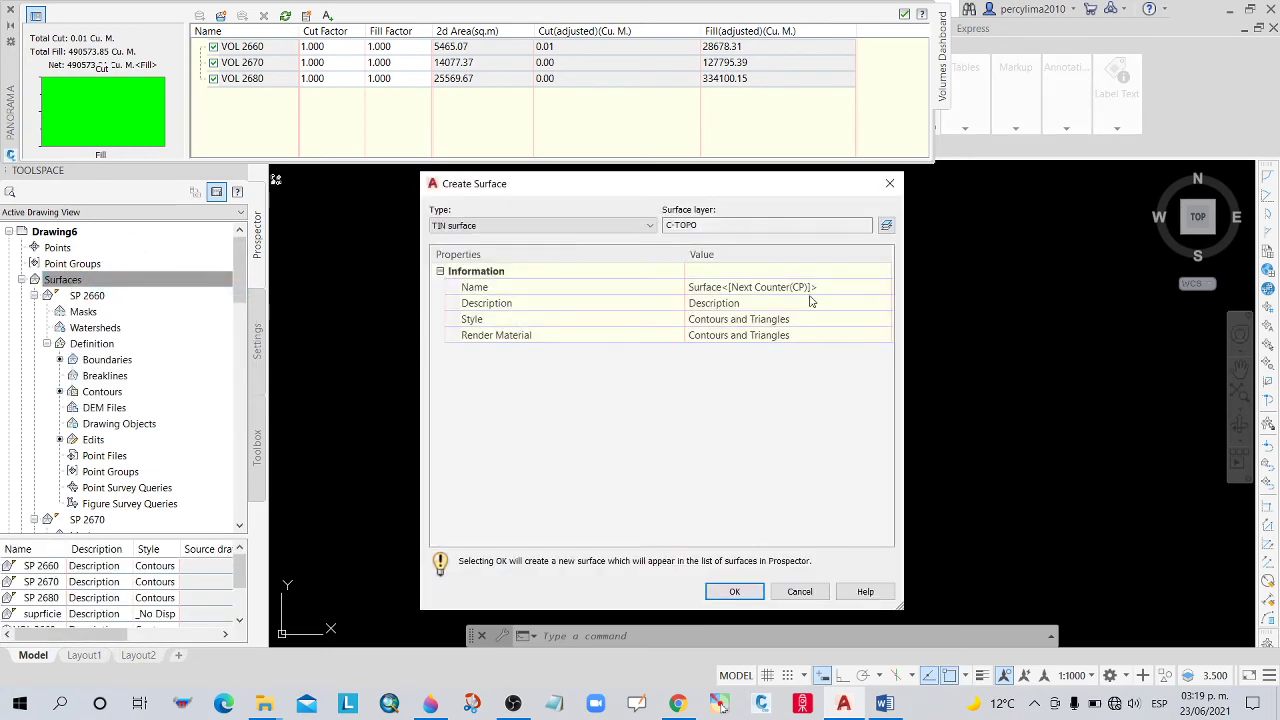
left_click(785, 287)
type("SUPERFICIE DE F")
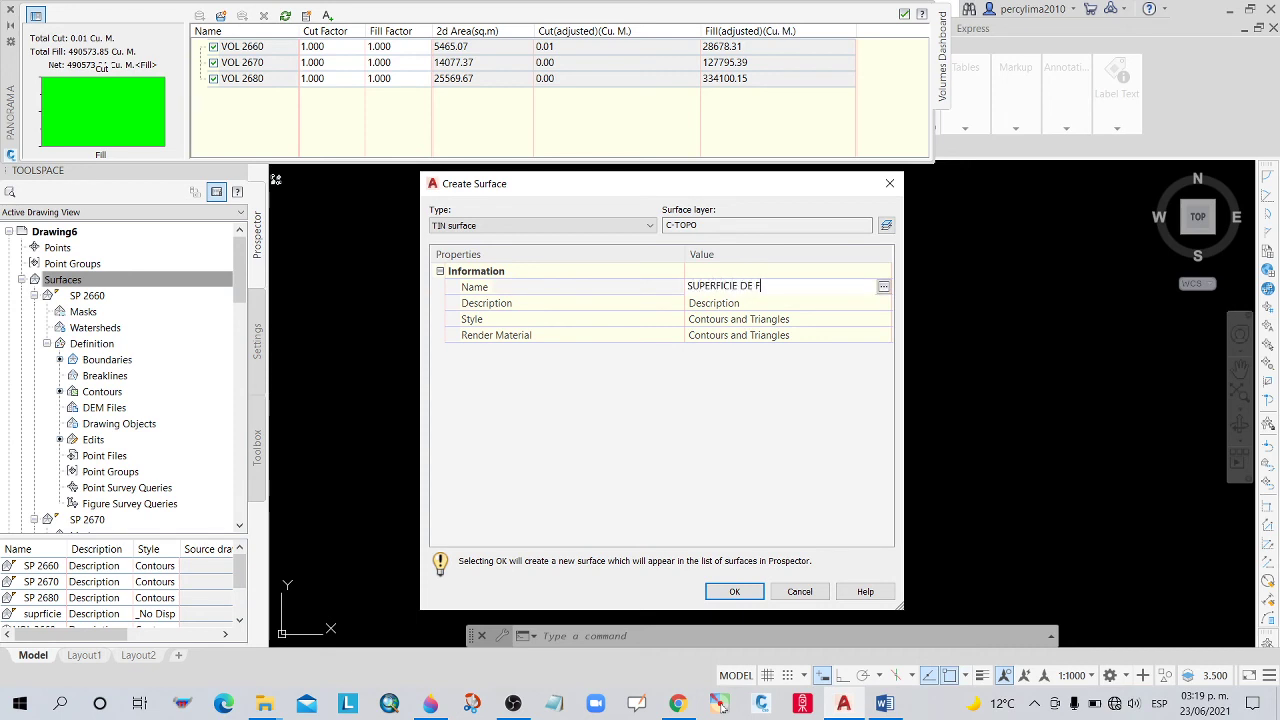
type("ONDO")
key("Return")
left_click(806, 323)
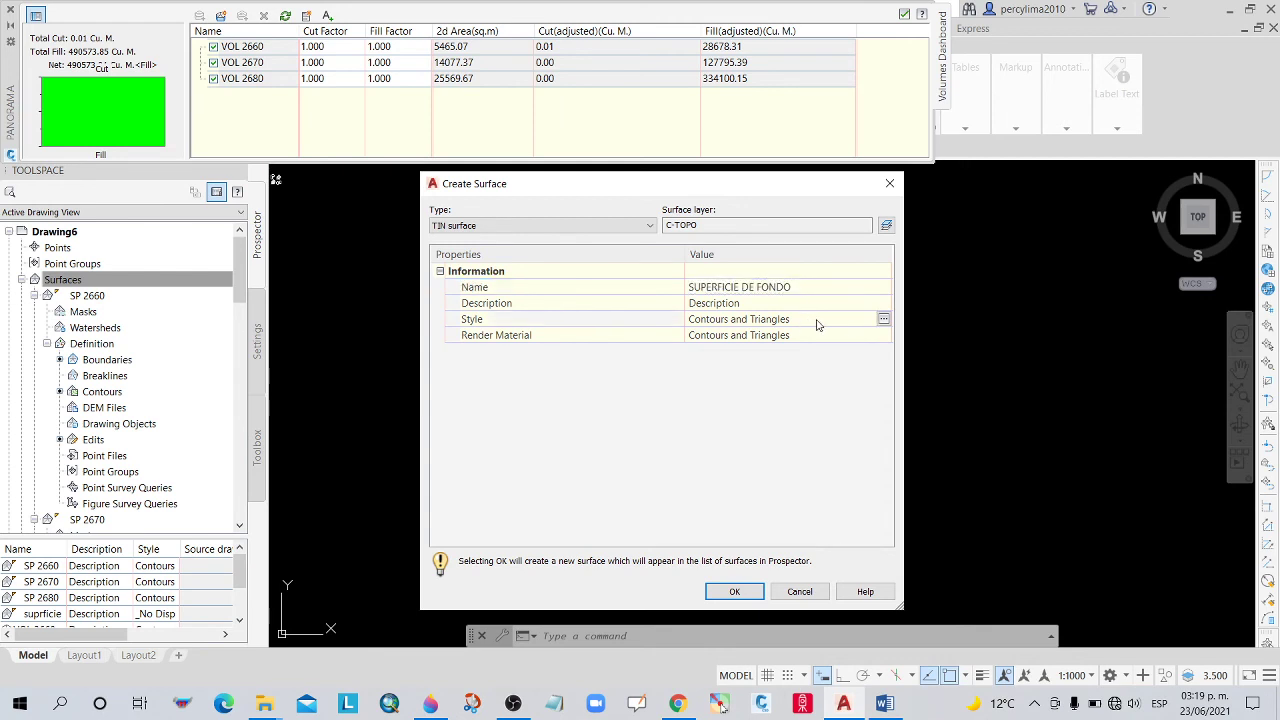
left_click(883, 320)
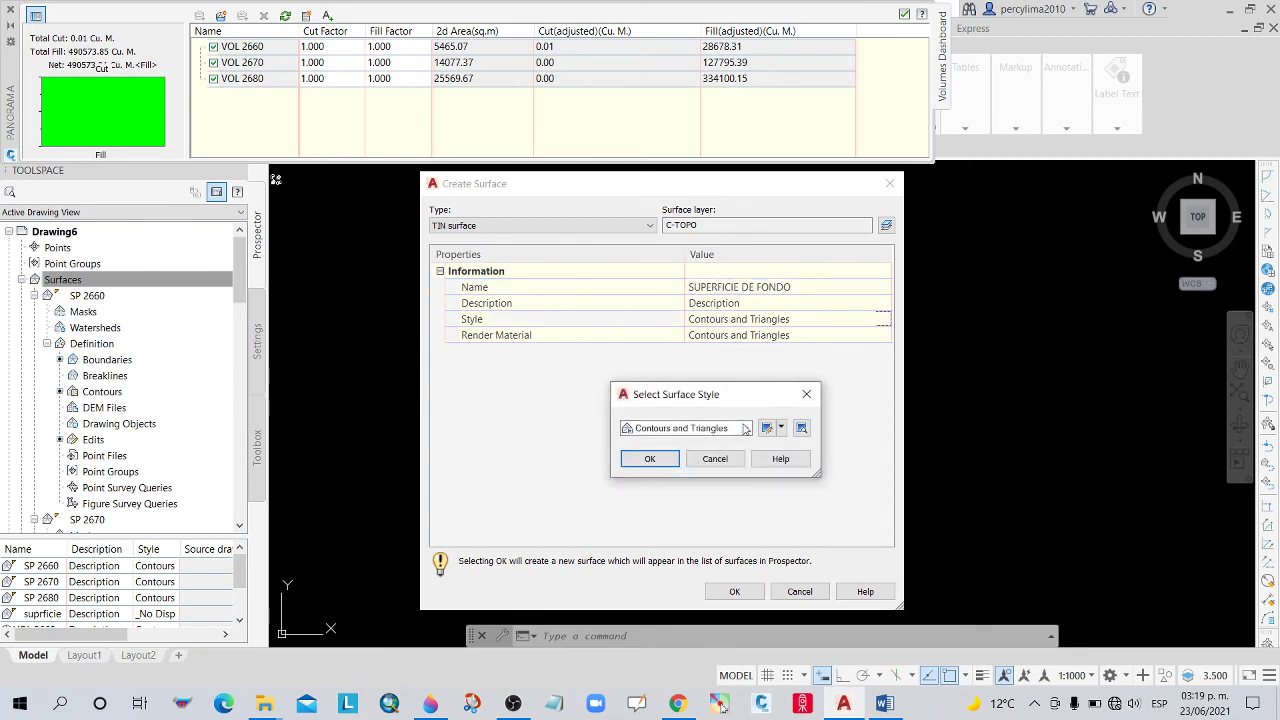
left_click(745, 428)
left_click(680, 473)
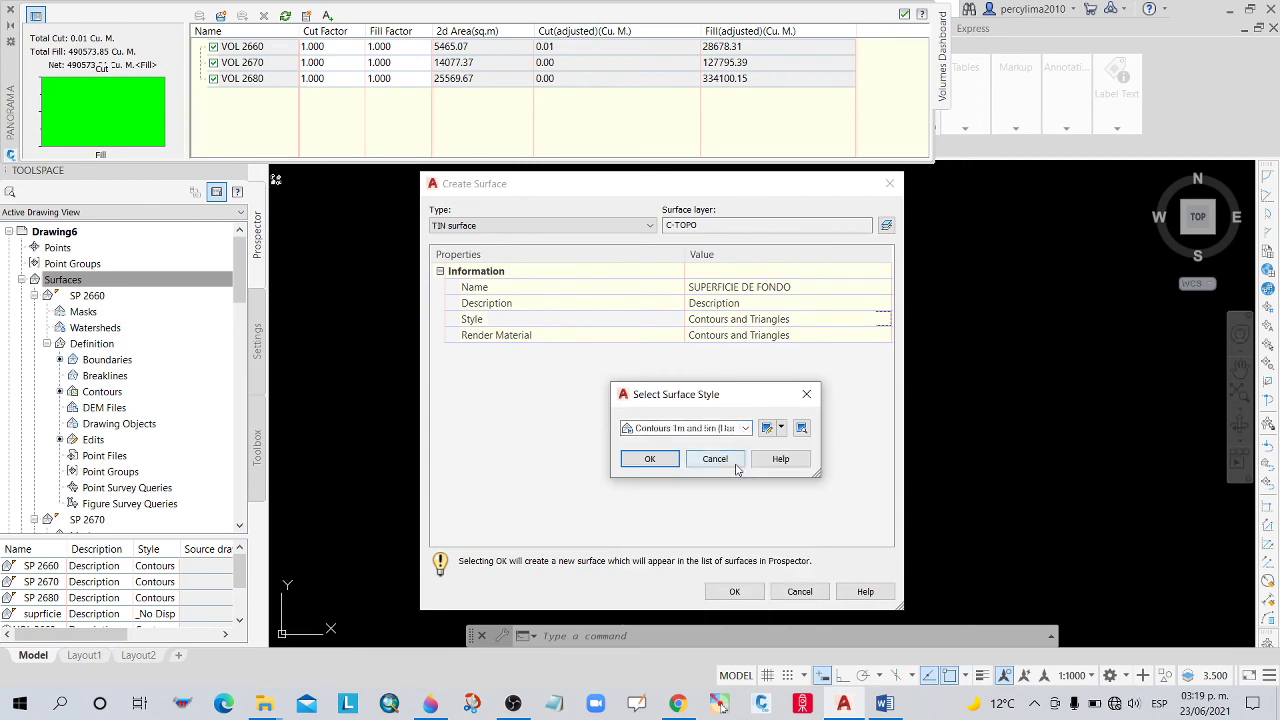
left_click(645, 459)
left_click(740, 591)
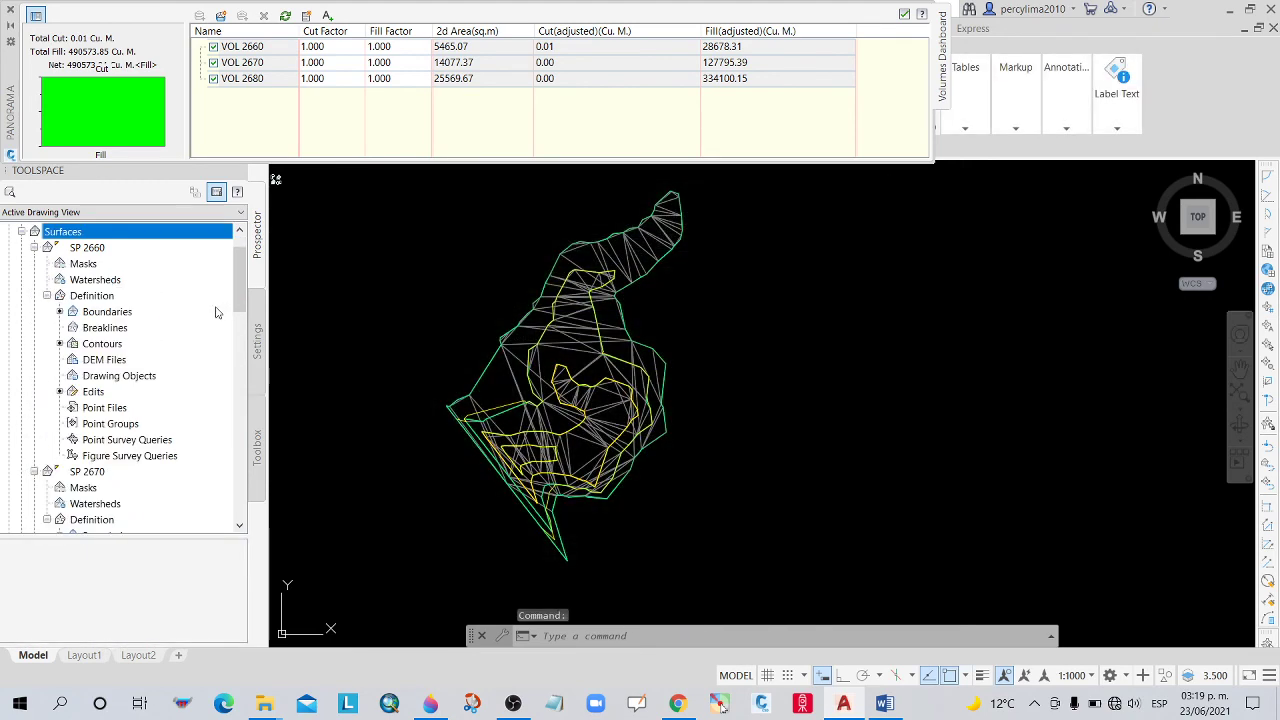
Start adding contour data to SUPERFICIE DE FONDO's Contours definition, accepting the default settings.
left_click_drag(240, 290, 249, 406)
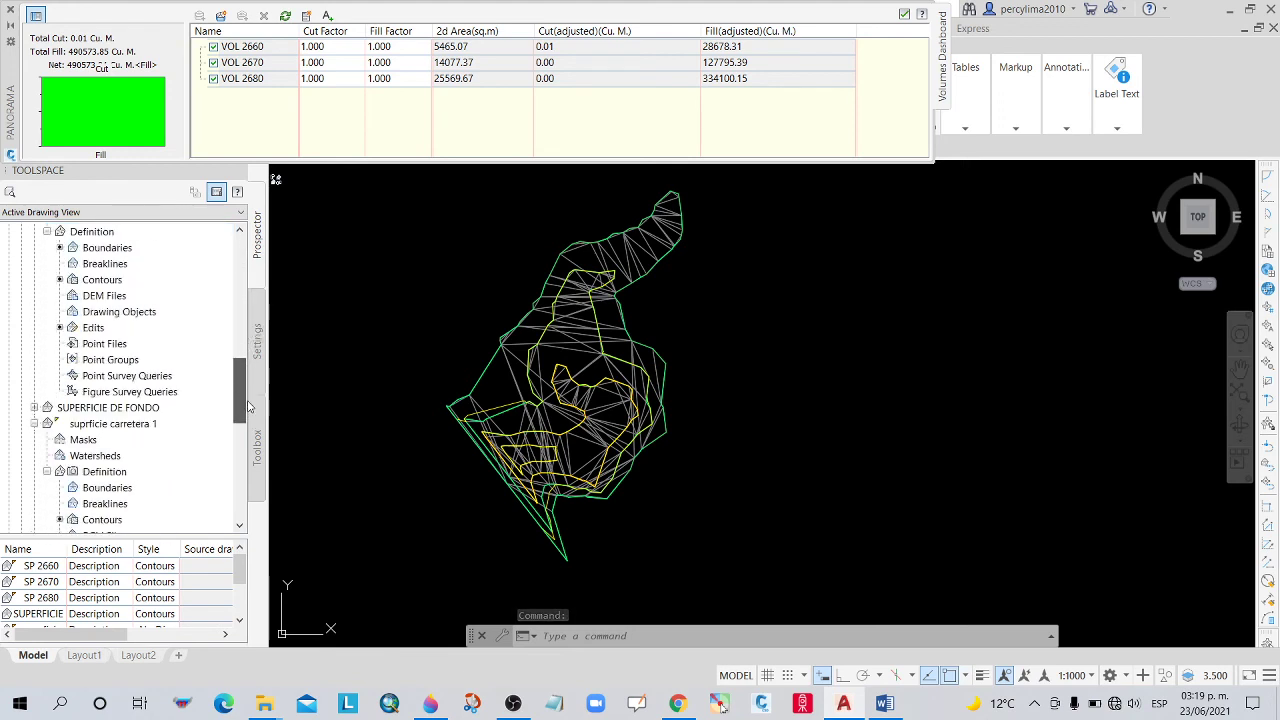
left_click(35, 408)
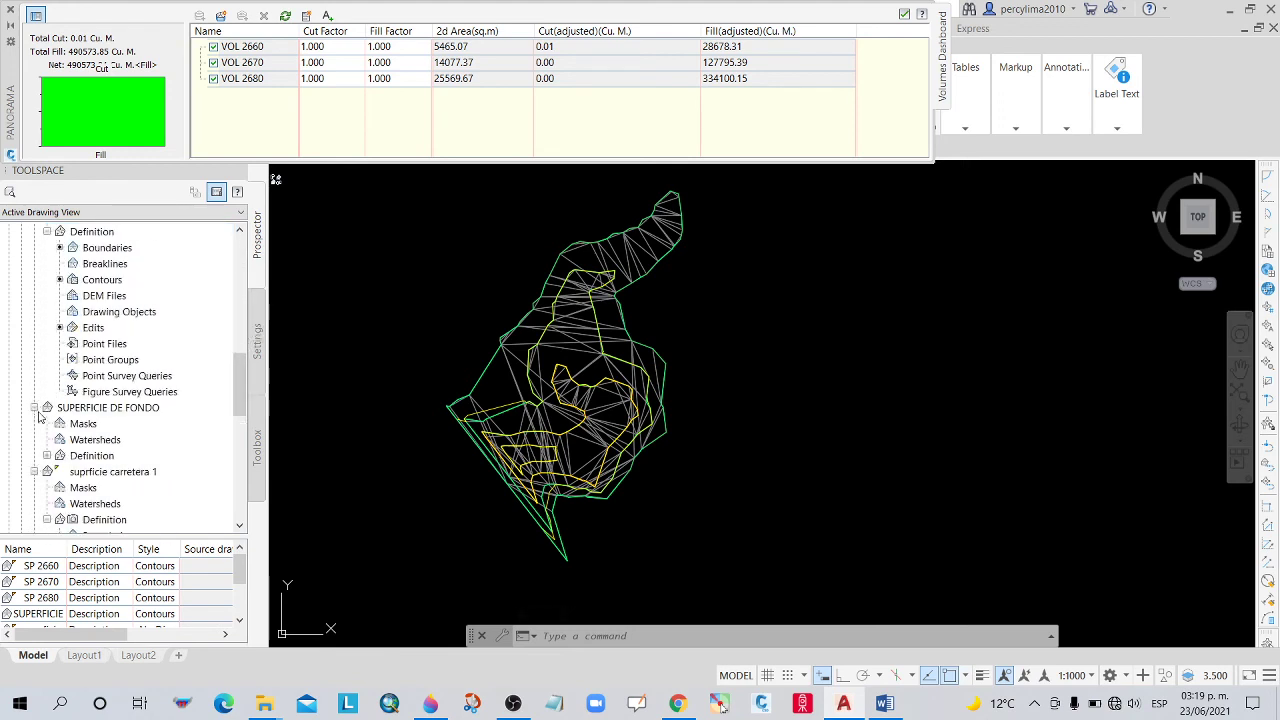
left_click(47, 456)
left_click(117, 409)
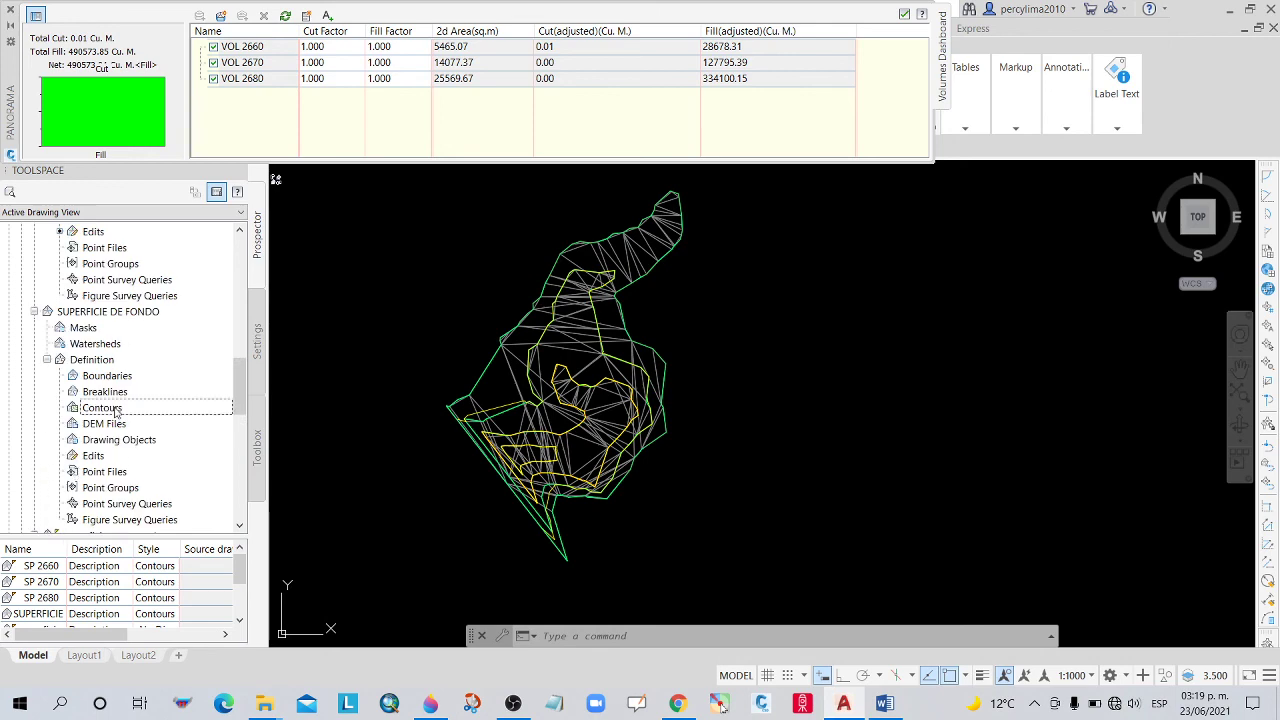
right_click(116, 408)
left_click(152, 416)
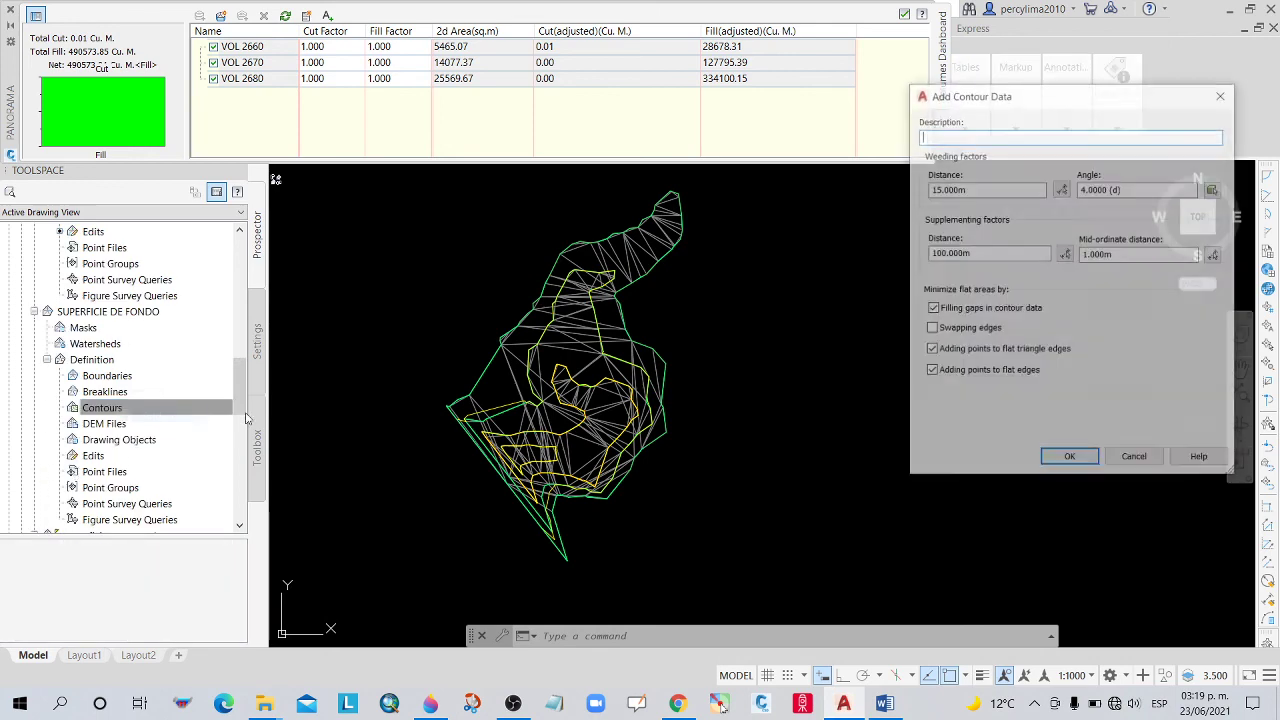
left_click(1066, 459)
Window-select the three contour lines so they are added and the surface is built.
scroll(820, 430, "down", 3)
left_click(909, 491)
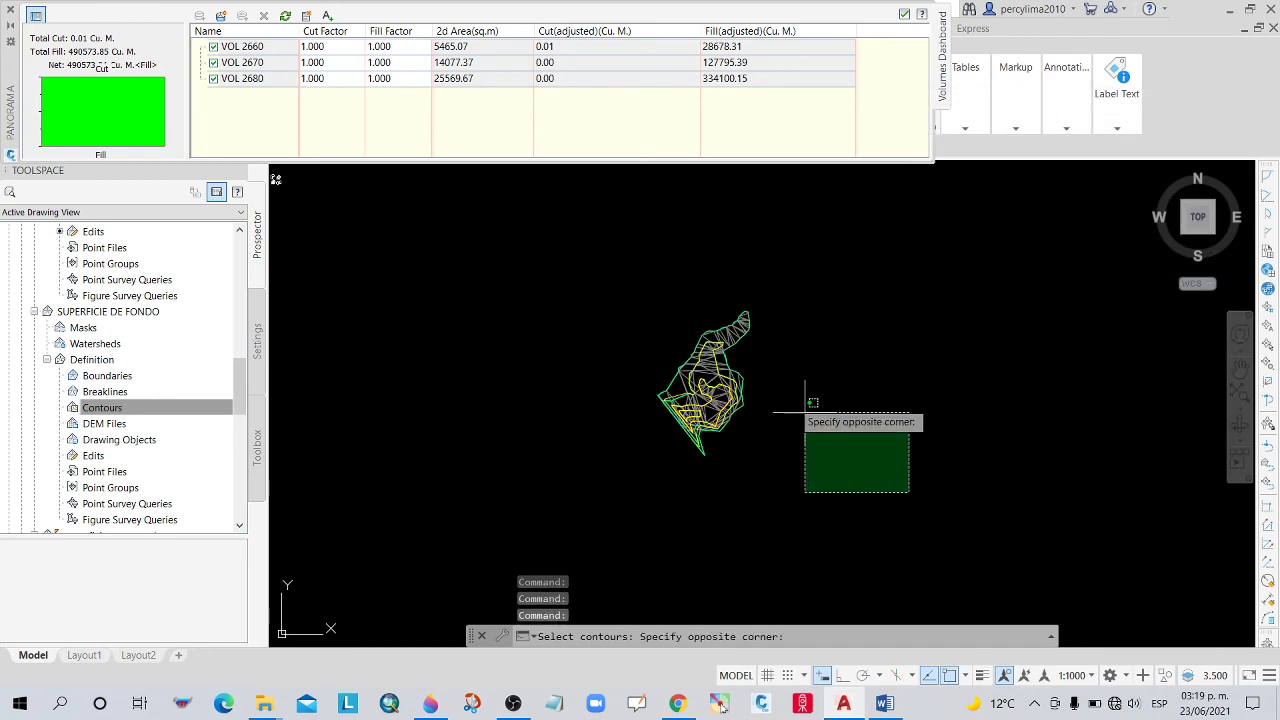
left_click(585, 273)
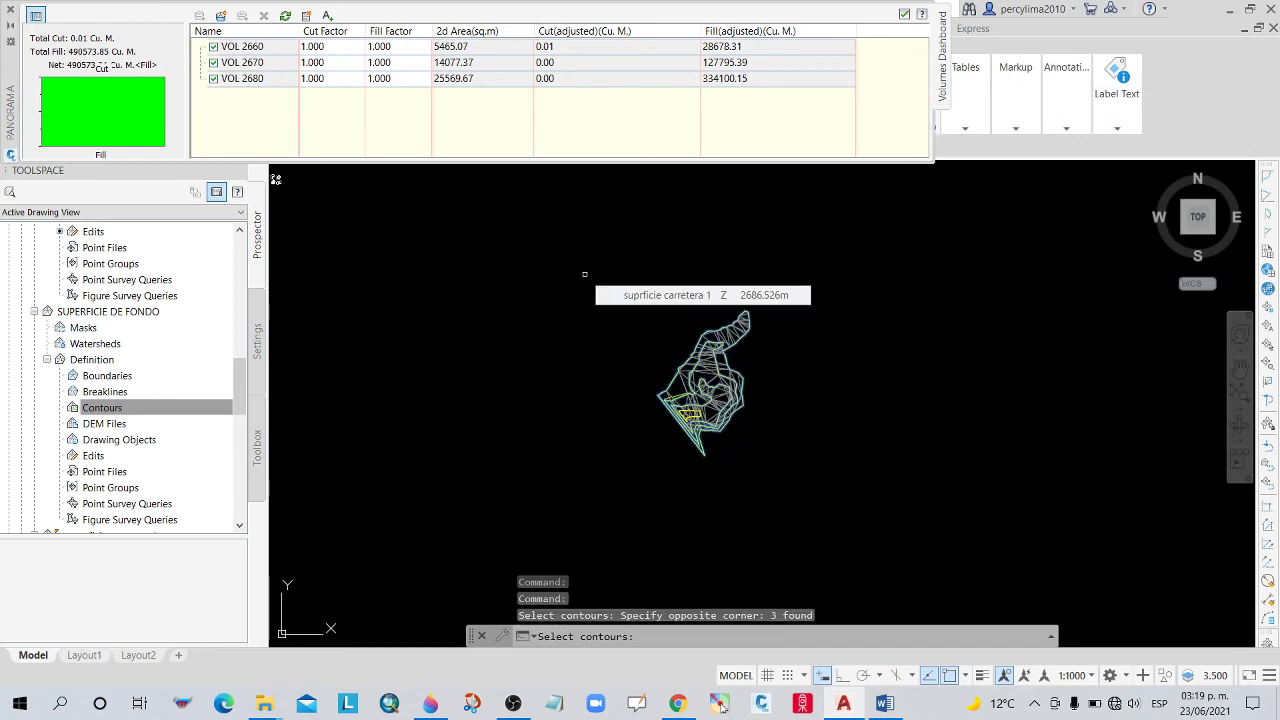
key("Return")
scroll(724, 395, "up", 5)
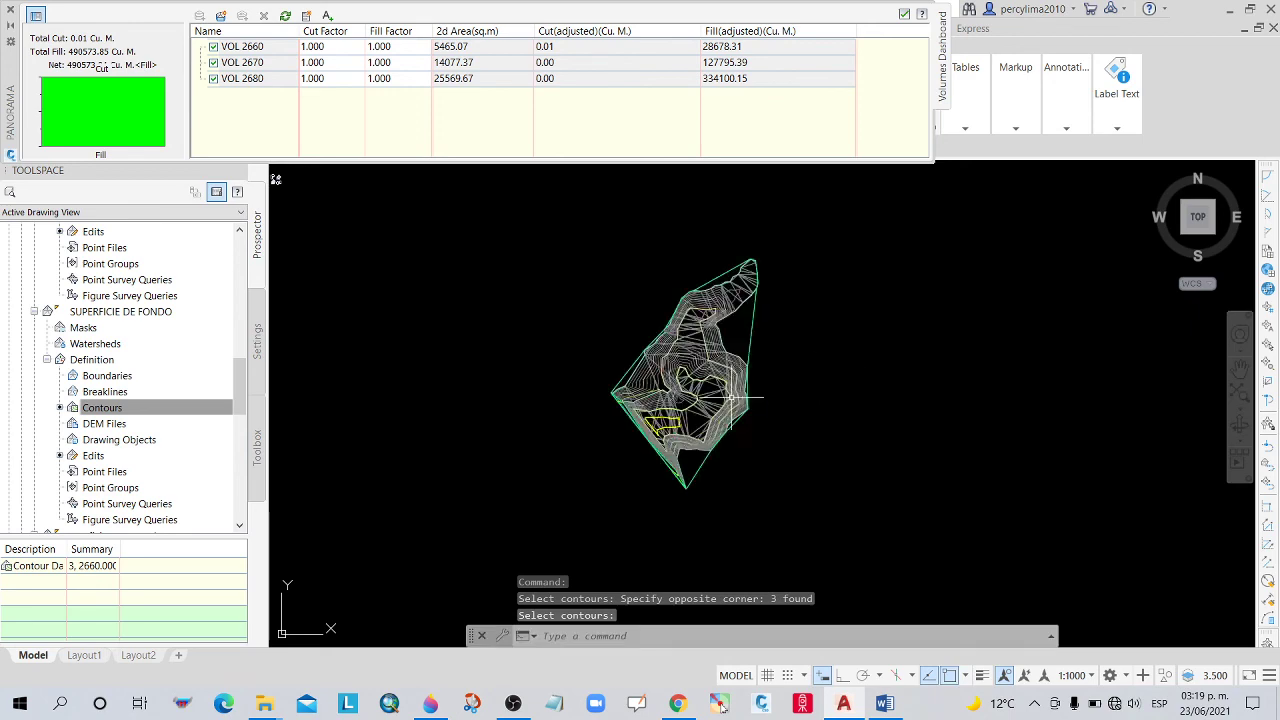
key("Escape")
scroll(600, 355, "up", 4)
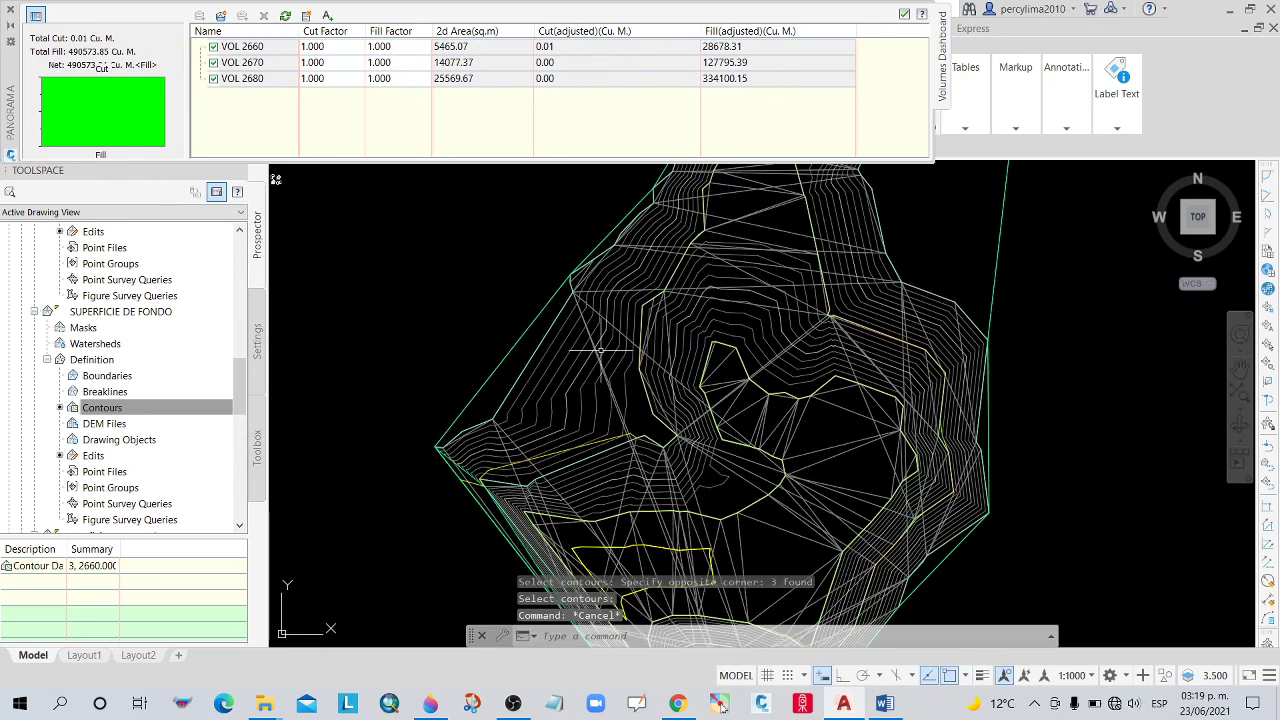
left_click(555, 355)
right_click(555, 355)
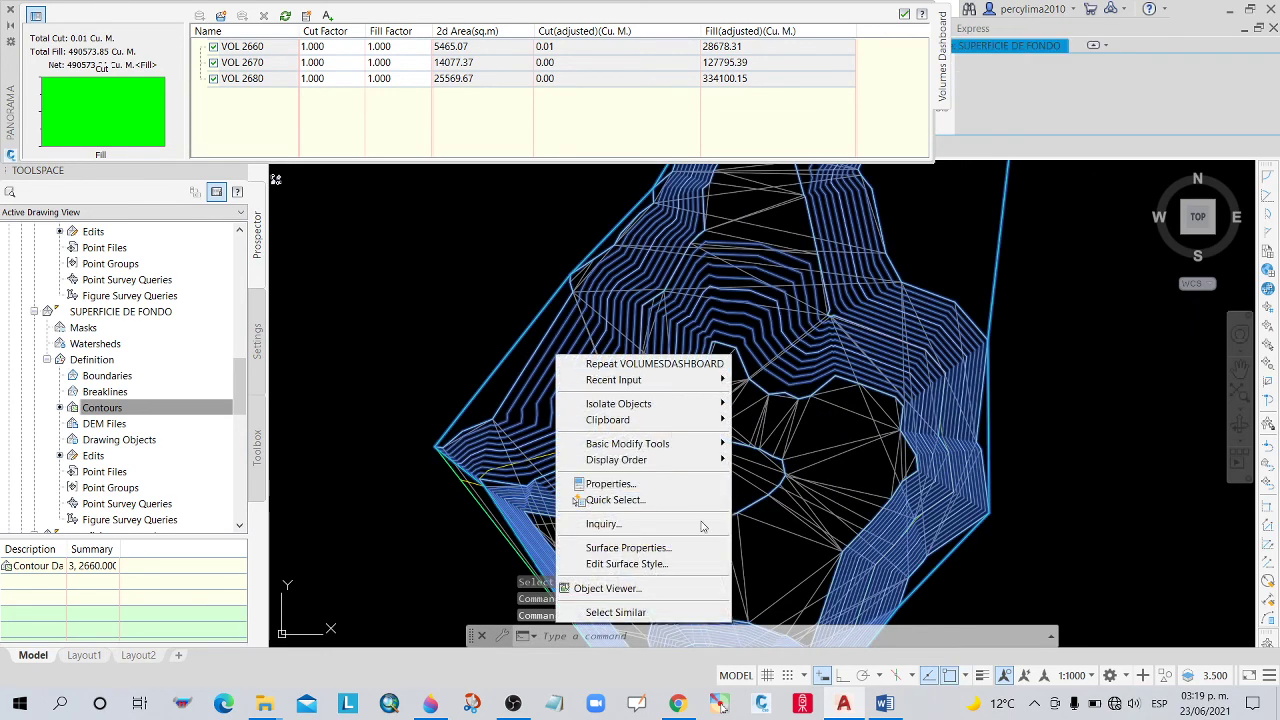
left_click(590, 586)
mouse_move(711, 414)
left_mouse_down()
mouse_move(731, 251)
mouse_move(660, 337)
mouse_move(699, 380)
mouse_move(651, 506)
mouse_move(654, 437)
mouse_move(629, 470)
left_mouse_up()
key("Escape")
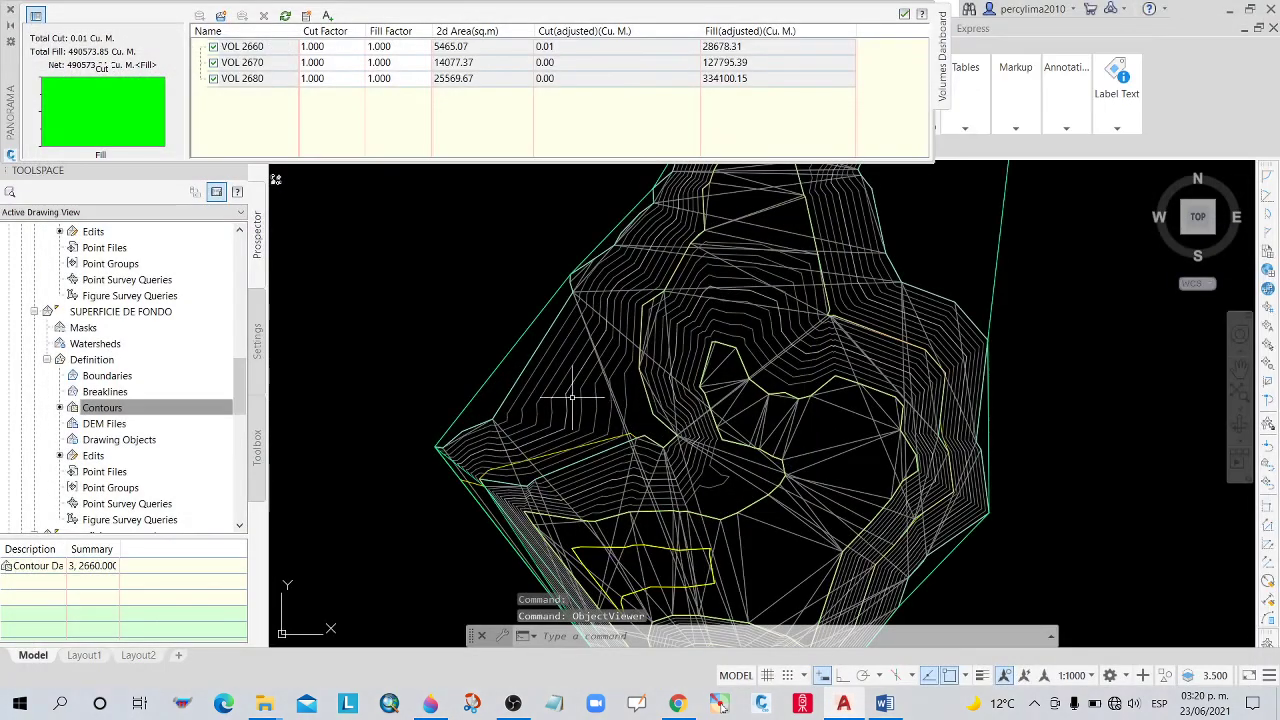
right_click(465, 308)
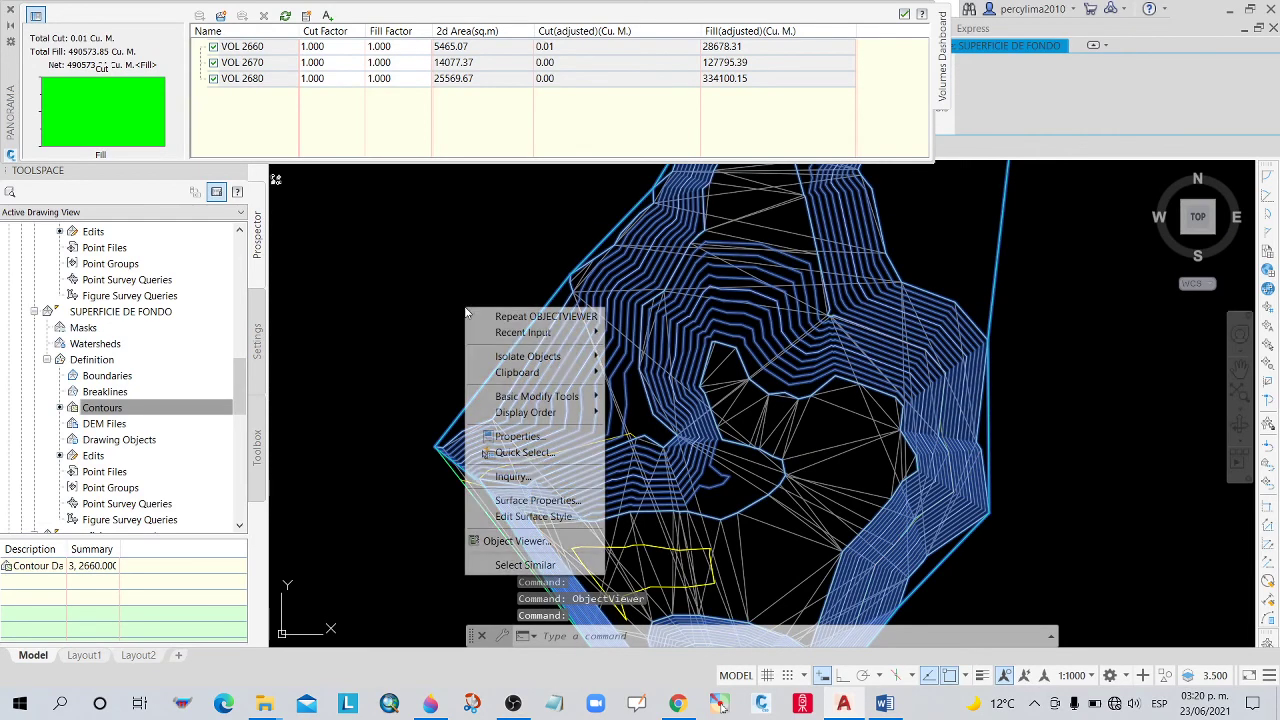
left_click(557, 541)
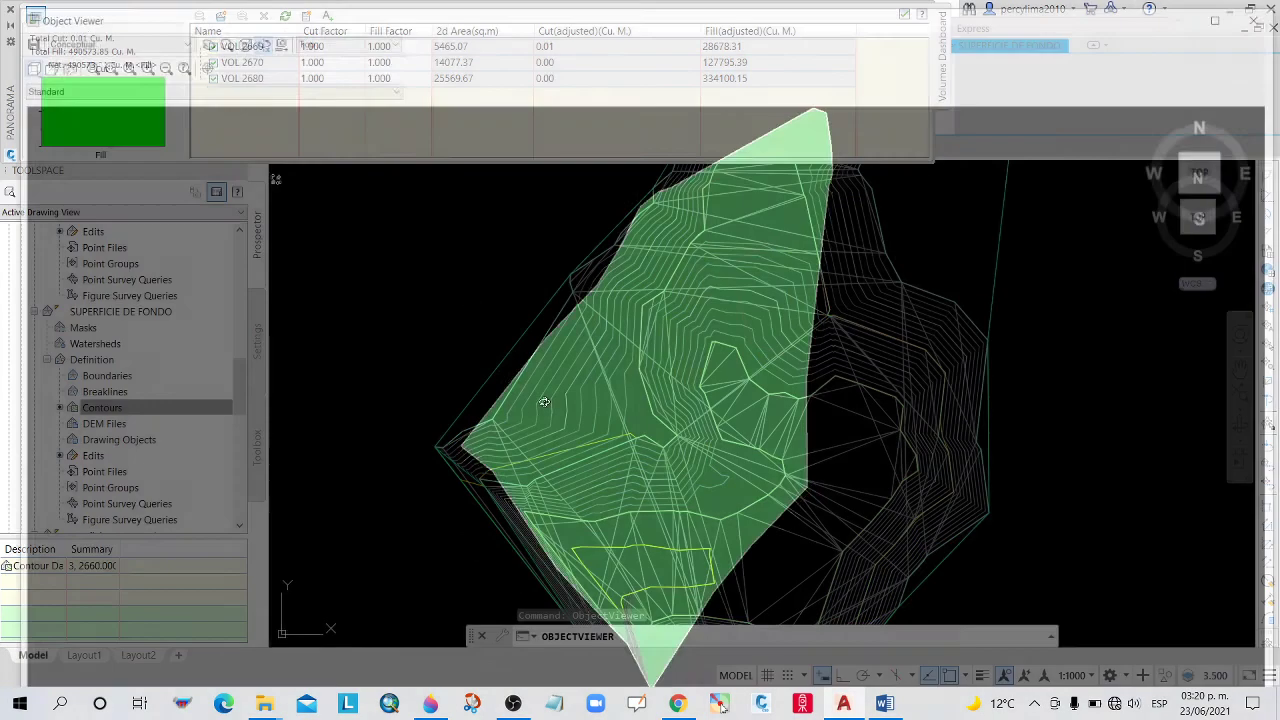
left_click_drag(680, 377, 600, 340)
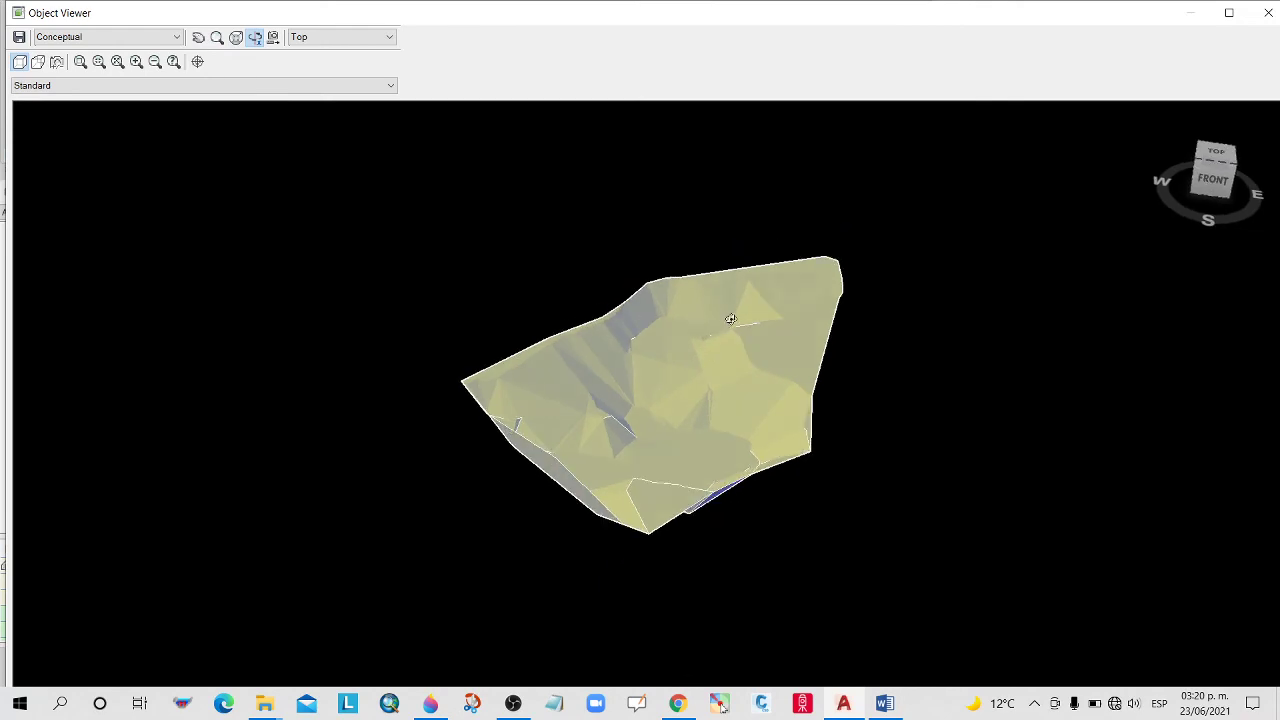
key("Escape")
scroll(667, 282, "down", 4)
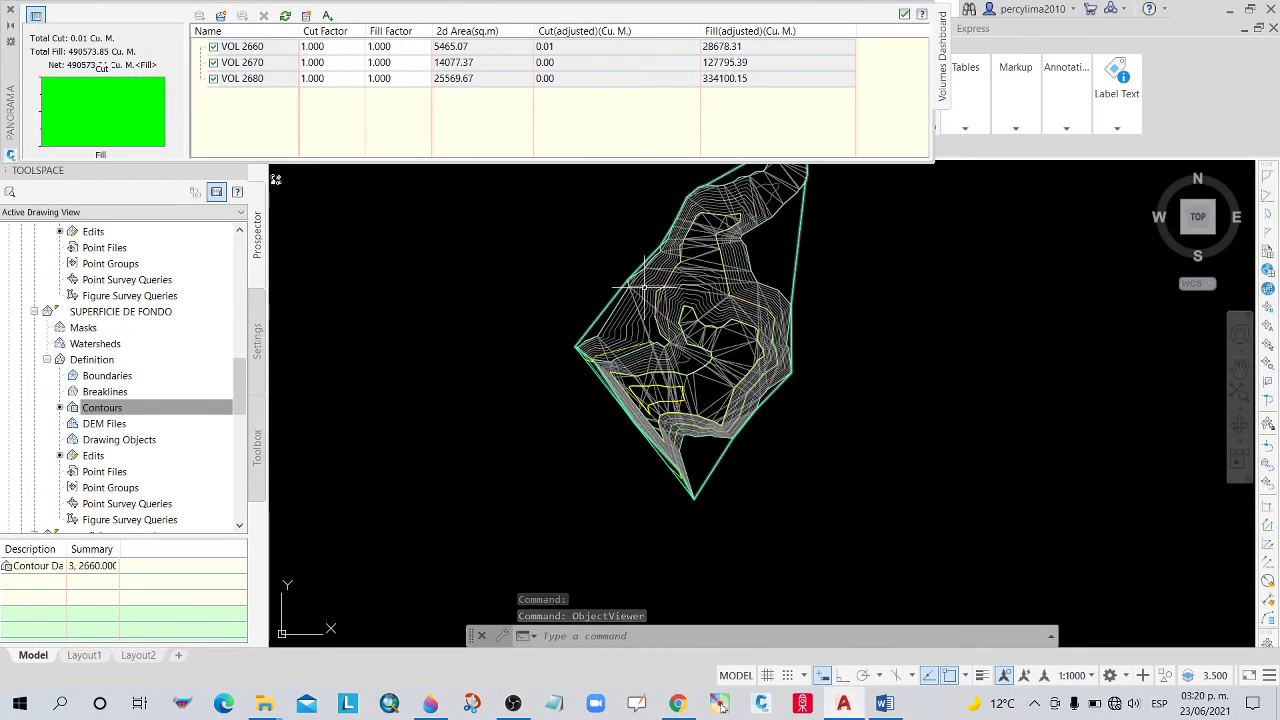
scroll(648, 293, "up", 4)
scroll(560, 320, "down", 6)
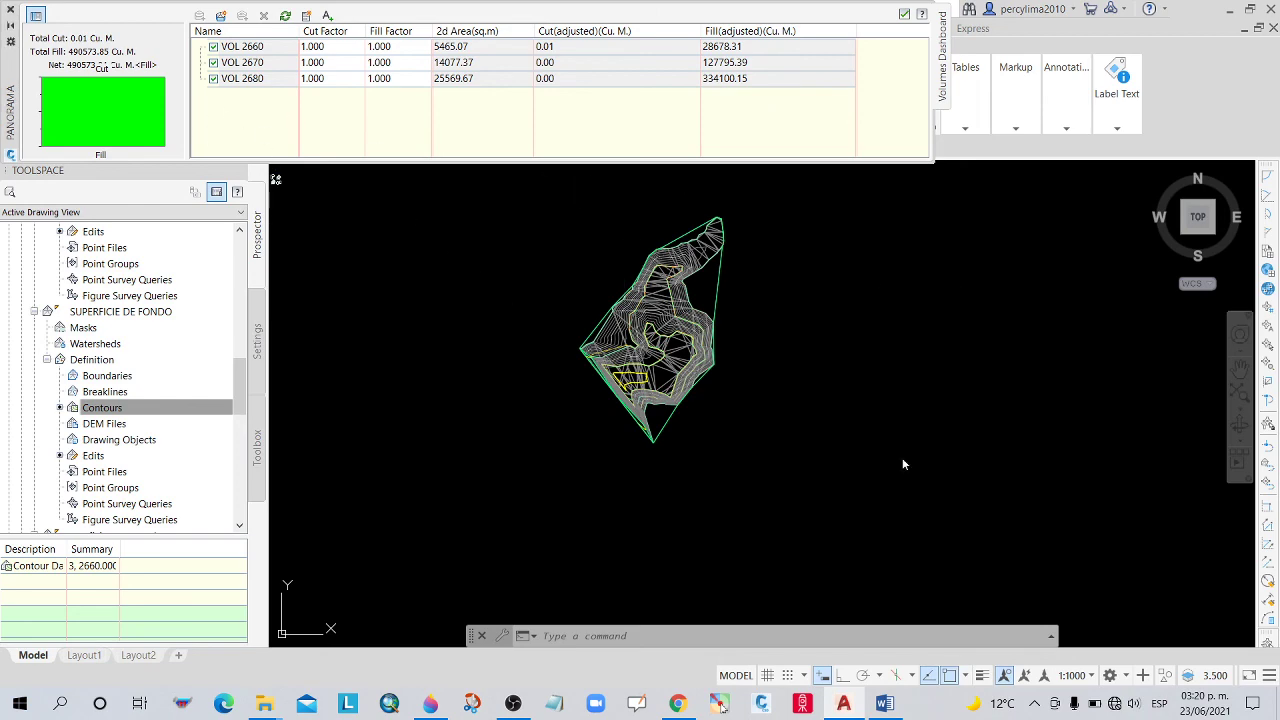
Switch to PRACTICA TOPOGRAFIA HIDRAULICA.docx in Word and scroll to the contour-plan page.
left_click(885, 705)
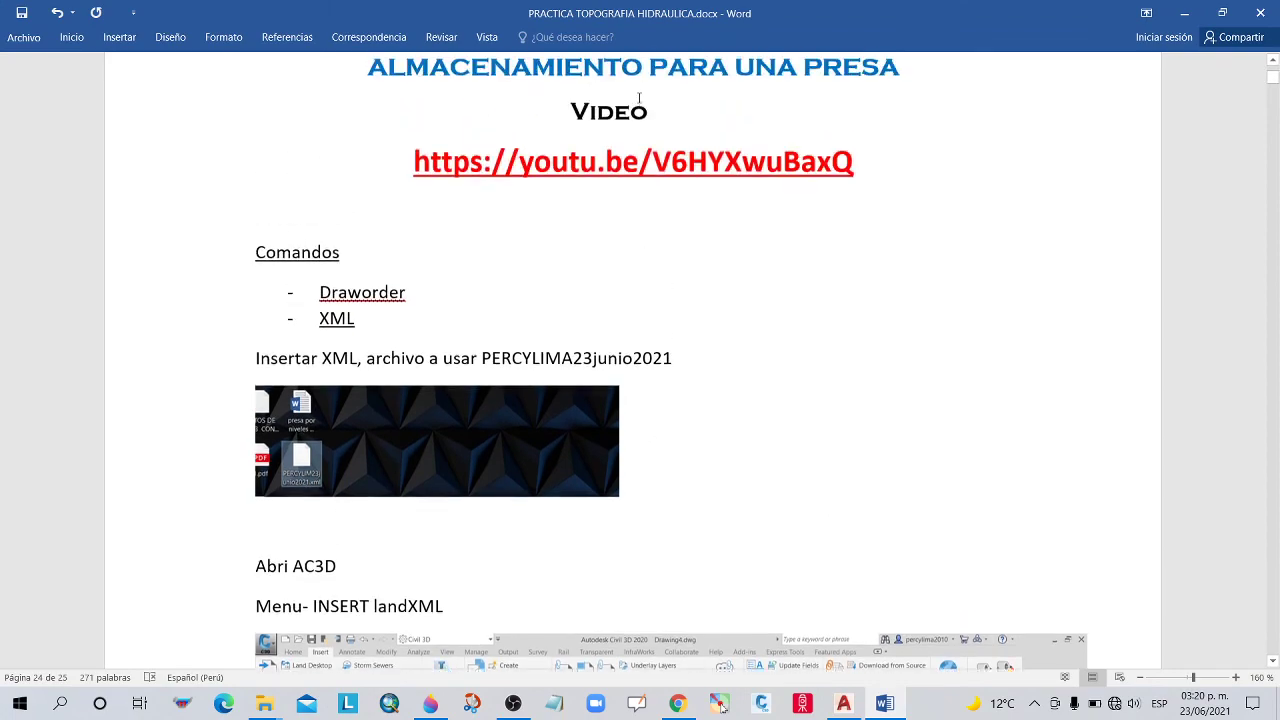
scroll(639, 97, "down", 5)
scroll(780, 343, "down", 5)
scroll(780, 343, "down", 5)
scroll(780, 343, "down", 5)
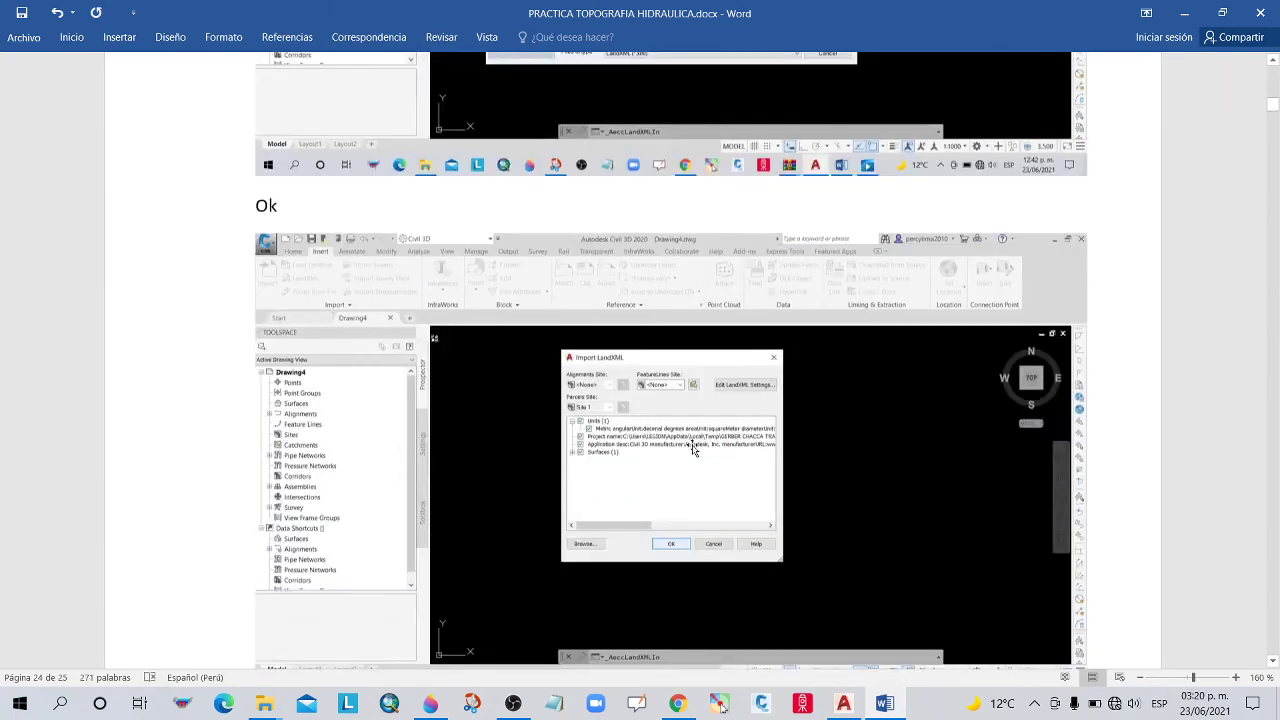
scroll(693, 449, "down", 5)
scroll(700, 455, "down", 4)
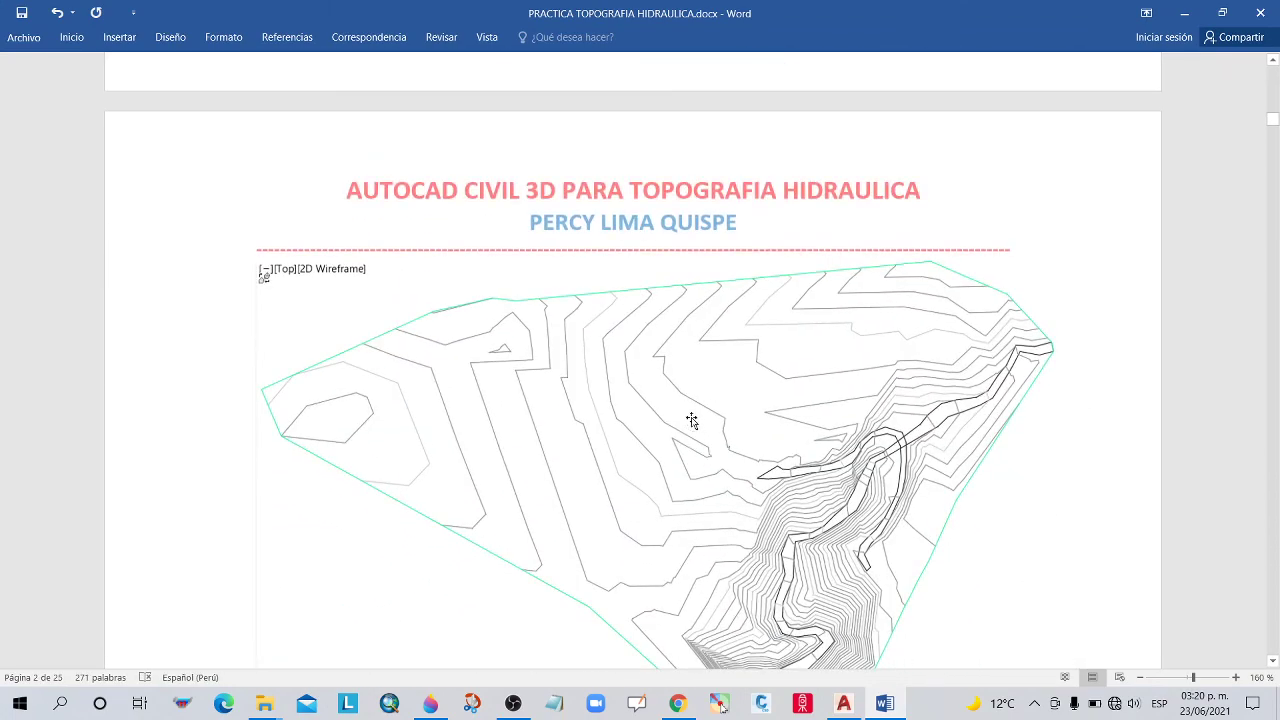
scroll(700, 400, "down", 3)
scroll(720, 380, "up", 5)
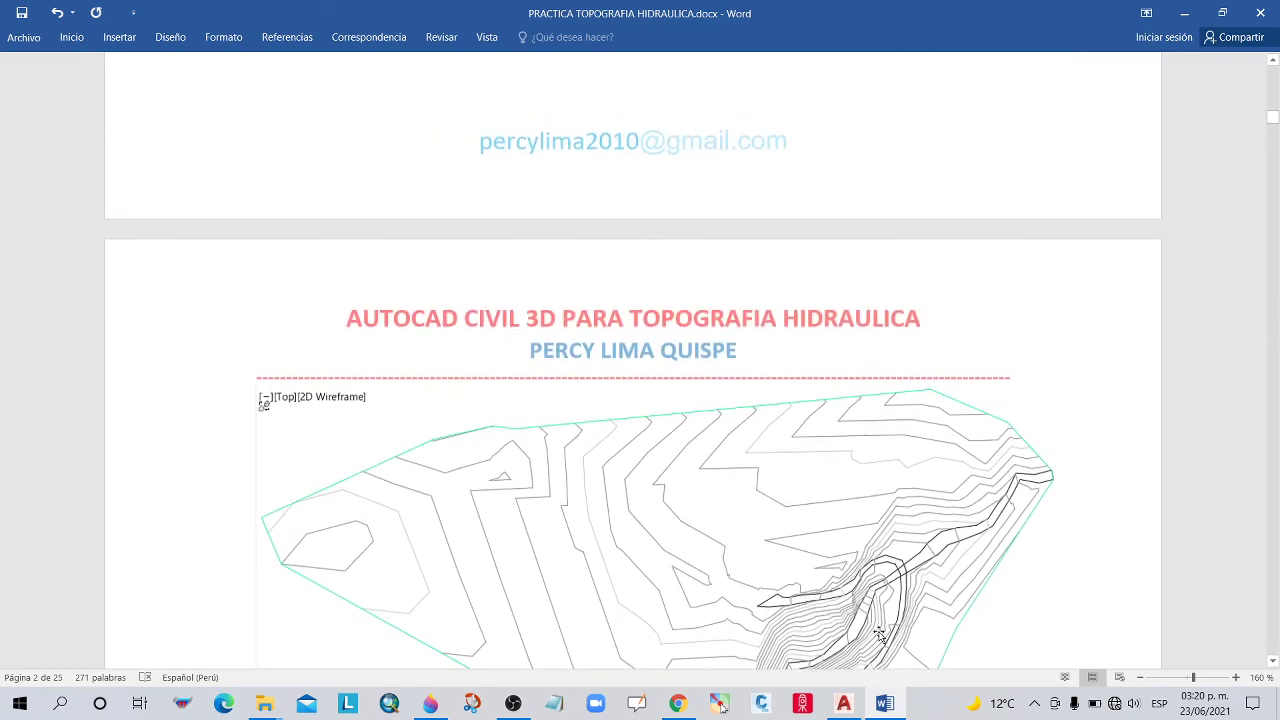